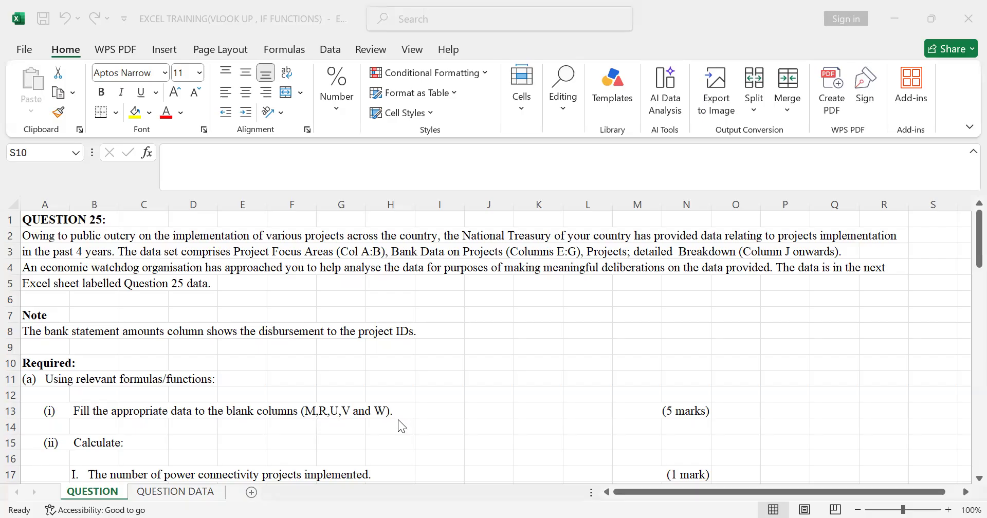
Read the Question 25 requirements, and open the QUESTION DATA sheet to review the project focus and bank data tables.
scroll(372, 422, down, 2)
scroll(360, 424, up, 2)
click(198, 492)
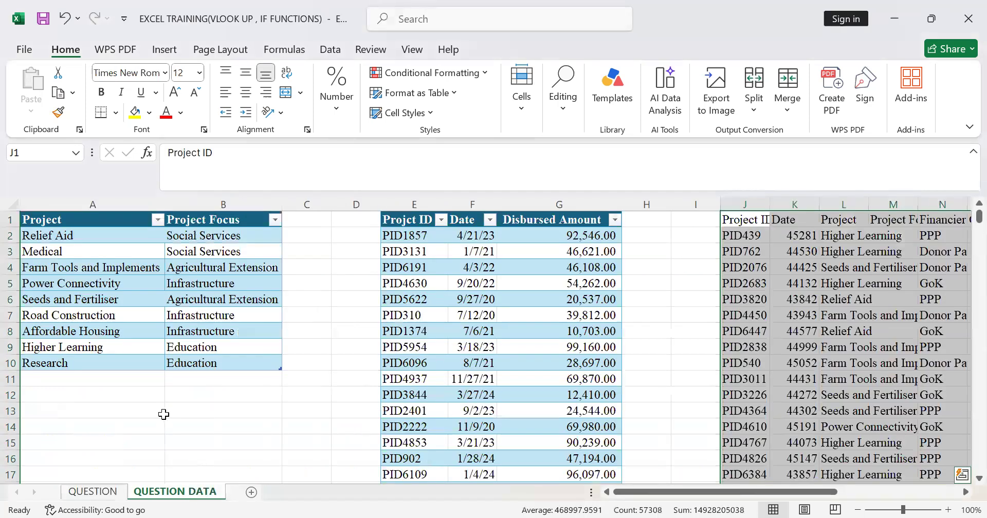
scroll(163, 414, down, 1)
scroll(163, 414, down, 1)
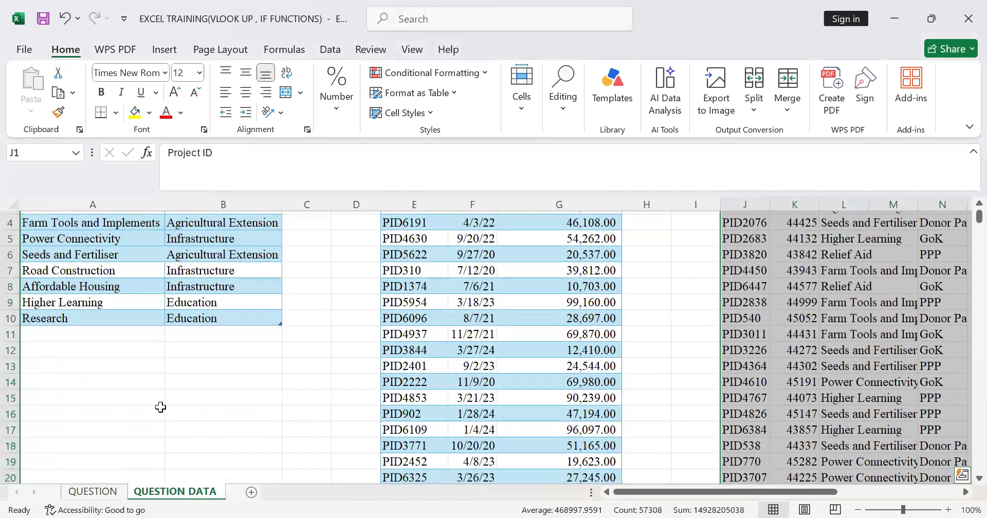
scroll(164, 239, up, 1)
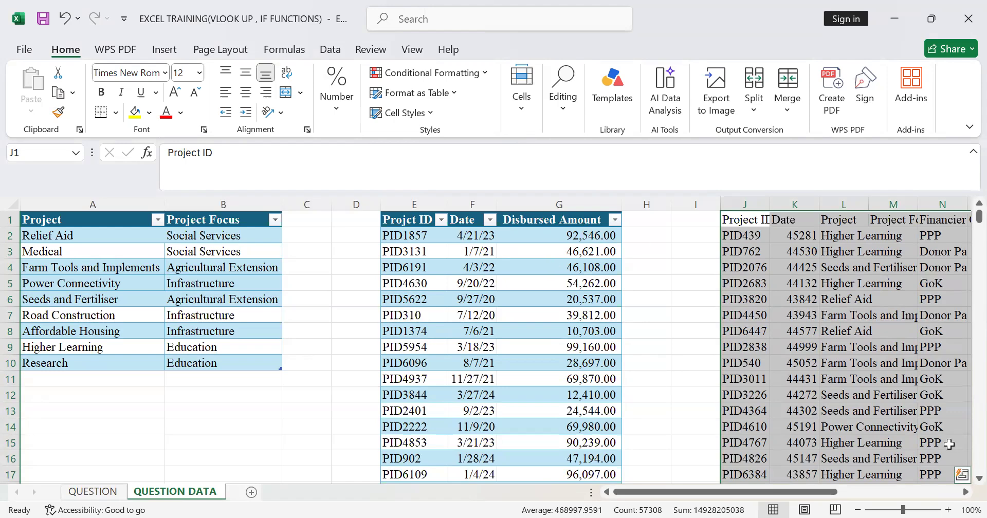
Autofit the Project ID column (J) in the detailed project breakdown.
click(965, 492)
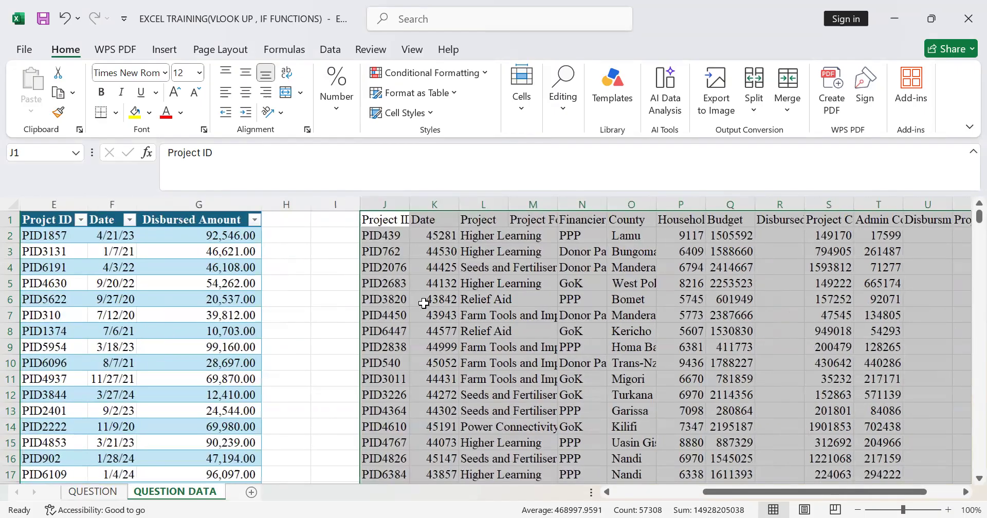
click(425, 301)
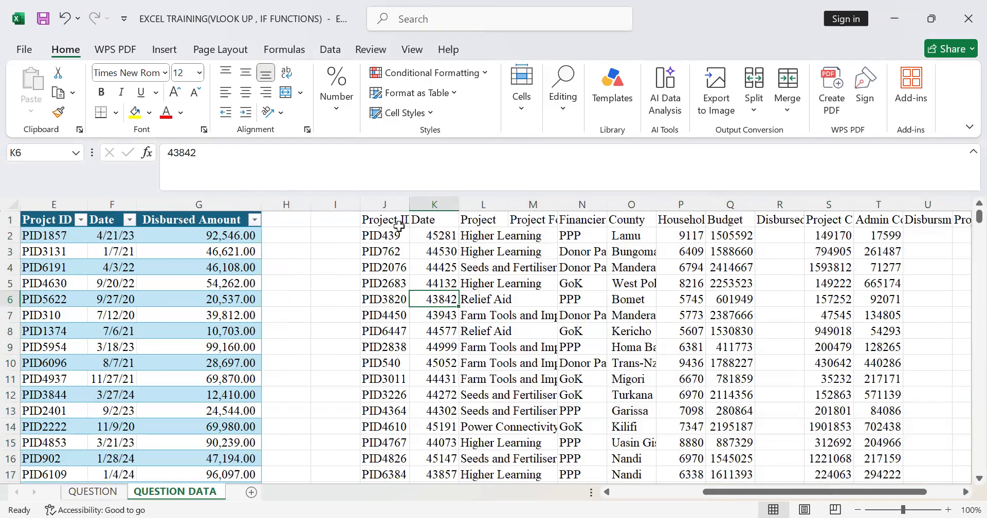
double_click(408, 204)
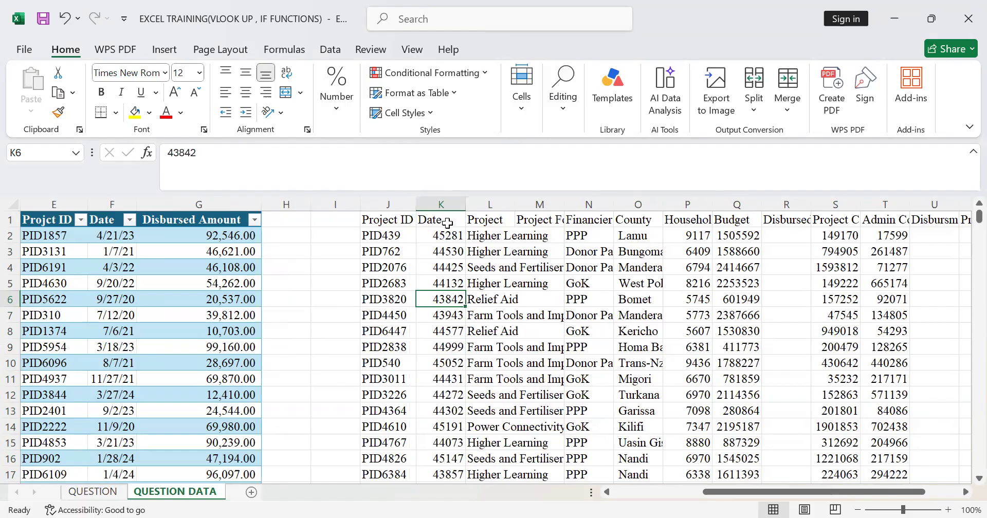
Format all values in the breakdown's Date column, from K2 down to the last row, as Short Date.
click(448, 219)
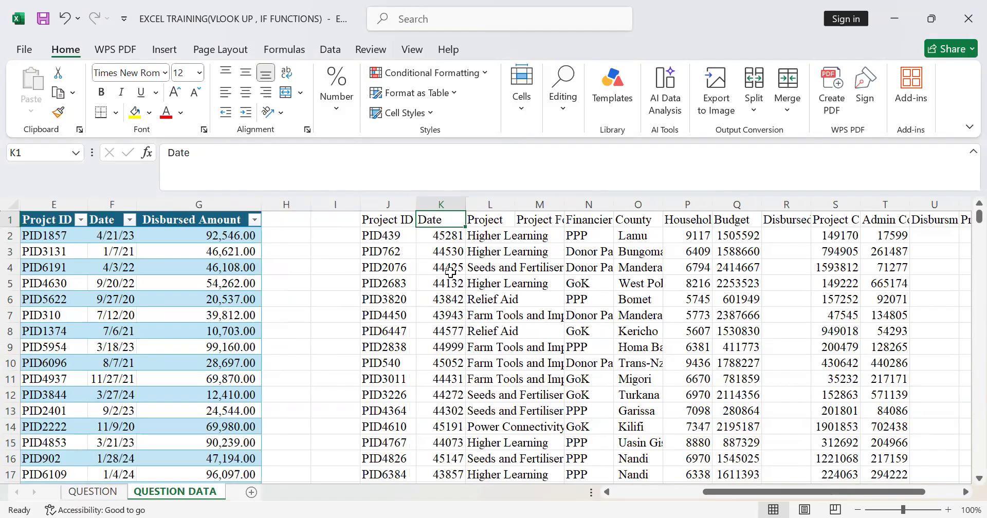
click(447, 231)
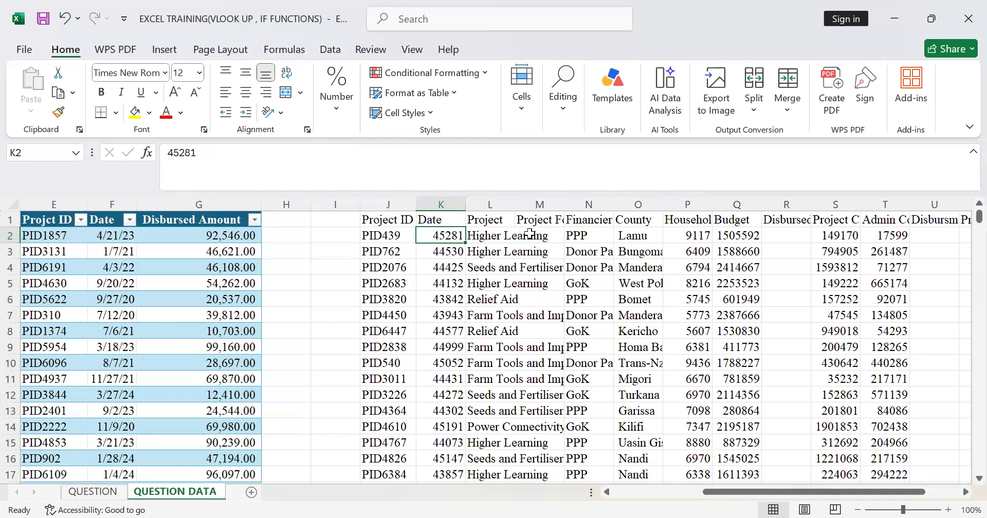
key(ctrl+shift+Down)
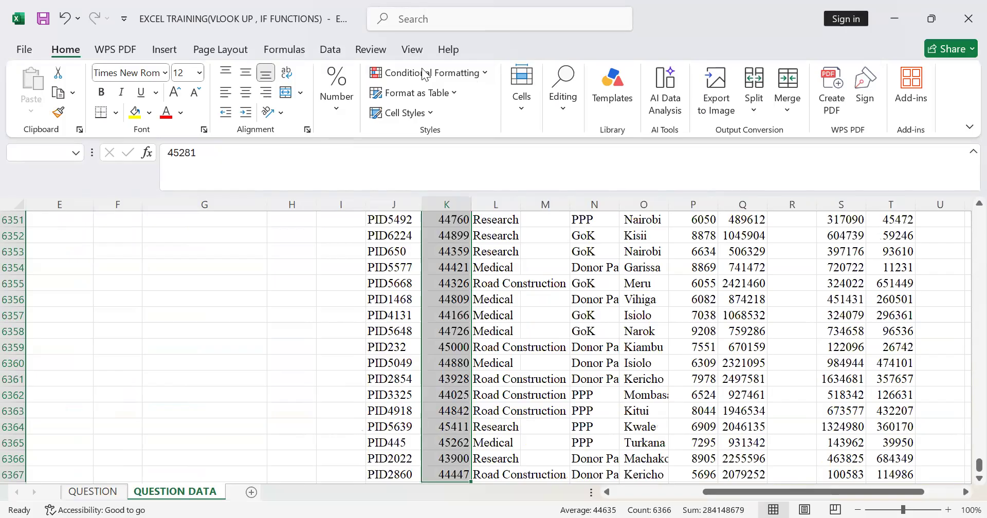
key(ctrl+1)
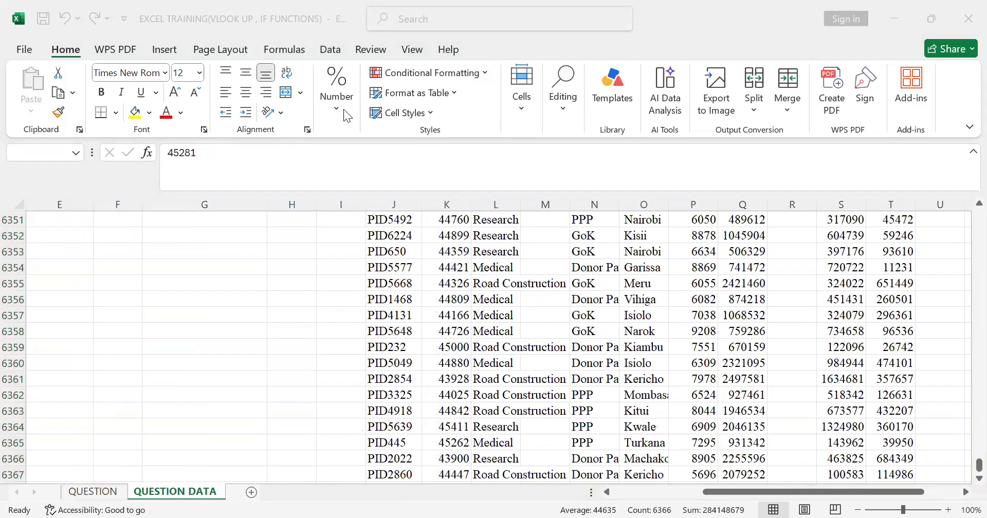
click(76, 51)
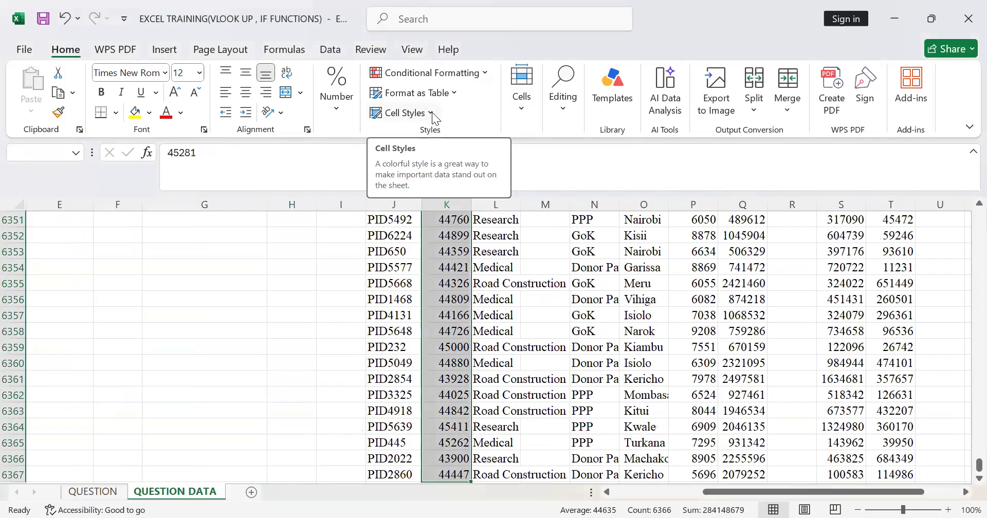
click(339, 103)
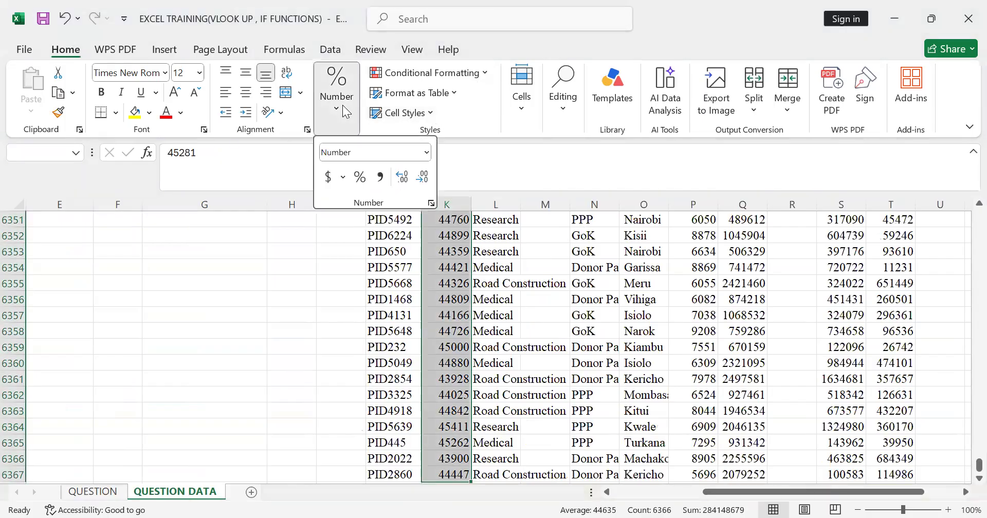
click(427, 154)
click(427, 154)
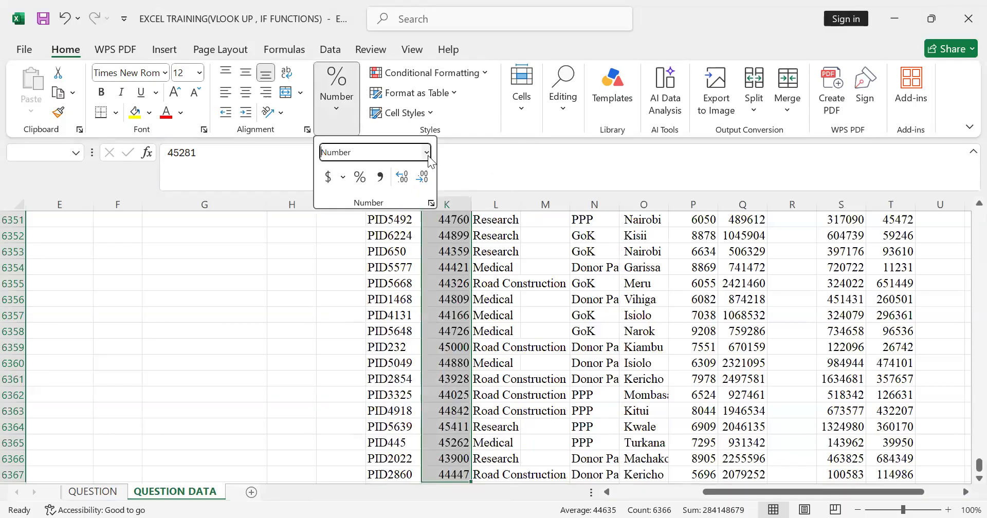
click(427, 154)
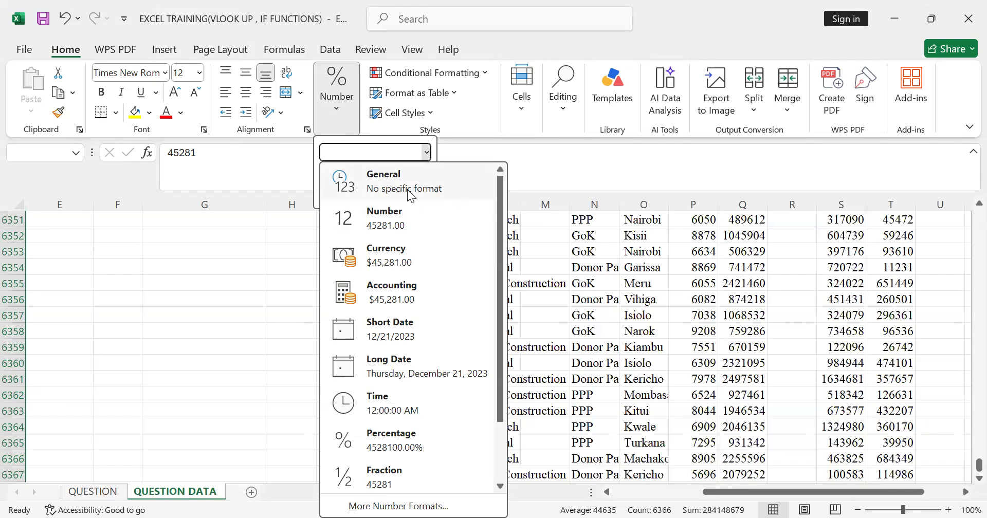
click(438, 333)
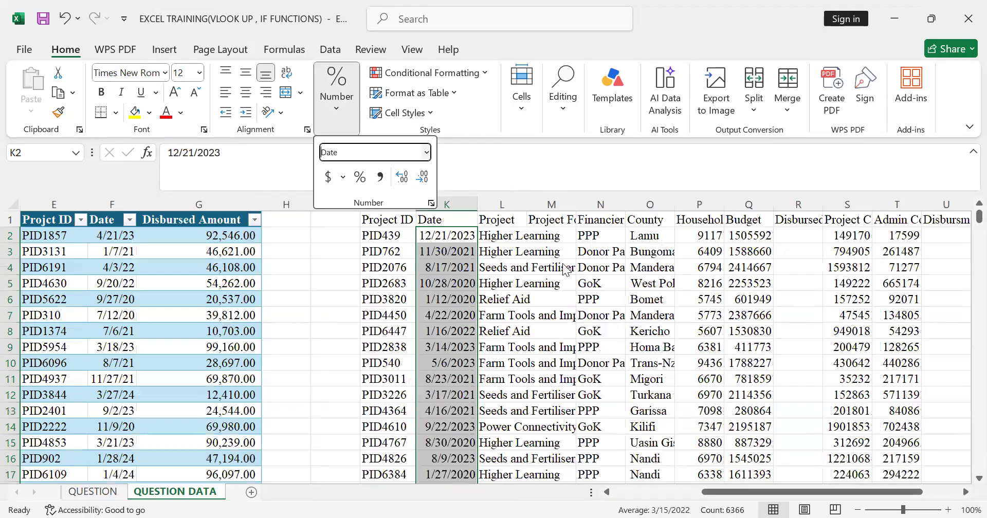
click(339, 215)
click(347, 236)
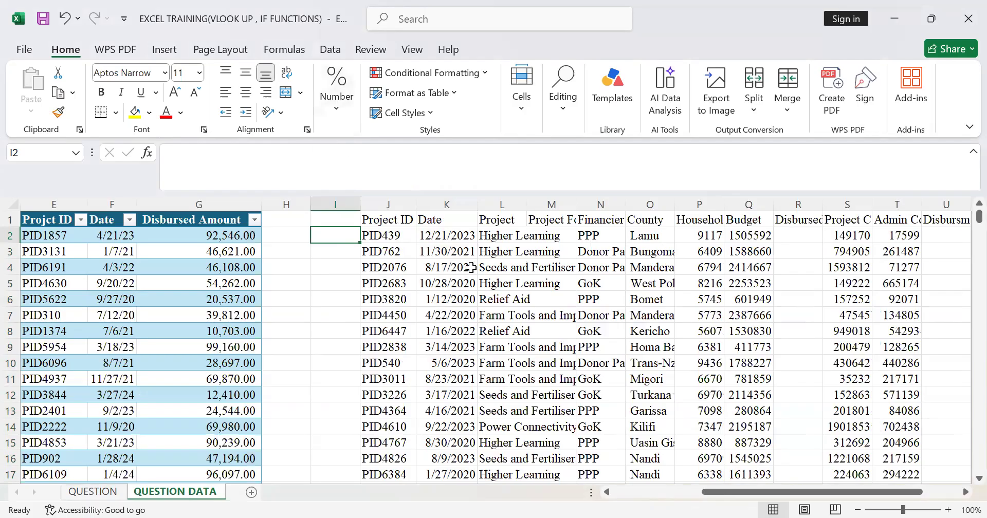
Autofit the Project and Project Focus columns (L and M) in the detailed breakdown.
double_click(526, 204)
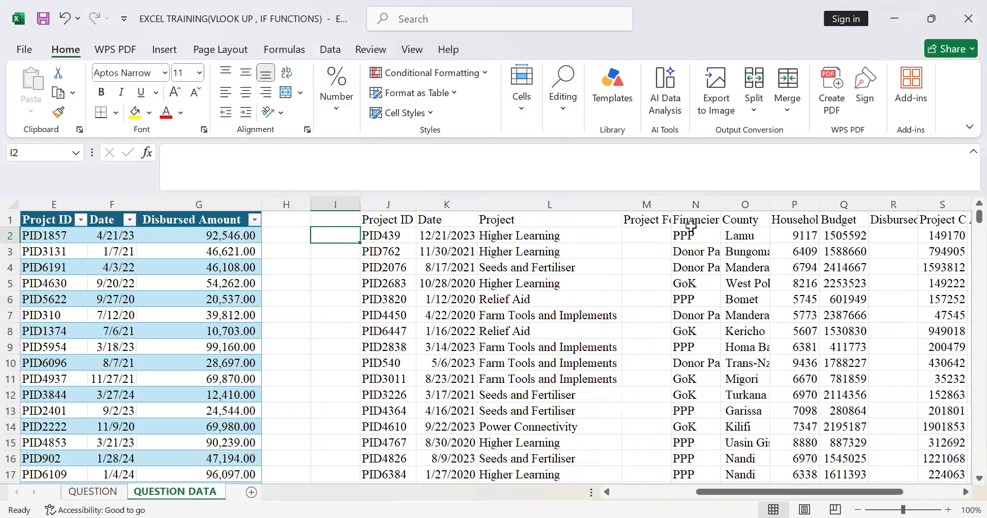
double_click(674, 201)
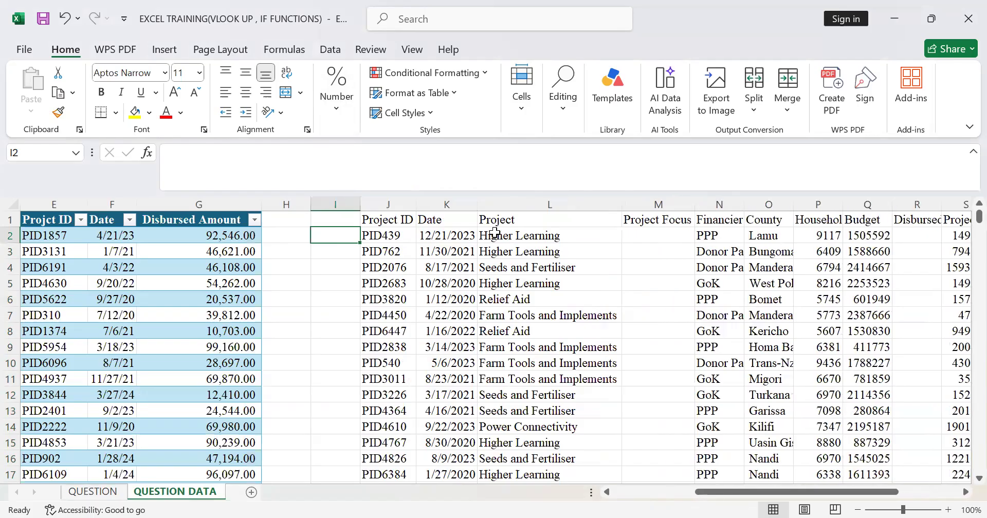
click(676, 218)
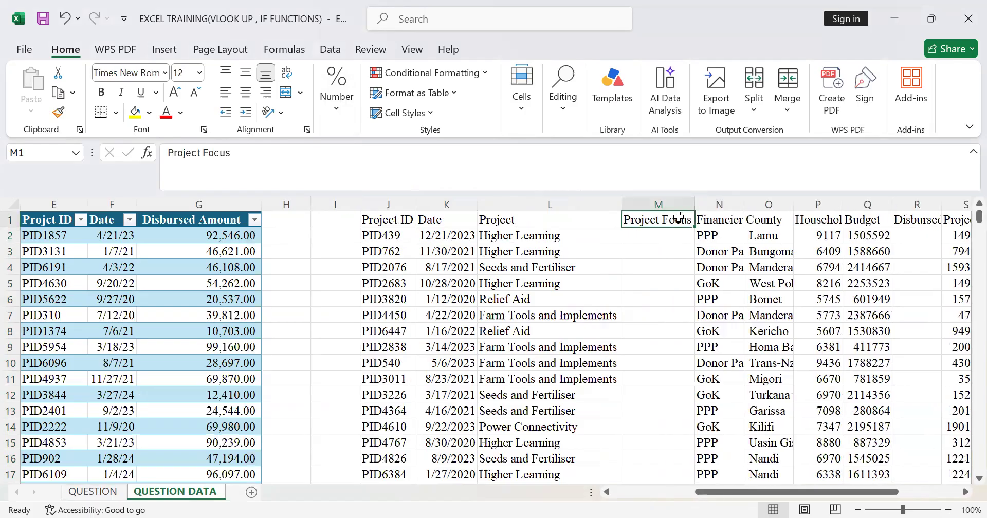
Compare the breakdown's Project and empty Project Focus columns with the project focus table in columns A:B.
click(518, 240)
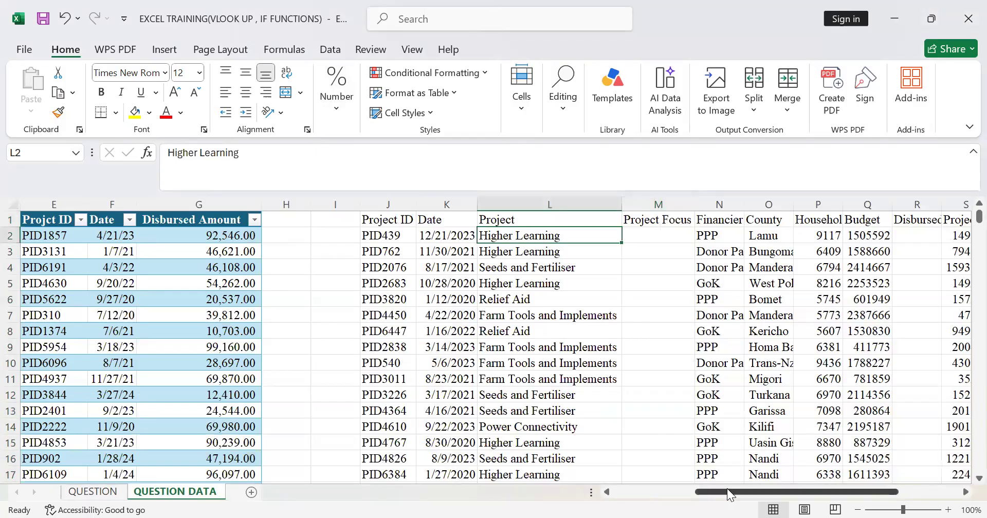
scroll(154, 229, left, 3)
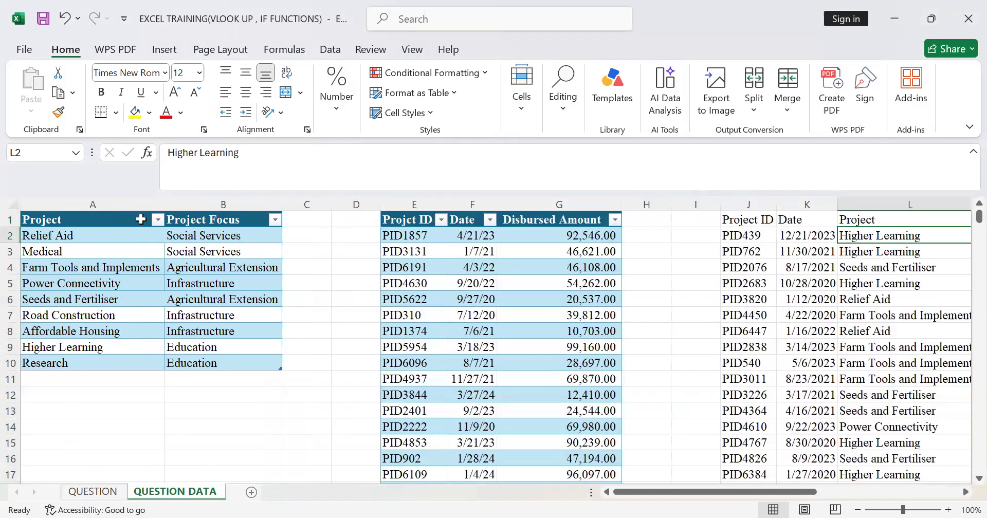
click(965, 493)
click(965, 493)
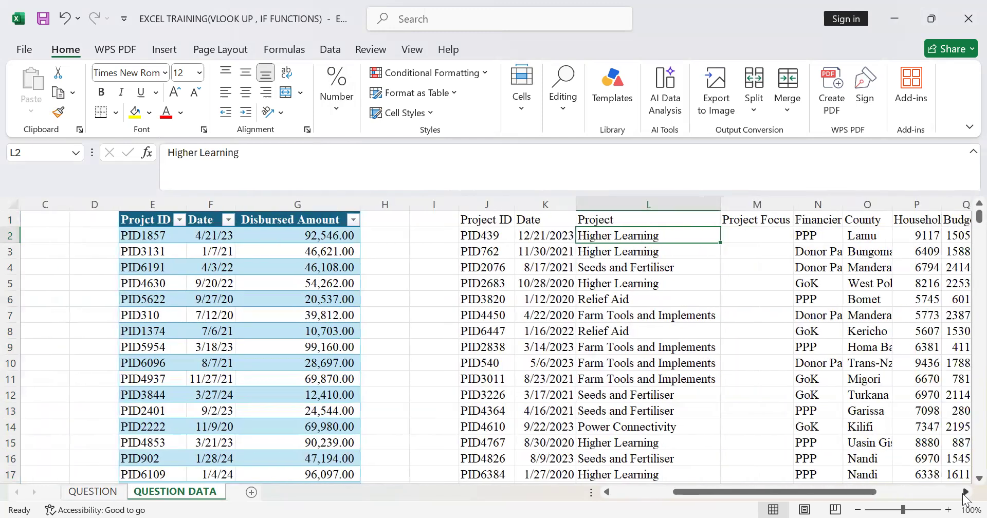
click(753, 234)
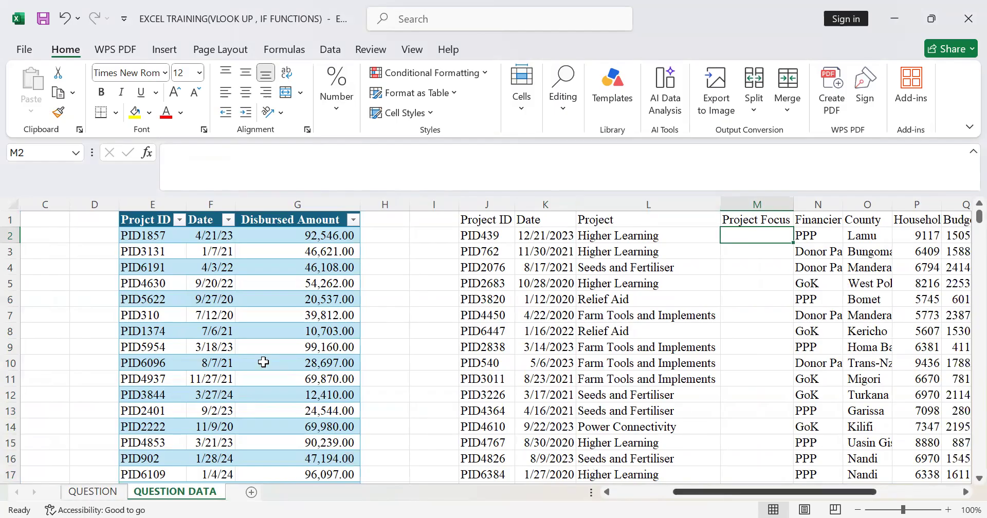
scroll(191, 353, left, 2)
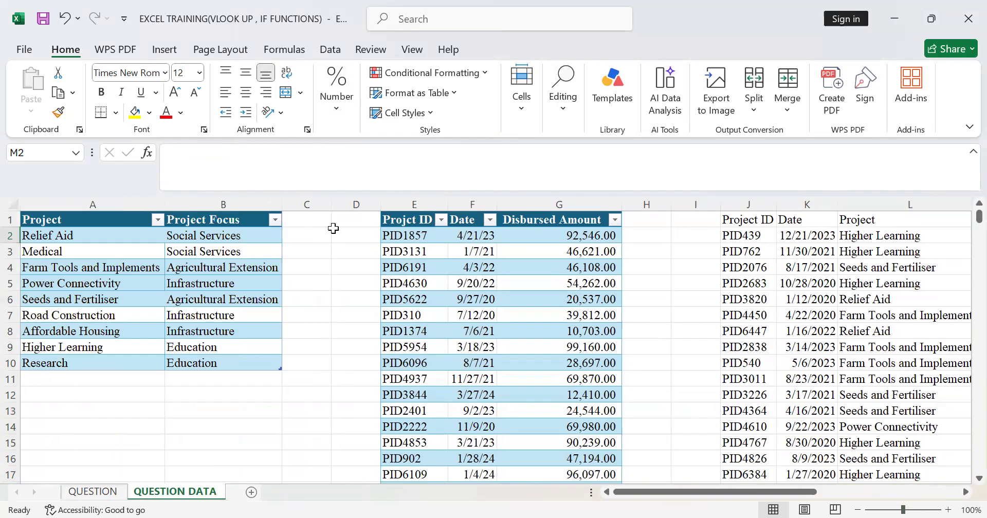
click(861, 488)
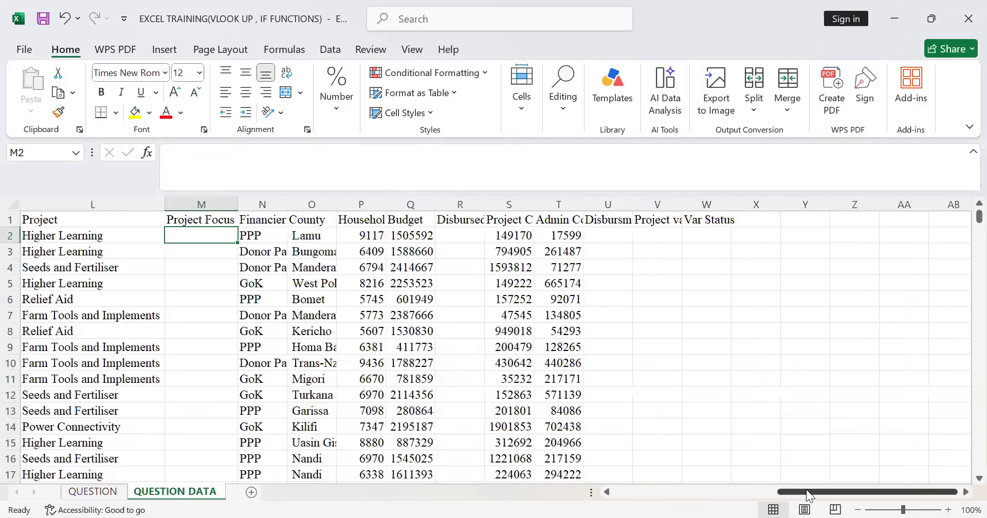
drag(765, 480, 745, 479)
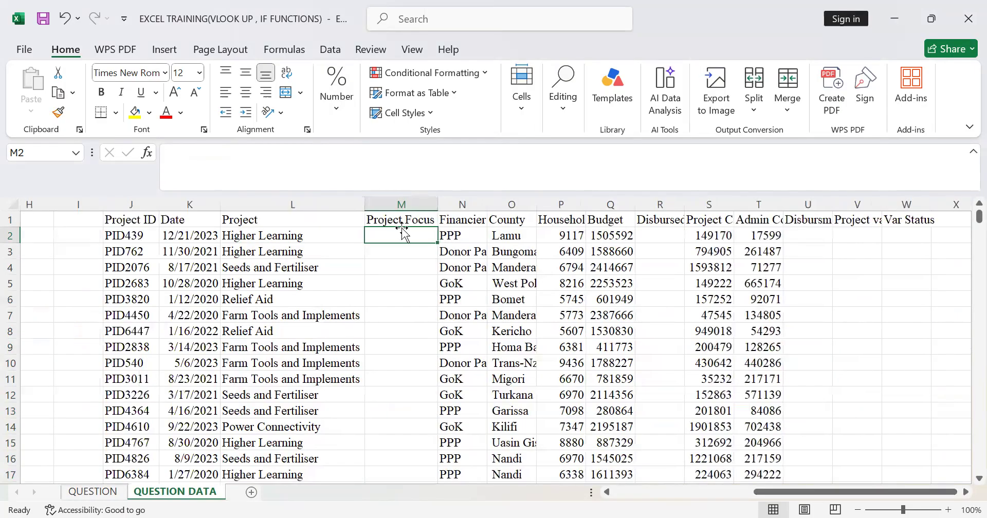
Autofit the Financier, County, Household Impacted and Disbursed Amounts columns in the detailed breakdown.
double_click(488, 200)
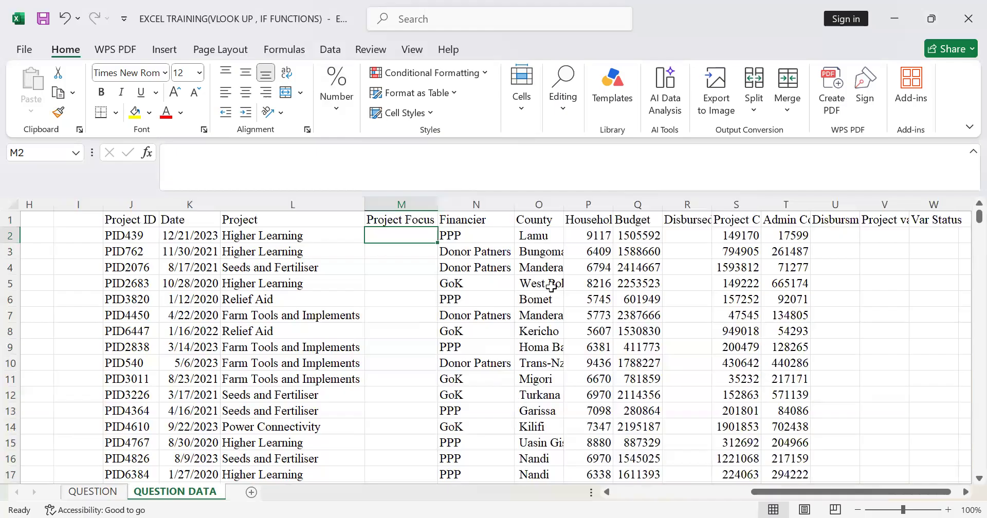
double_click(564, 204)
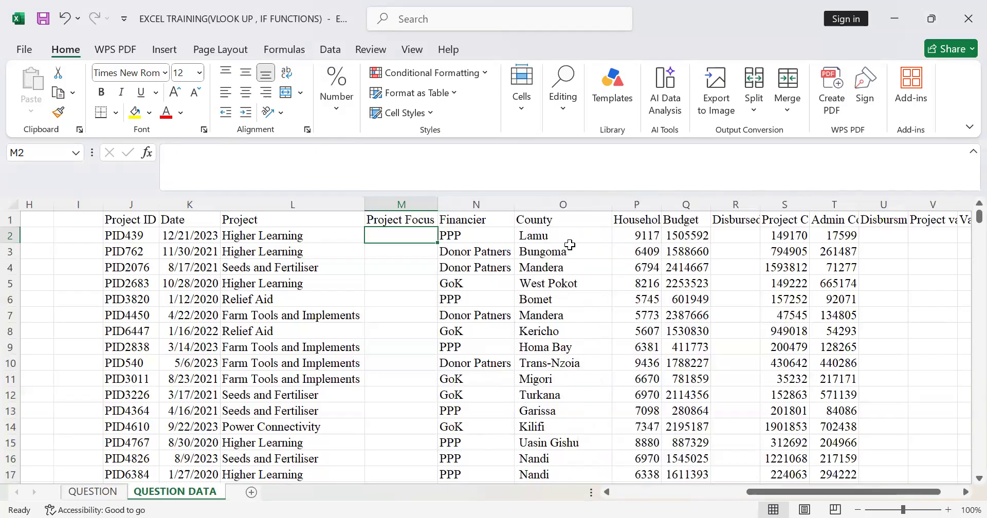
double_click(662, 200)
click(965, 492)
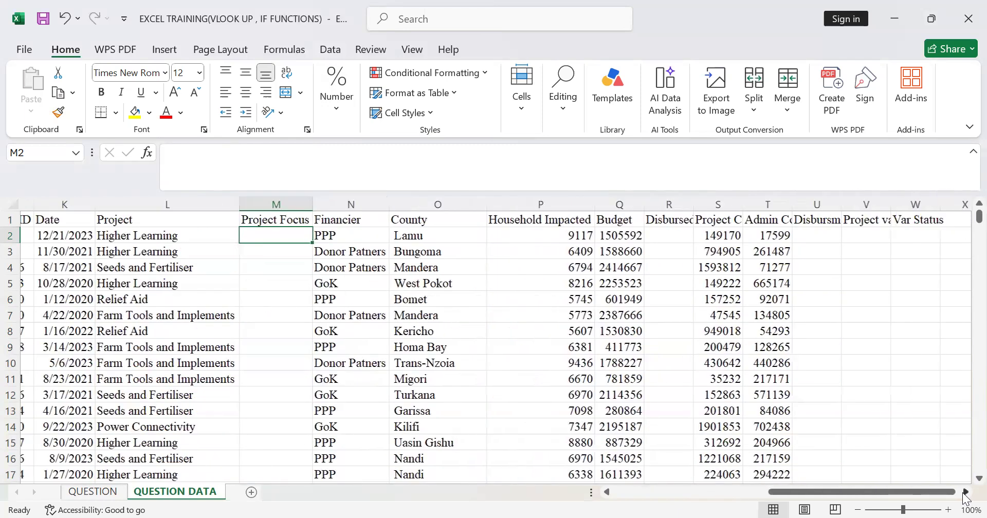
double_click(636, 199)
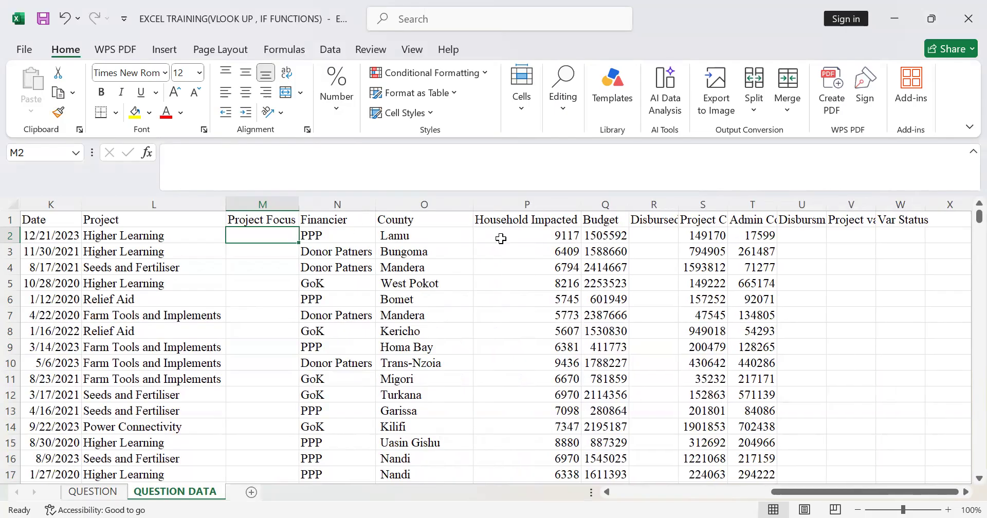
double_click(677, 203)
Compare the empty Disbursed Amounts column (R) with the Disbursed Amount column of the bank data table in columns E:G.
click(685, 234)
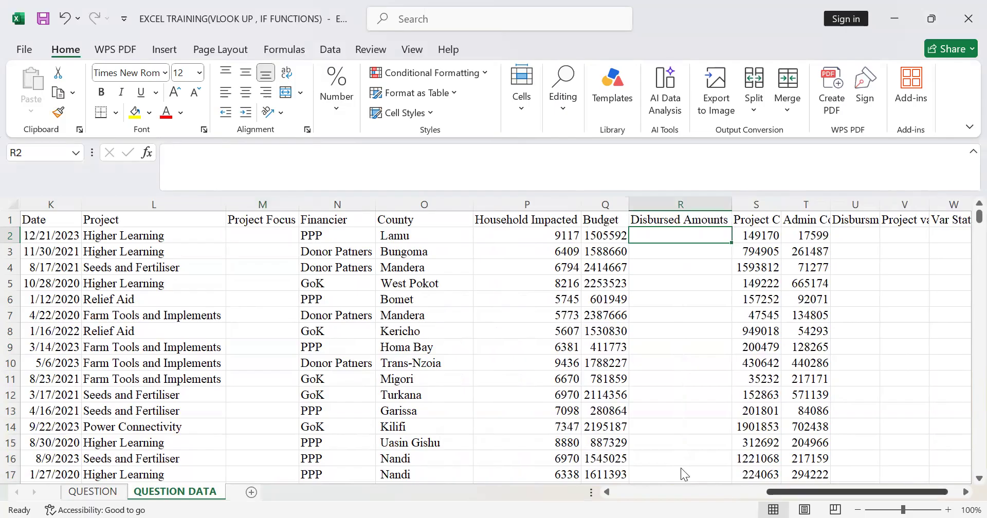
scroll(197, 257, left, 5)
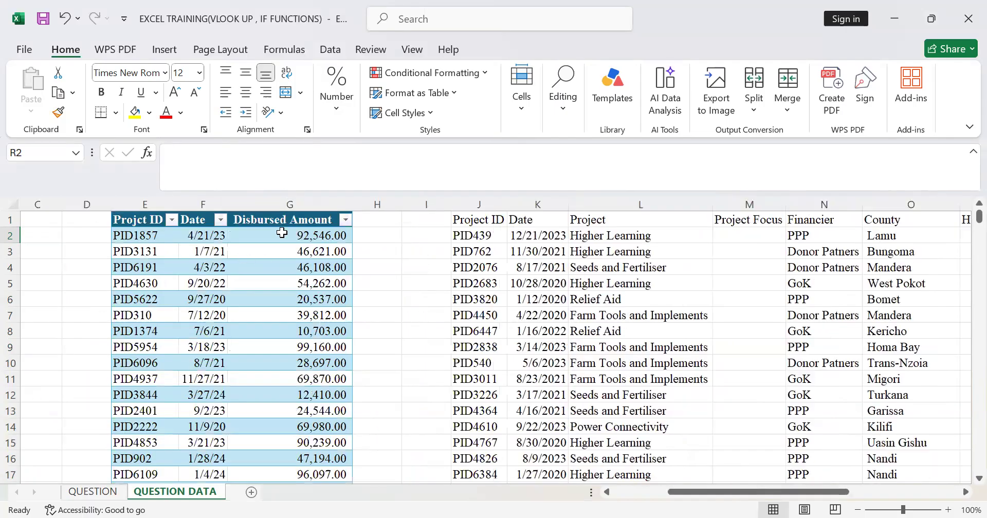
drag(296, 252, 299, 282)
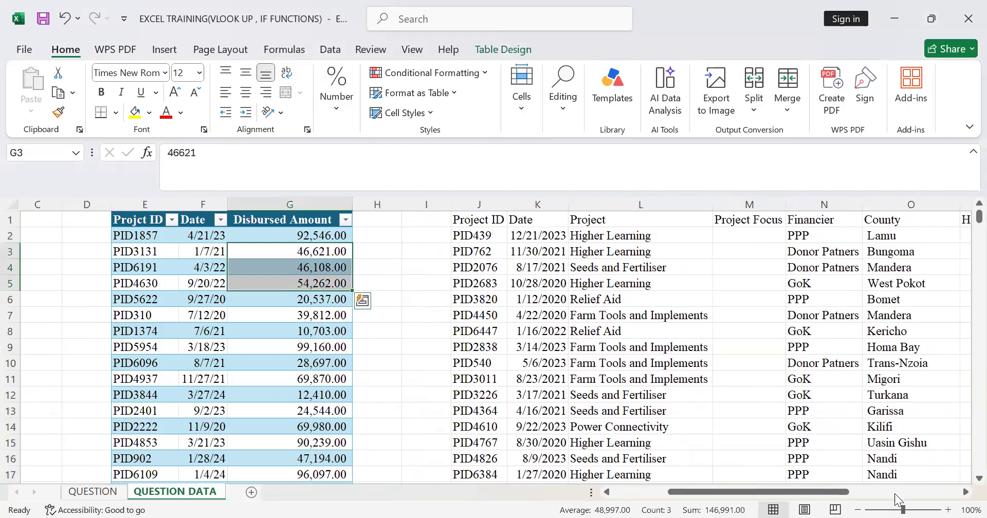
click(965, 492)
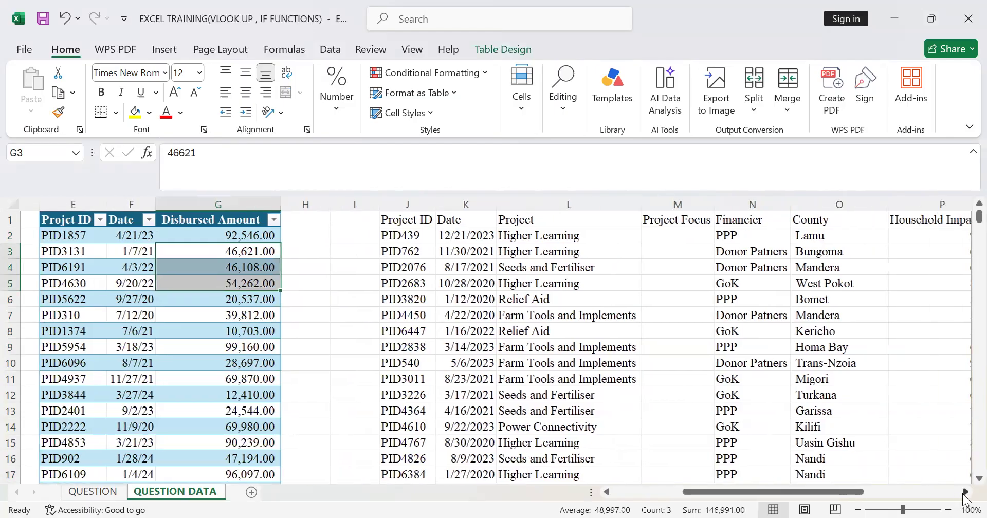
click(965, 492)
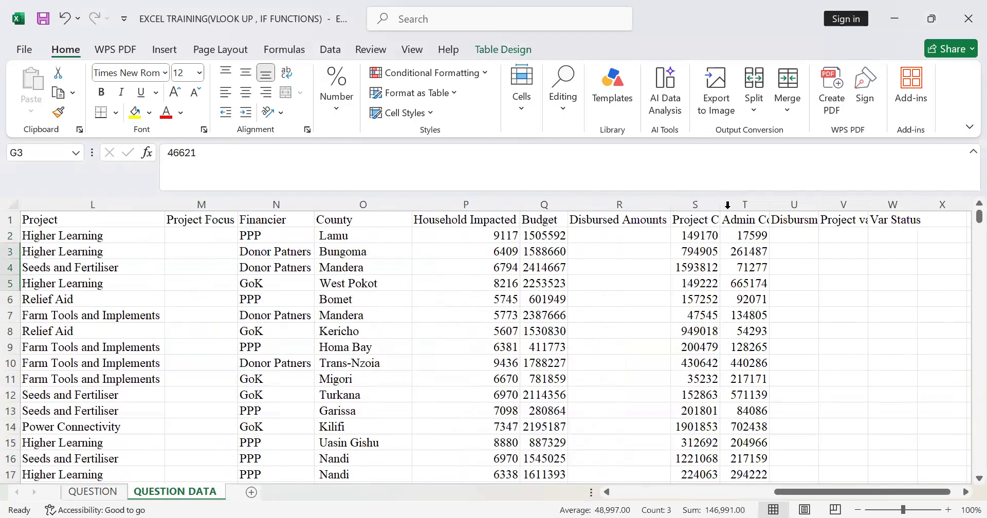
Autofit the Project Cost, Admin Costs, Disbursment Balance and Project variance columns (S to V) in the detailed breakdown.
drag(722, 206, 737, 206)
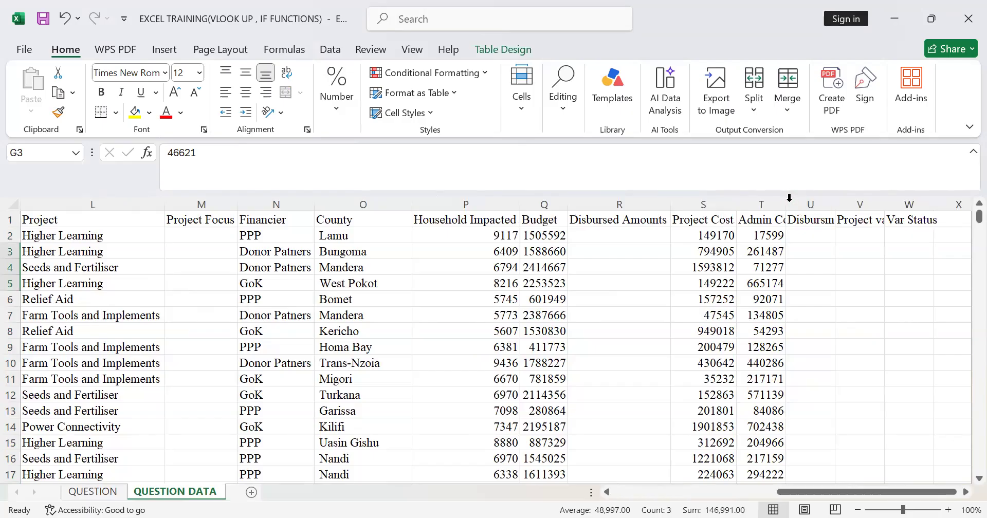
double_click(786, 205)
double_click(854, 204)
click(965, 492)
click(966, 492)
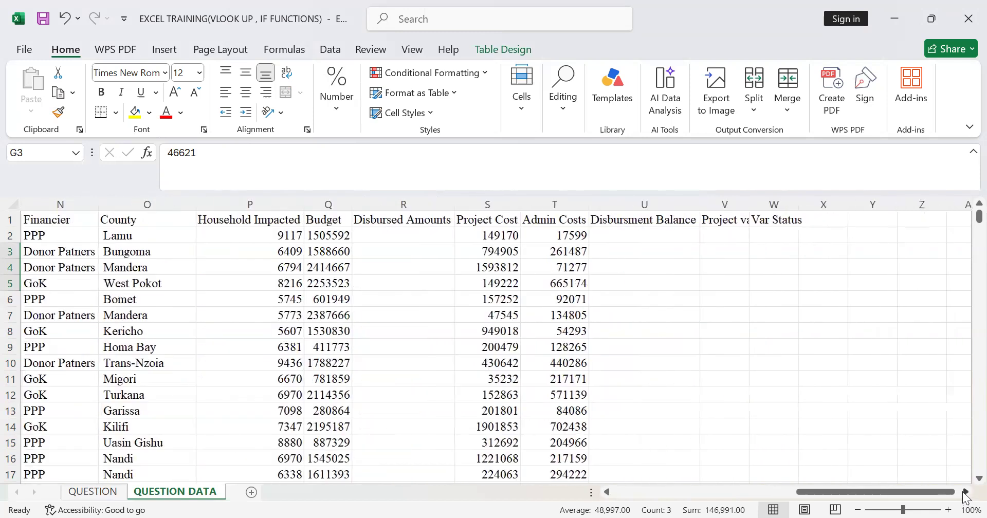
double_click(833, 199)
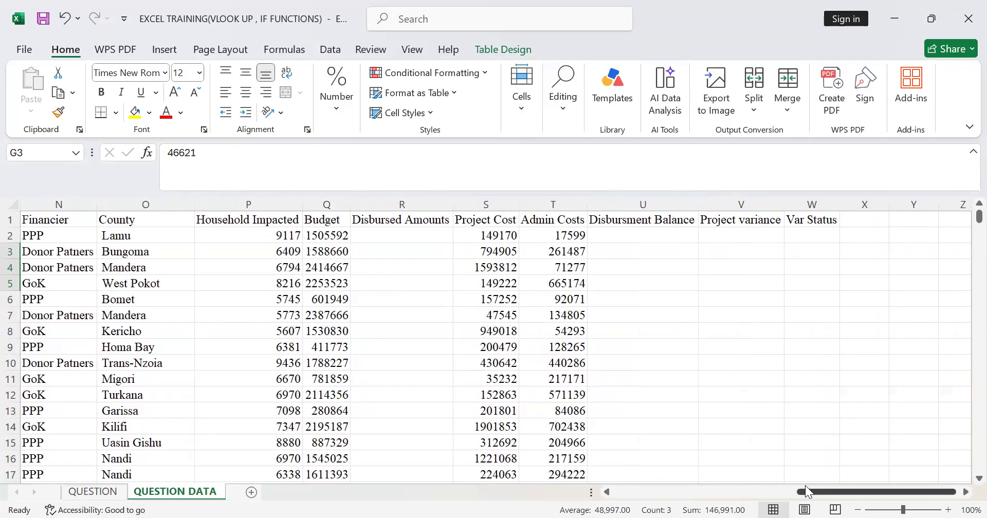
Review the blank Project Focus, Disbursed Amounts, Disbursment Balance, Project variance and Var Status columns in the detailed breakdown.
drag(807, 494, 729, 480)
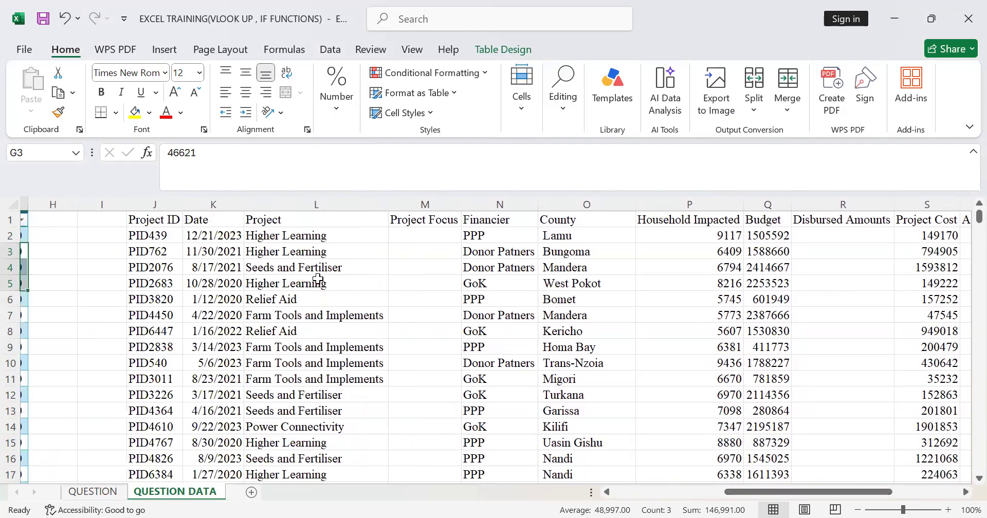
click(423, 234)
drag(423, 234, 377, 494)
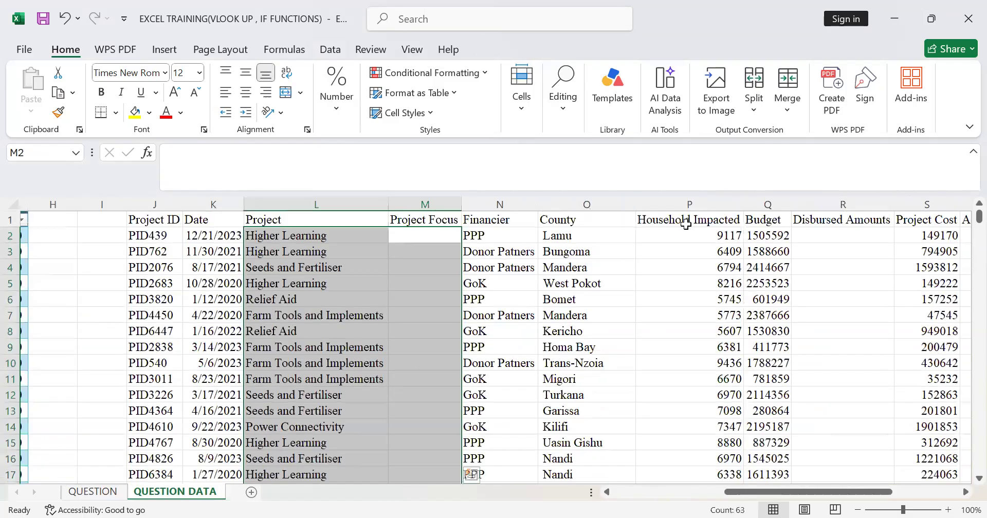
click(828, 251)
click(834, 236)
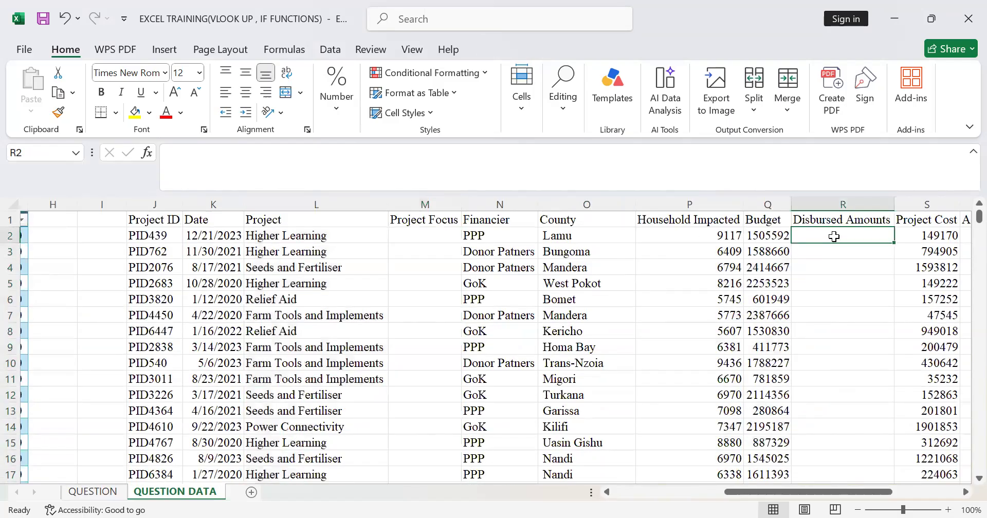
click(965, 491)
click(965, 492)
click(965, 492)
click(965, 492)
click(965, 492)
click(965, 492)
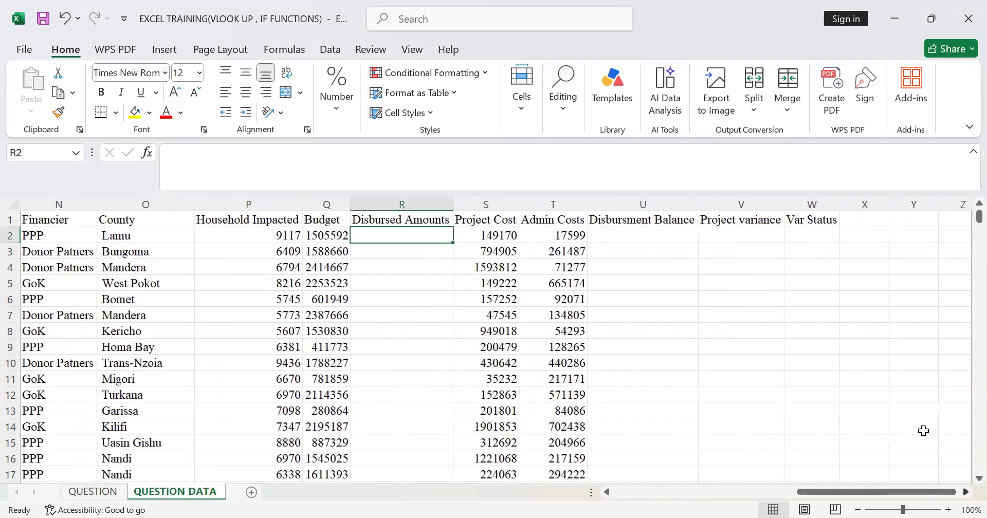
click(680, 232)
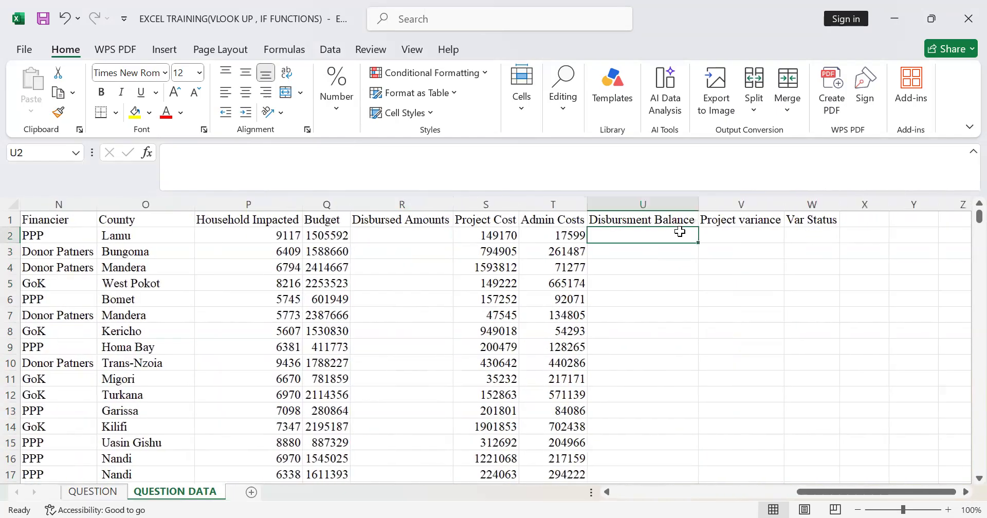
click(734, 238)
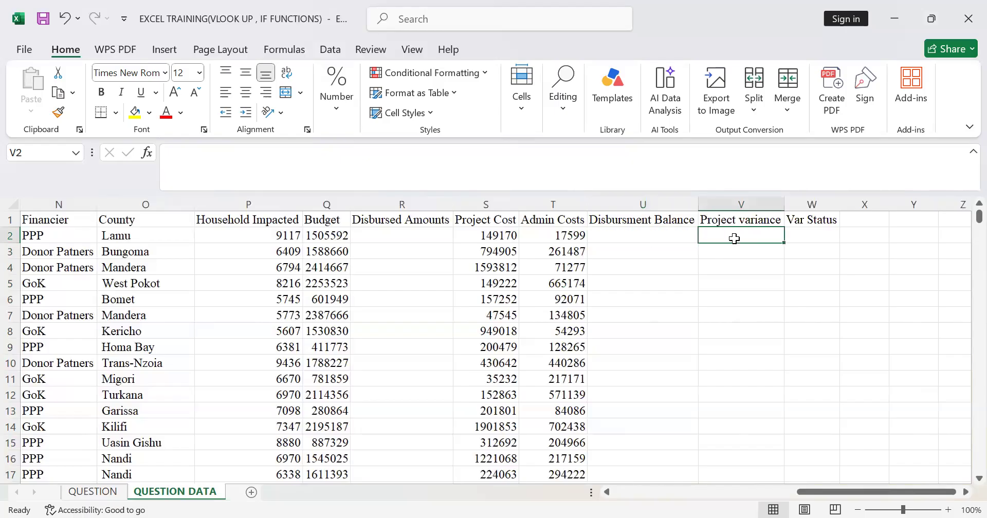
click(810, 238)
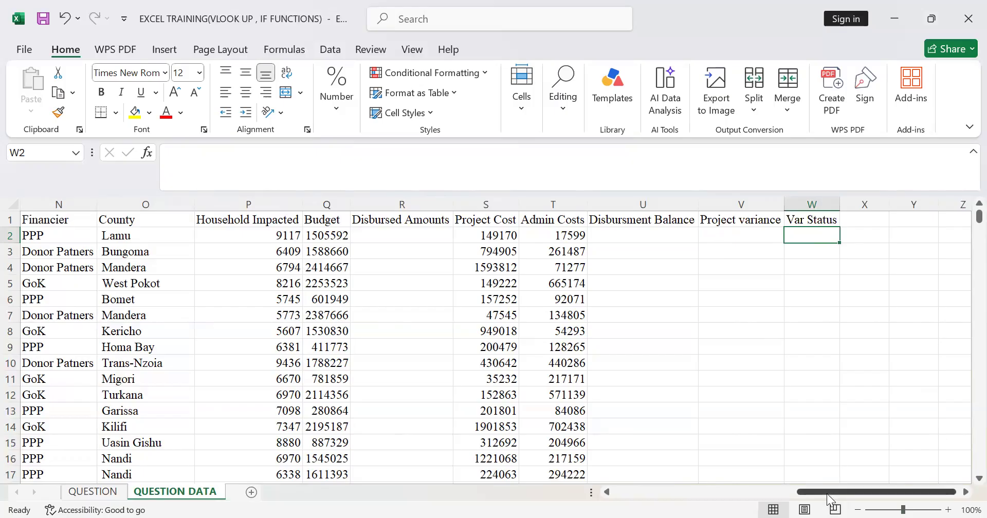
Start a VLOOKUP formula in M2 under Project Focus, with the project in L2 as the lookup value.
scroll(703, 470, left, 1)
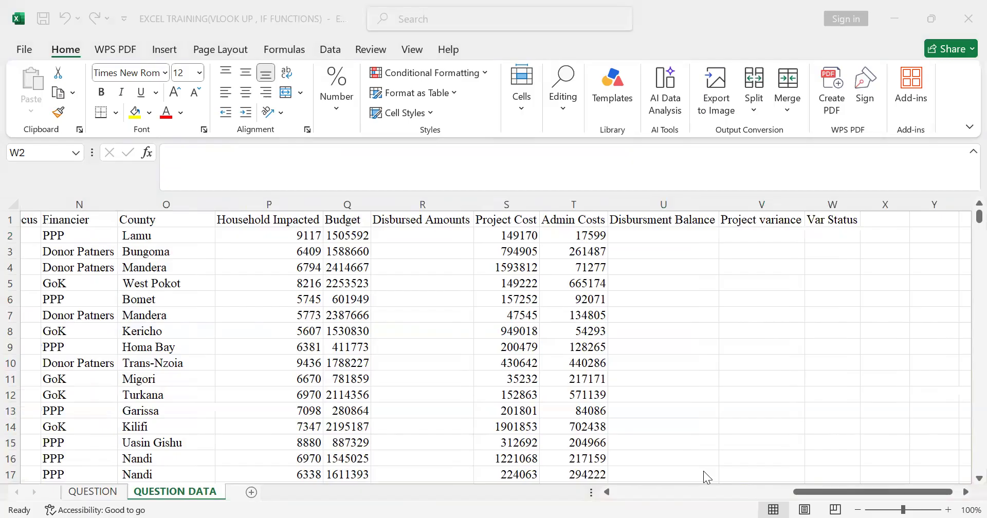
click(824, 494)
drag(824, 494, 664, 465)
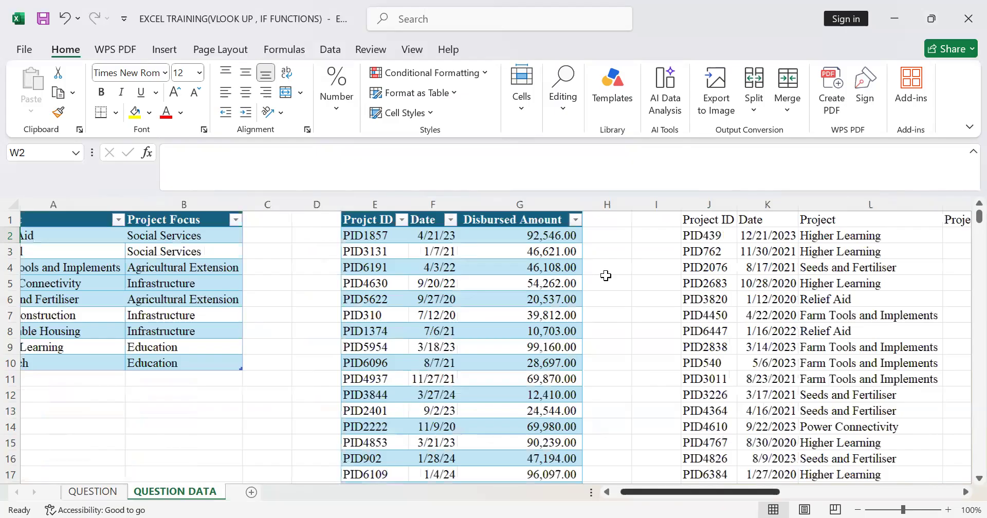
scroll(605, 276, right, 3)
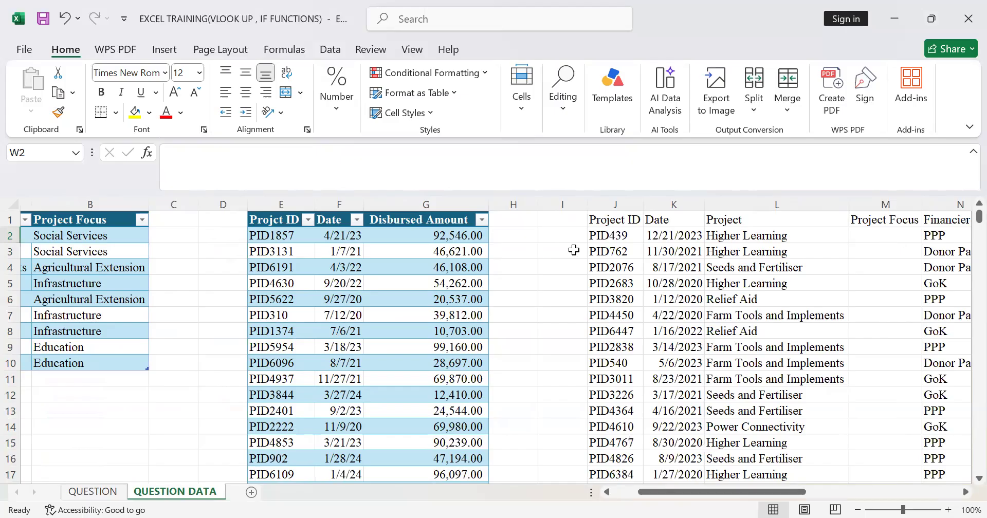
click(870, 239)
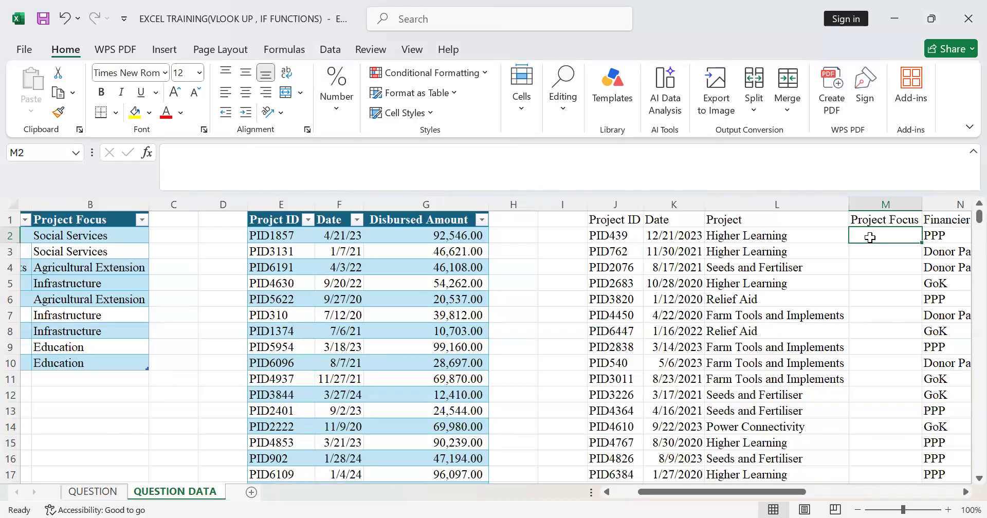
text(=VLO)
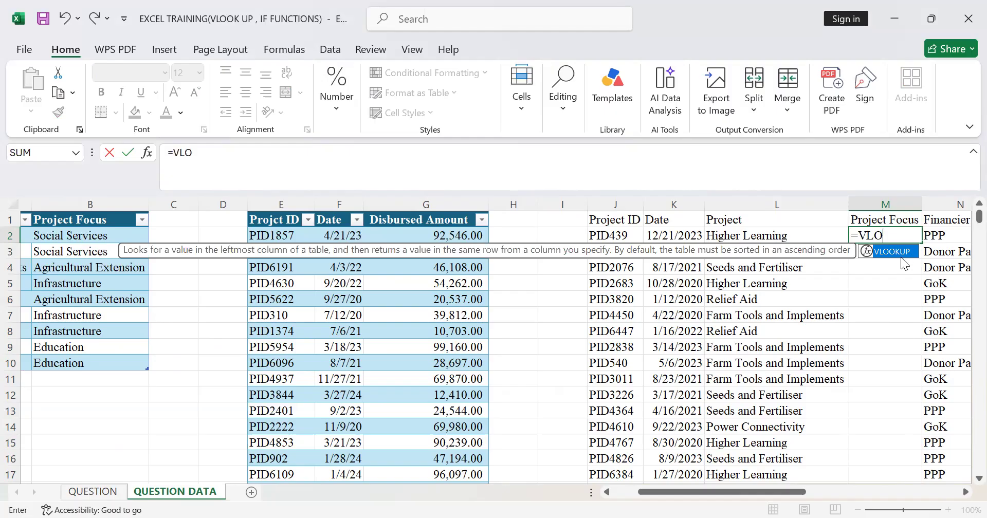
key(Tab)
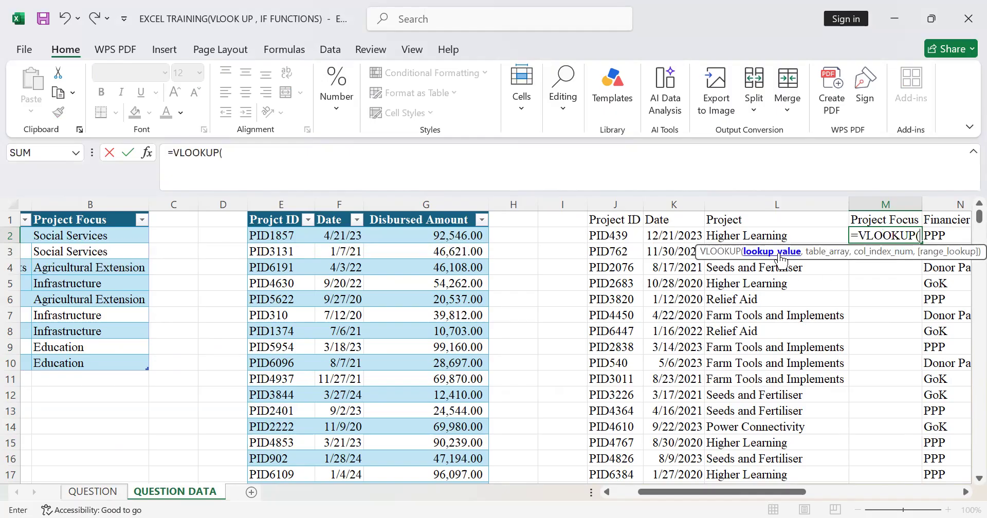
click(761, 237)
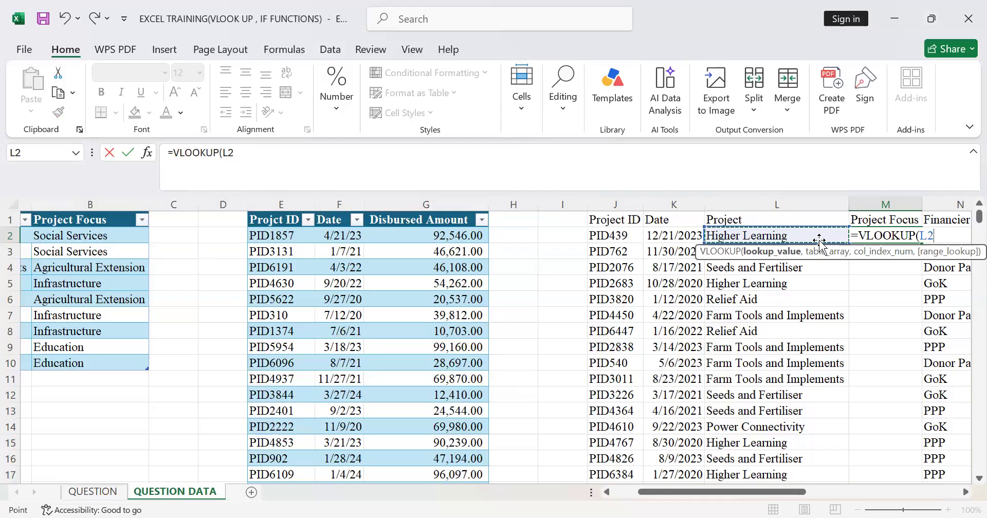
text(,)
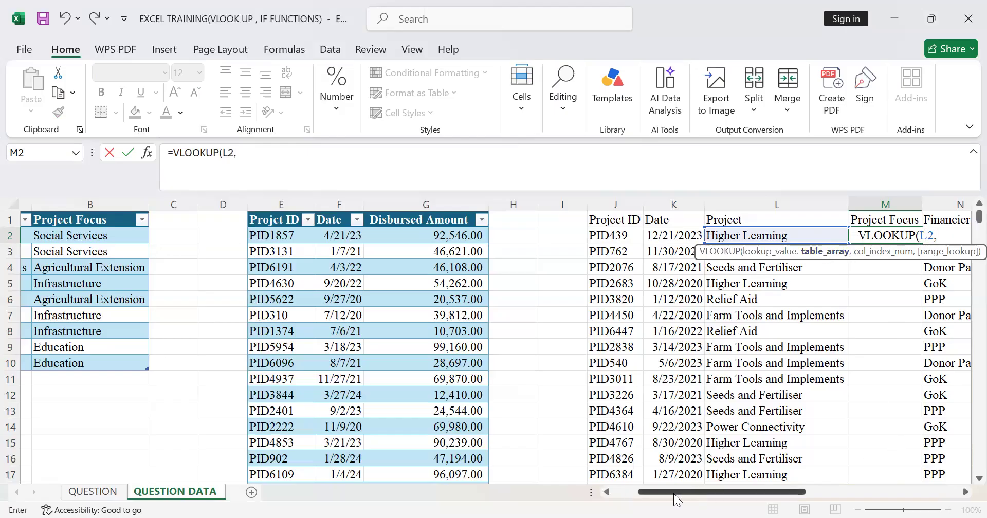
Set the VLOOKUP's table array to the whole project focus table in columns A:B, including headers (Table36[#All]).
drag(673, 493, 648, 494)
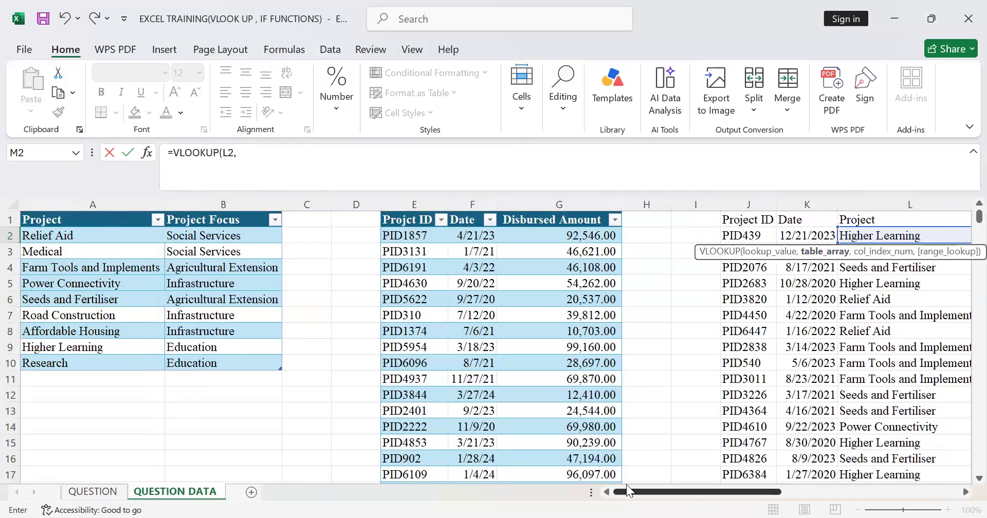
click(44, 221)
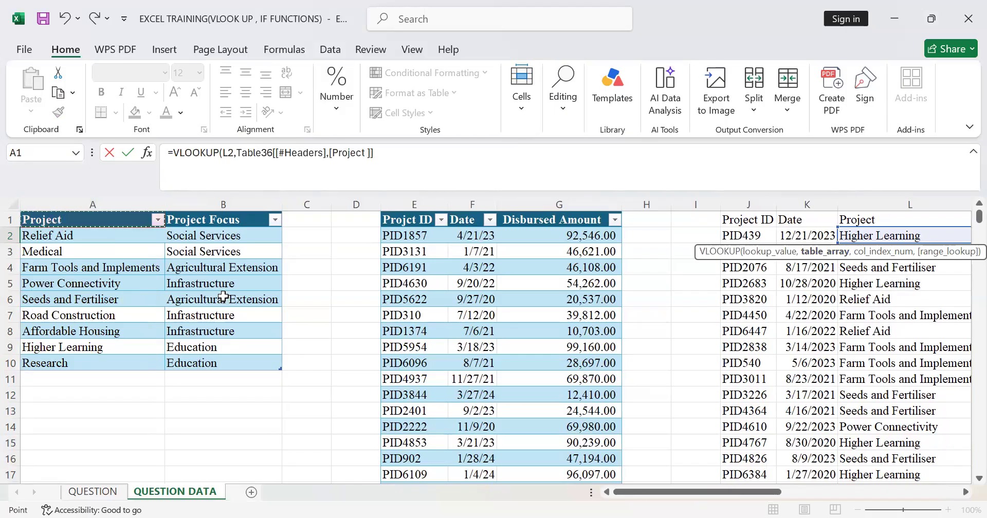
key(ctrl+a)
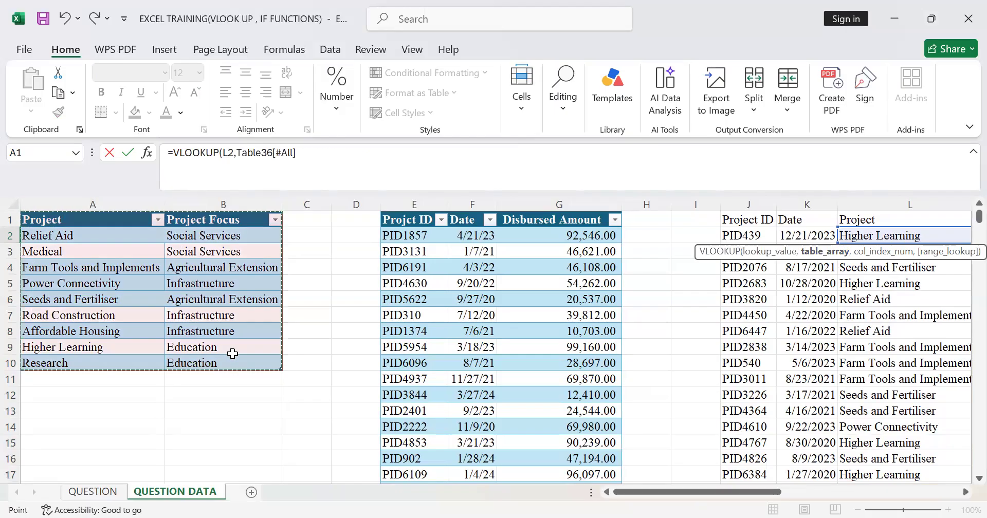
click(305, 157)
text(,)
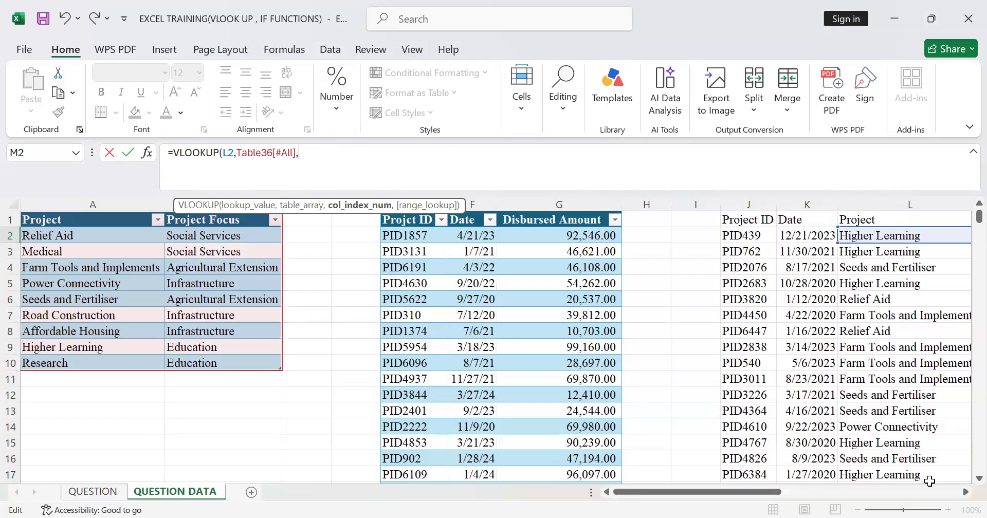
Set the VLOOKUP's column index number to 2 so it returns the Project Focus column.
click(964, 492)
click(965, 492)
click(964, 492)
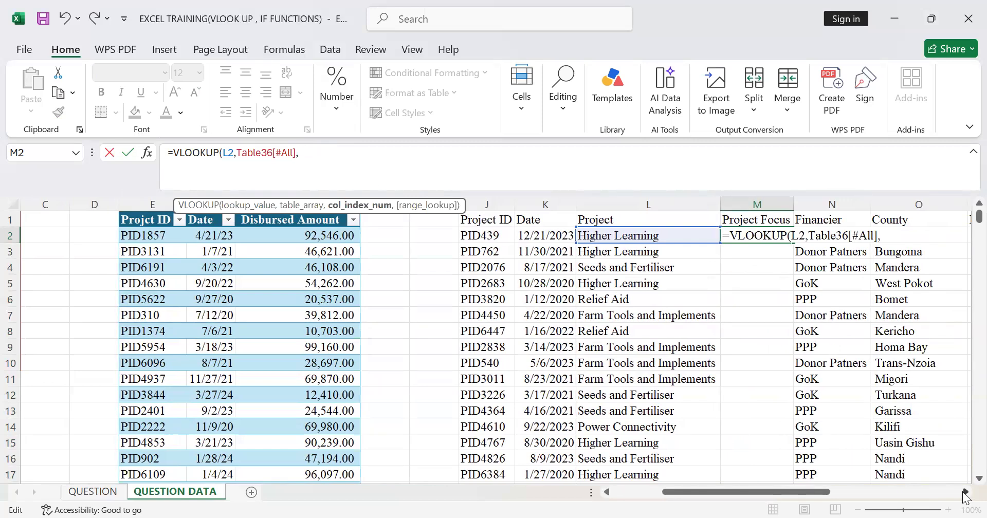
drag(734, 492, 583, 489)
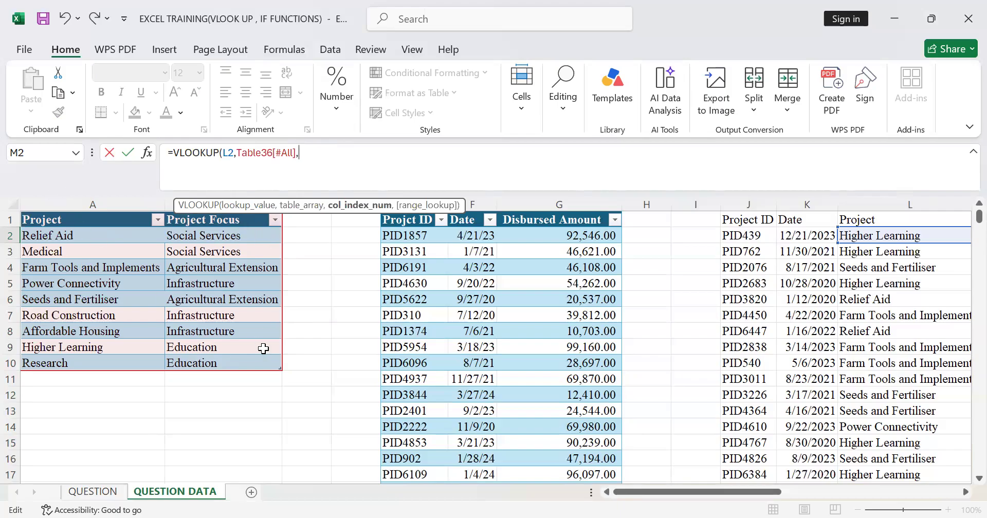
click(965, 493)
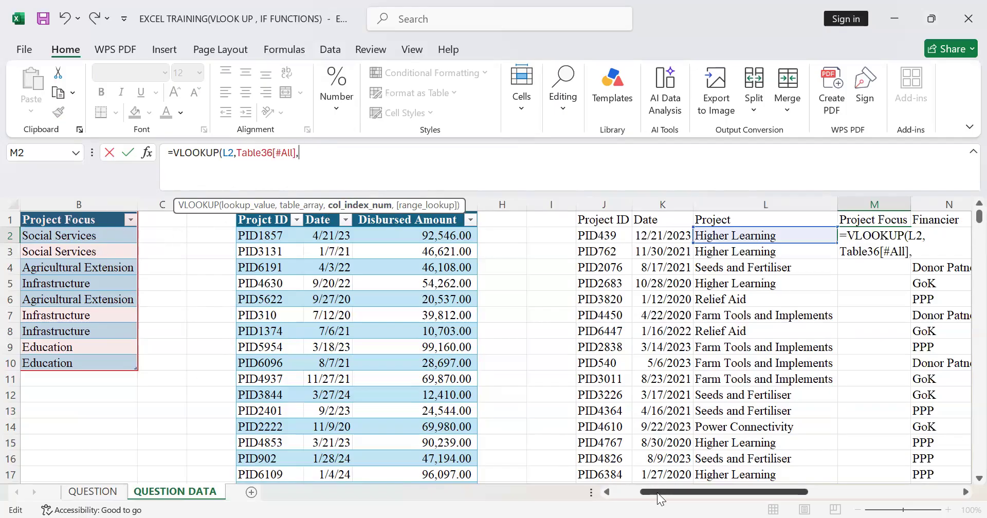
scroll(83, 226, left, 2)
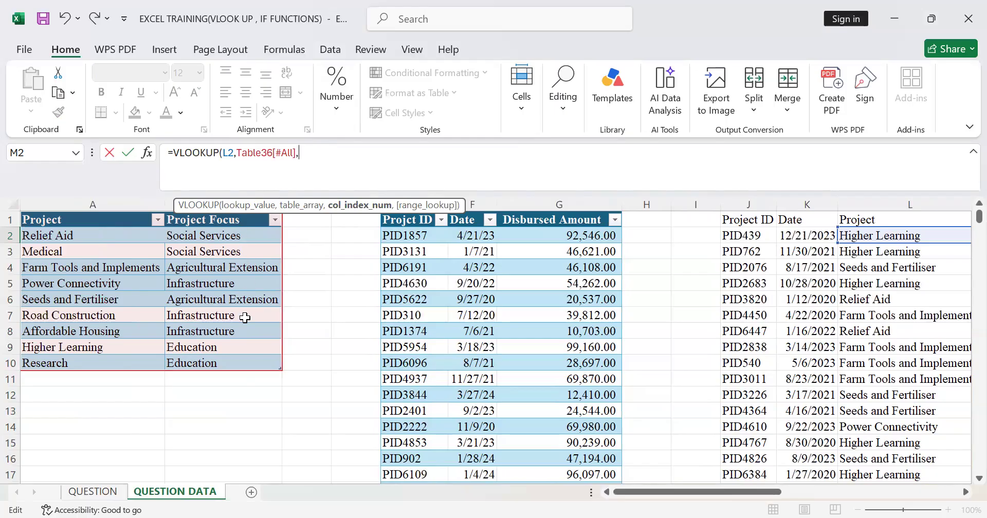
text(2,)
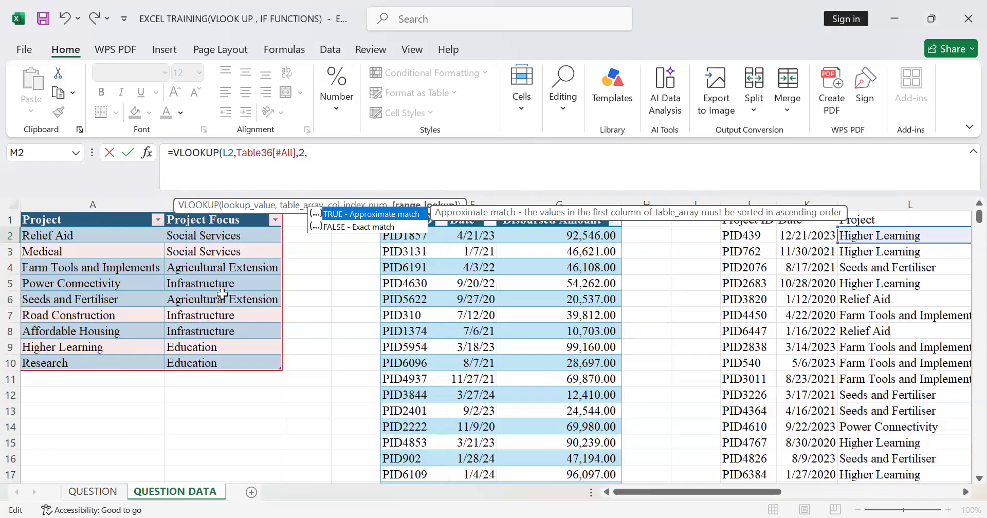
Set the VLOOKUP's range lookup to FALSE for an exact match and close the parenthesis.
click(346, 227)
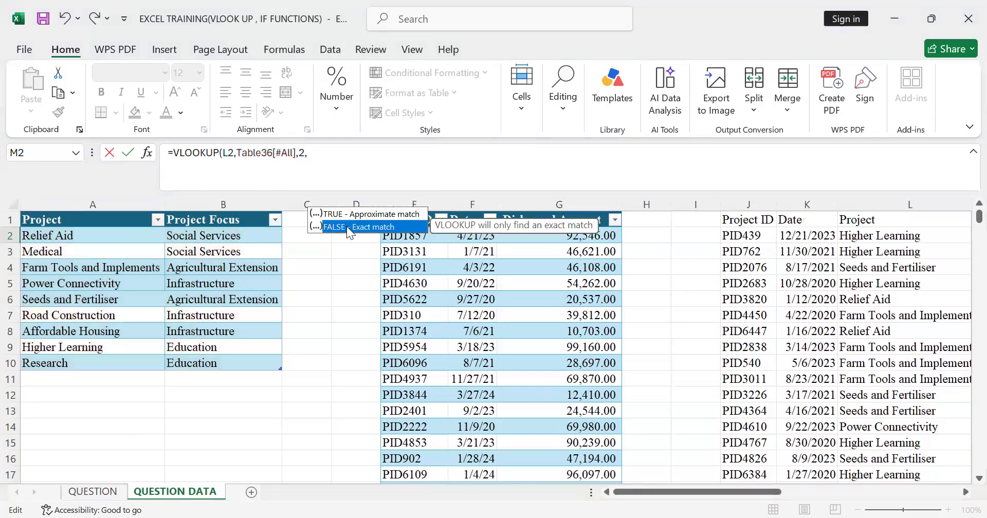
double_click(346, 226)
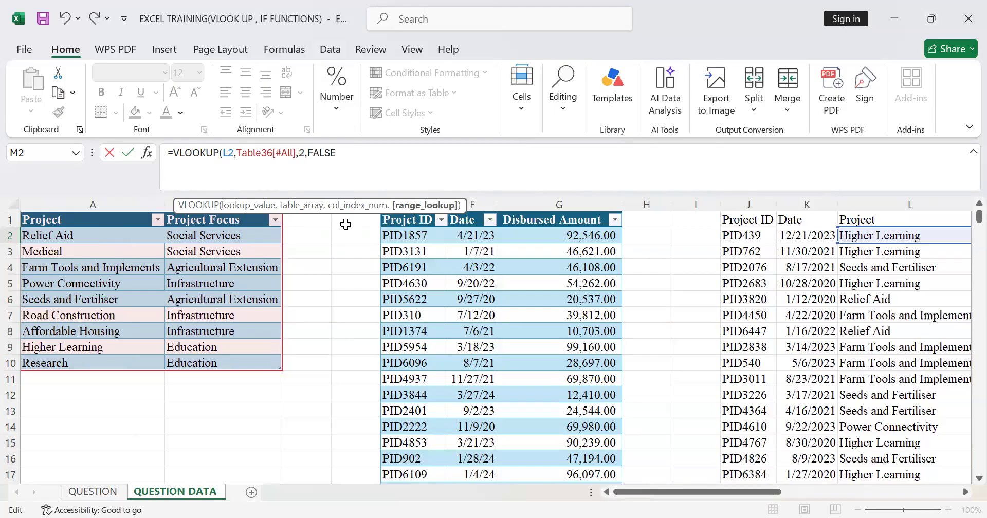
text())
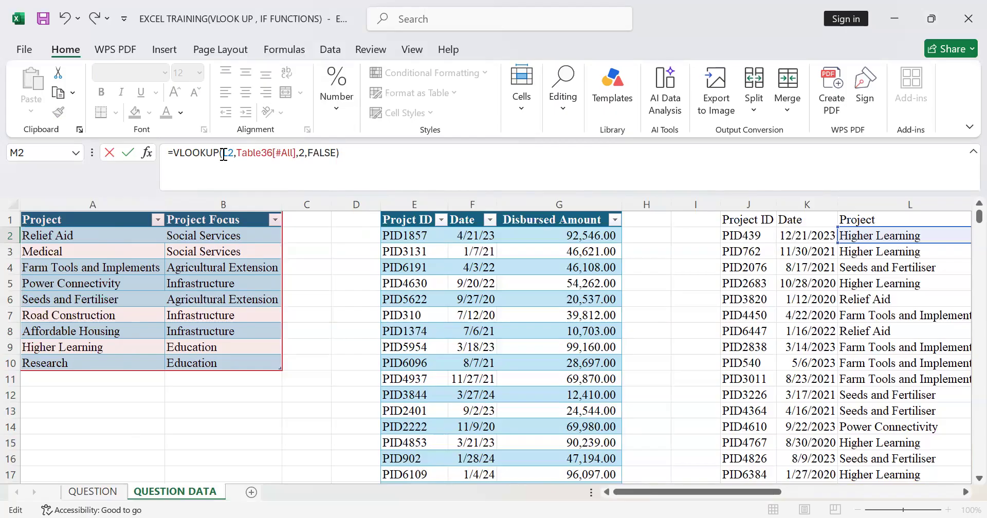
Delete the FALSE argument from the M2 VLOOKUP and choose the exact match option again.
click(276, 148)
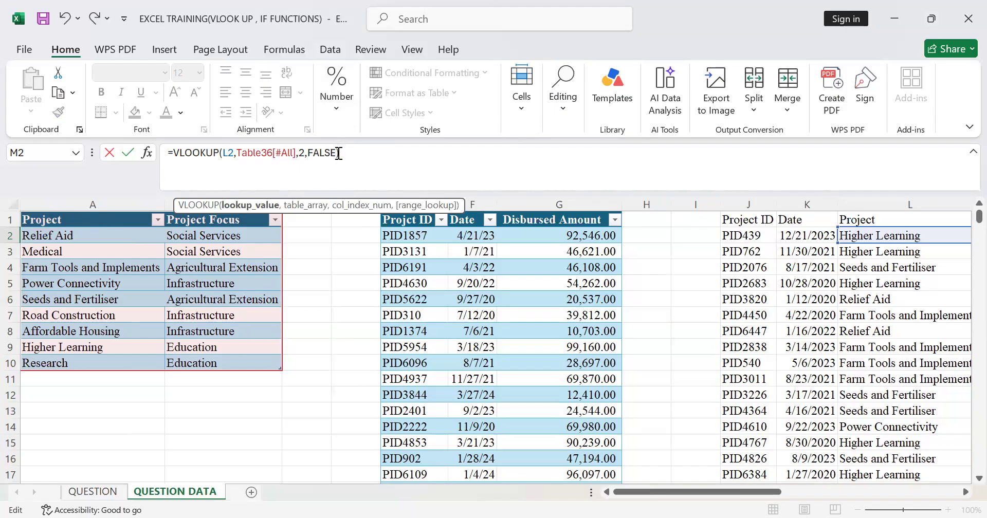
click(393, 162)
key(Left)
key(BackSpace)
key(BackSpace)
key(BackSpace)
key(BackSpace)
key(BackSpace)
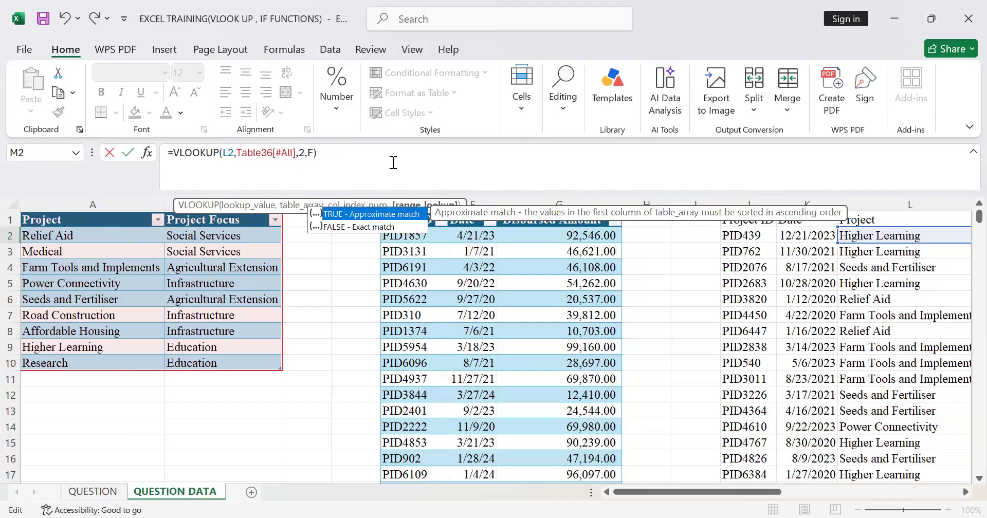
click(351, 228)
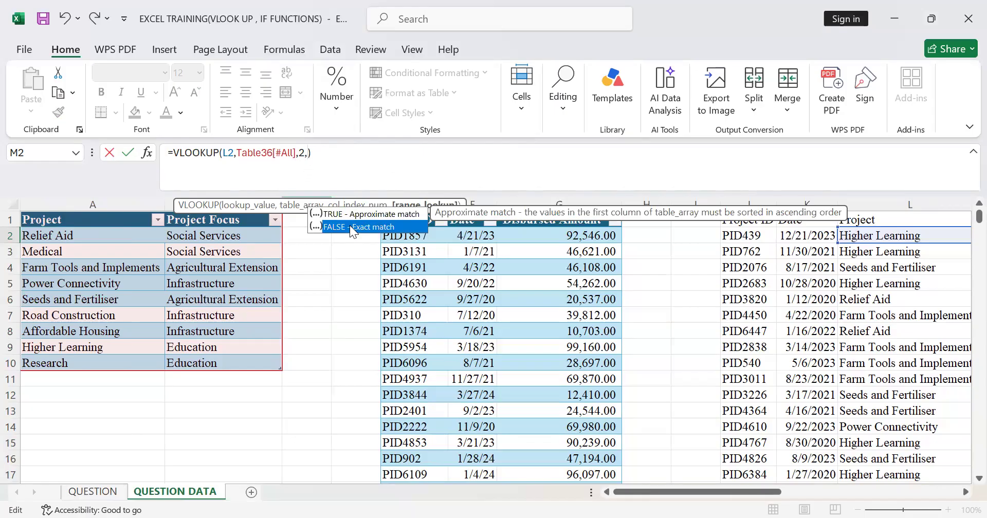
key(Return)
double_click(350, 226)
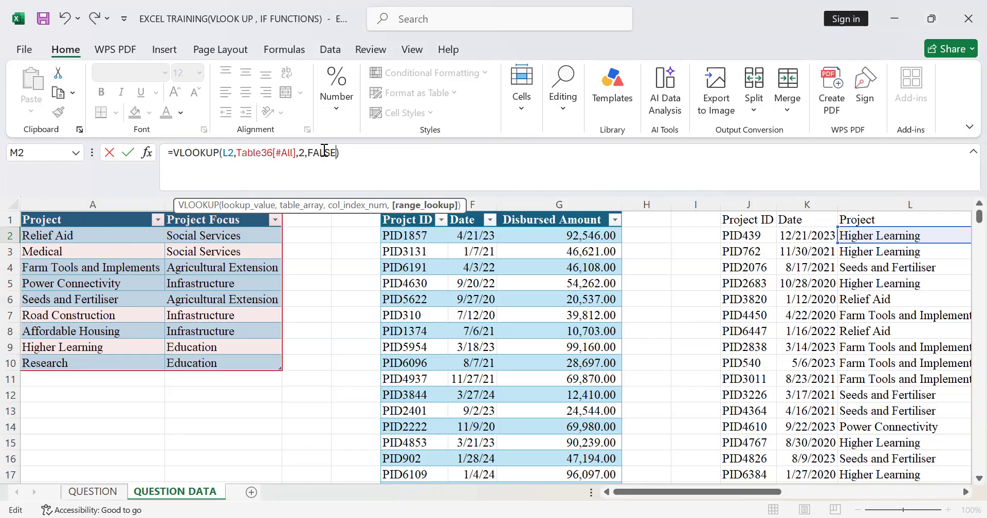
click(351, 159)
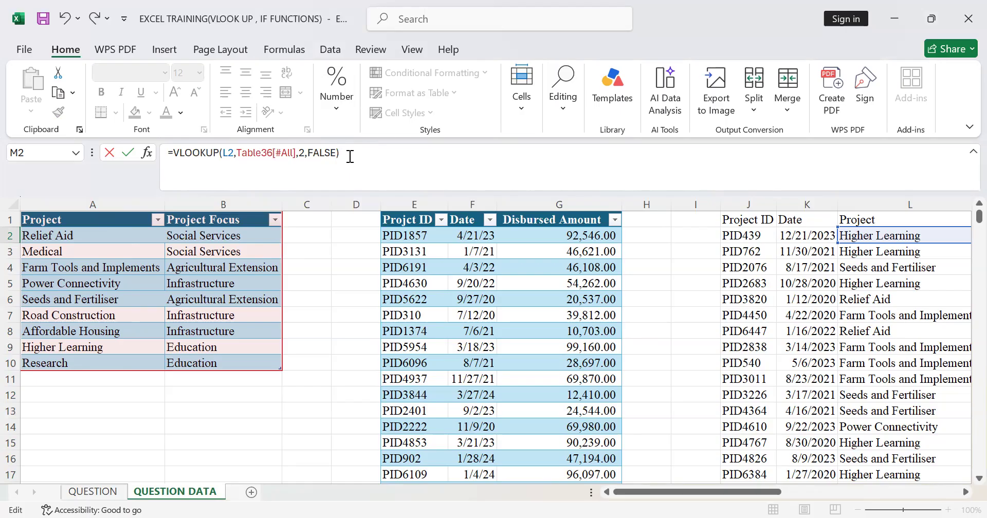
Remove the exact match argument from the M2 formula once more and reselect FALSE - Exact match.
key(BackSpace)
key(BackSpace)
key(BackSpace)
key(BackSpace)
key(BackSpace)
key(BackSpace)
key(BackSpace)
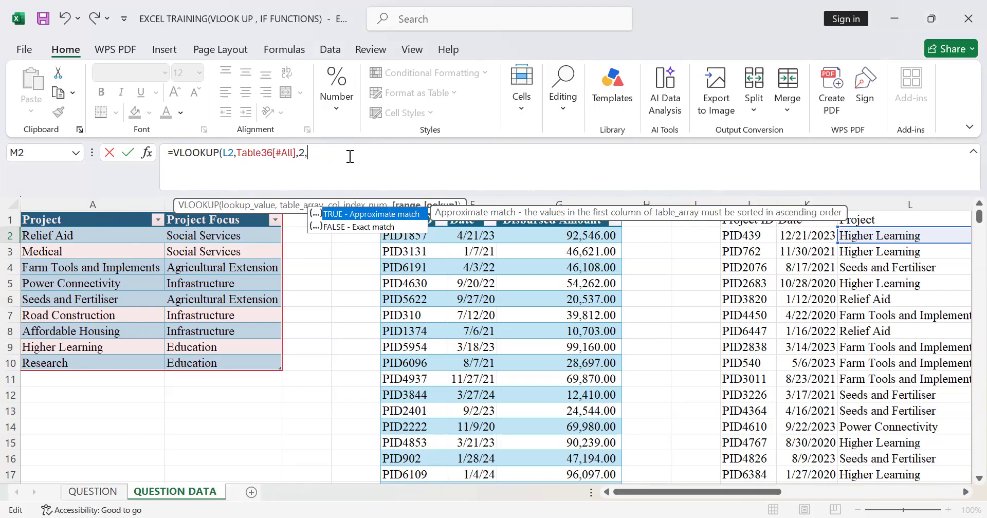
text(,)
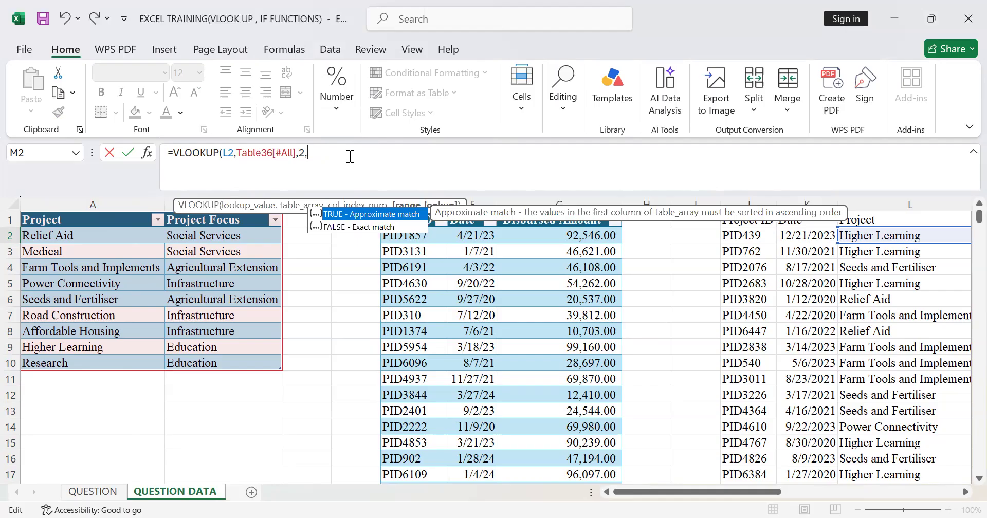
double_click(351, 227)
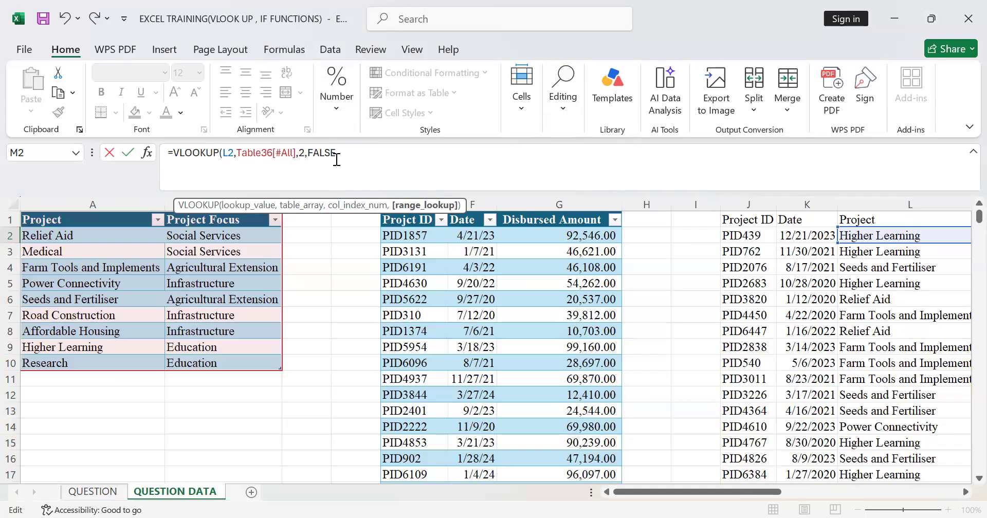
Clear the entire VLOOKUP formula from cell M2.
key(BackSpace)
key(BackSpace)
key(BackSpace)
key(BackSpace)
key(BackSpace)
key(BackSpace)
key(BackSpace)
key(BackSpace)
key(BackSpace)
key(BackSpace)
key(BackSpace)
key(BackSpace)
key(BackSpace)
key(BackSpace)
key(BackSpace)
key(BackSpace)
key(BackSpace)
key(BackSpace)
key(BackSpace)
key(BackSpace)
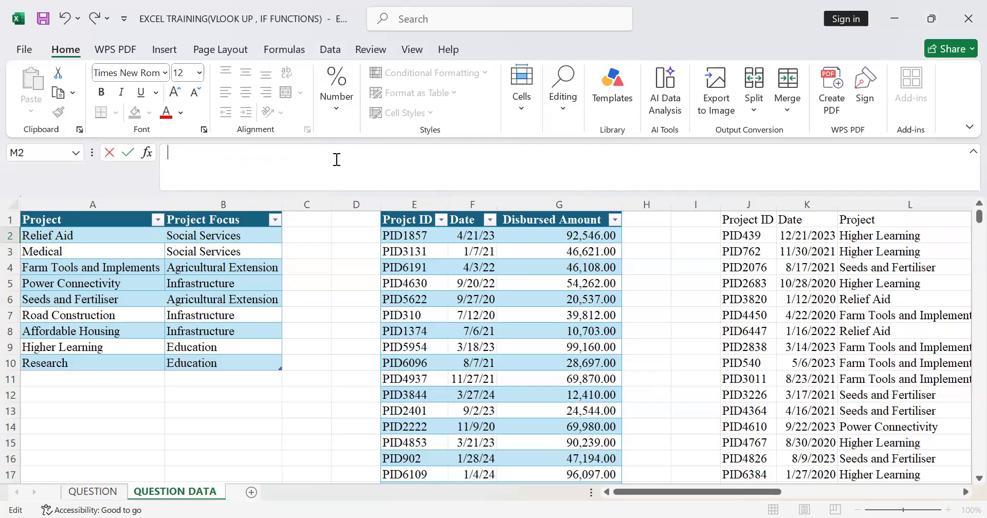
Start a new VLOOKUP in cell M2 with the project in L2 as its lookup value.
click(965, 492)
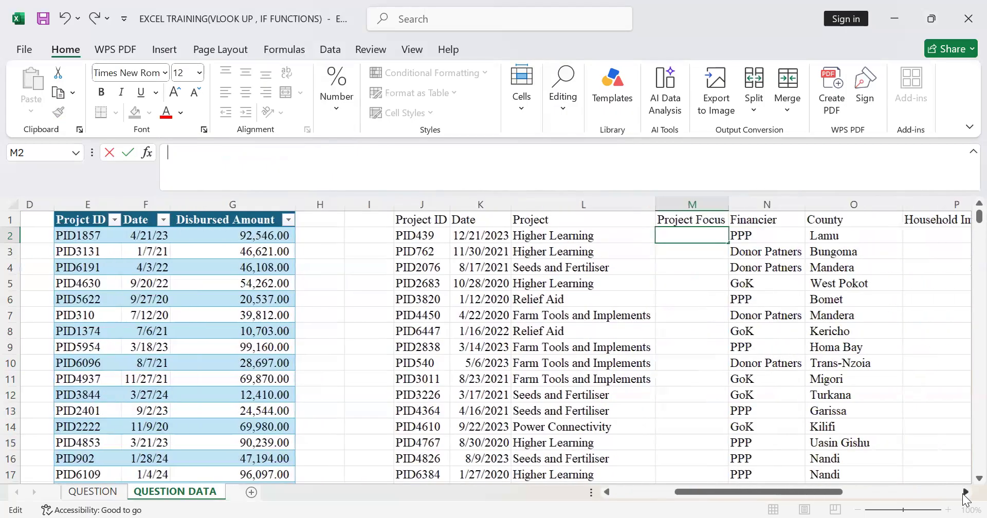
click(965, 492)
click(656, 234)
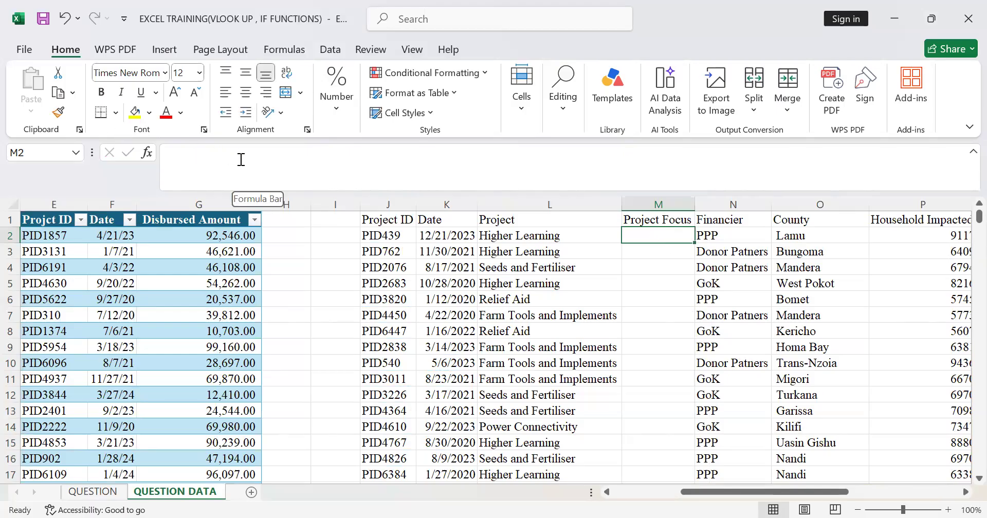
text(=)
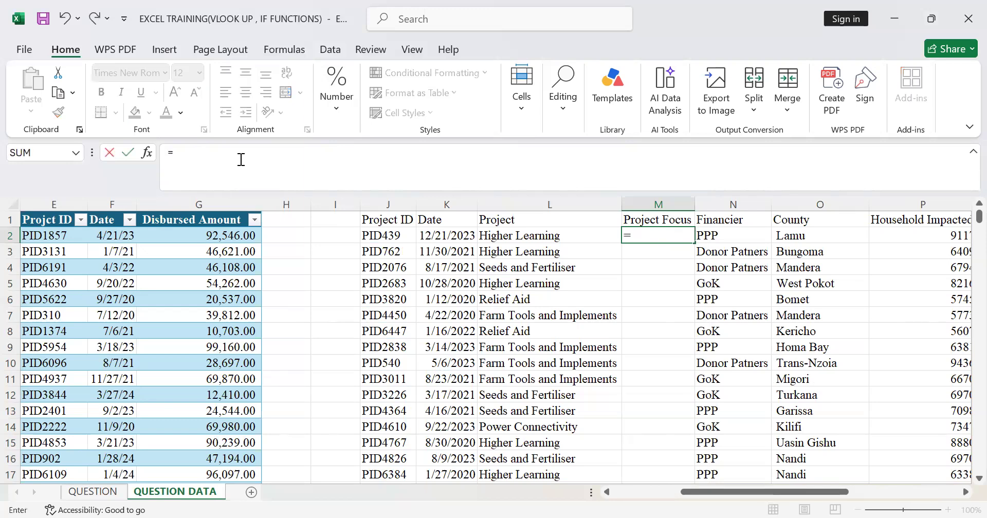
text(V)
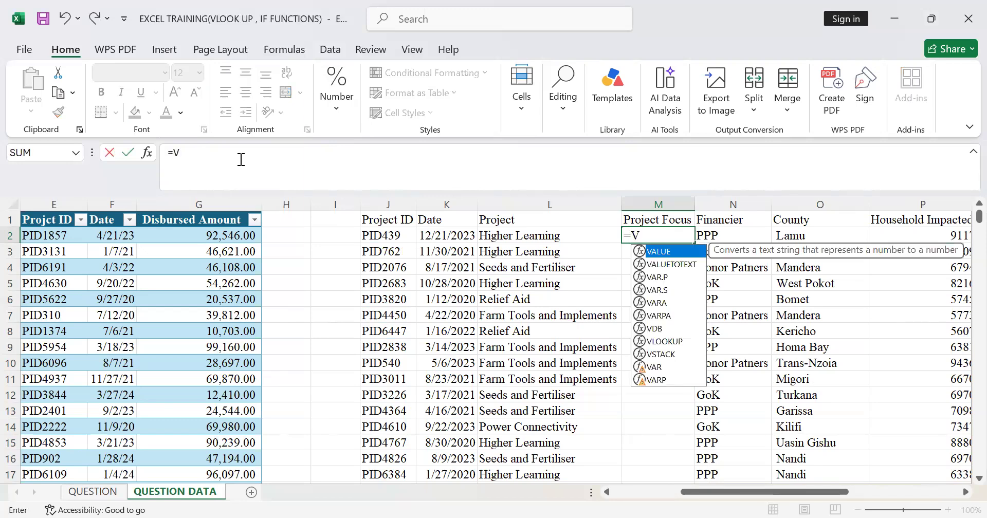
text(LO)
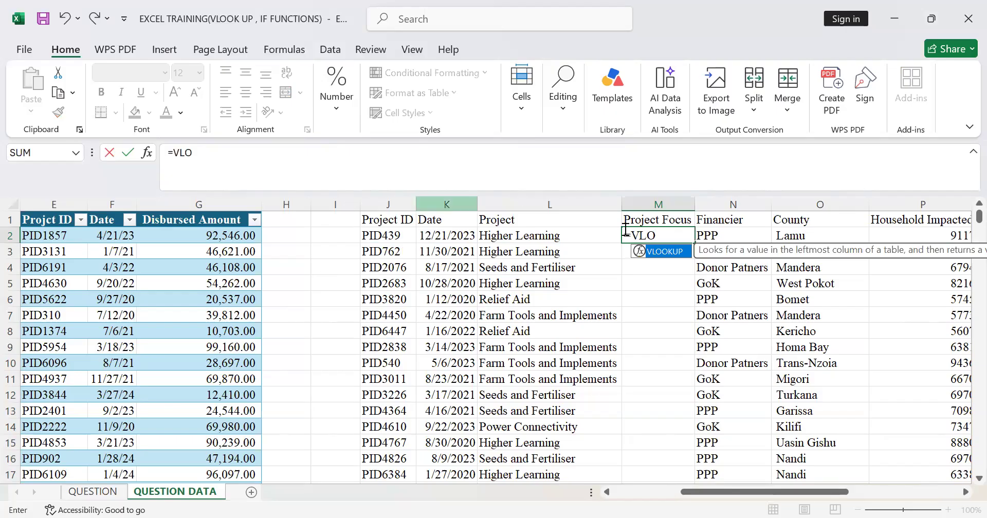
double_click(675, 254)
click(531, 237)
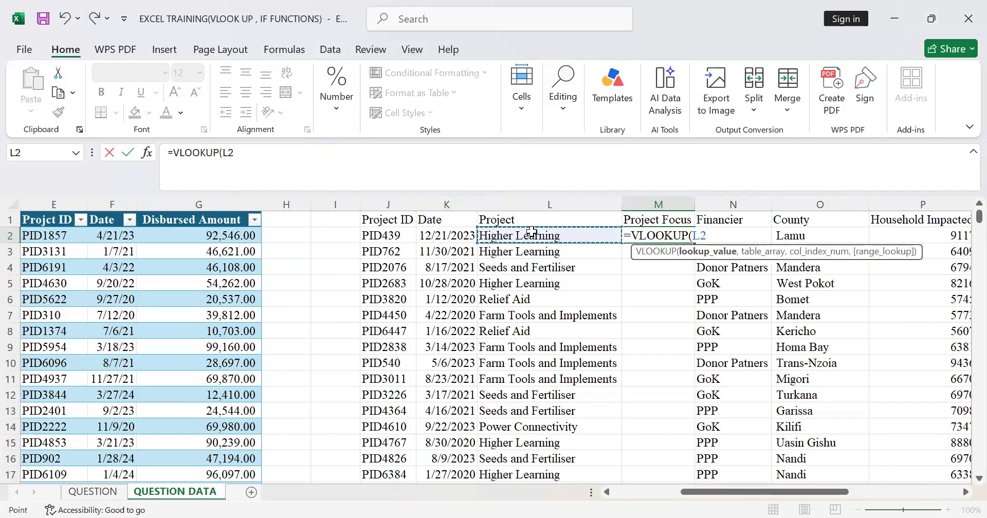
Lock only the column of the lookup value so the reference reads $L2, and go on to the table array argument.
click(701, 236)
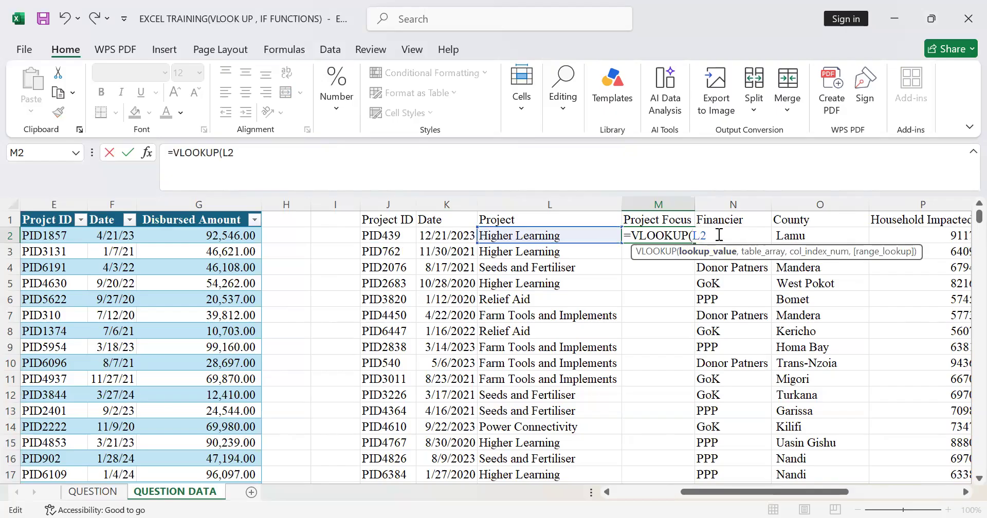
key(F4)
key(F4)
key(F4)
text(,)
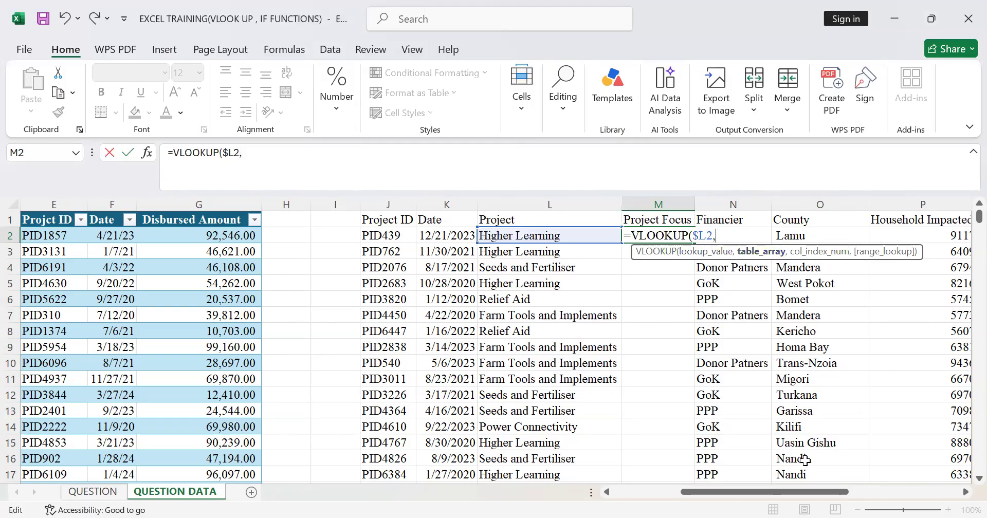
Set the table array to the whole project focus table in columns A:B, including its headers (Table36[#All]).
drag(723, 494, 576, 468)
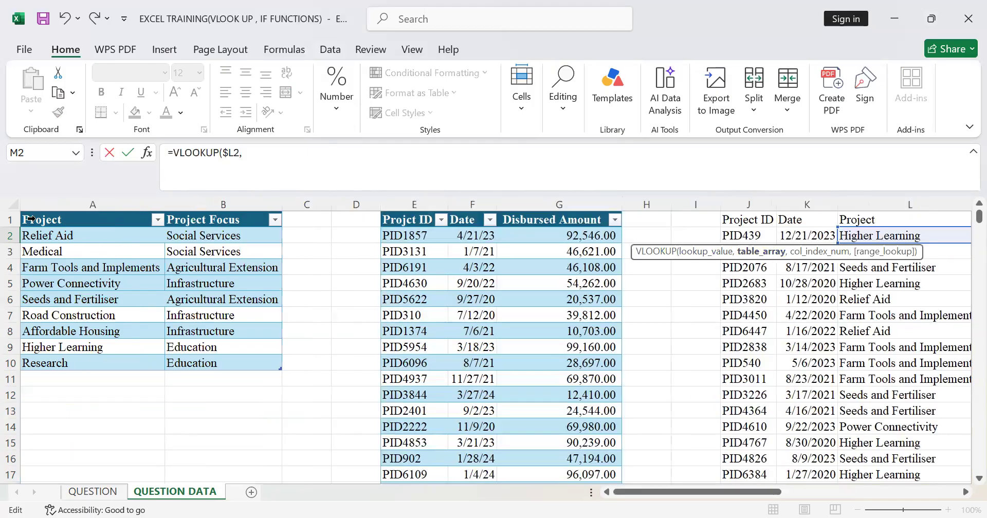
drag(35, 219, 64, 232)
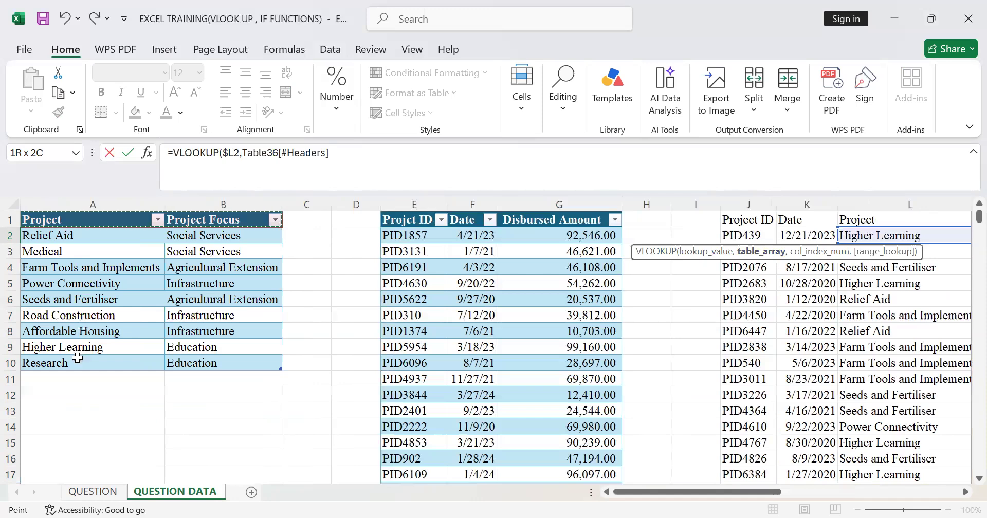
drag(78, 359, 79, 363)
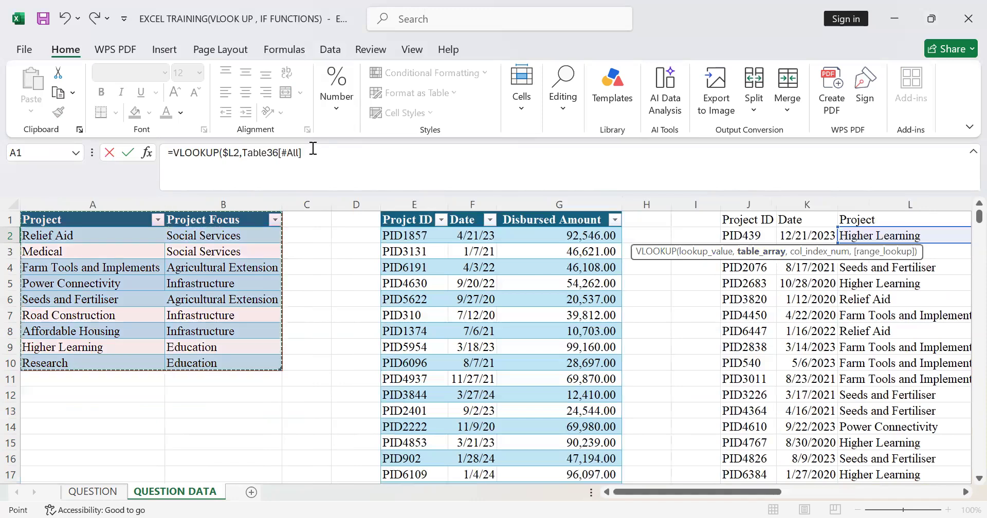
text(,)
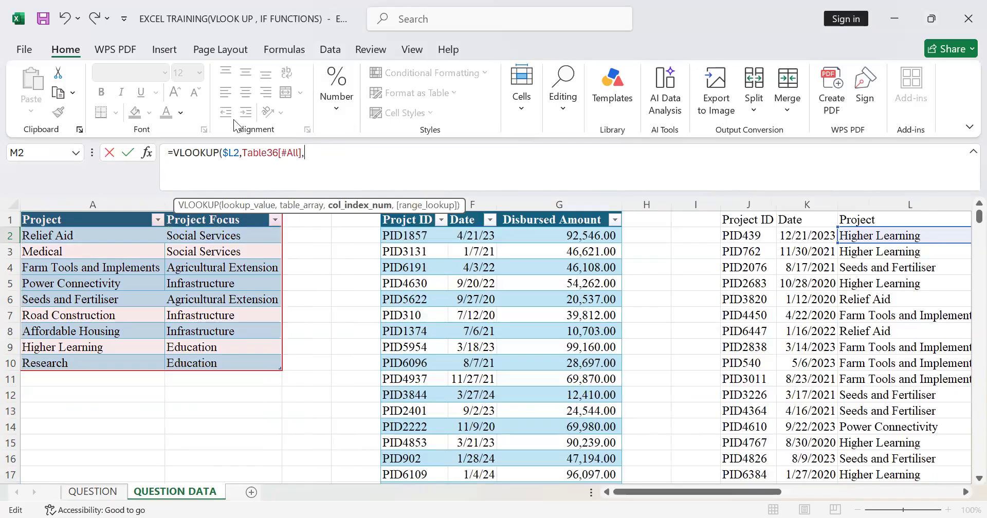
Set the formula's column index number to 2 and its range lookup to FALSE for an exact match.
click(227, 154)
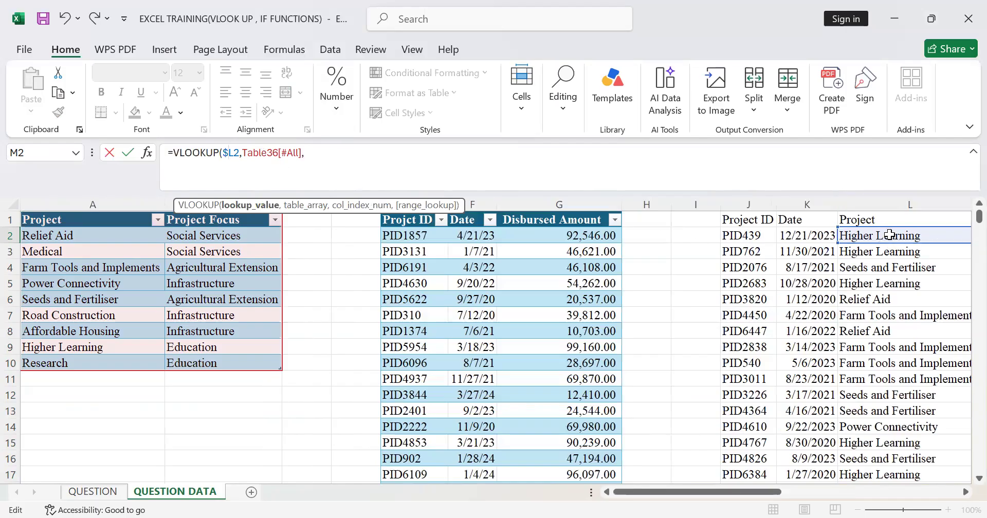
click(965, 492)
click(965, 493)
click(965, 493)
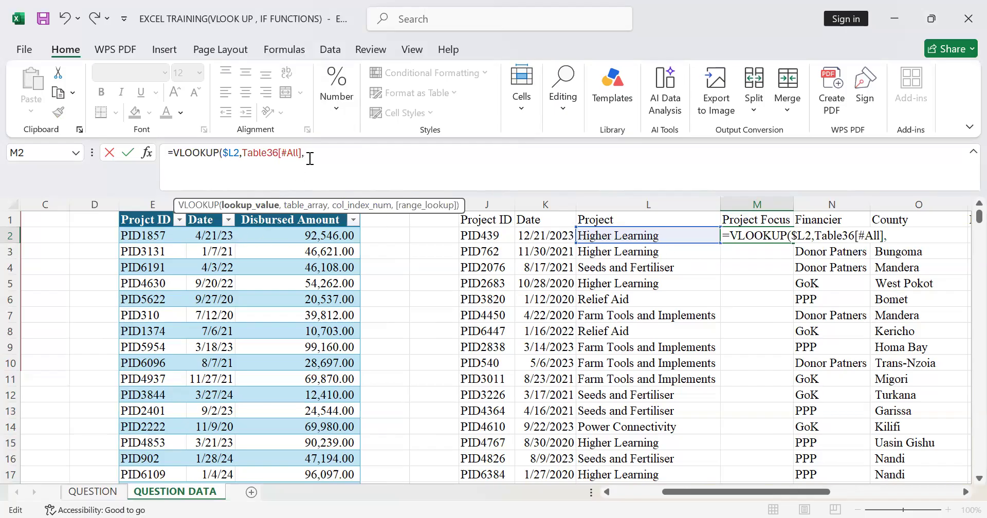
click(350, 152)
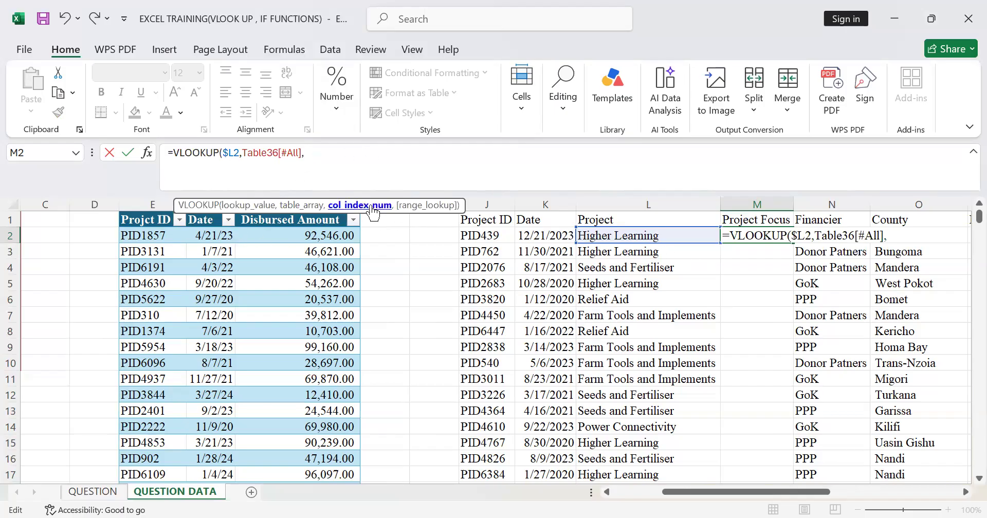
text(2,)
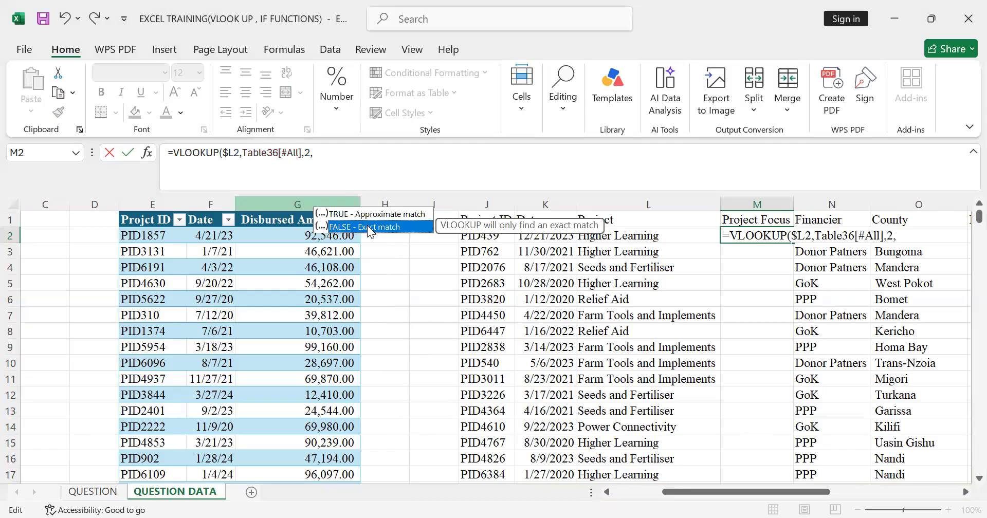
double_click(367, 226)
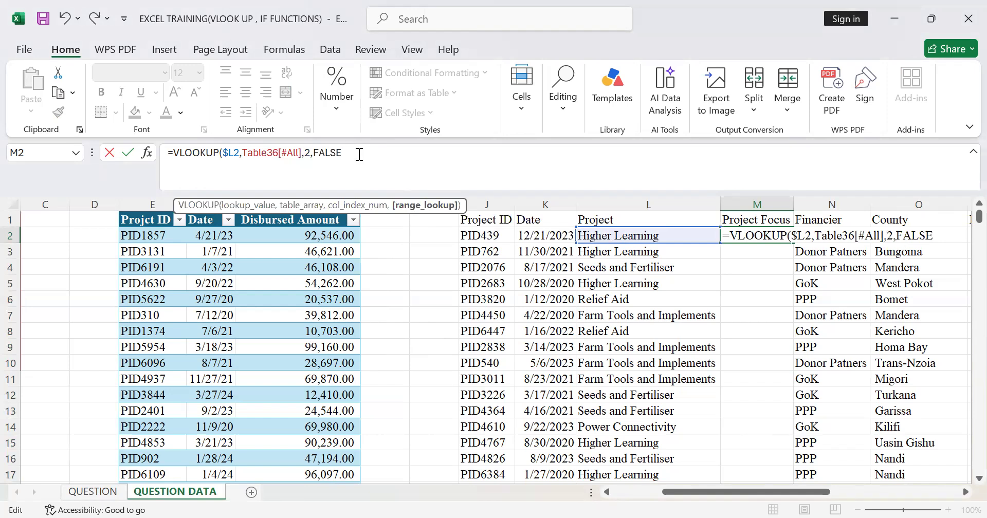
Close and enter the M2 formula, and fill it down the entire Project Focus column.
click(948, 235)
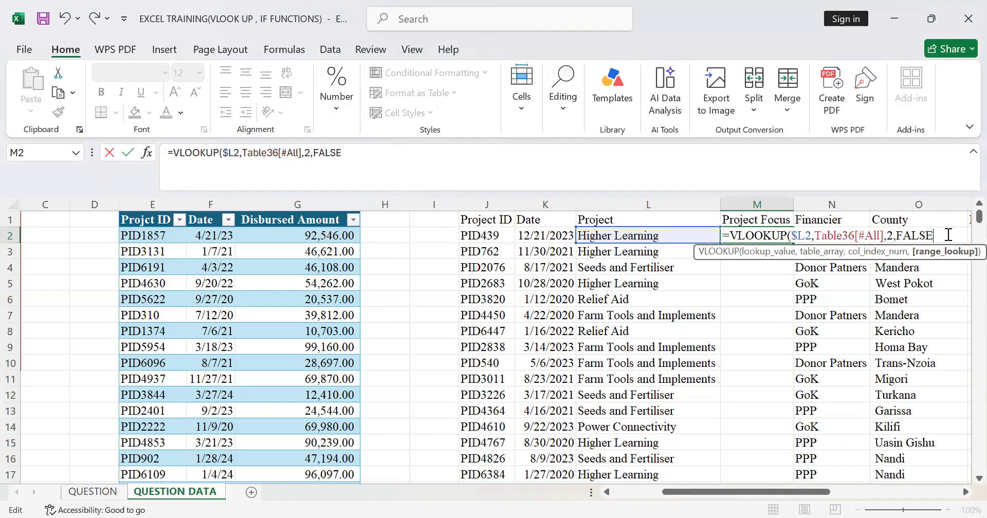
text())
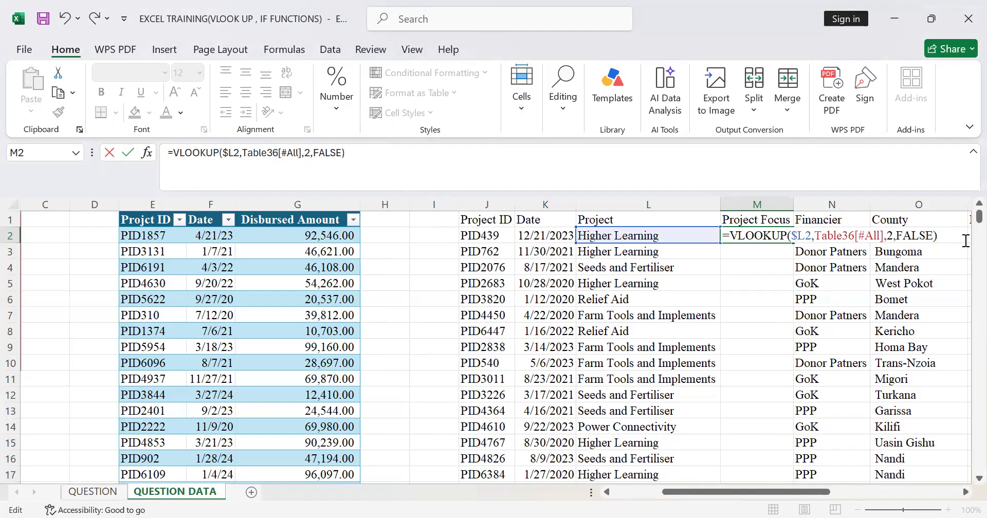
key(Return)
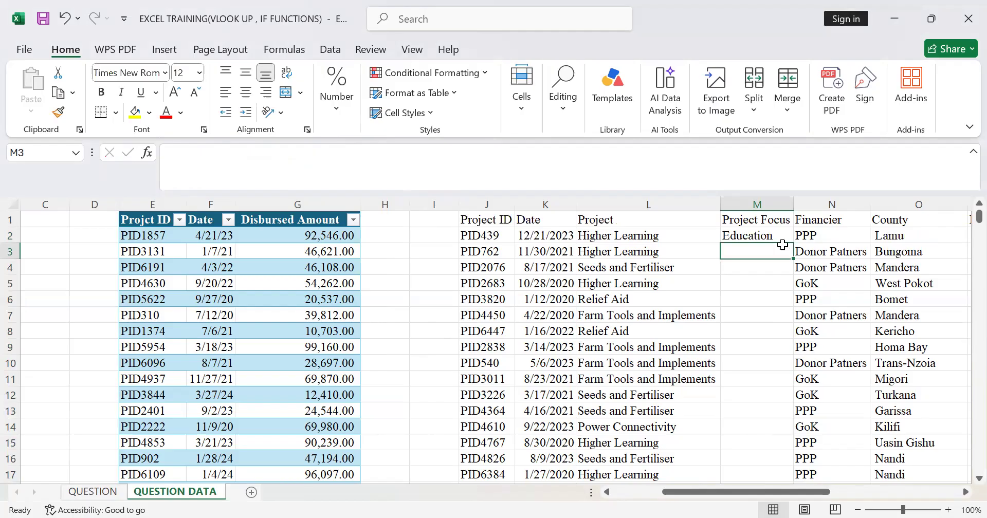
click(764, 235)
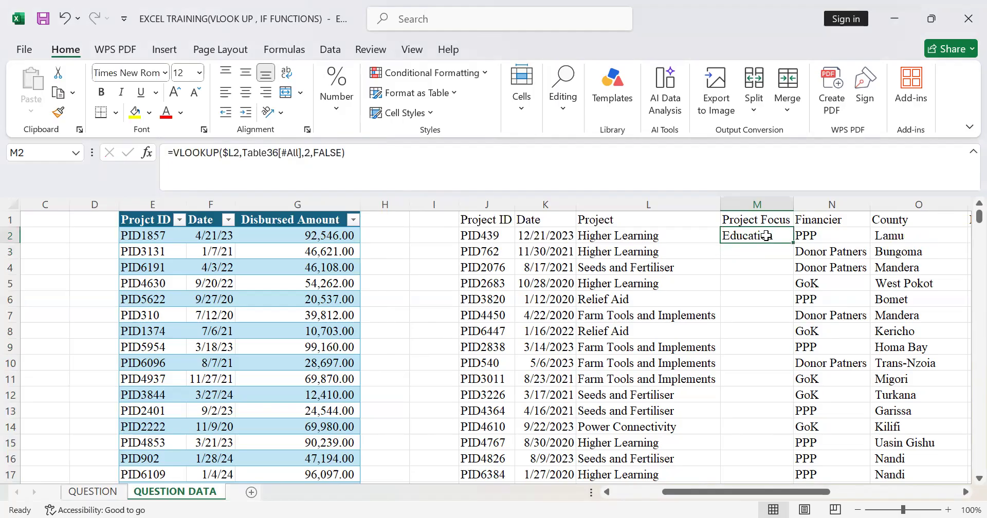
double_click(795, 243)
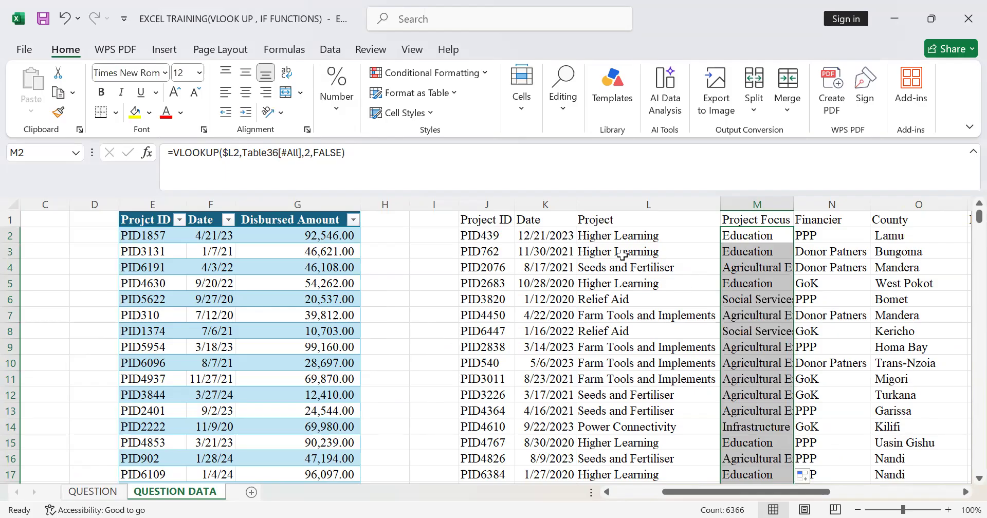
Check the filled Project Focus values for the projects in column L against the lookup table in columns A:B.
click(621, 254)
click(616, 268)
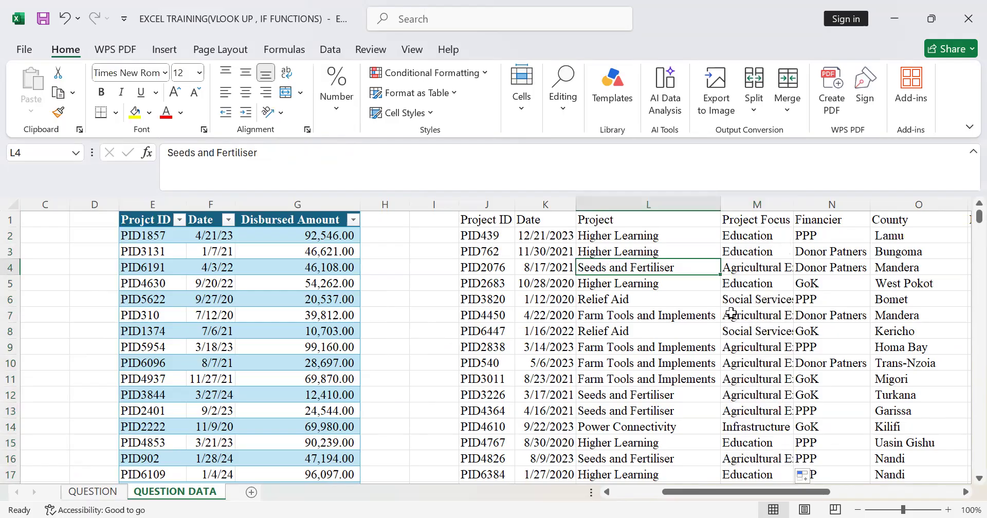
drag(743, 491, 683, 491)
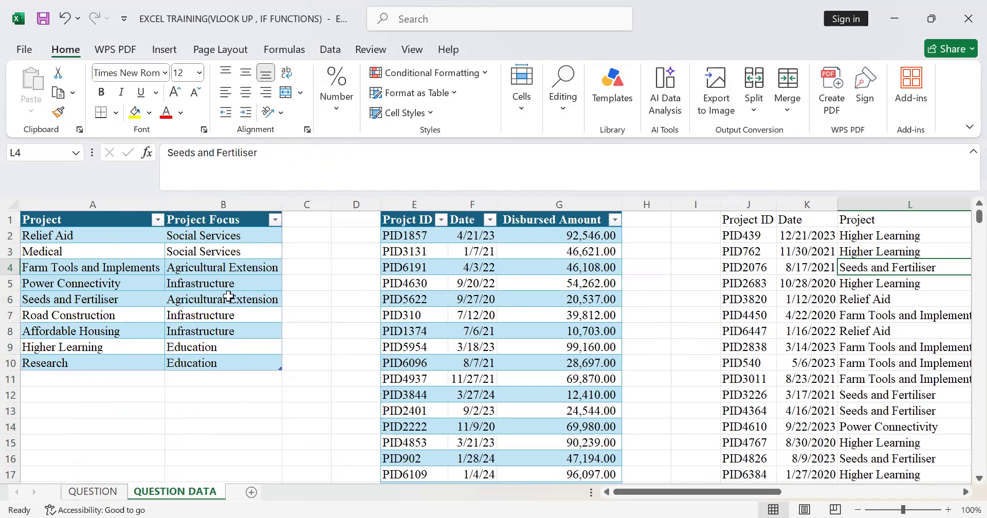
drag(964, 492, 964, 491)
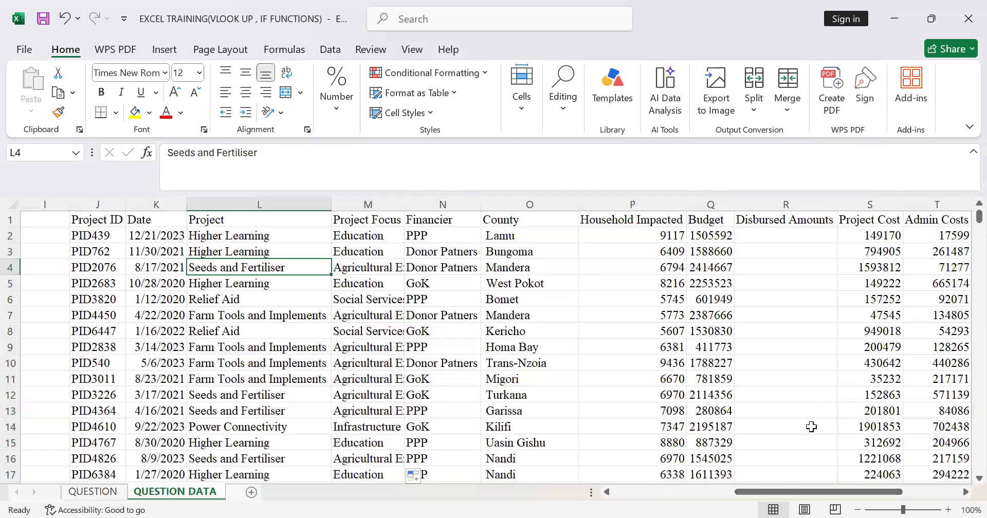
Examine the empty Disbursed Amounts column from R2 alongside the Project ID, Date and Disbursed Amount table in columns E:G.
click(772, 235)
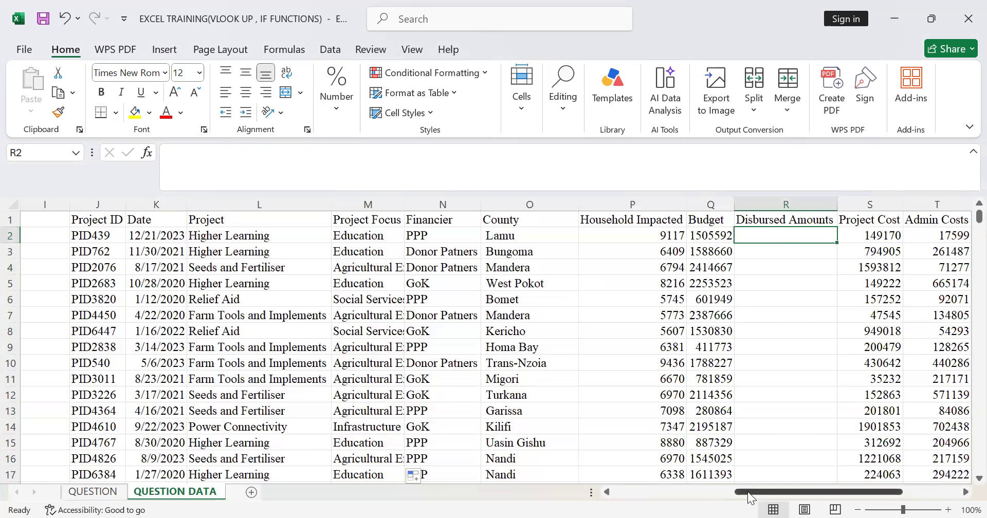
drag(747, 491, 652, 492)
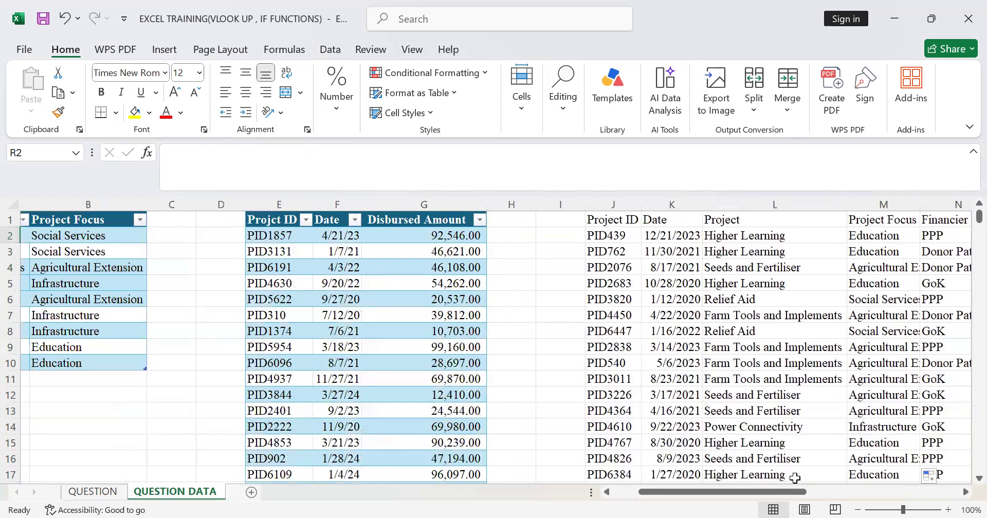
drag(787, 495, 812, 493)
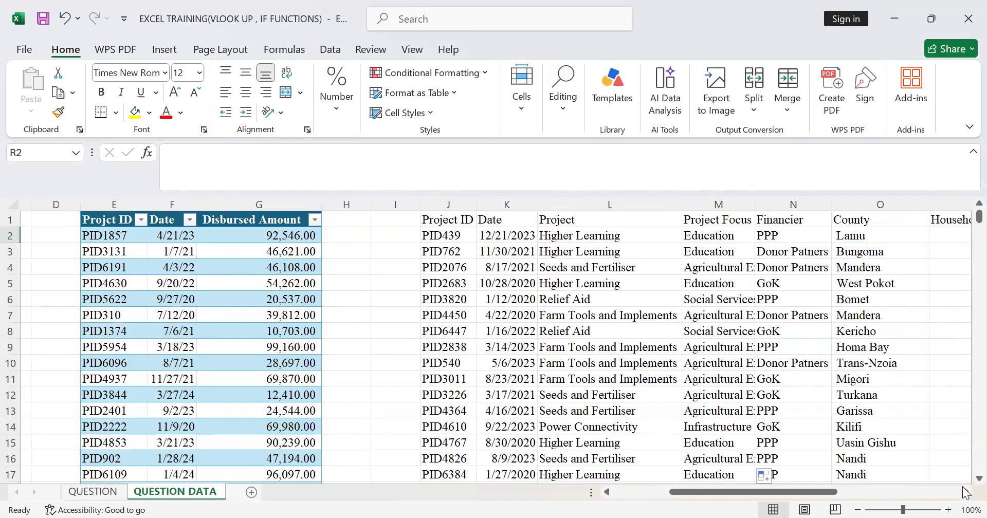
scroll(965, 491, right, 6)
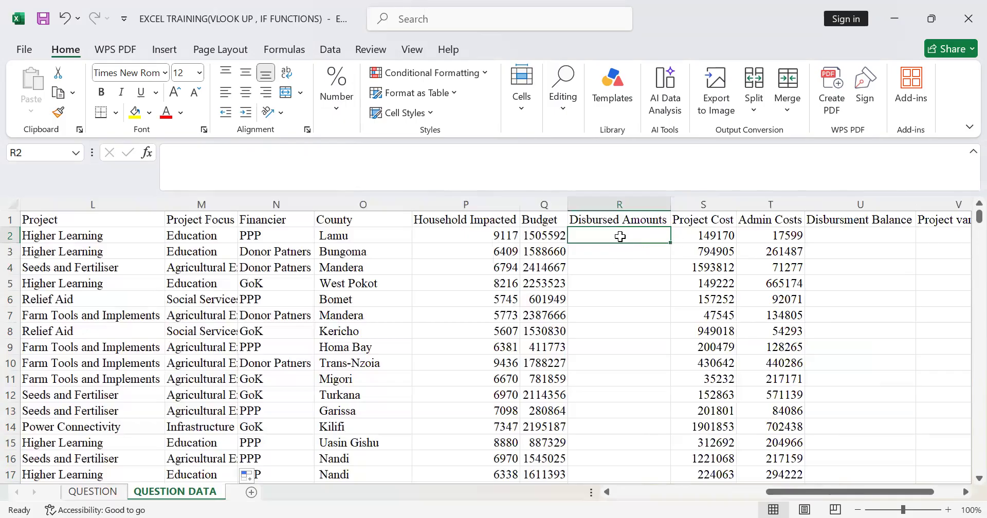
drag(795, 493, 699, 479)
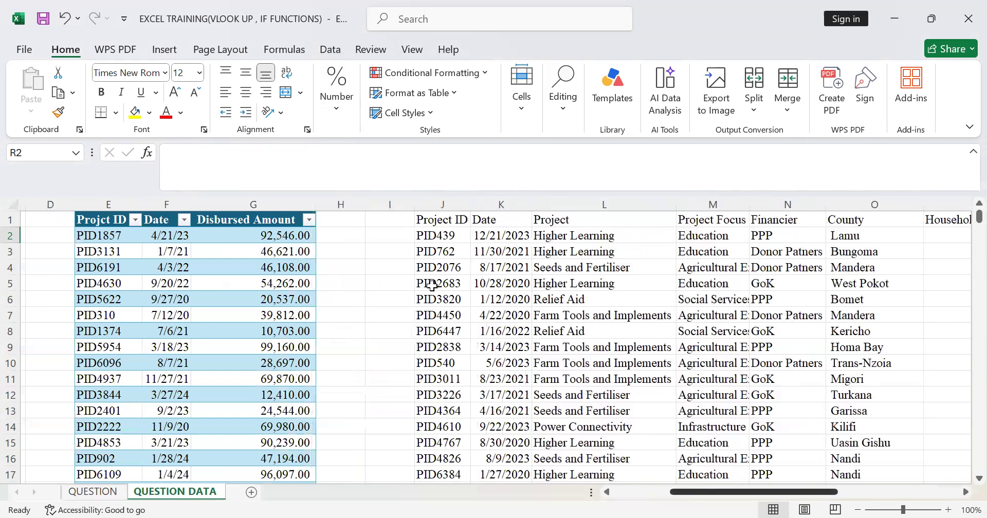
scroll(482, 330, left, 1)
drag(151, 320, 161, 355)
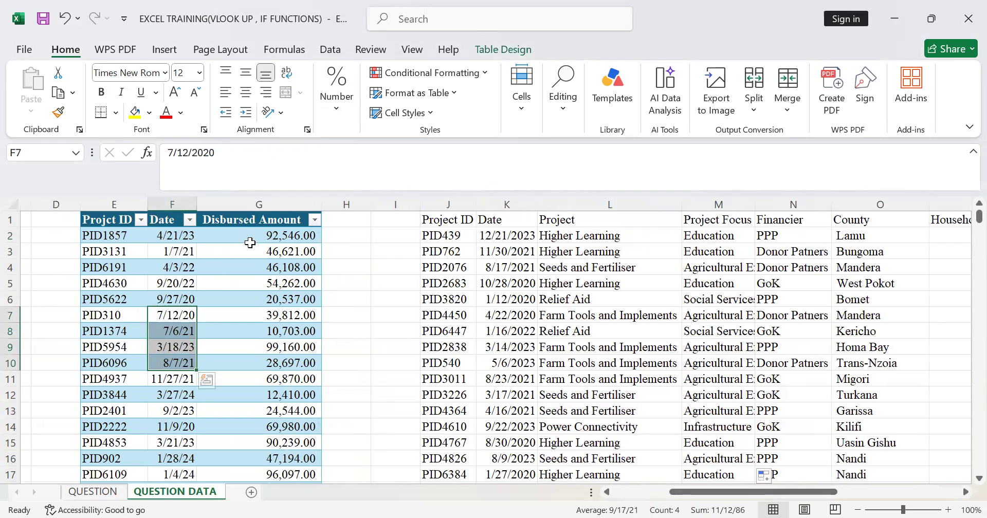
Start a VLOOKUP formula in R2, the first empty cell of the Disbursed Amounts column.
click(250, 251)
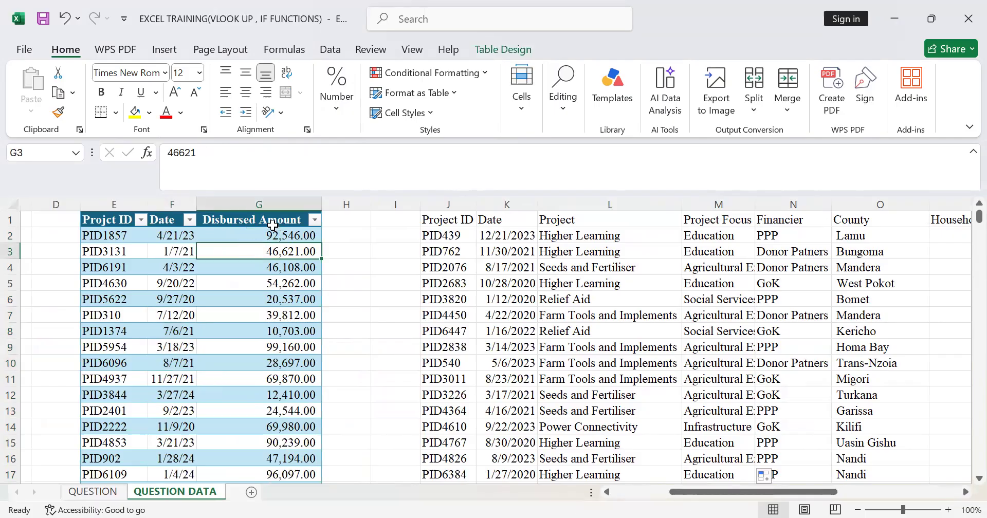
click(964, 492)
scroll(964, 492, right, 8)
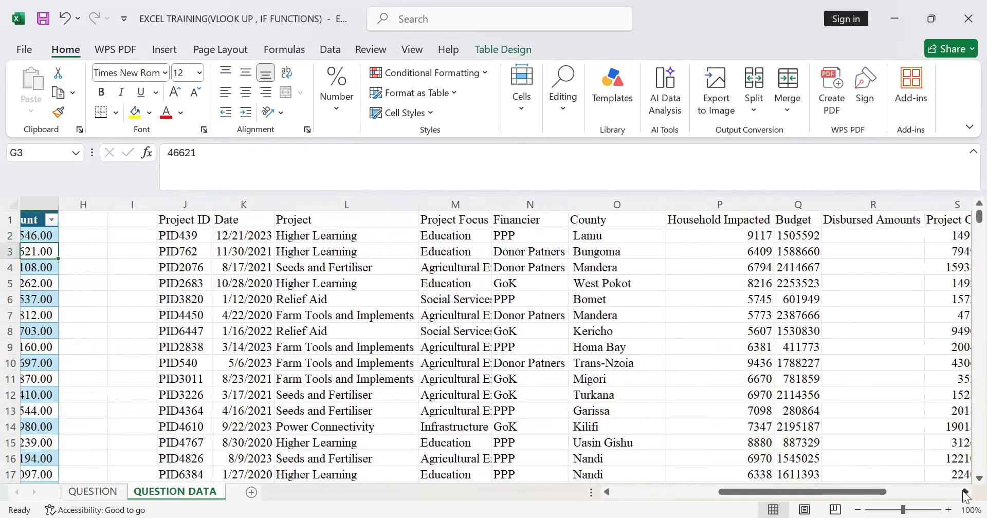
click(590, 234)
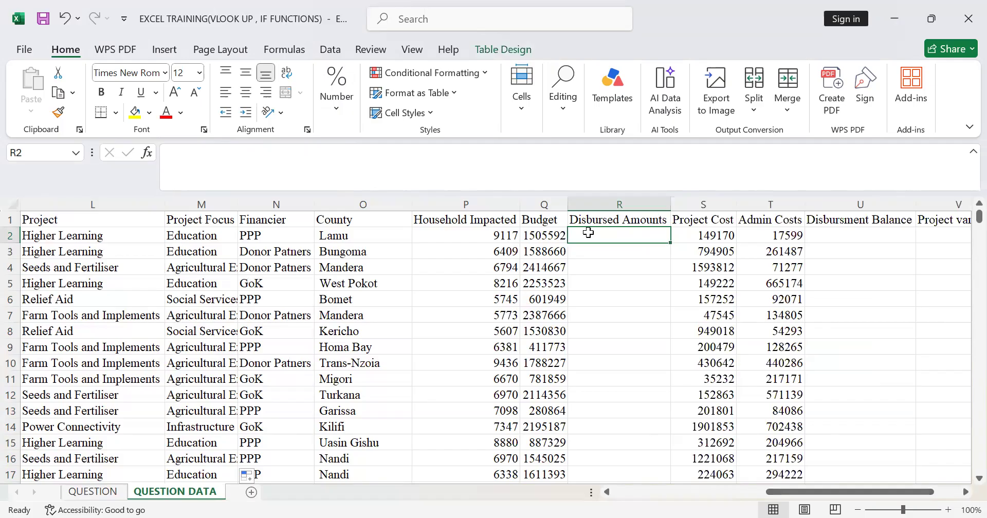
text(=)
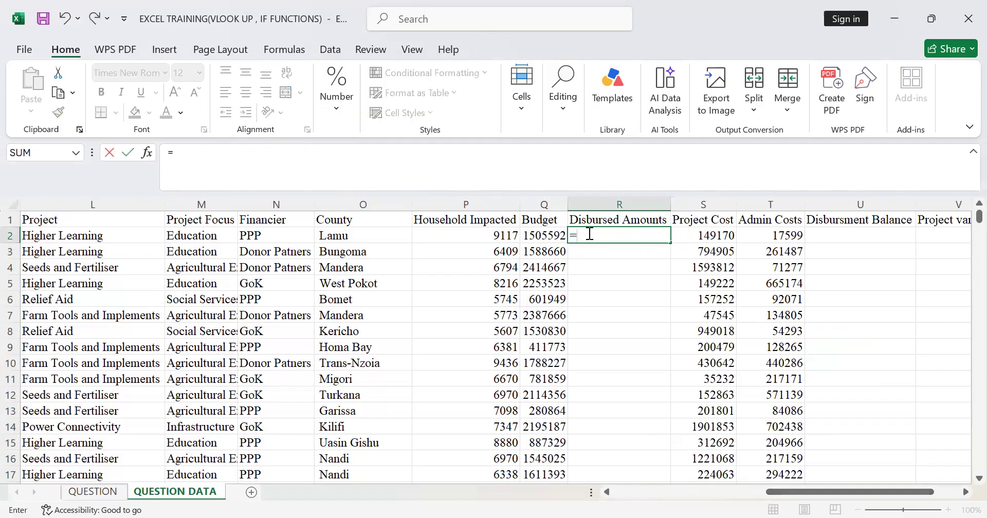
text(V)
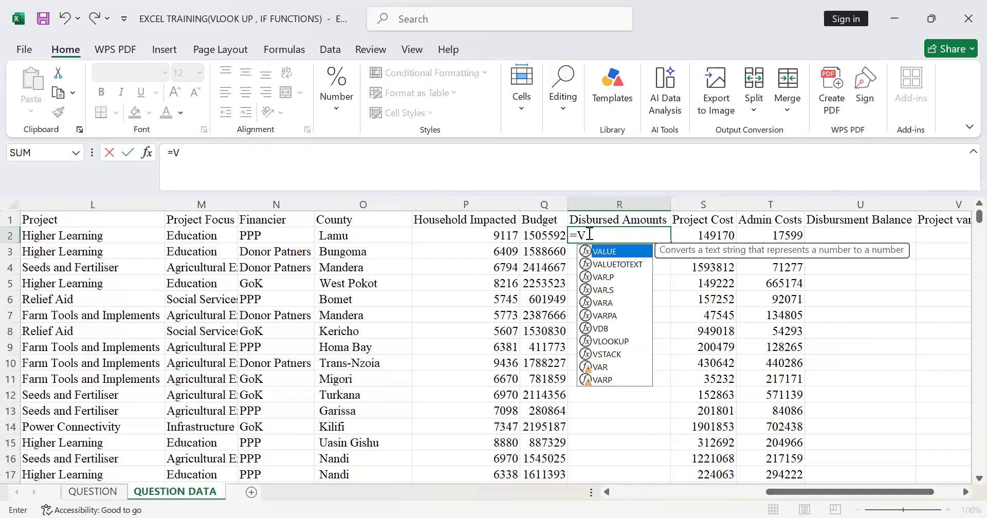
text(LOO)
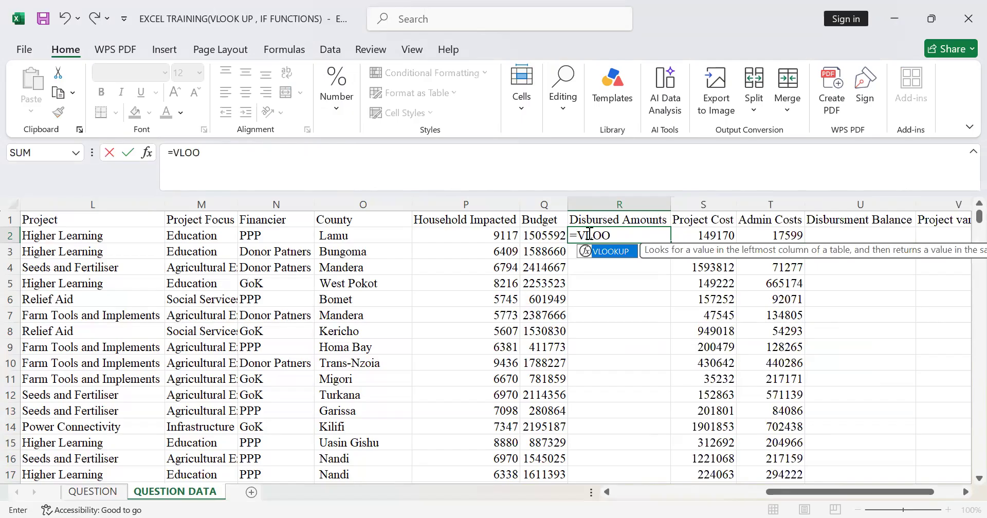
double_click(614, 257)
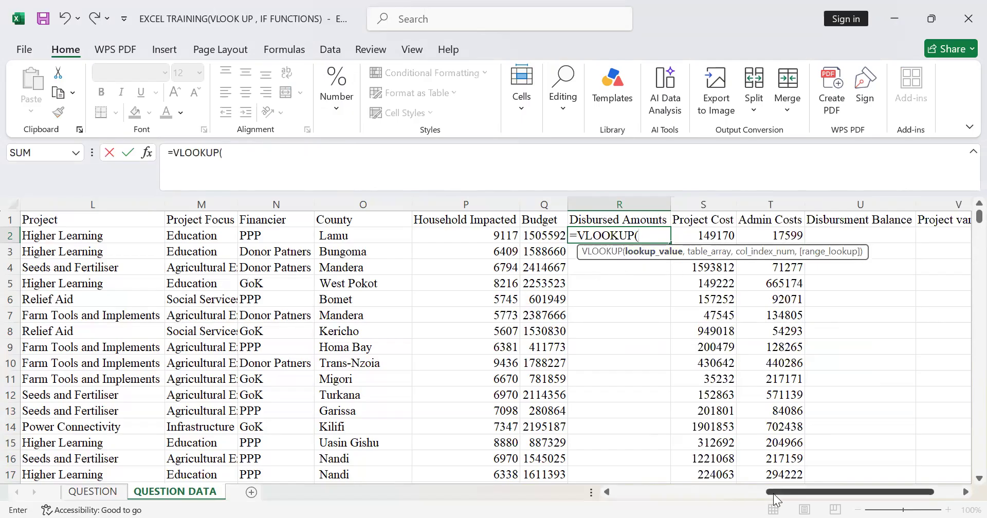
Use the Project ID in J2 as the lookup value, with its column locked as $J2.
drag(773, 493, 671, 481)
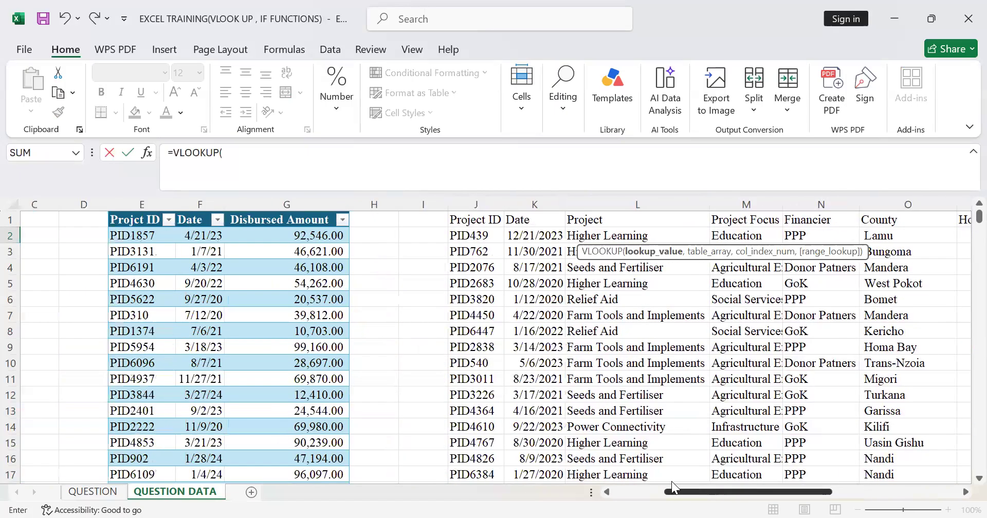
click(471, 233)
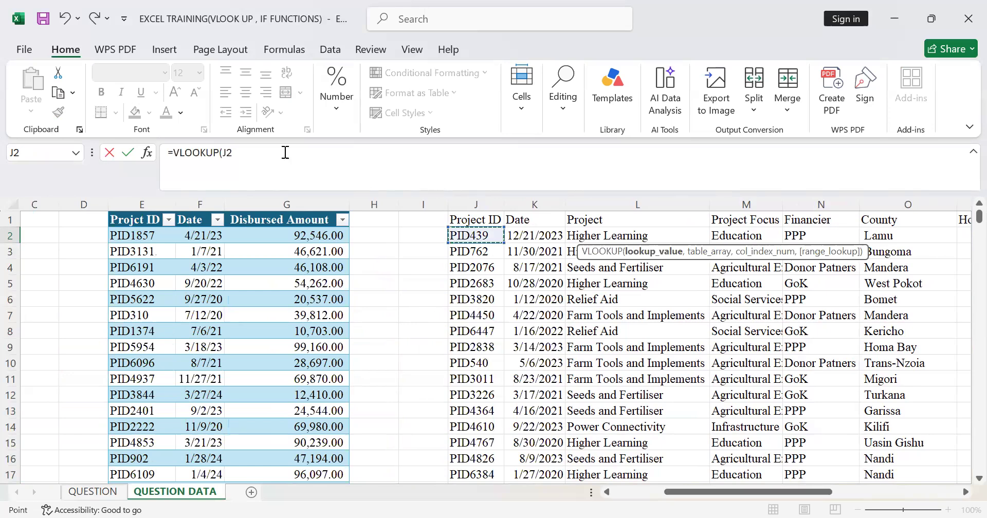
click(222, 152)
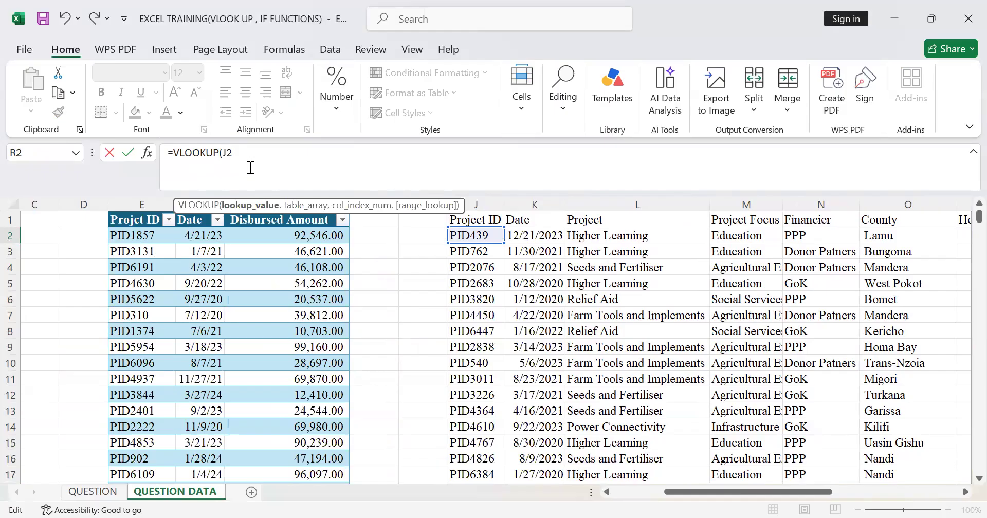
text($J2)
text(,)
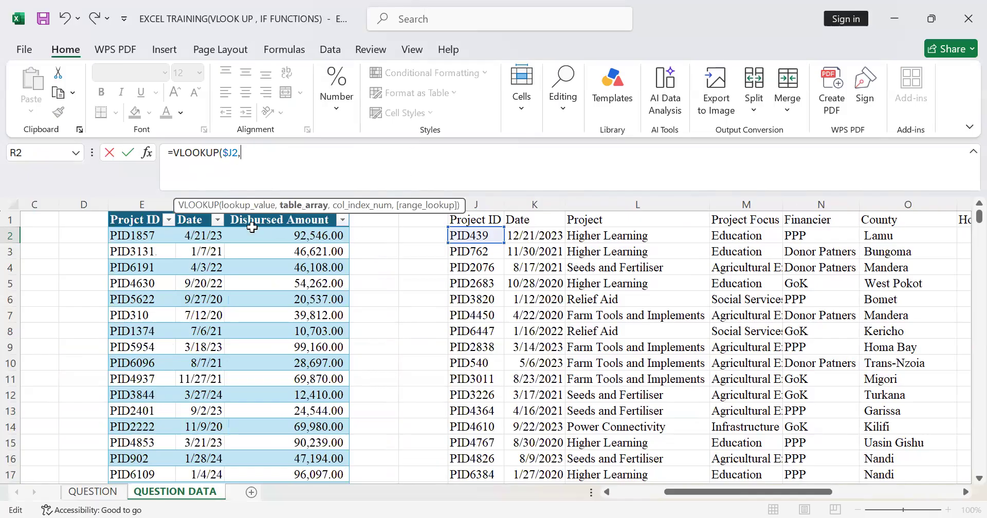
Set the table array to the entire Project ID, Date and Disbursed Amount table in columns E:G, including its headers.
click(133, 222)
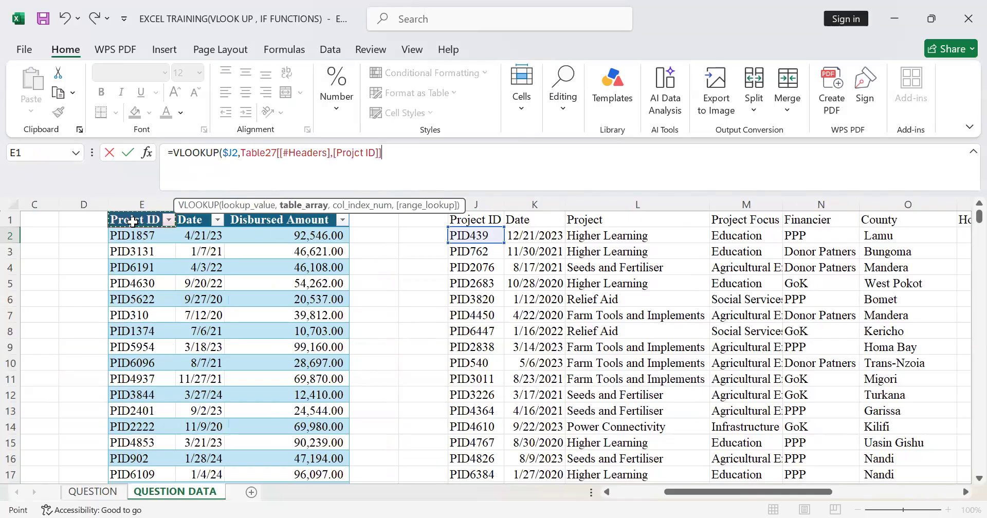
drag(250, 219, 250, 219)
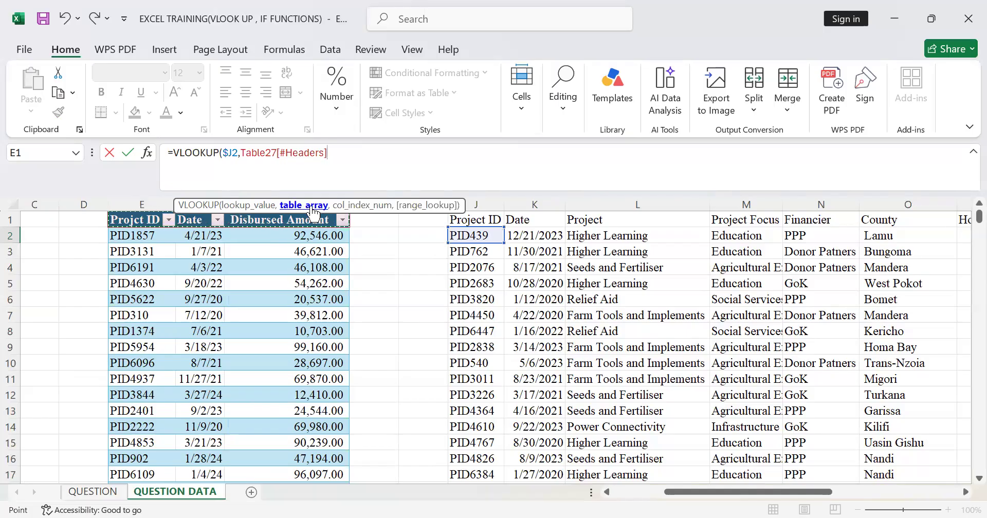
key(ctrl+shift+Down)
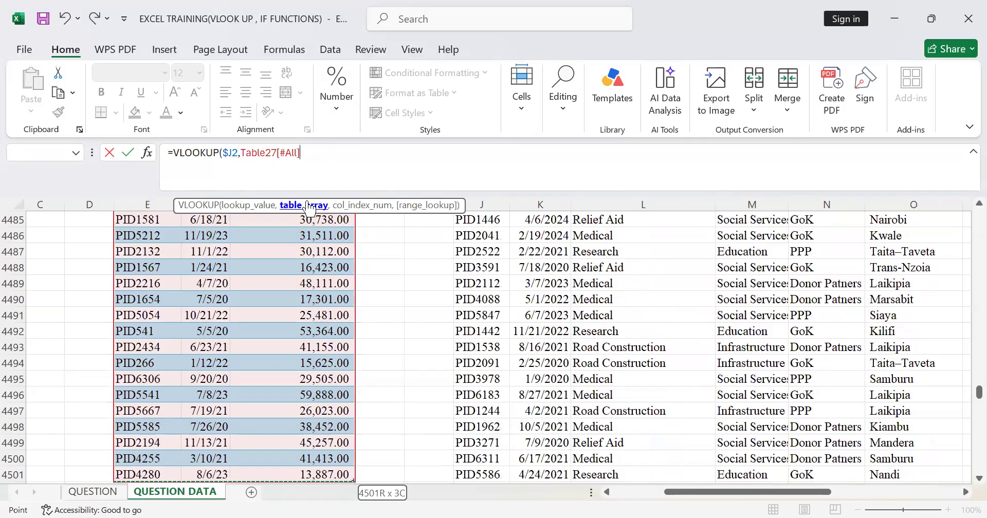
text(,)
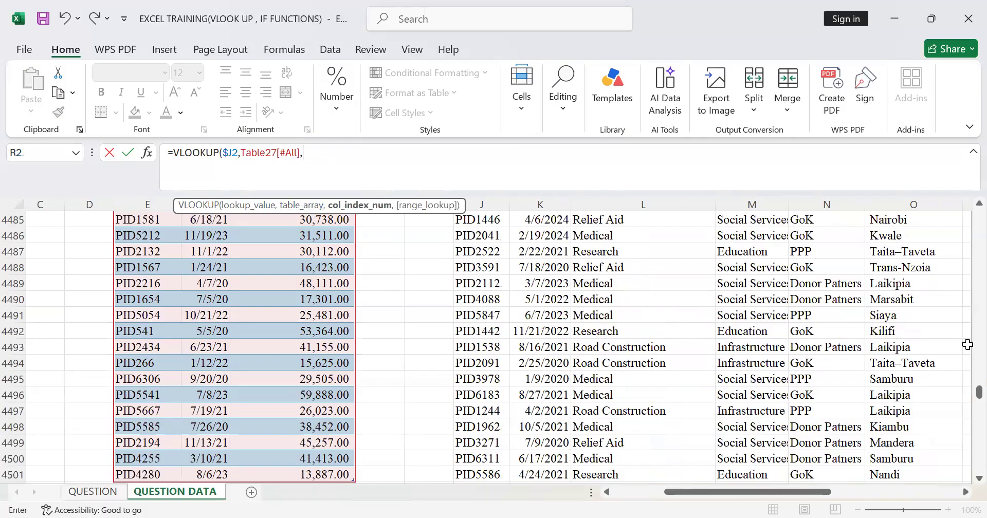
Set the VLOOKUP column index number to 3 and the range lookup to FALSE for an exact match.
drag(978, 393, 964, 207)
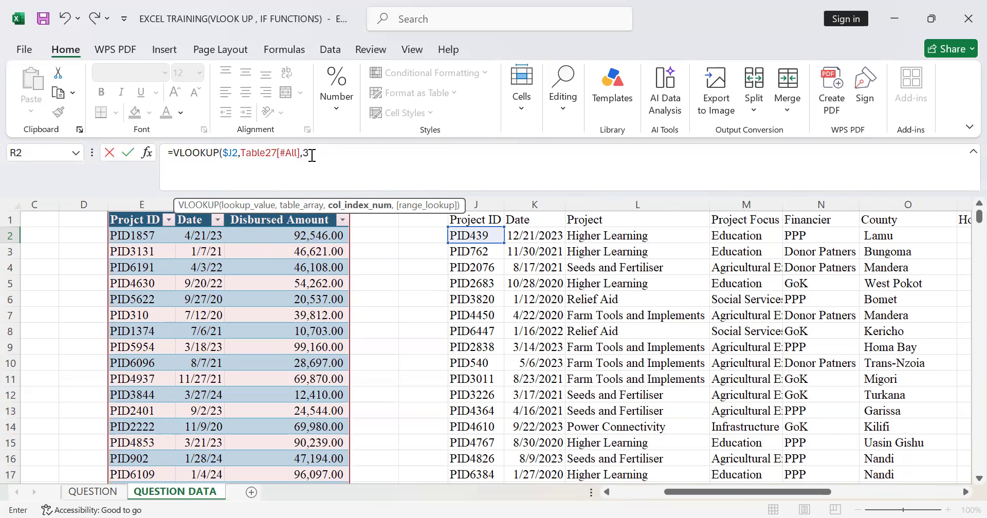
text(,)
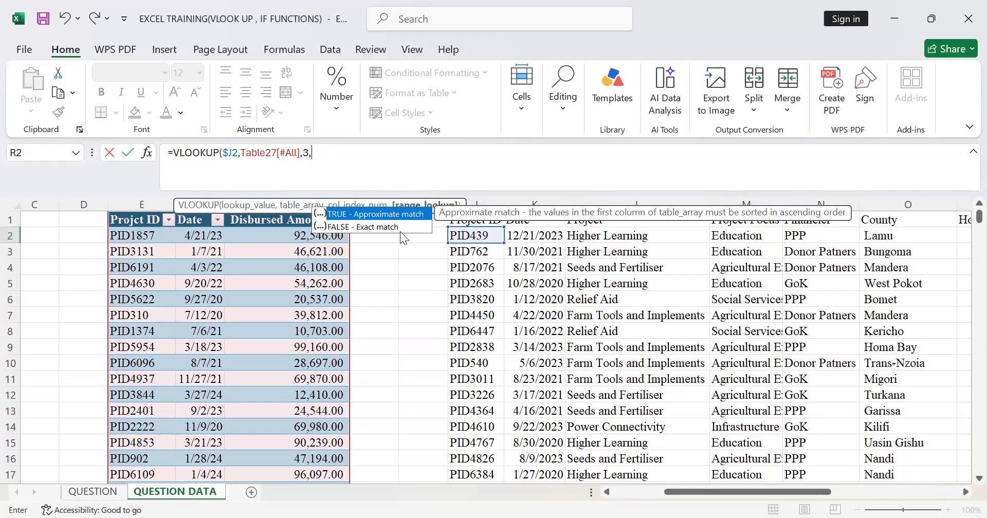
double_click(374, 226)
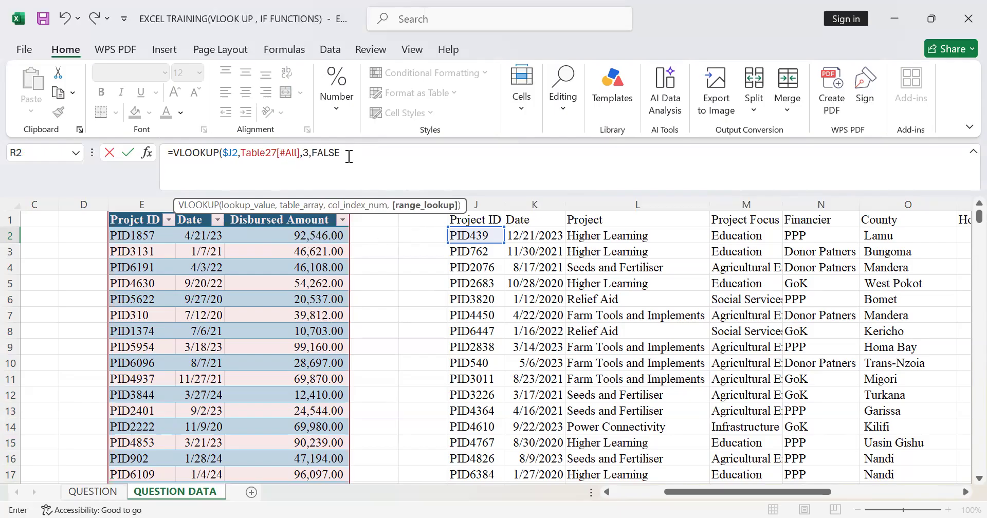
Close and enter the R2 formula, and fill it down the entire Disbursed Amounts column.
text())
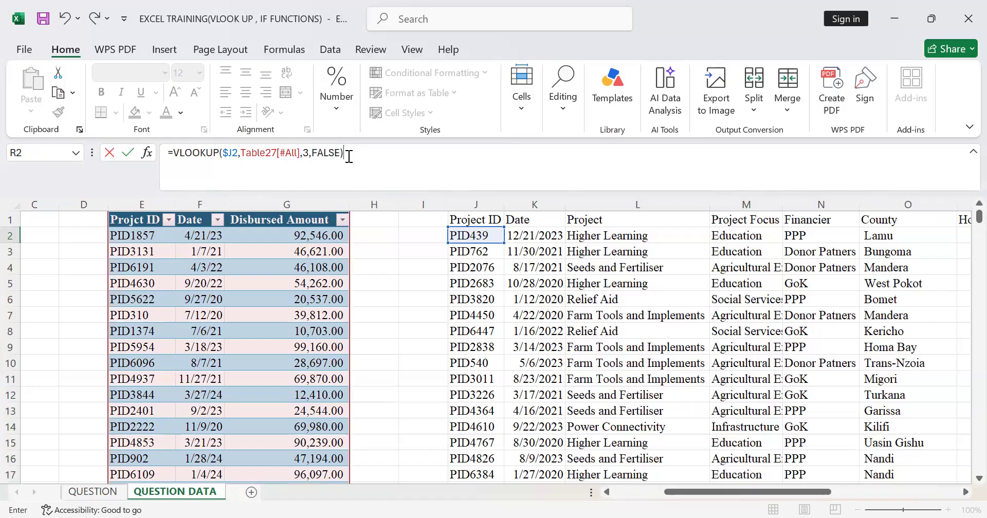
key(Return)
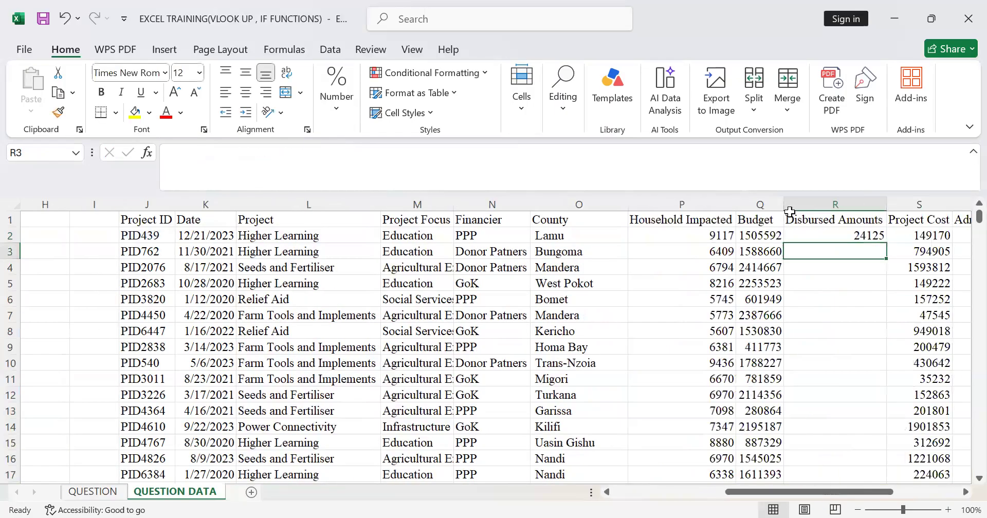
click(853, 235)
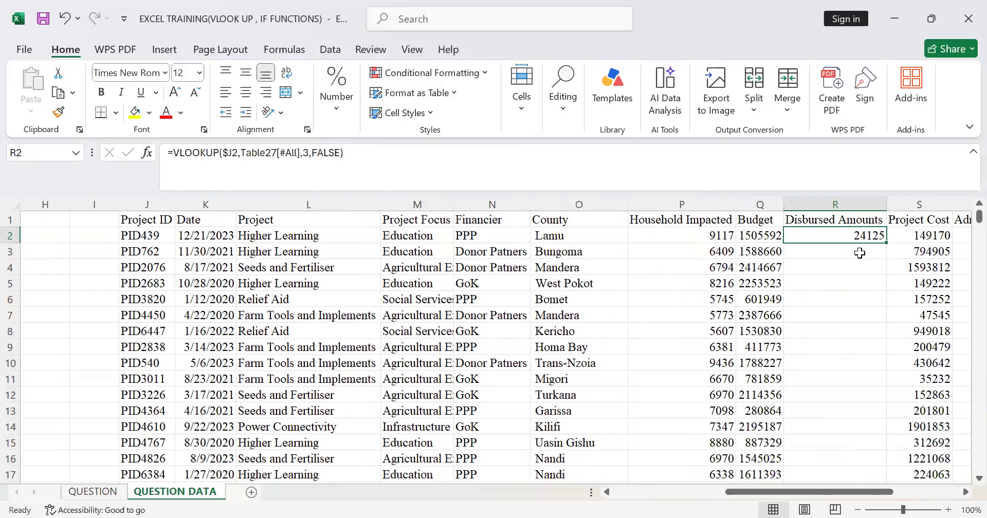
double_click(886, 242)
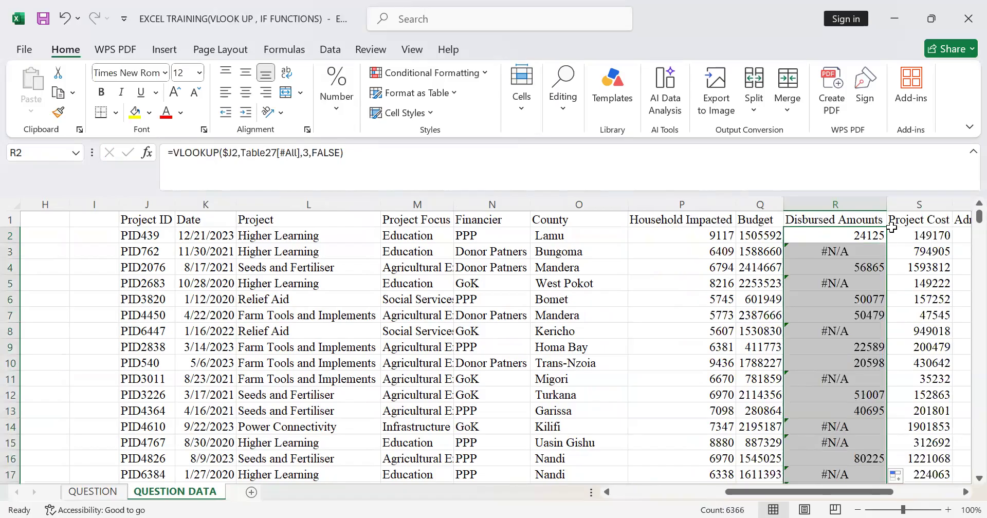
Examine the filled Disbursed Amounts column and compare the results and formulas in R2 and R3.
scroll(891, 228, down, 10)
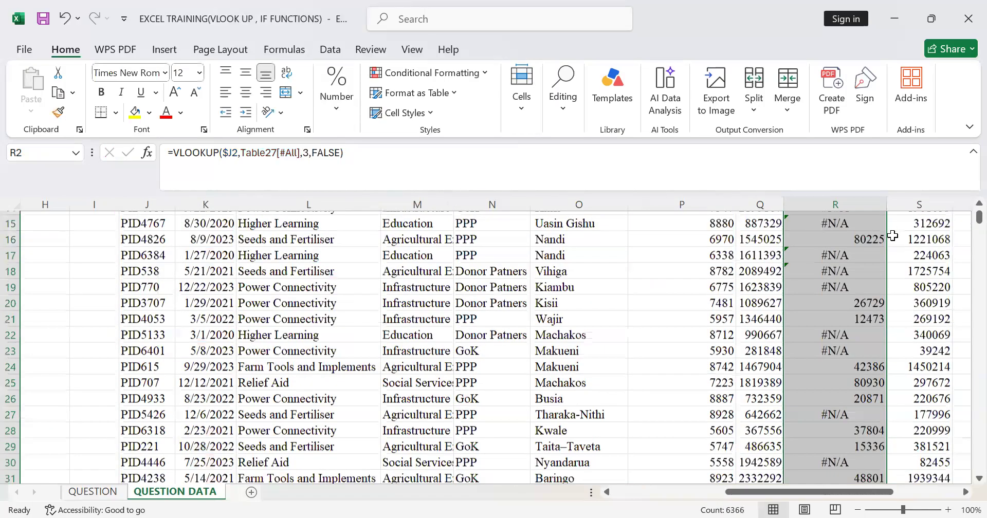
scroll(892, 231, up, 10)
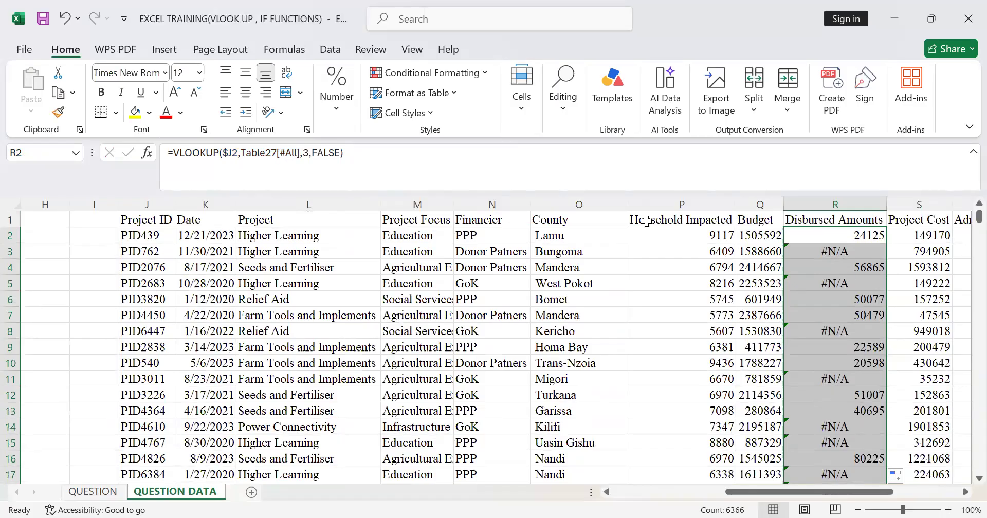
click(804, 251)
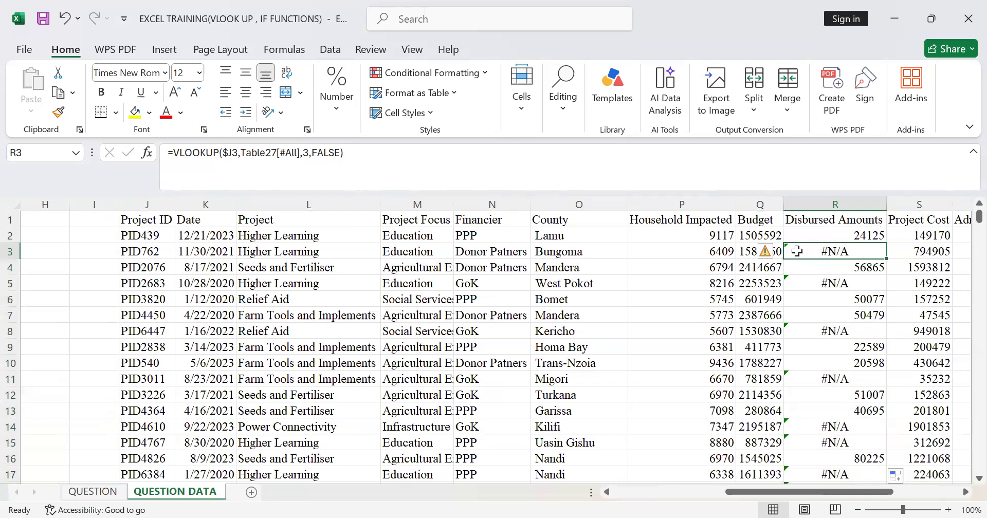
click(811, 235)
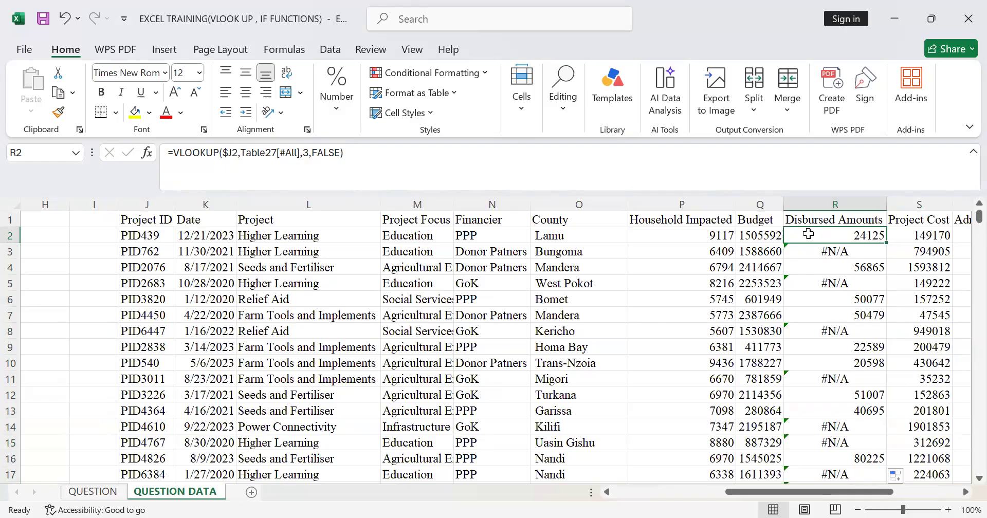
click(828, 252)
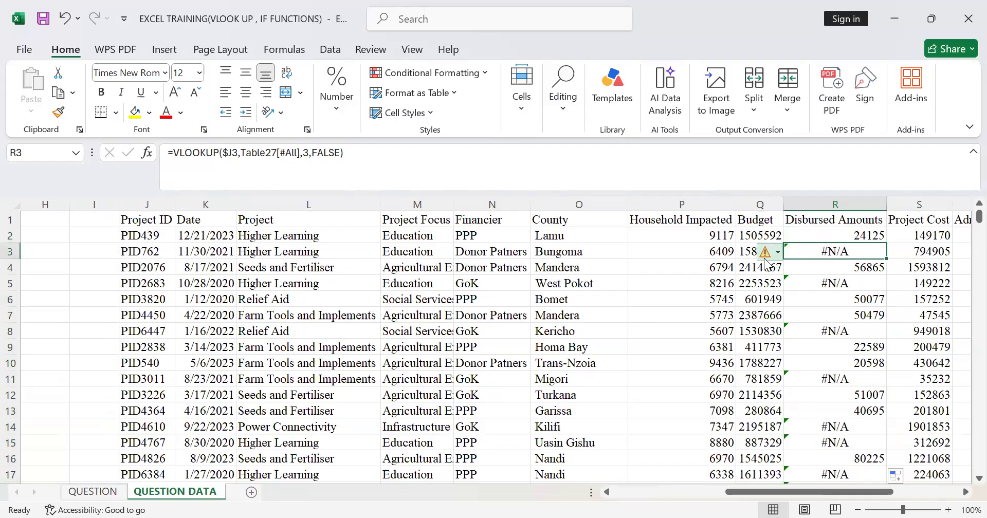
mouse_move(774, 255)
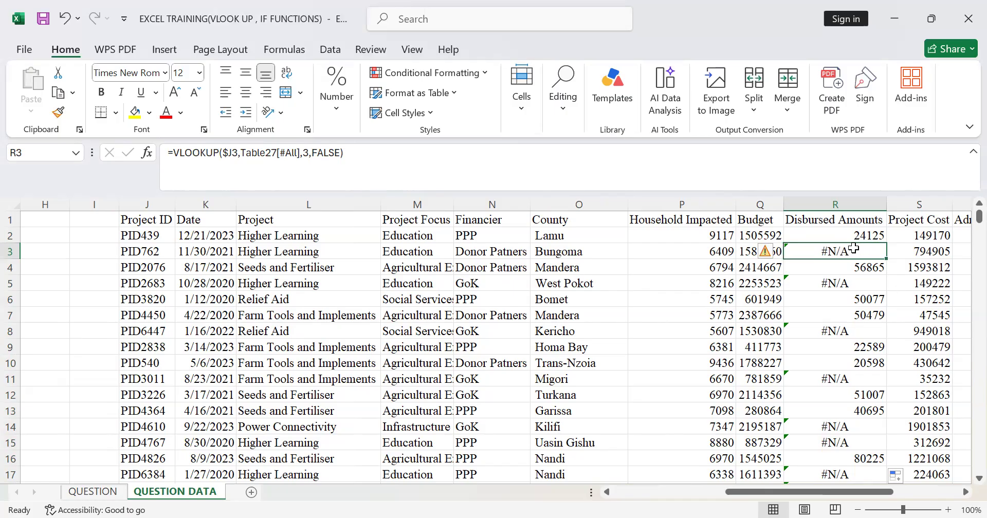
click(175, 150)
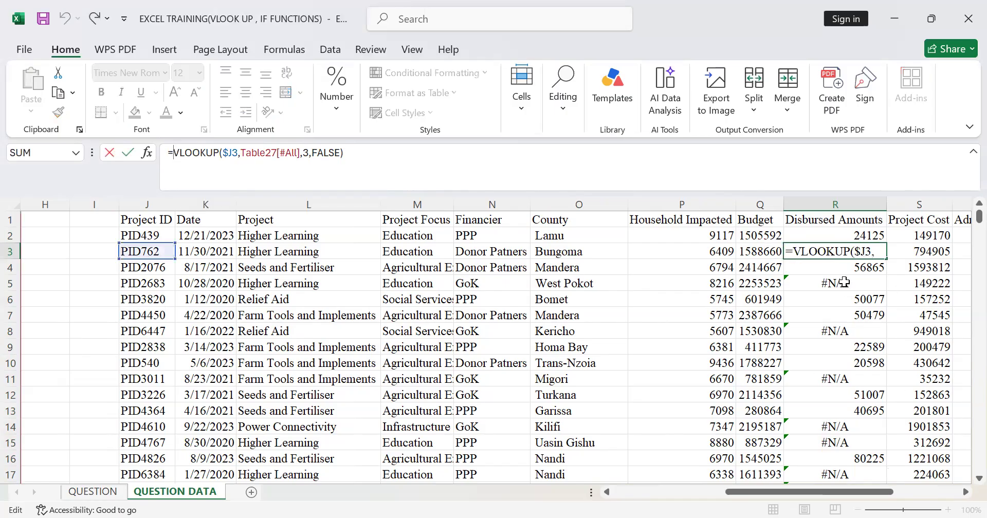
click(816, 236)
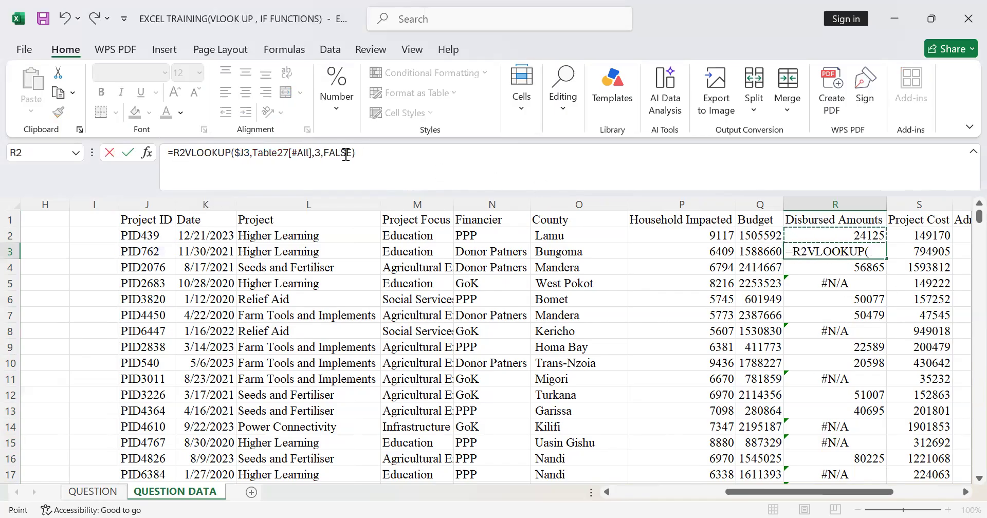
key(BackSpace)
key(BackSpace)
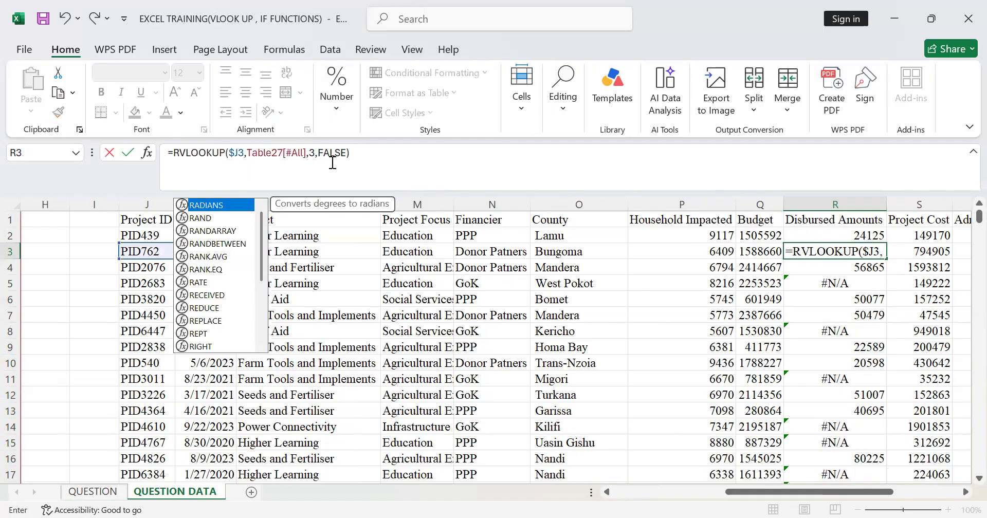
key(Return)
Insert the IFERROR function in front of the existing VLOOKUP in cell R2's formula.
click(845, 236)
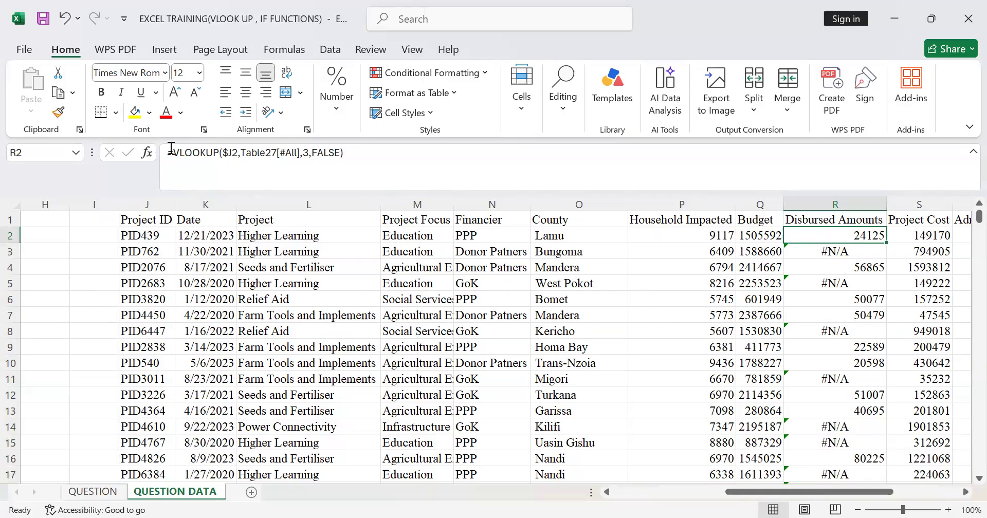
click(191, 166)
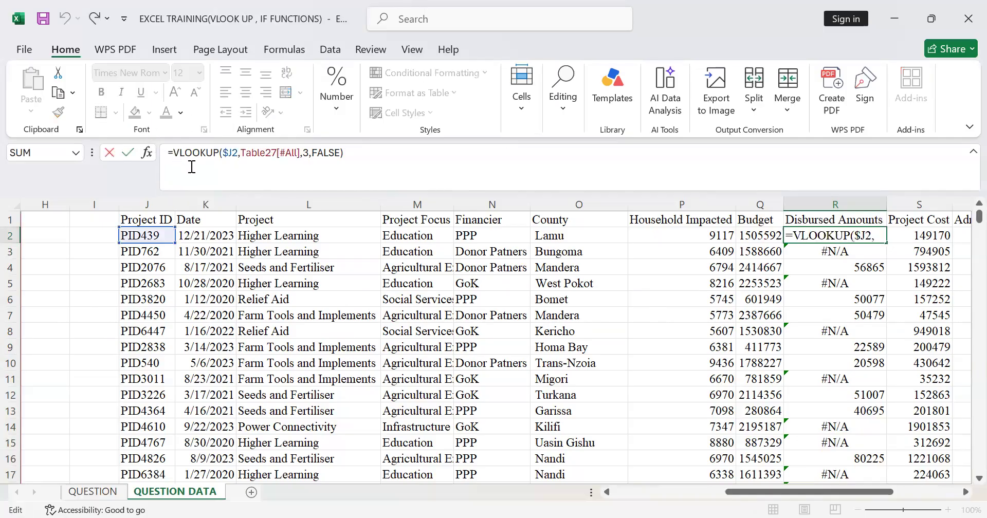
text(I)
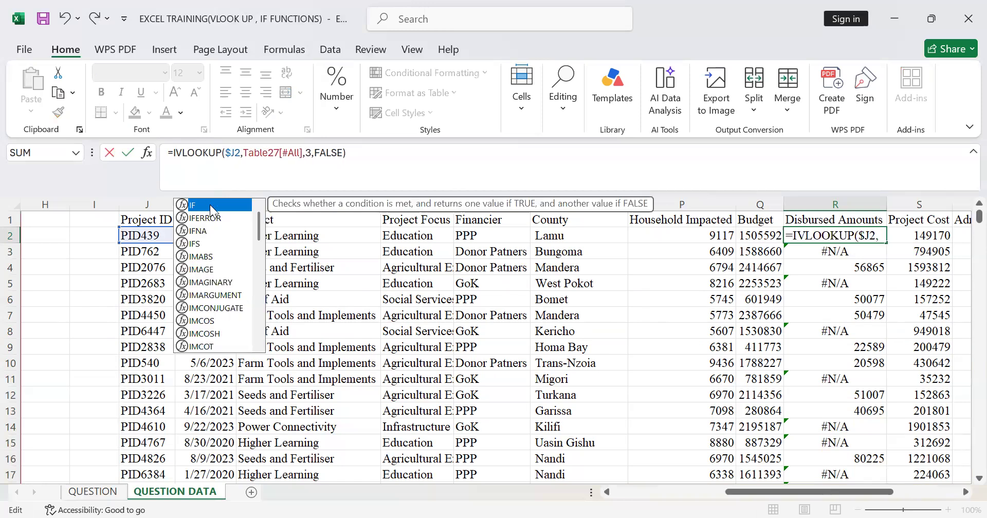
text(FE)
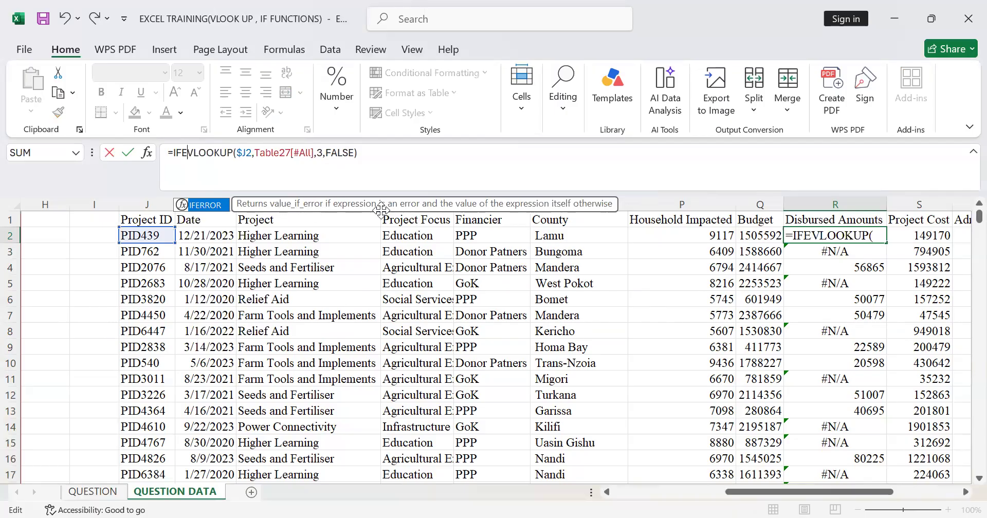
double_click(220, 205)
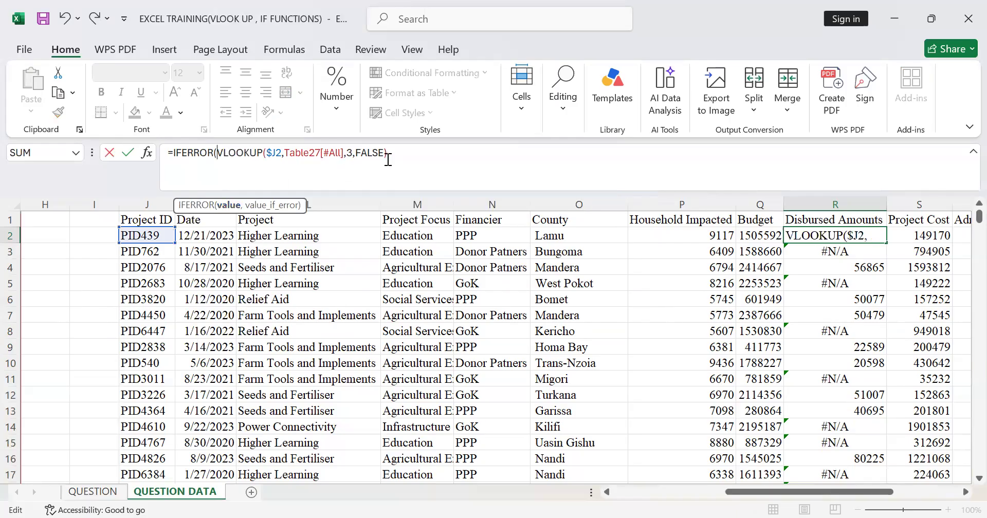
Set IFERROR's value_if_error to 0 after the VLOOKUP and enter the closed formula in R2.
click(386, 155)
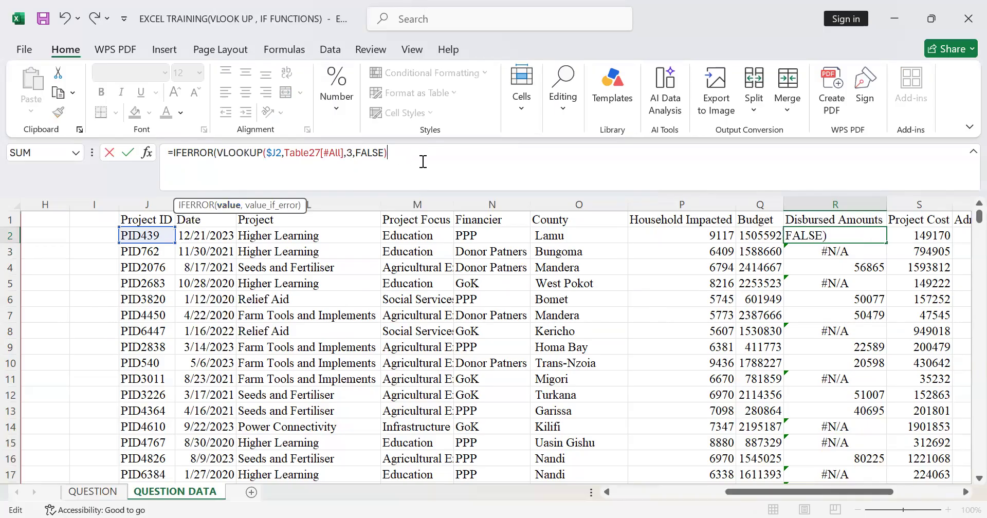
text(,)
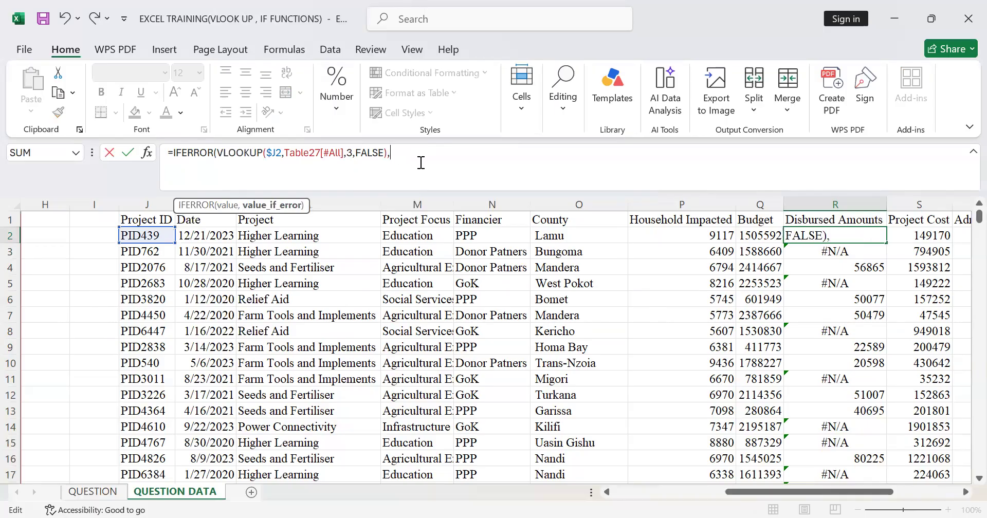
text(0)
text(,)
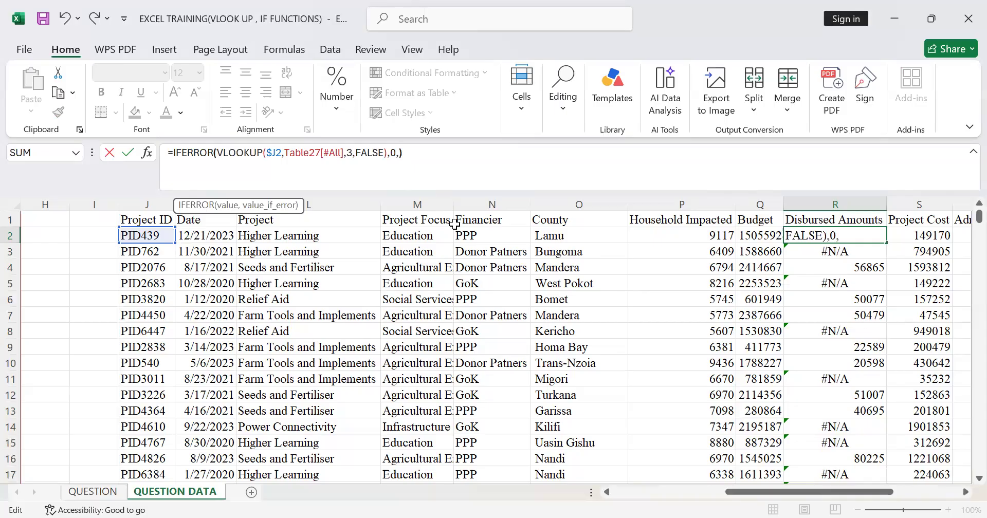
text())
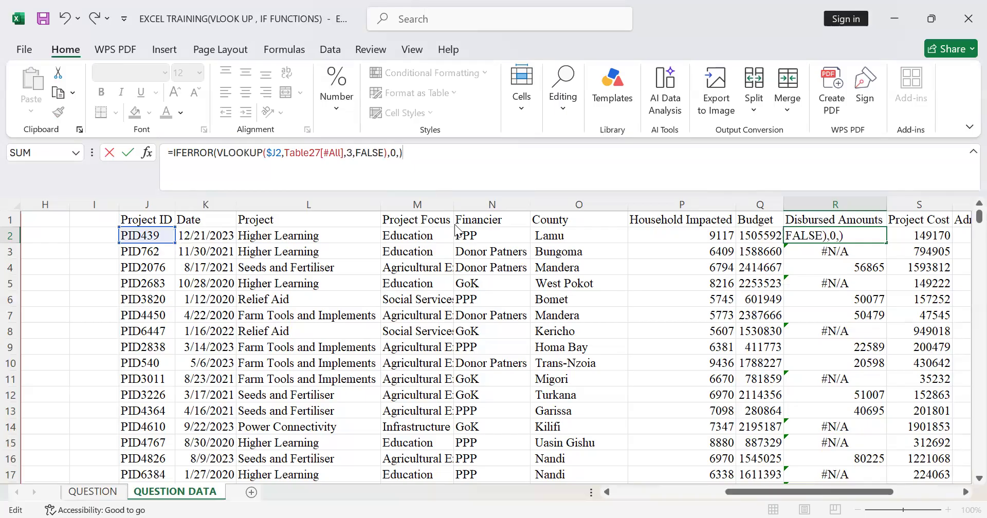
key(Return)
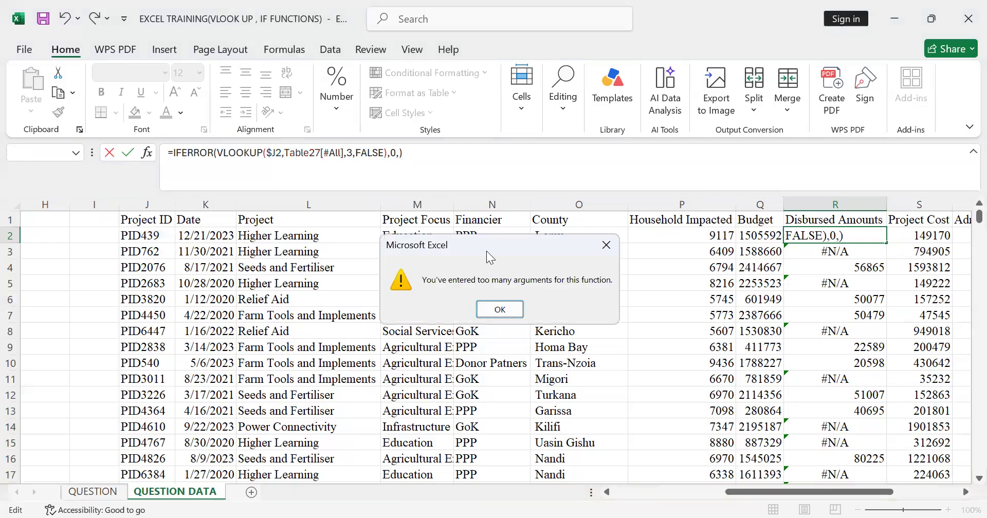
click(497, 310)
key(BackSpace)
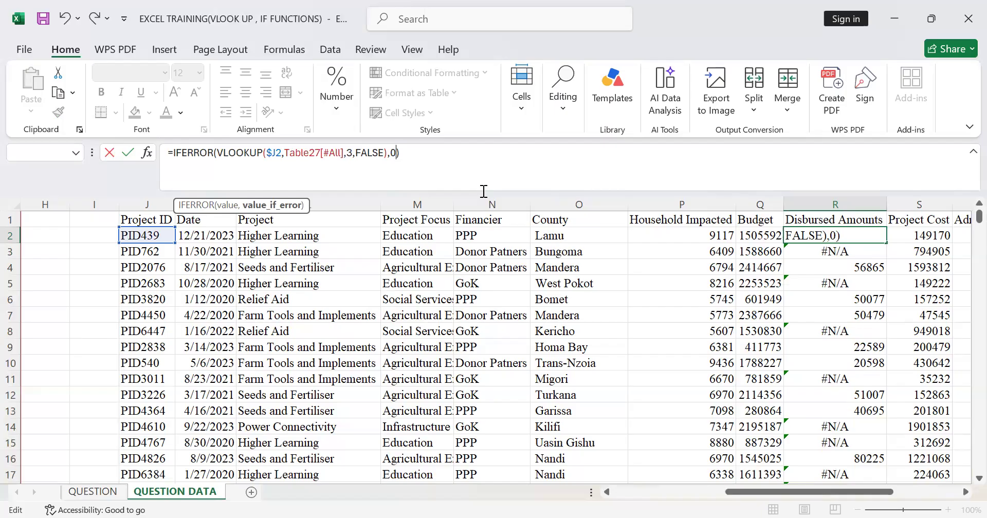
key(Return)
Review the IFERROR formula in R2 and fill it down the entire Disbursed Amounts column.
double_click(857, 238)
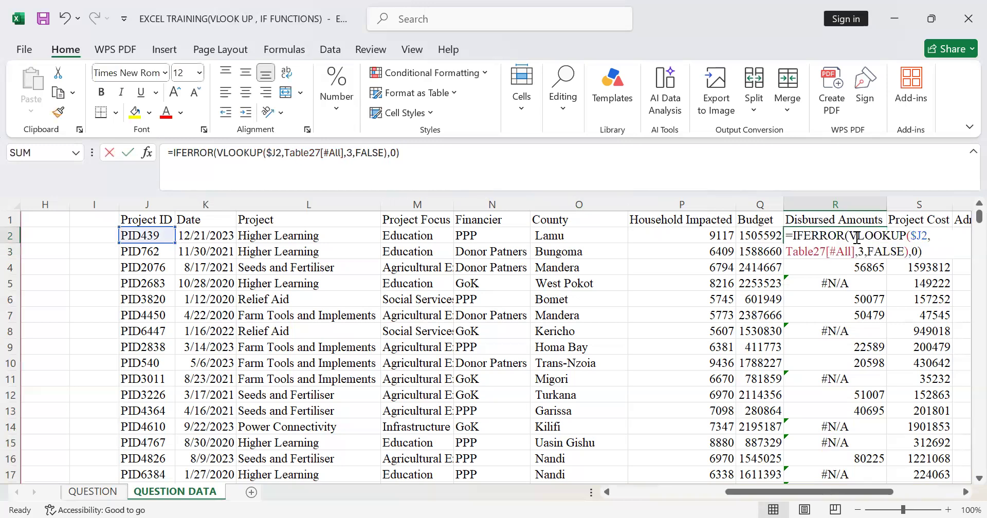
click(925, 252)
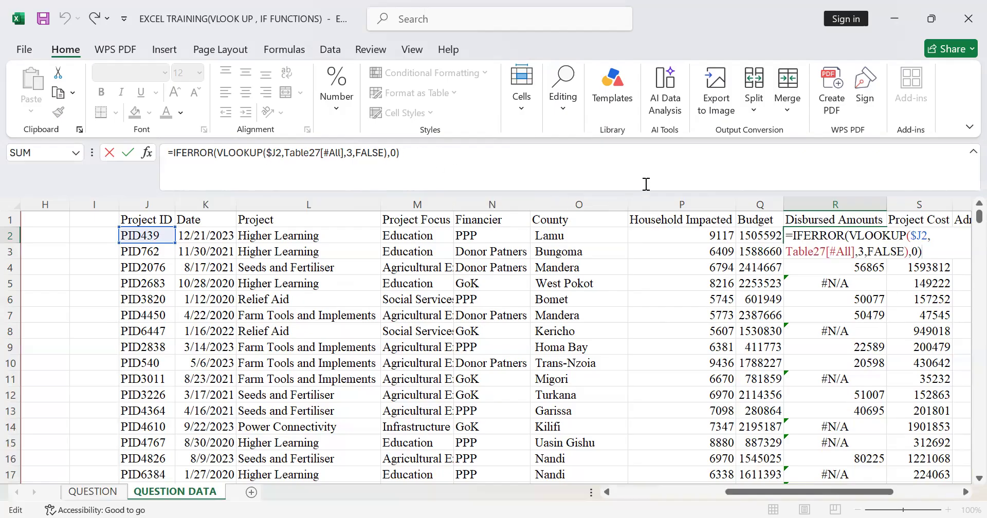
key(Return)
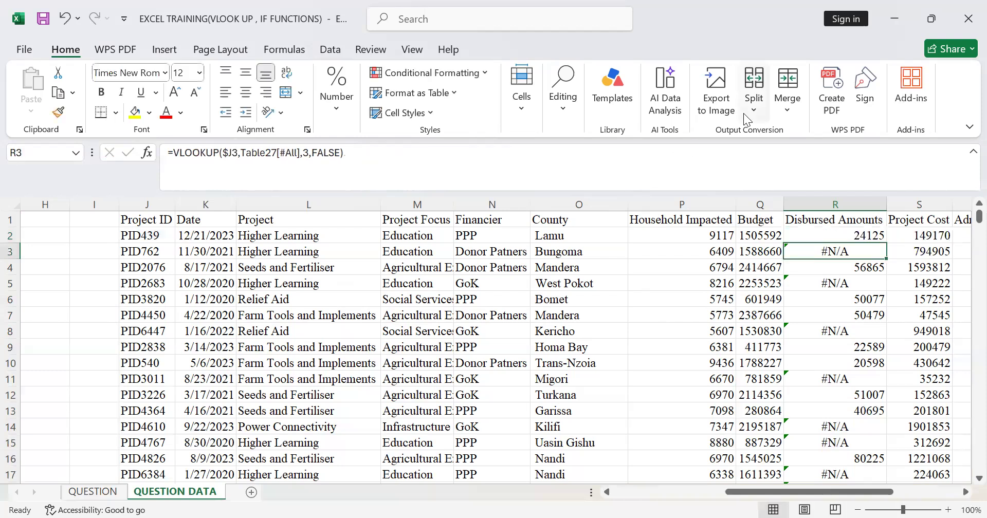
click(879, 233)
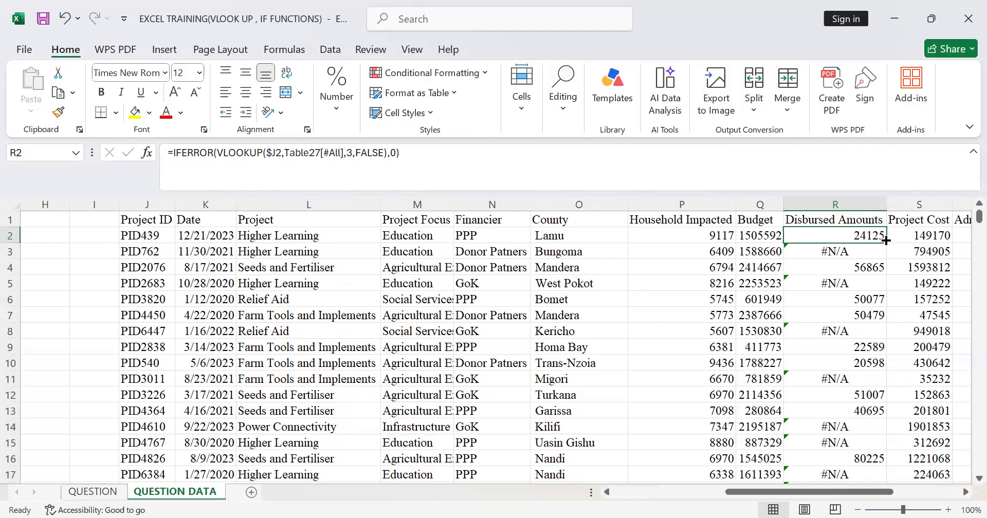
double_click(887, 240)
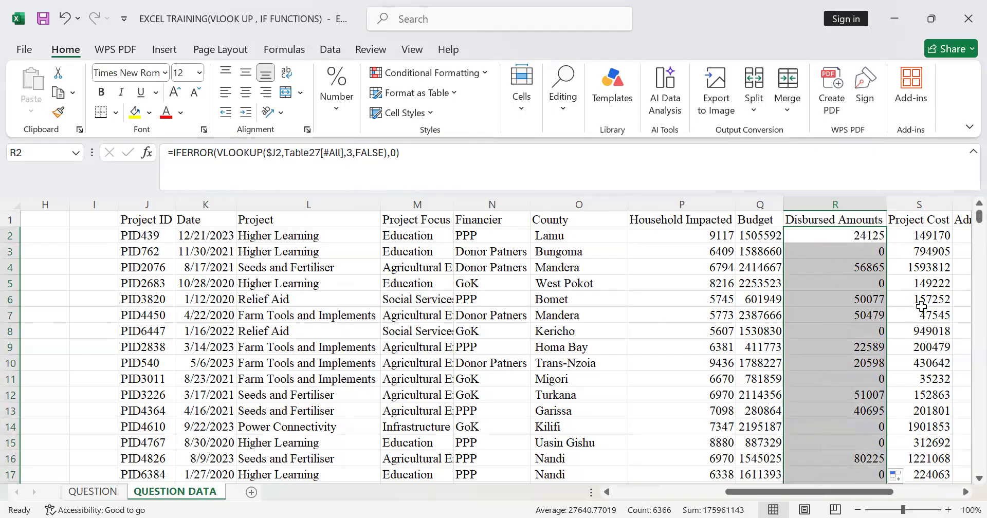
scroll(921, 306, down, 6)
scroll(921, 307, up, 6)
Enter =Q2-R2 in U2 to calculate the disbursement balance as budget minus disbursed amount.
click(965, 491)
click(965, 491)
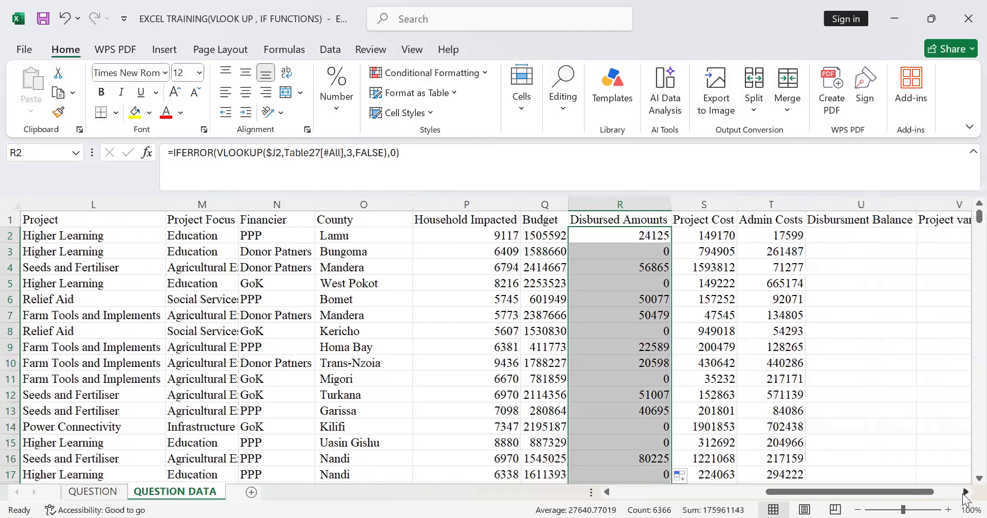
click(965, 492)
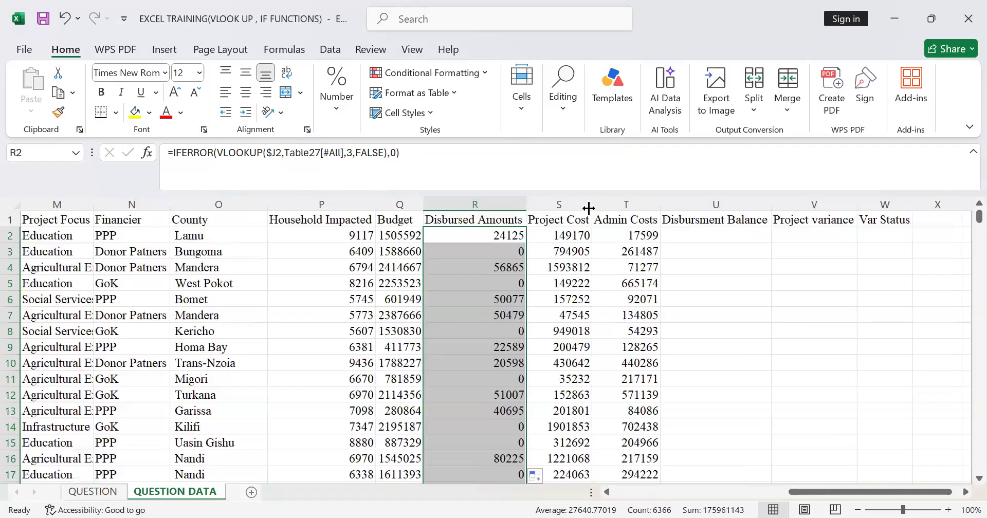
click(680, 242)
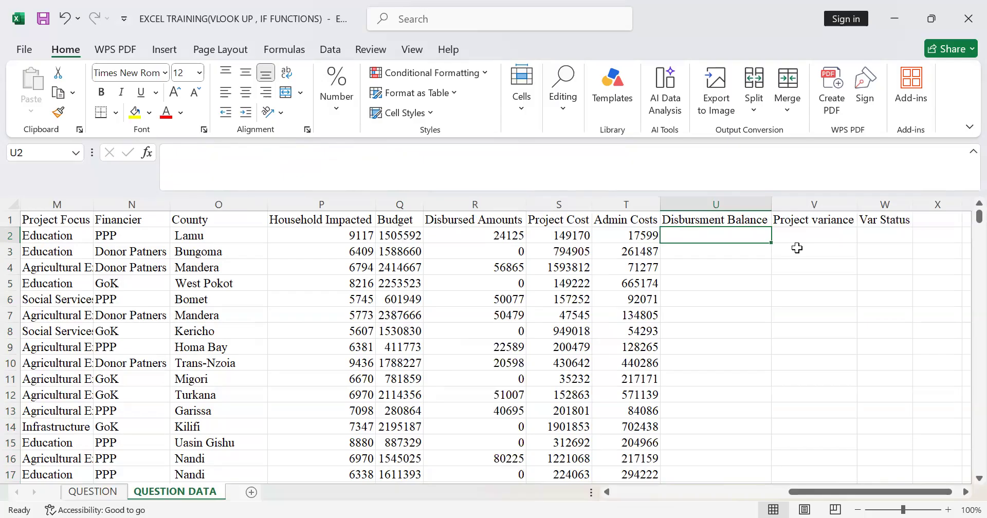
text(=)
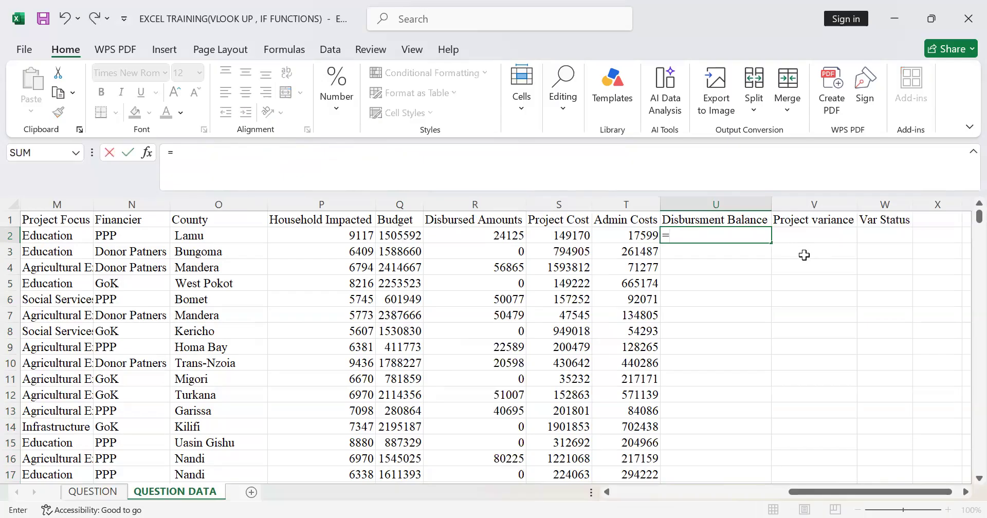
click(383, 235)
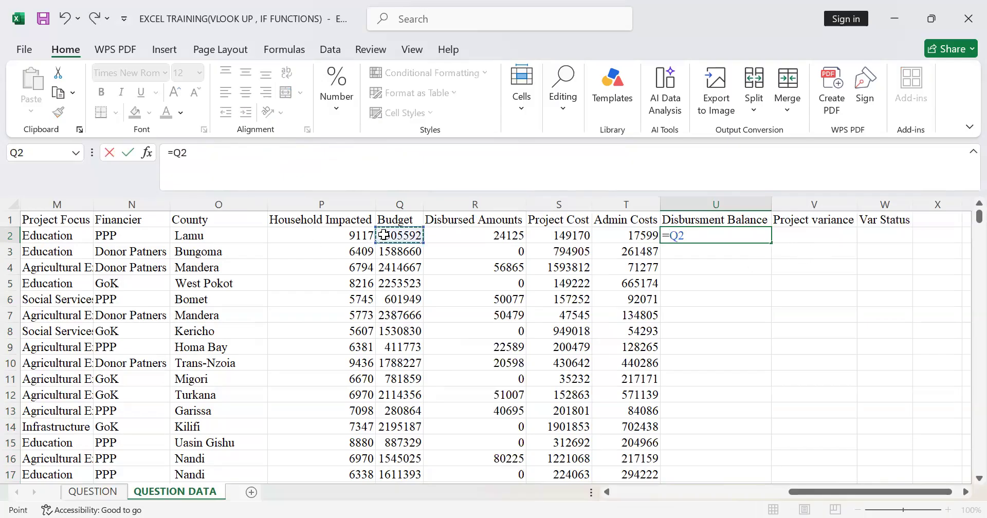
text(-)
click(480, 233)
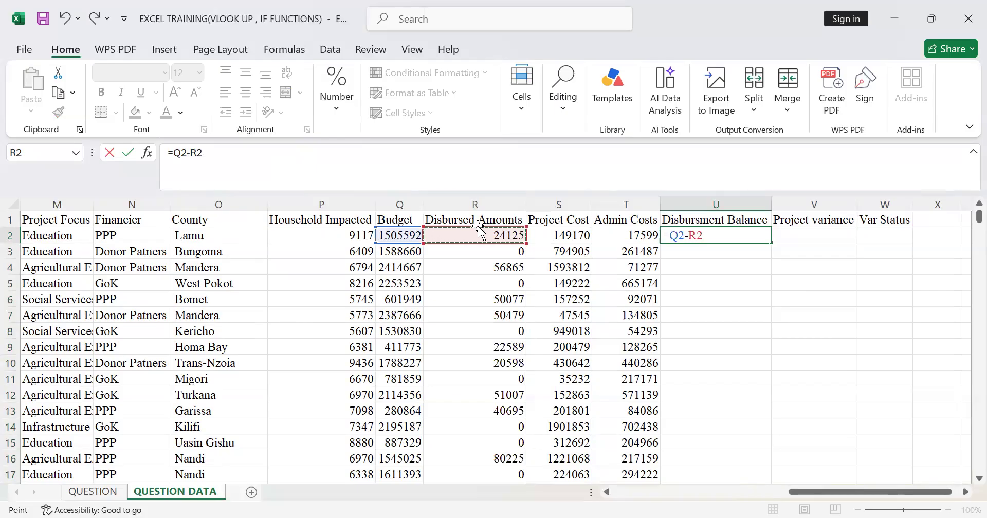
key(Return)
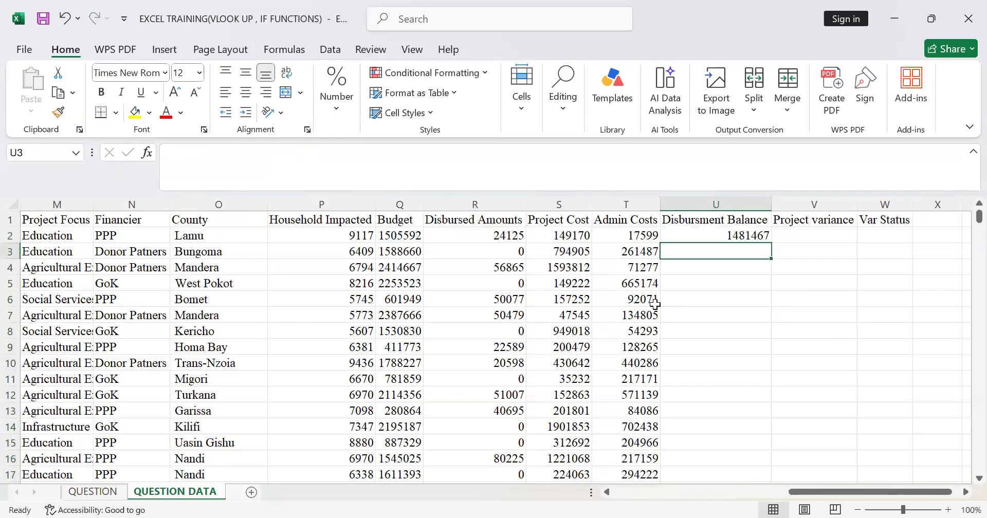
Fill the U2 formula down the entire Disbursement Balance column and check the filled rows.
drag(803, 485, 851, 485)
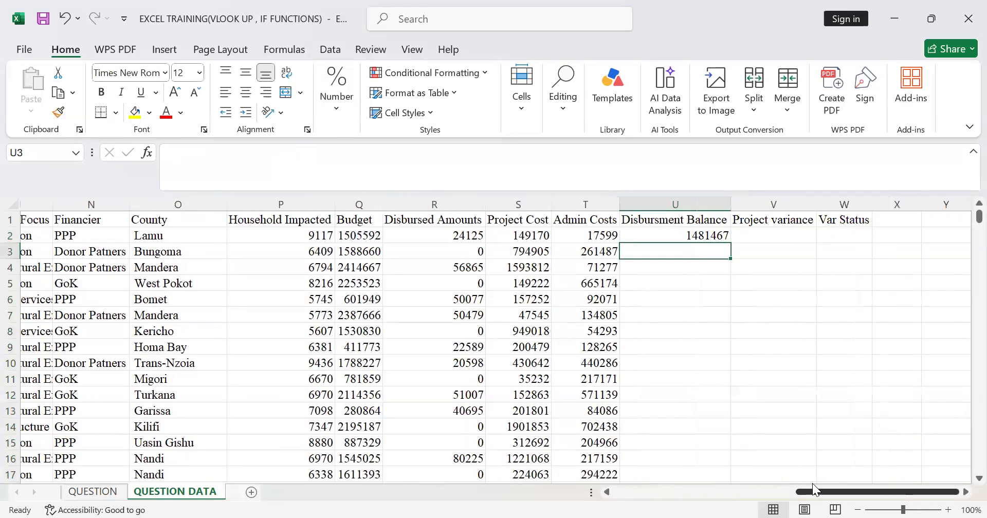
click(663, 235)
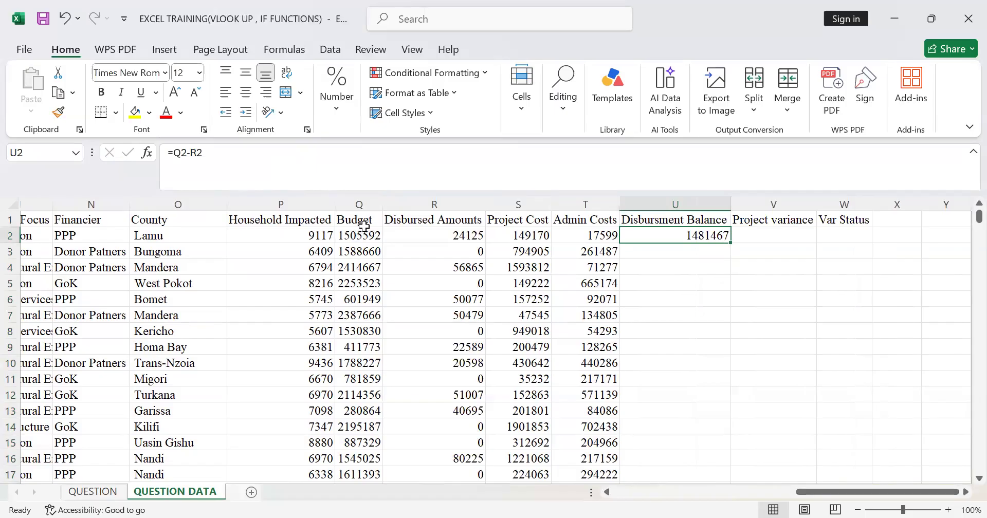
double_click(732, 244)
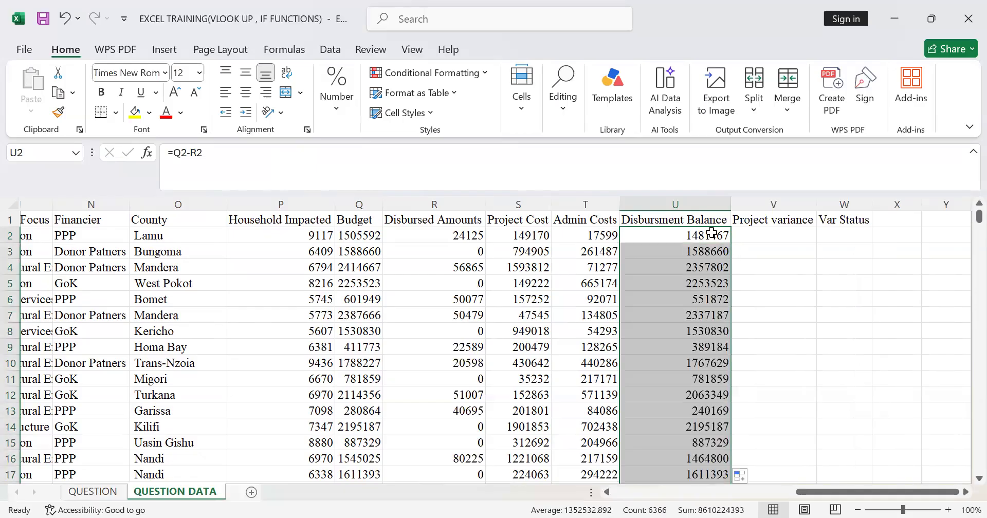
scroll(710, 264, down, 20)
scroll(710, 264, up, 20)
scroll(709, 267, down, 20)
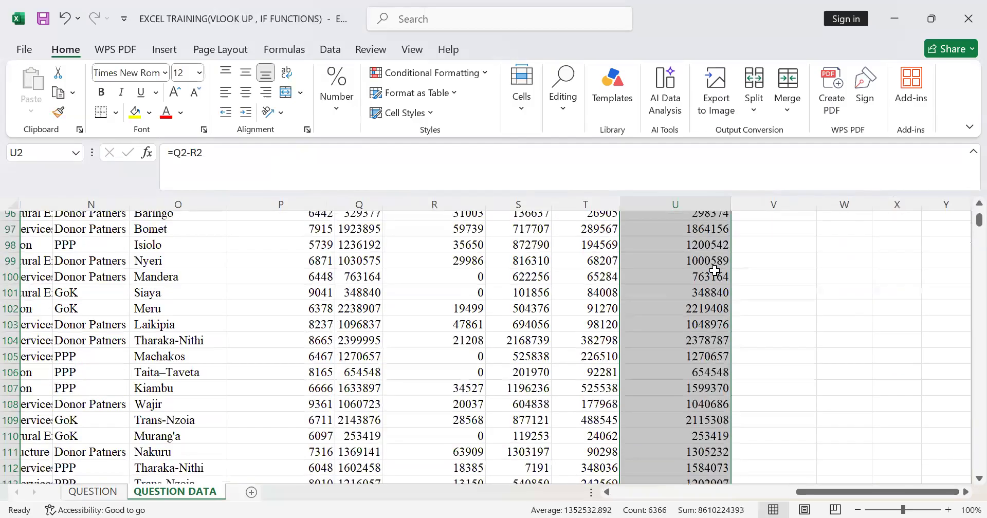
scroll(716, 267, up, 20)
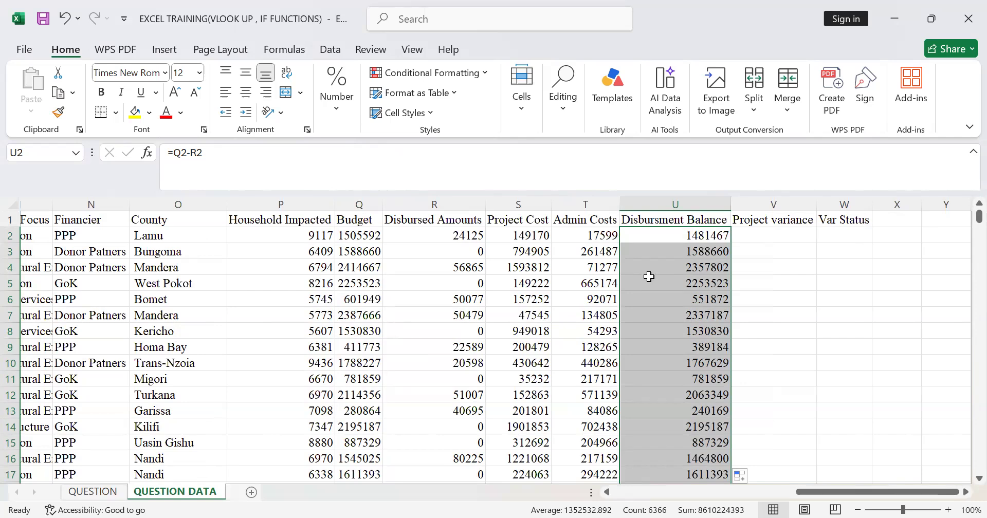
Enter =Q2-(S2+T2) in V2 and fill it down the entire Project variance column.
click(755, 234)
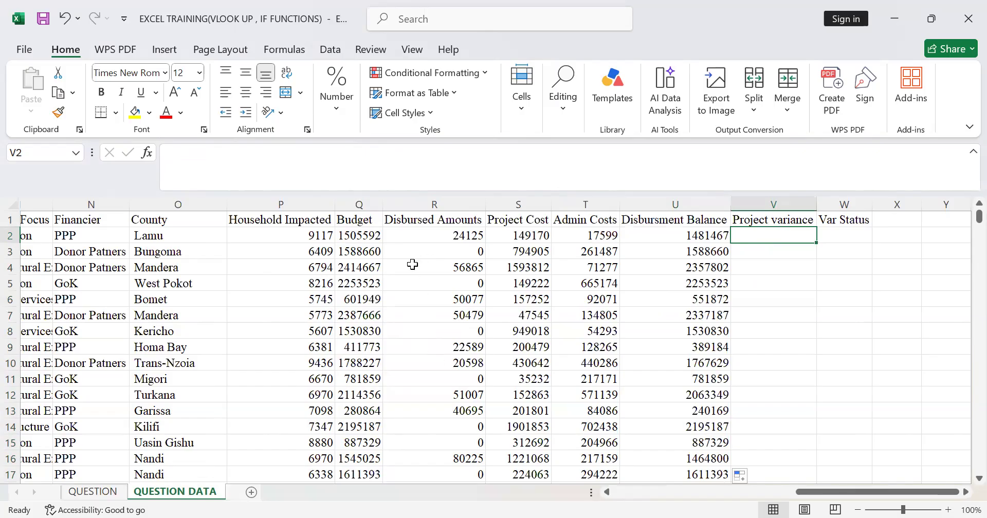
click(343, 238)
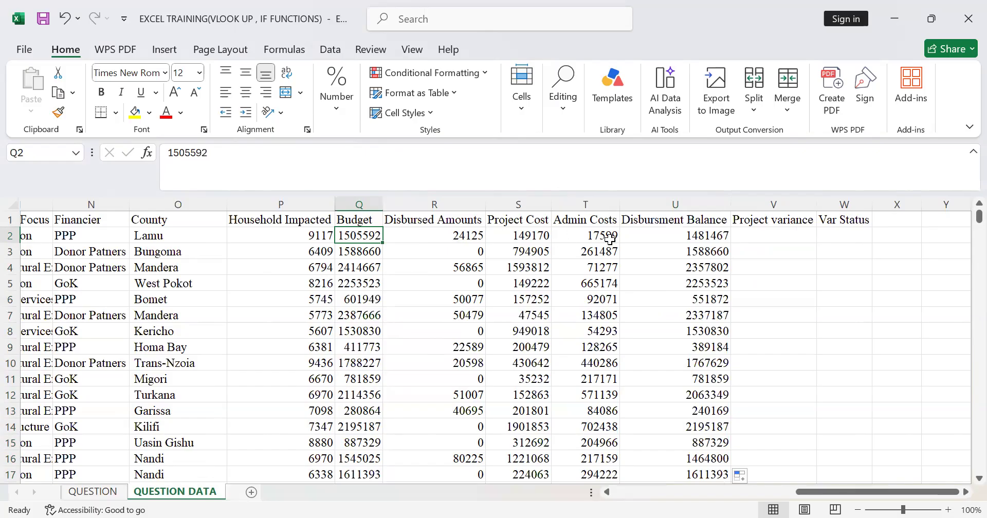
click(615, 216)
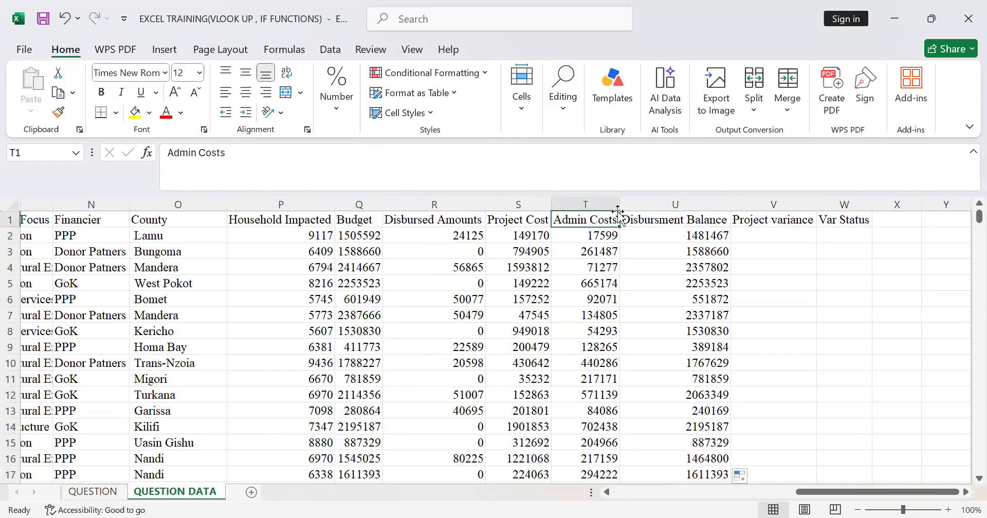
click(754, 233)
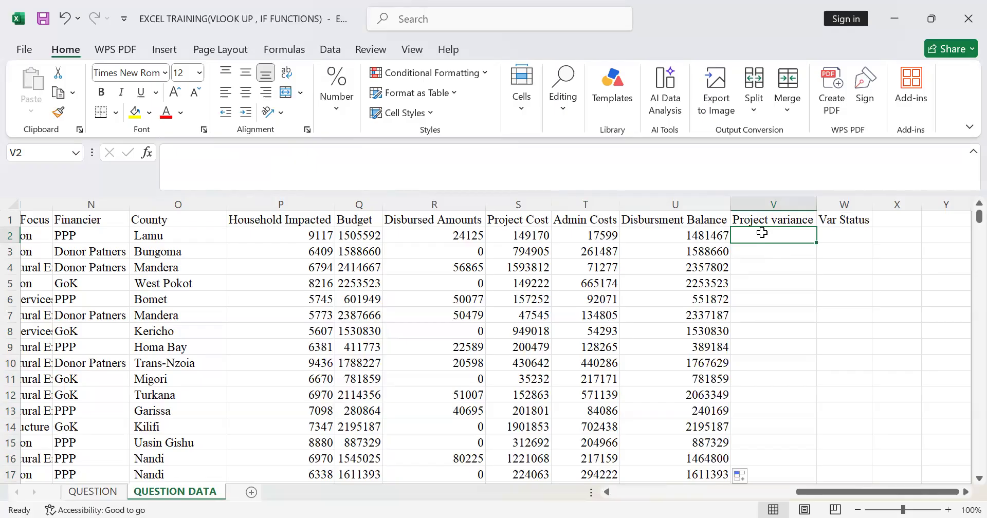
text(=)
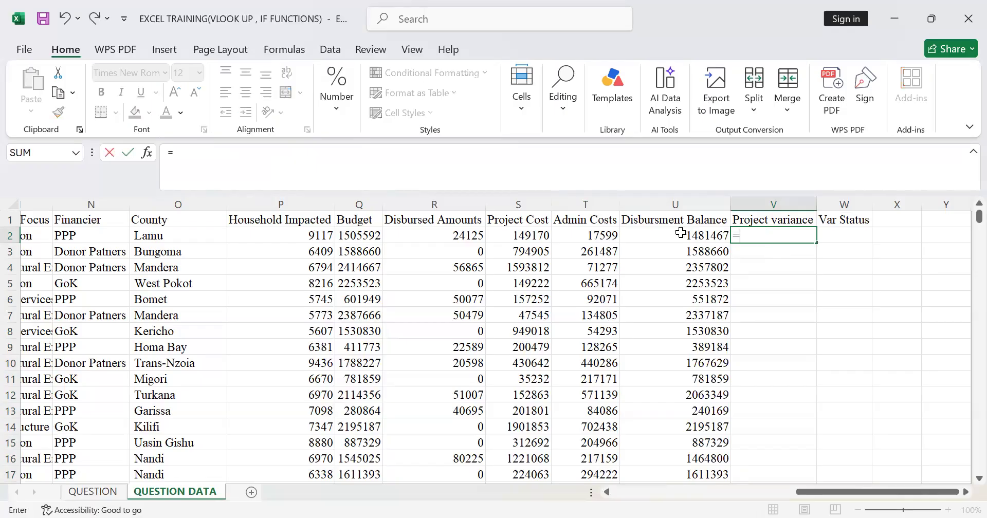
click(368, 241)
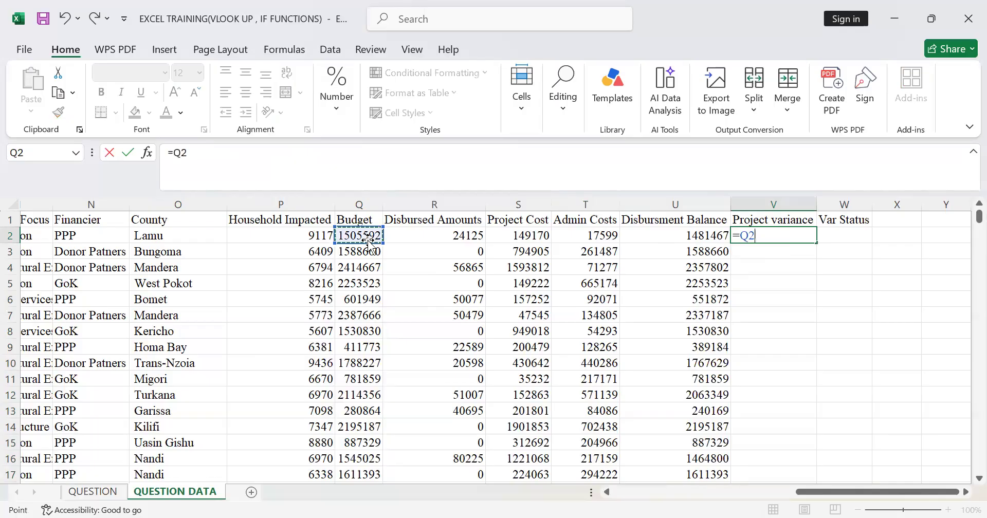
text(-)
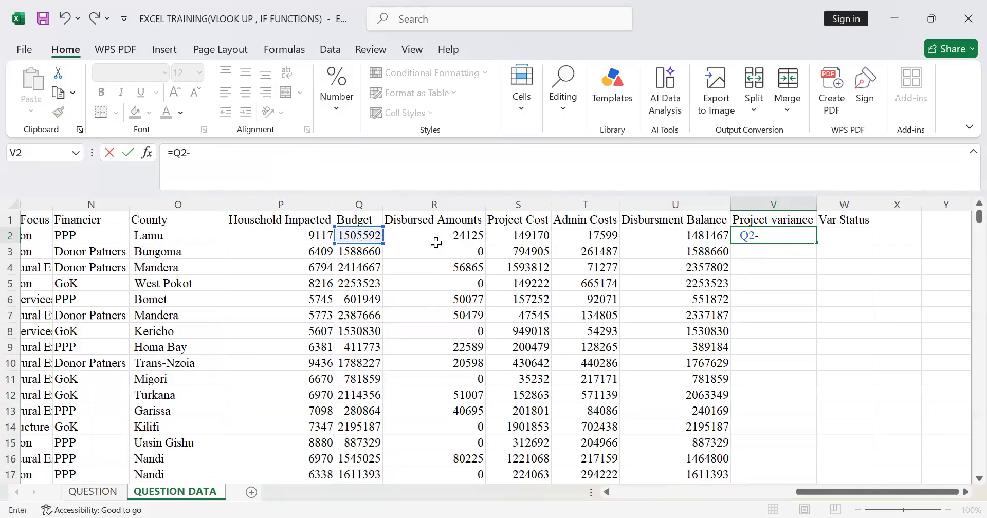
text(()
click(509, 239)
text(+)
click(582, 241)
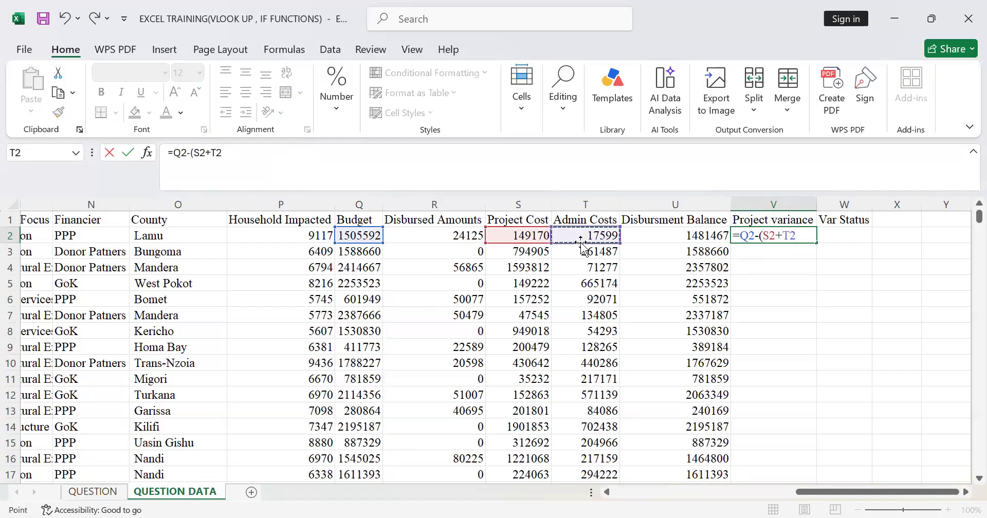
text())
key(Return)
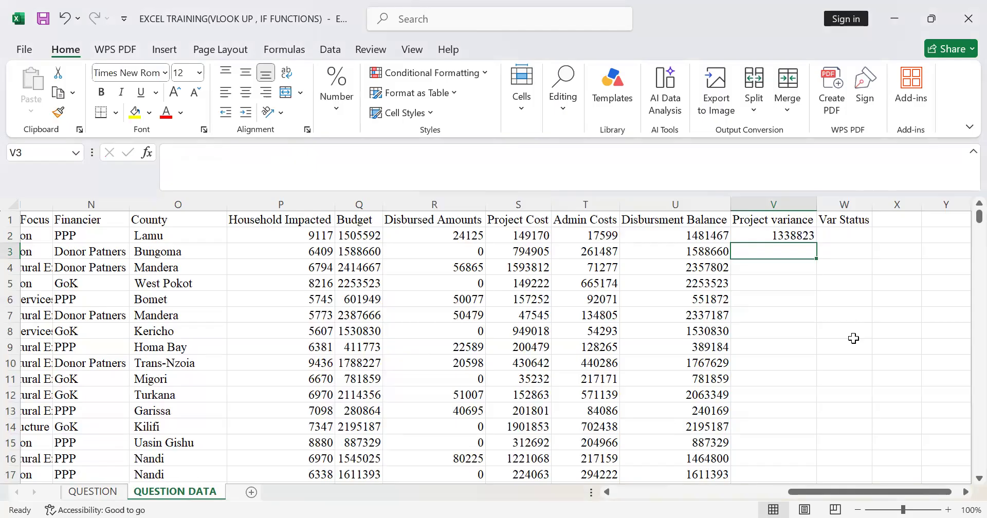
click(784, 236)
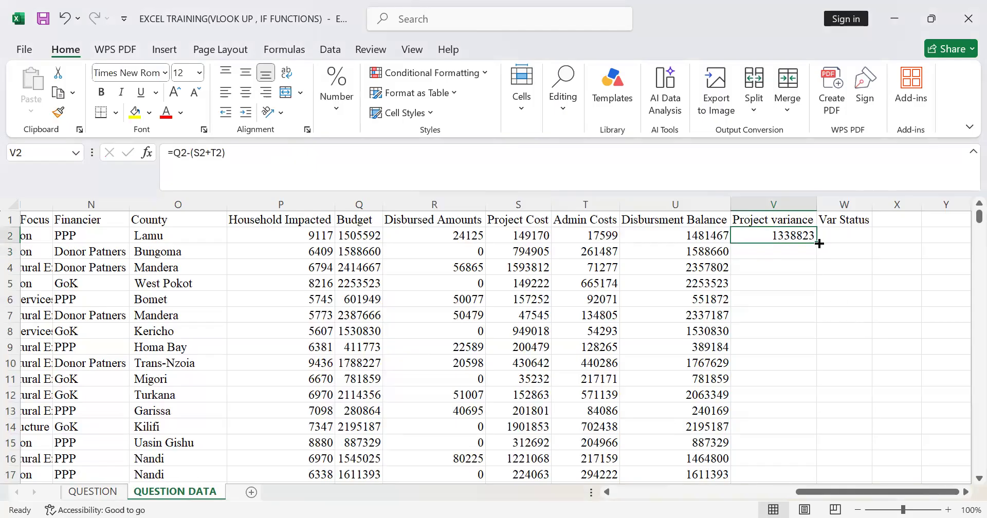
double_click(818, 244)
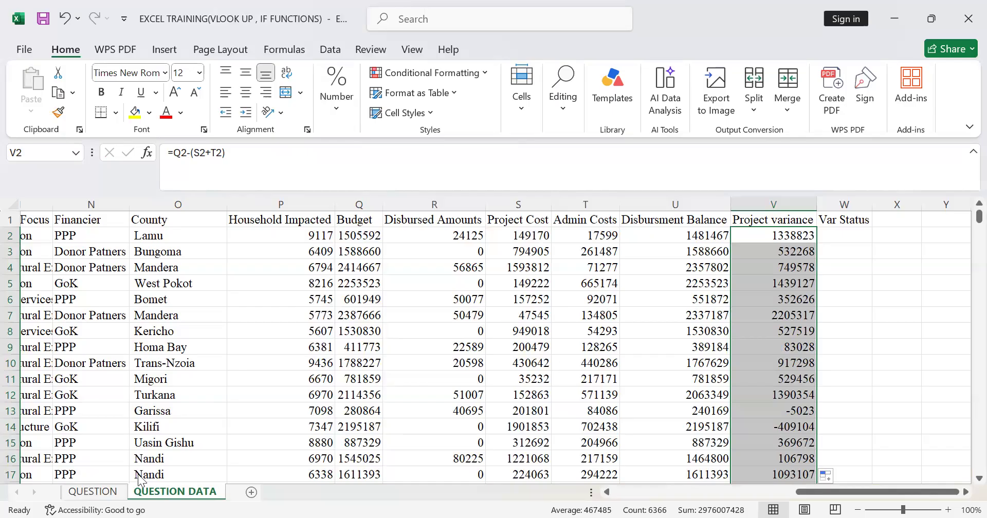
Start an IF formula in W2 with the logical test Q2>(S2+T2), comparing budget against project plus admin costs.
click(855, 234)
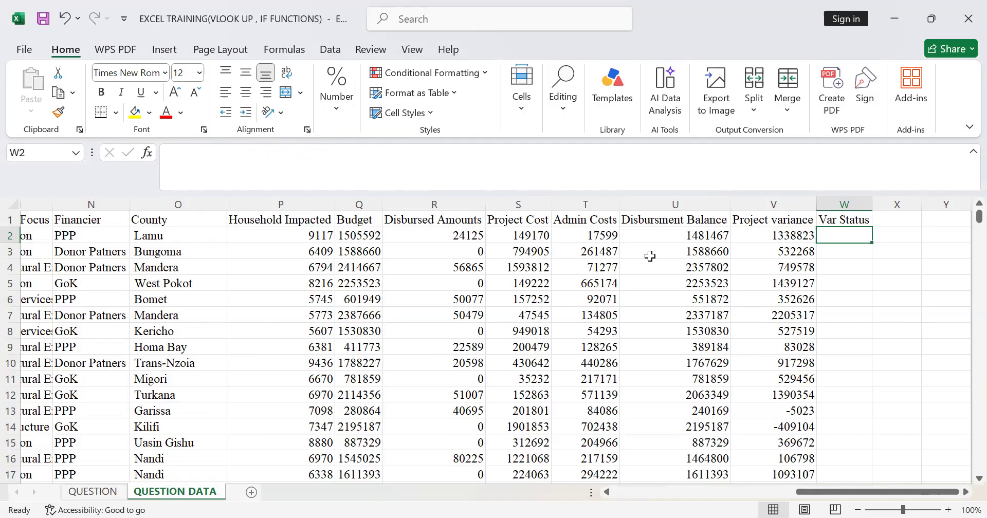
click(356, 234)
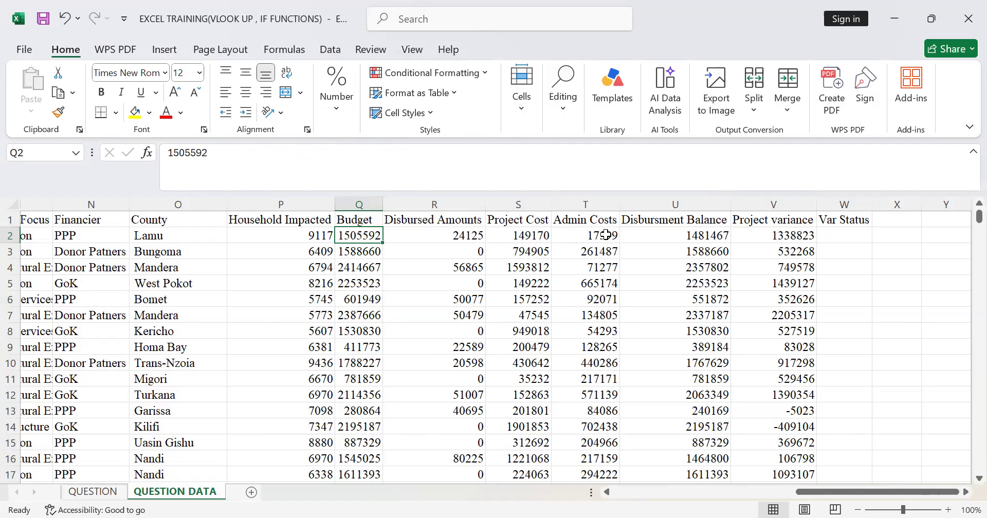
click(845, 231)
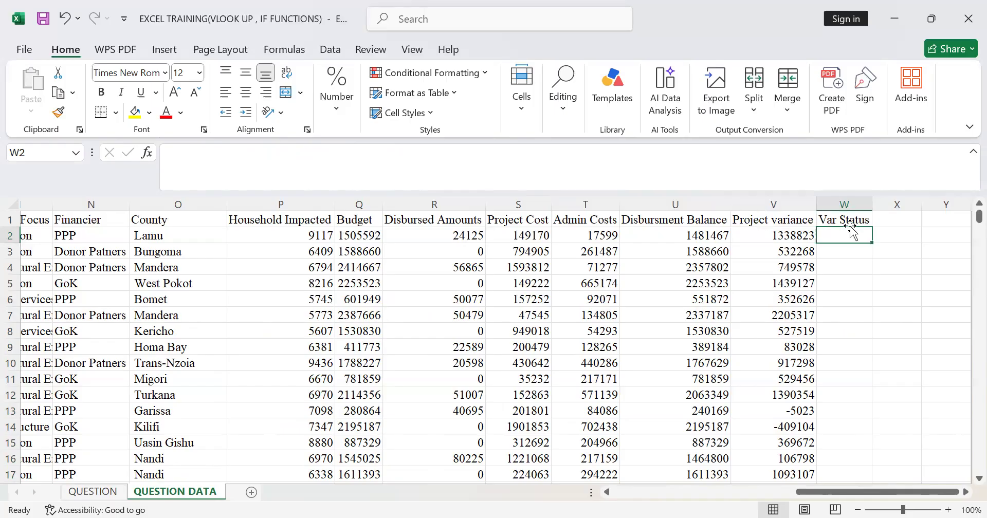
text(=)
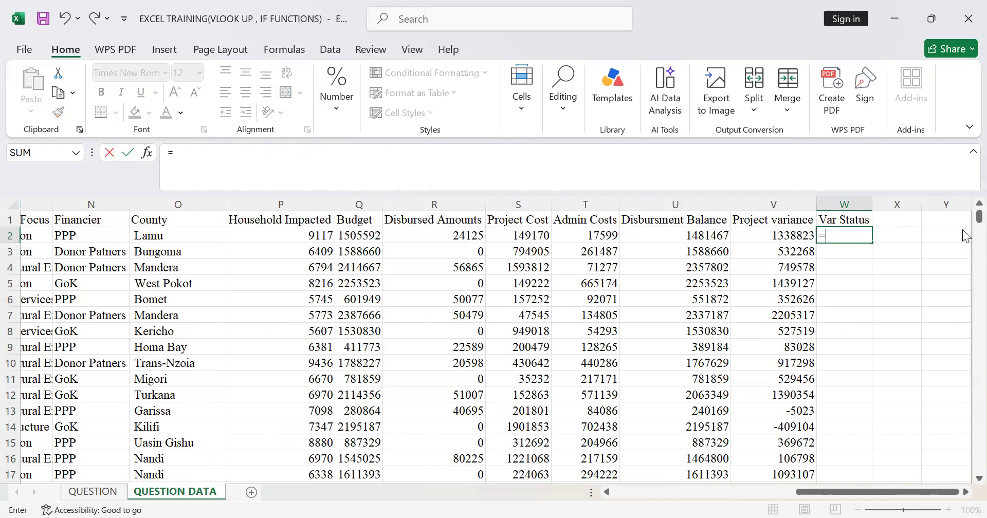
text(IF)
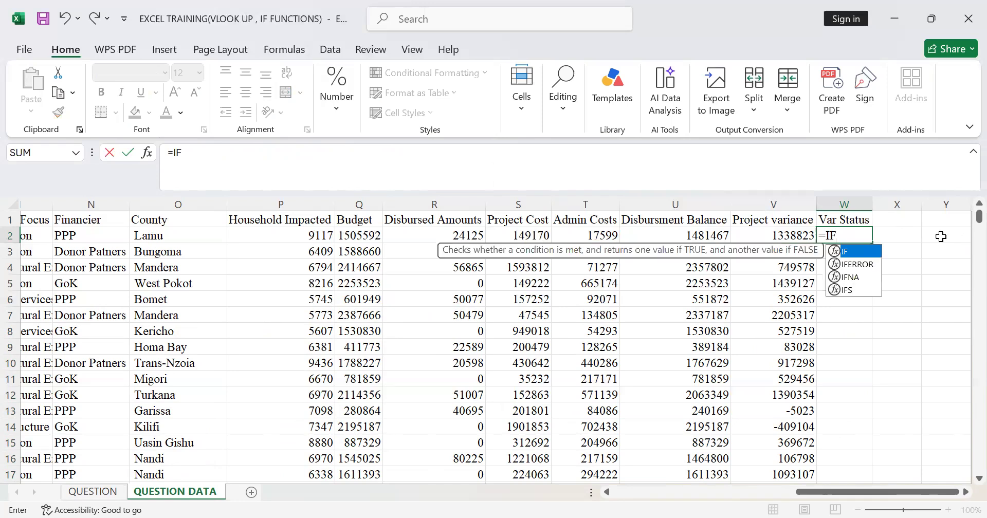
double_click(863, 251)
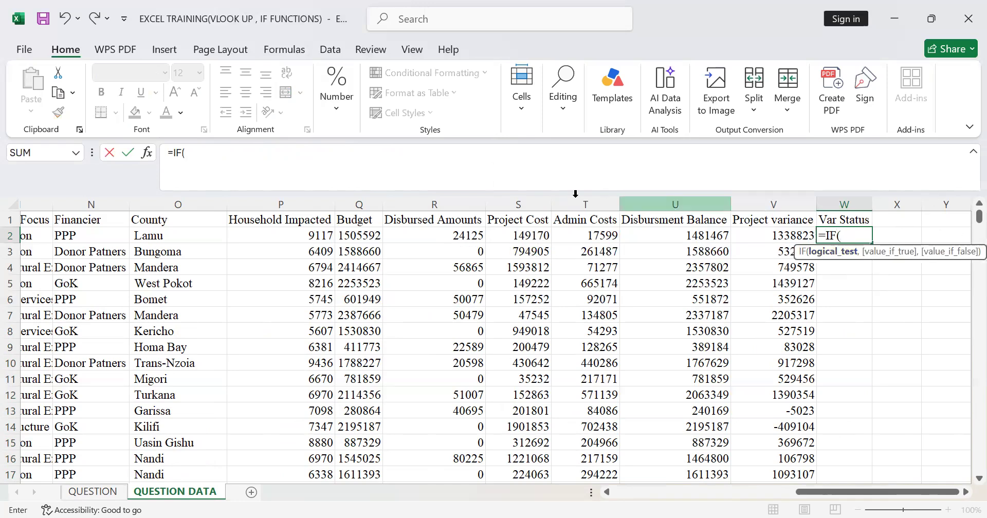
click(349, 235)
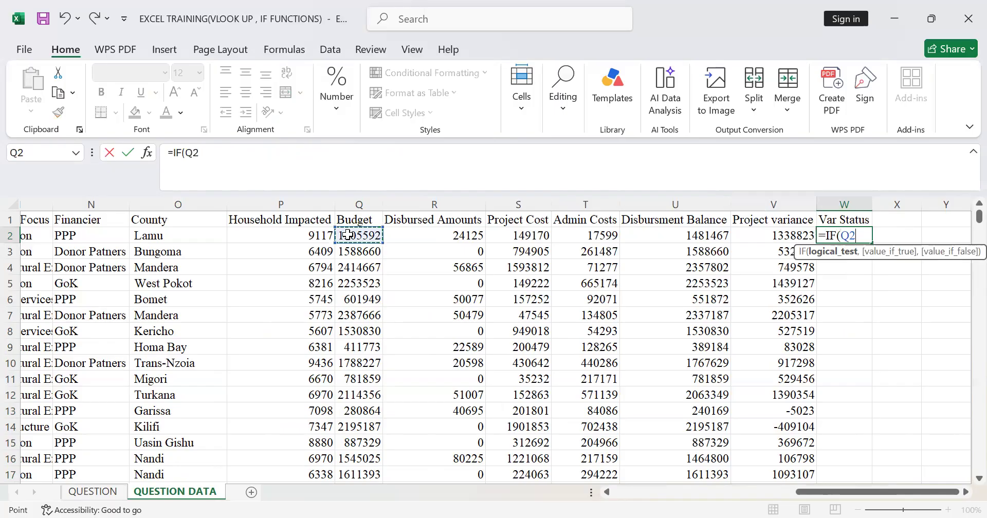
text(>)
text(()
click(516, 237)
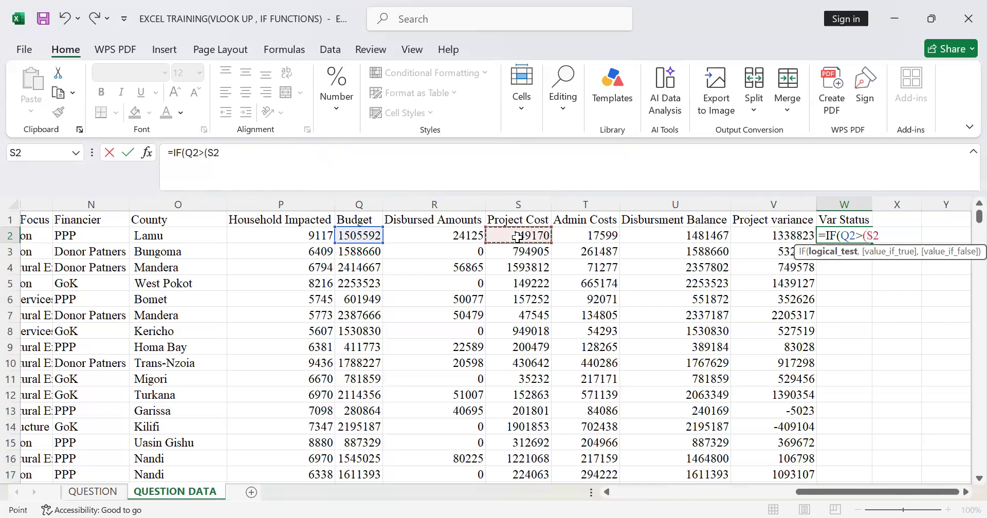
text(+)
click(607, 236)
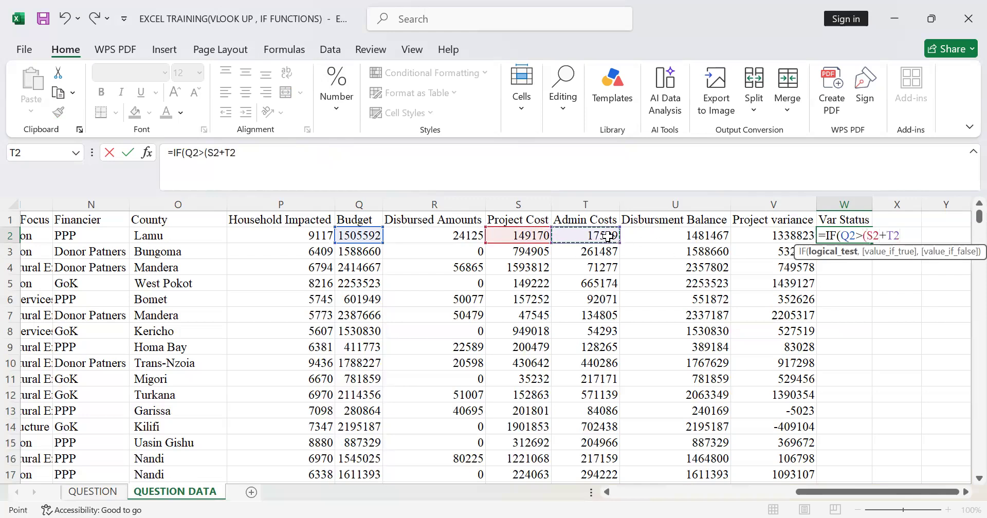
text(),)
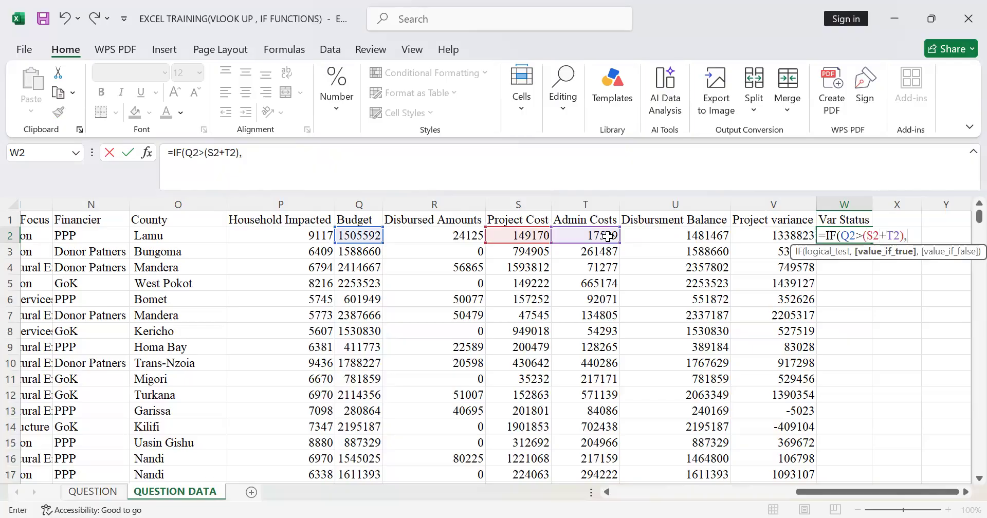
Complete W2's IF formula with "Favourable" as value_if_true and "Adverse" as value_if_false, and enter it.
text({)
key(BackSpace)
text(Favourable)
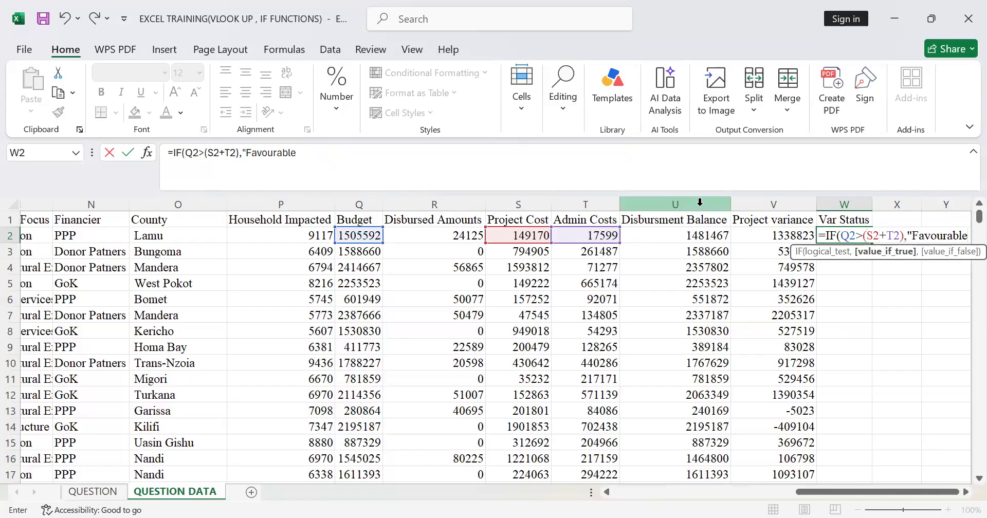
text(")
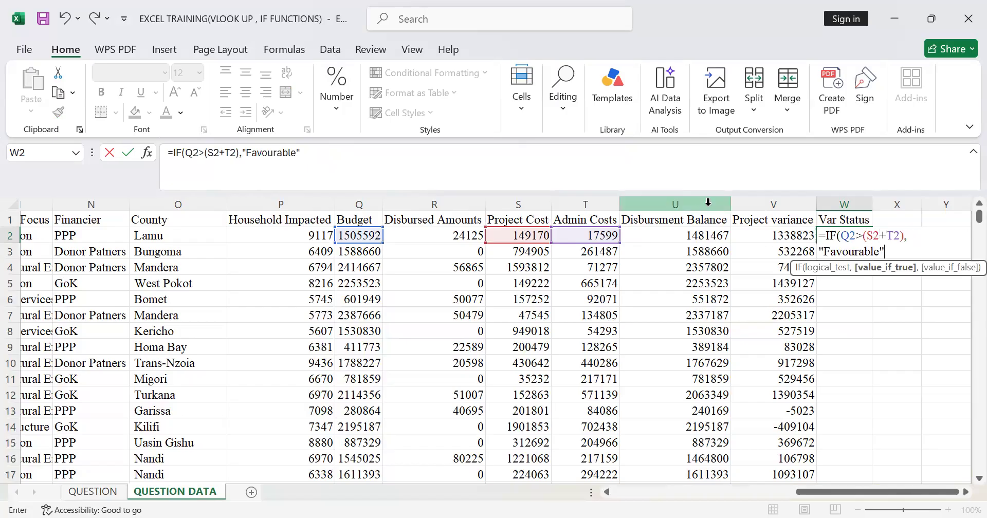
text(,)
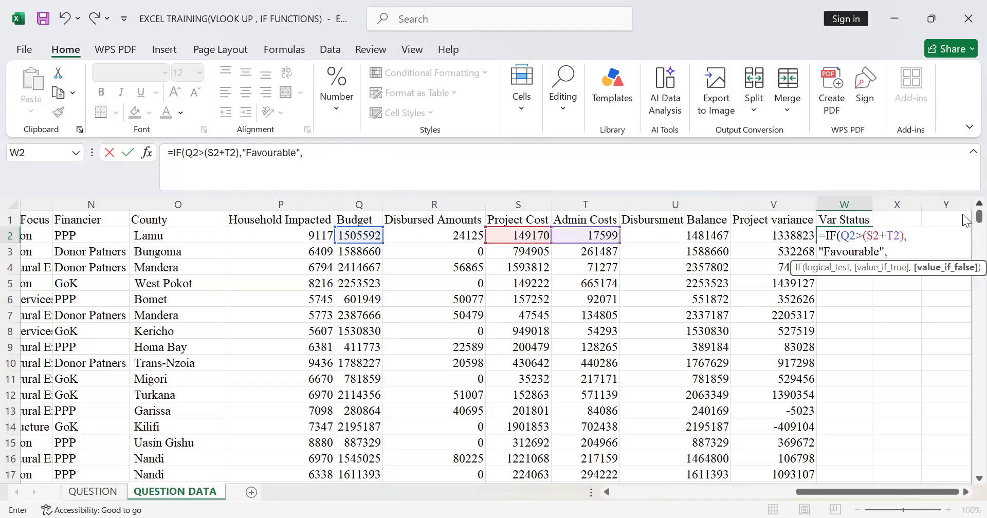
text( :)
key(BackSpace)
text("Adverse)
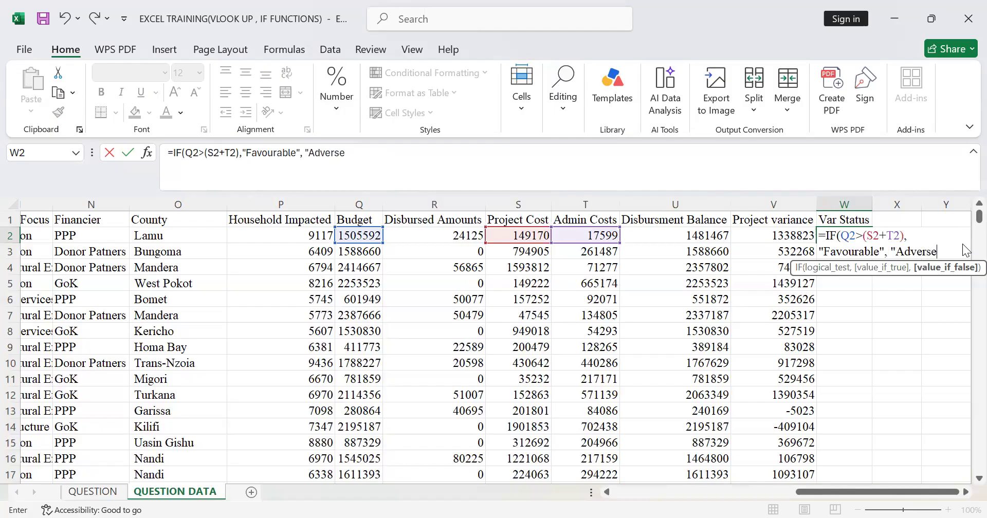
text("))
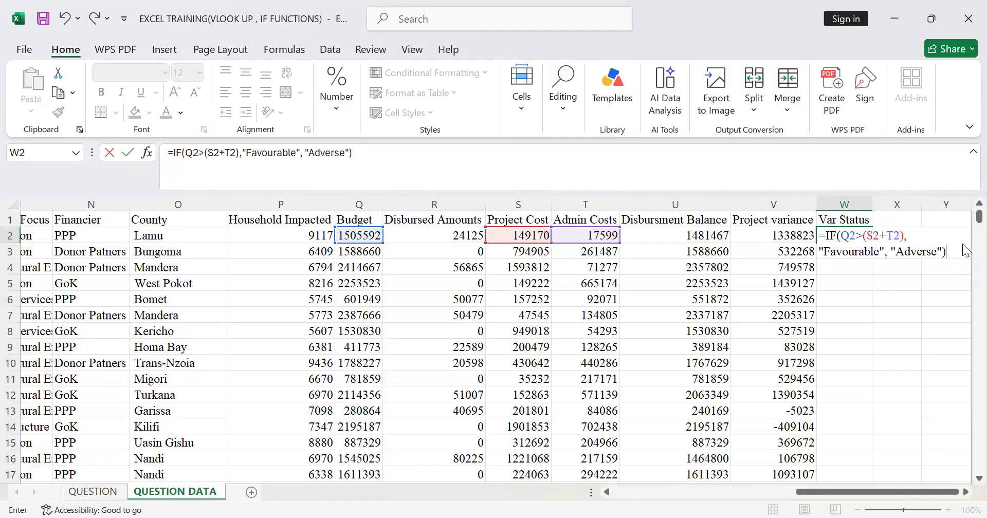
key(Return)
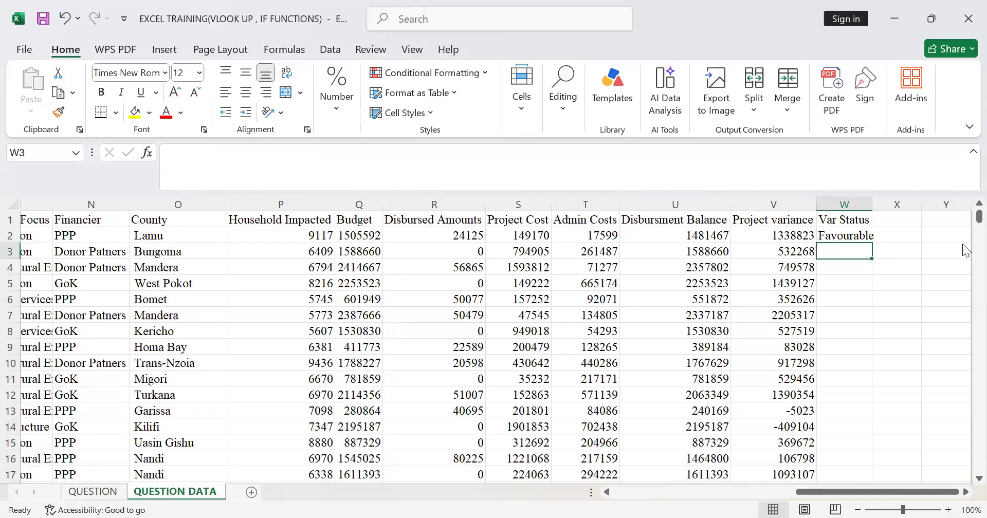
Fill the W2 formula down the entire Var Status column and check the statuses against the Project variance values.
click(862, 235)
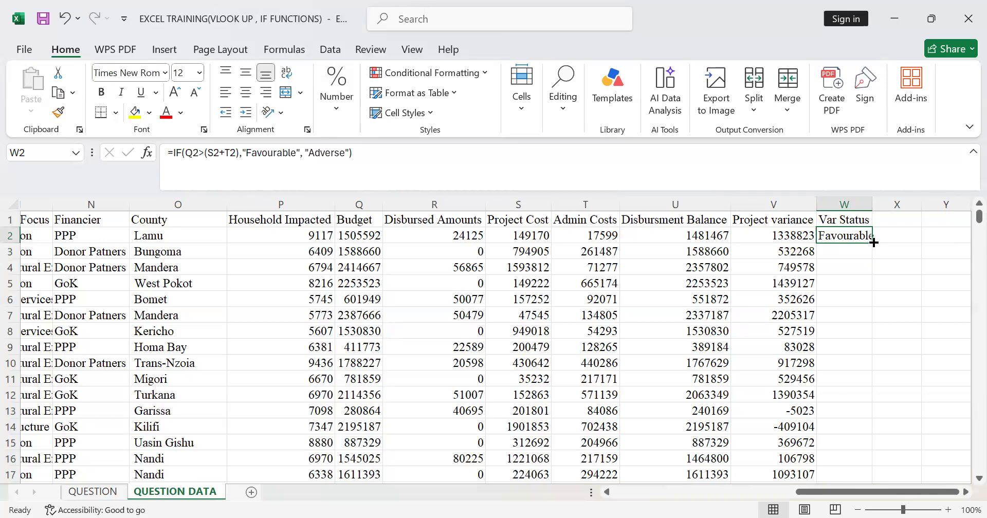
double_click(874, 242)
scroll(873, 242, down, 3)
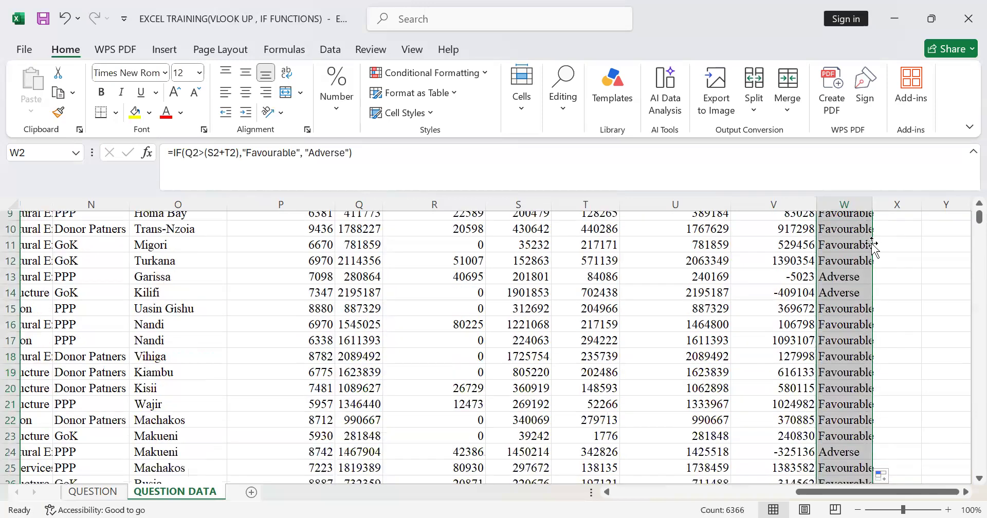
scroll(782, 276, up, 3)
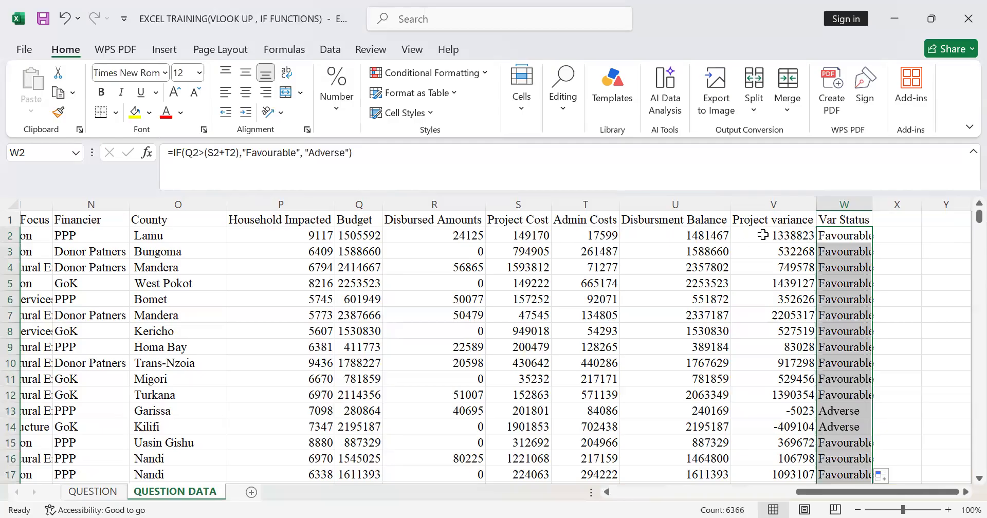
click(762, 235)
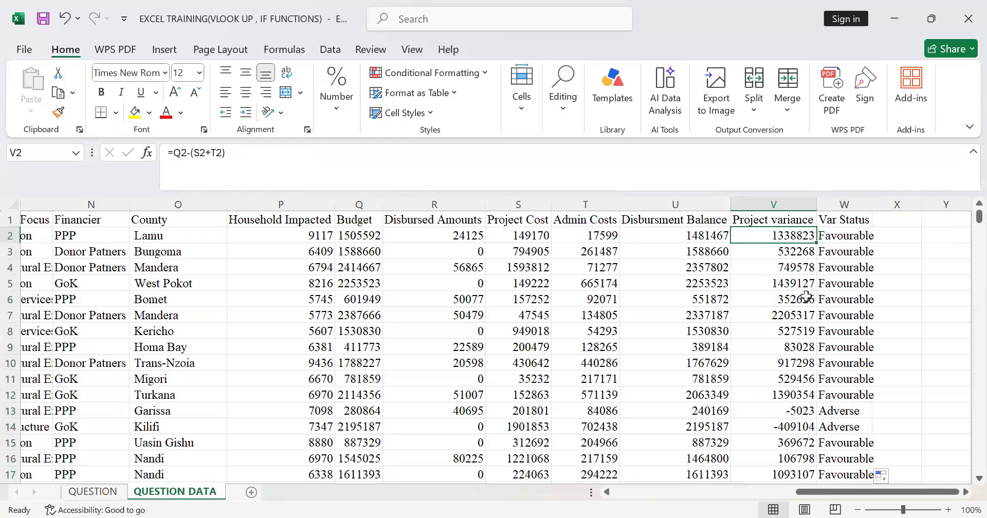
scroll(806, 297, down, 1)
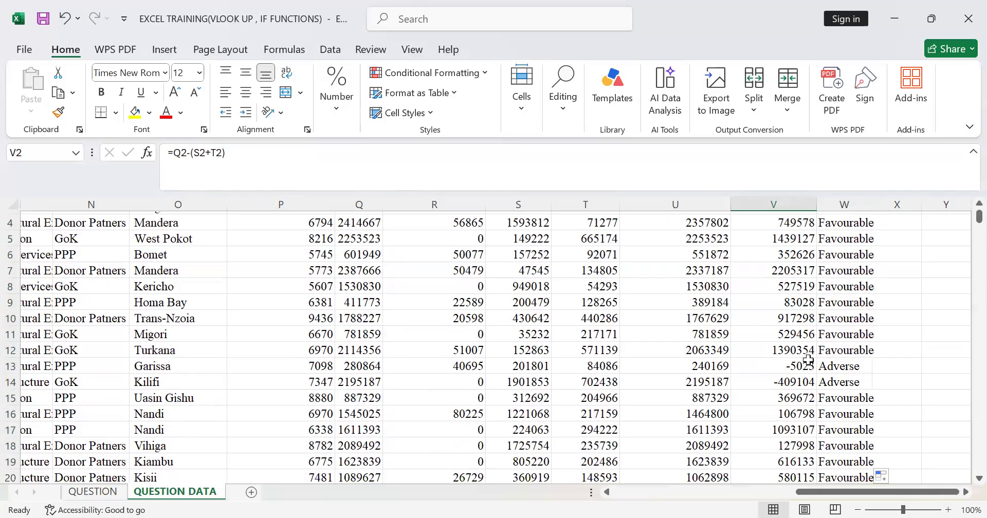
scroll(807, 359, down, 10)
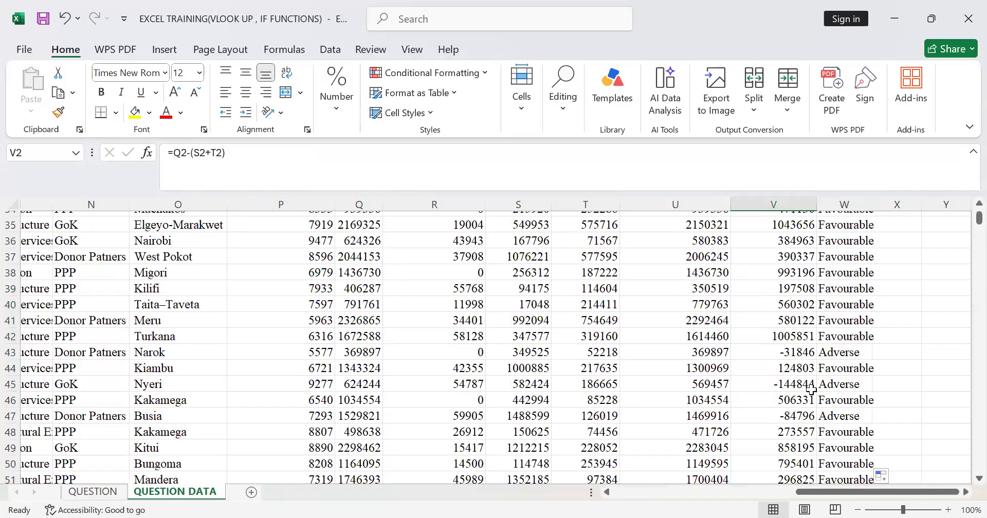
scroll(811, 391, down, 20)
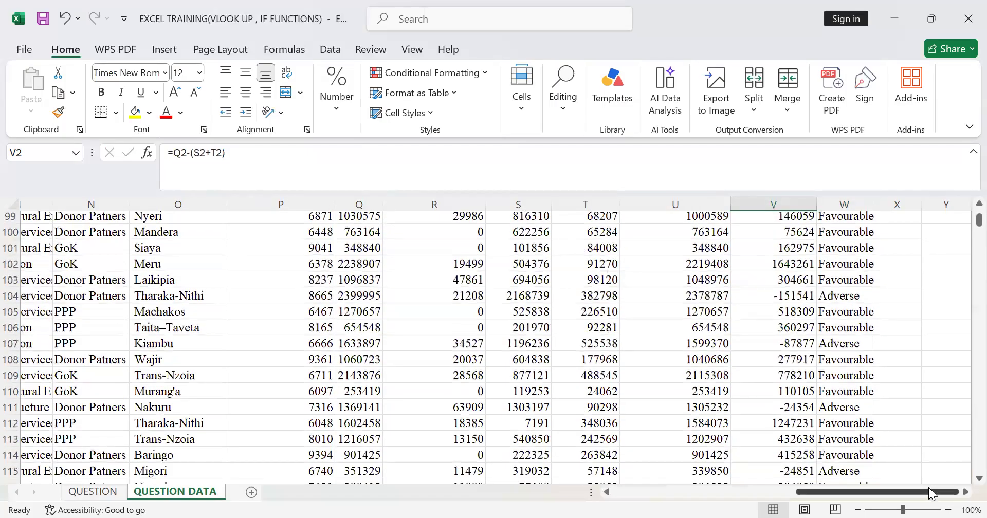
Review the remaining requirements on the QUESTION sheet, covering the part (ii) calculations, the pivot summaries and the visualisations.
click(92, 492)
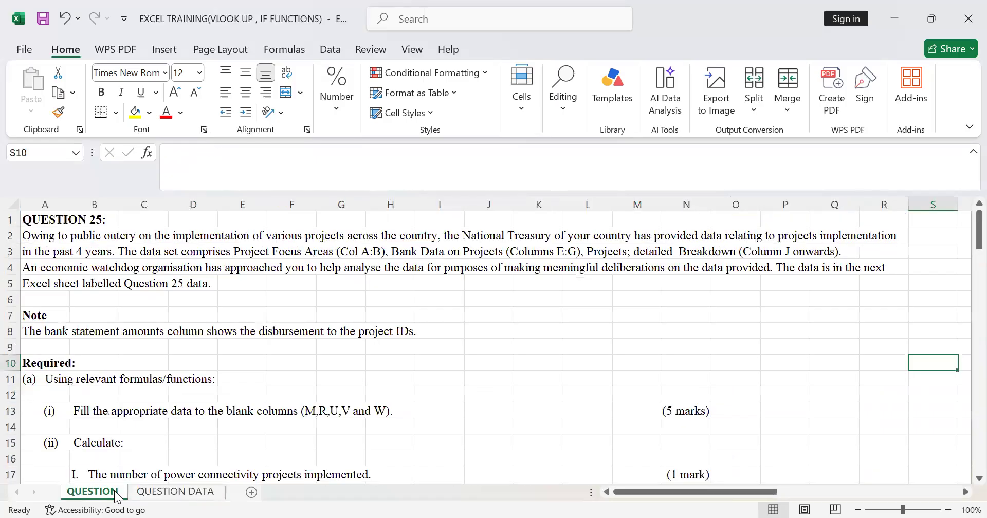
scroll(114, 338, down, 1)
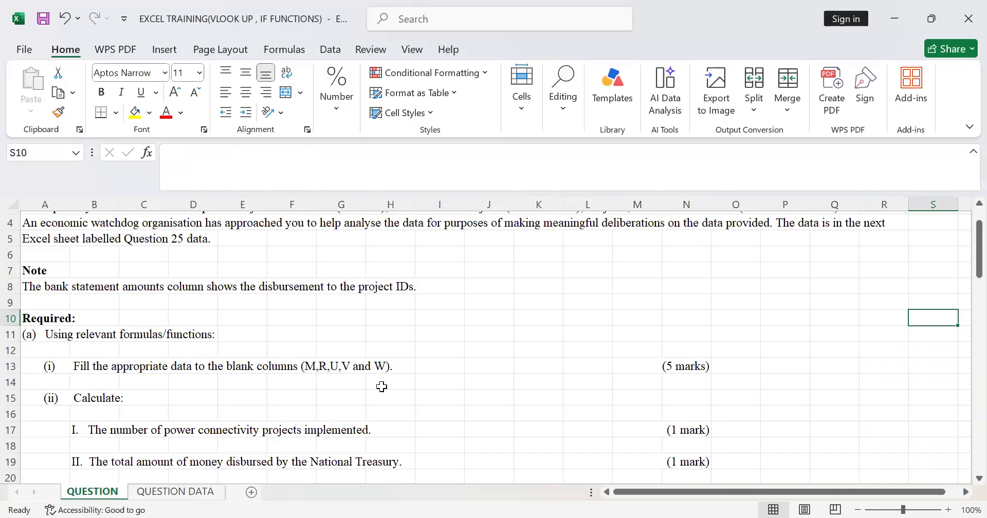
scroll(462, 315, down, 2)
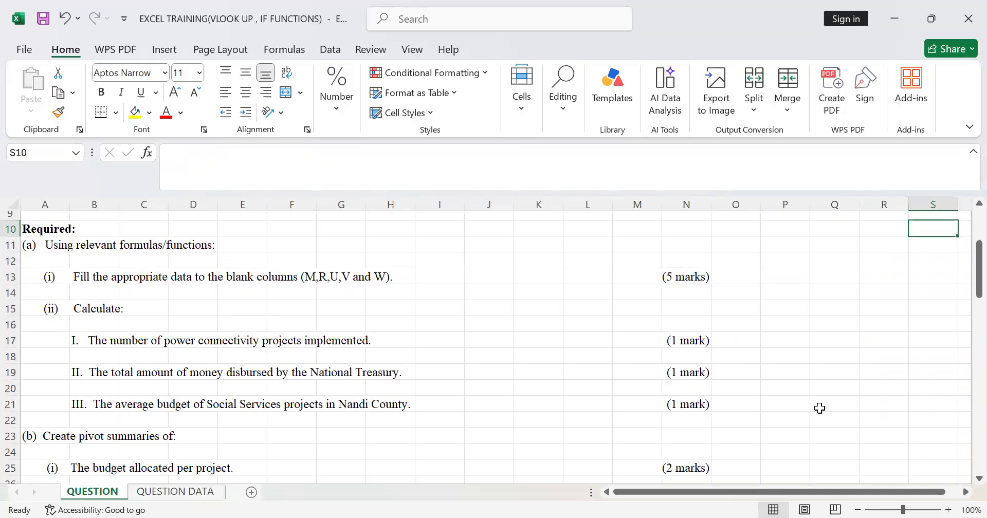
scroll(725, 375, down, 16)
scroll(725, 375, up, 9)
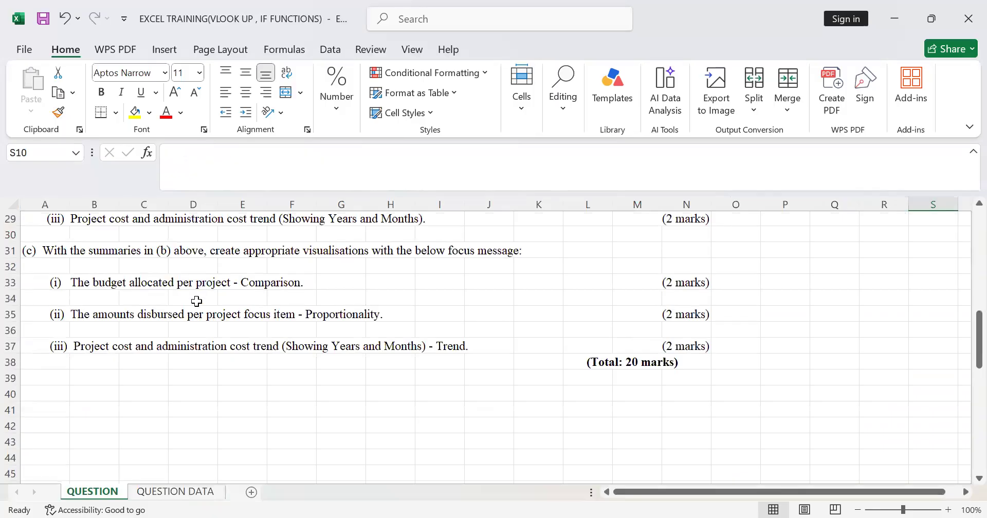
scroll(323, 278, up, 4)
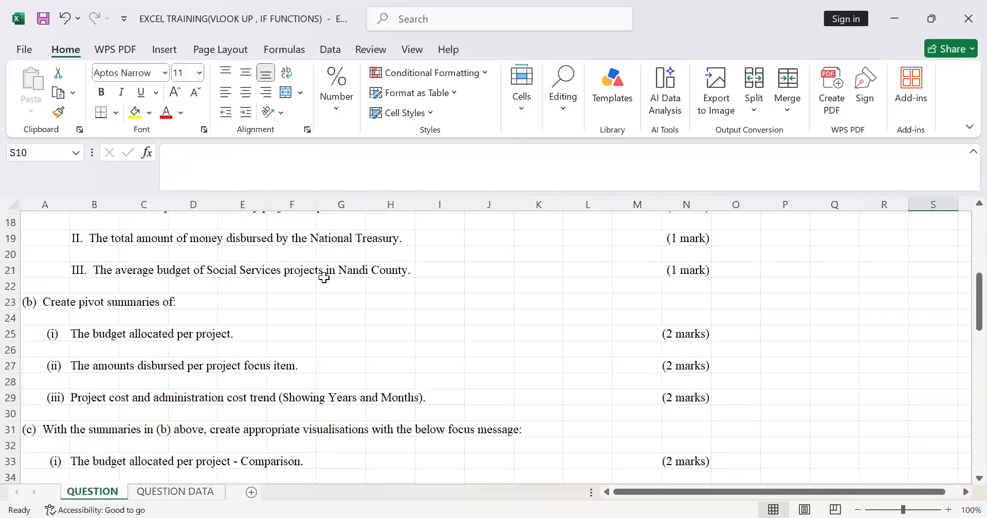
scroll(324, 278, down, 20)
scroll(327, 278, up, 20)
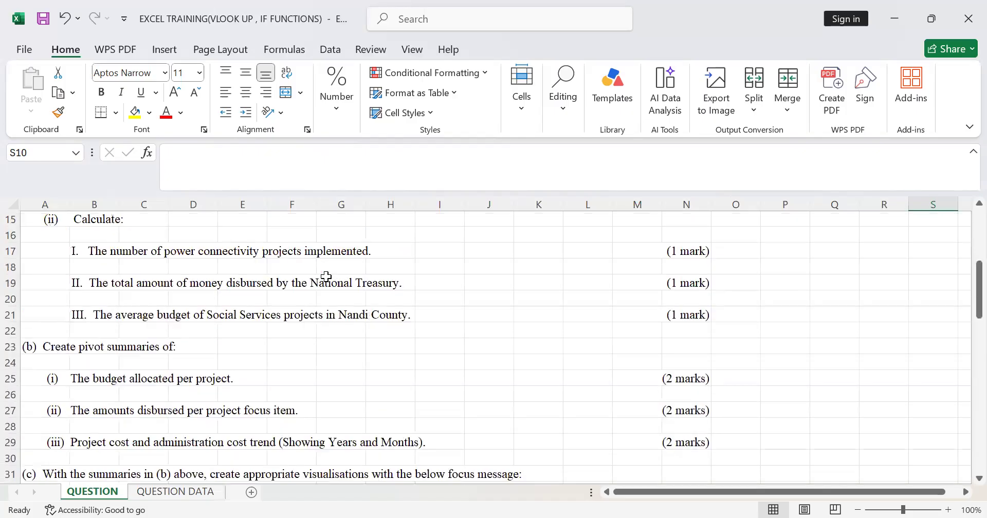
scroll(511, 342, down, 5)
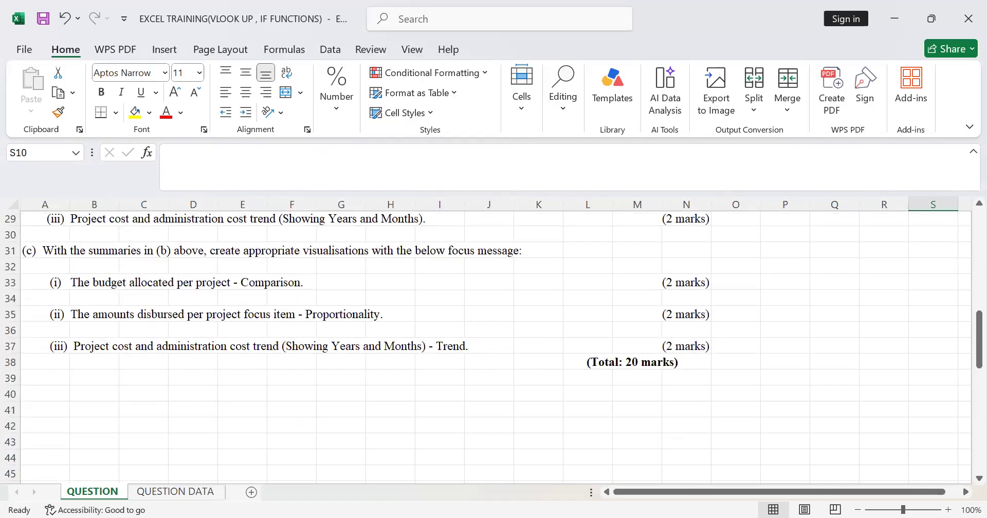
key(alt+Tab)
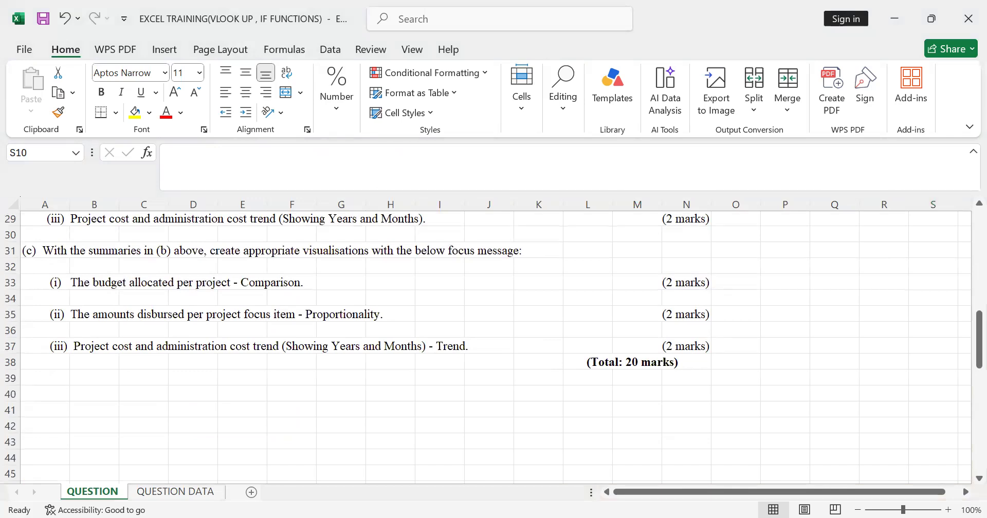
Return to the QUESTION DATA sheet and go to the blank rows below the last project record.
drag(979, 339, 979, 231)
click(214, 496)
scroll(390, 347, down, 20)
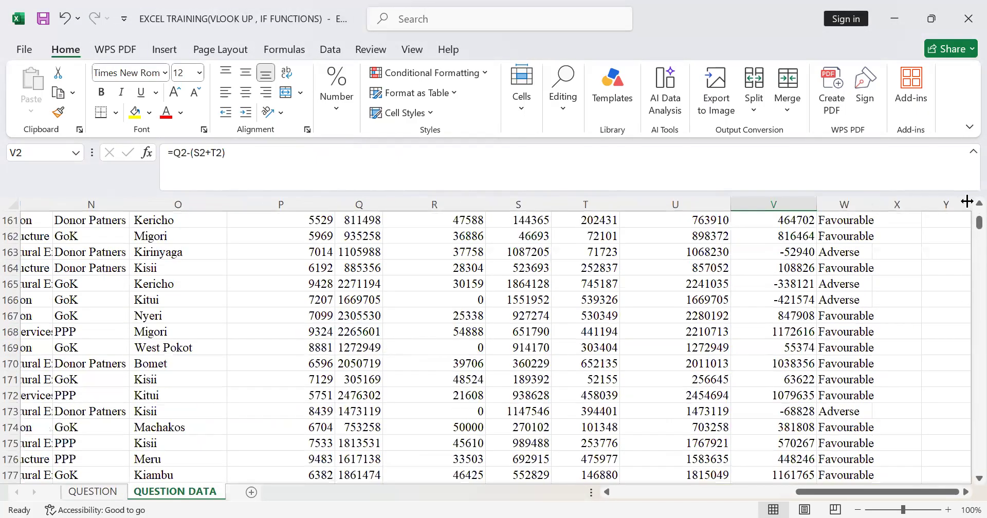
drag(963, 226, 940, 485)
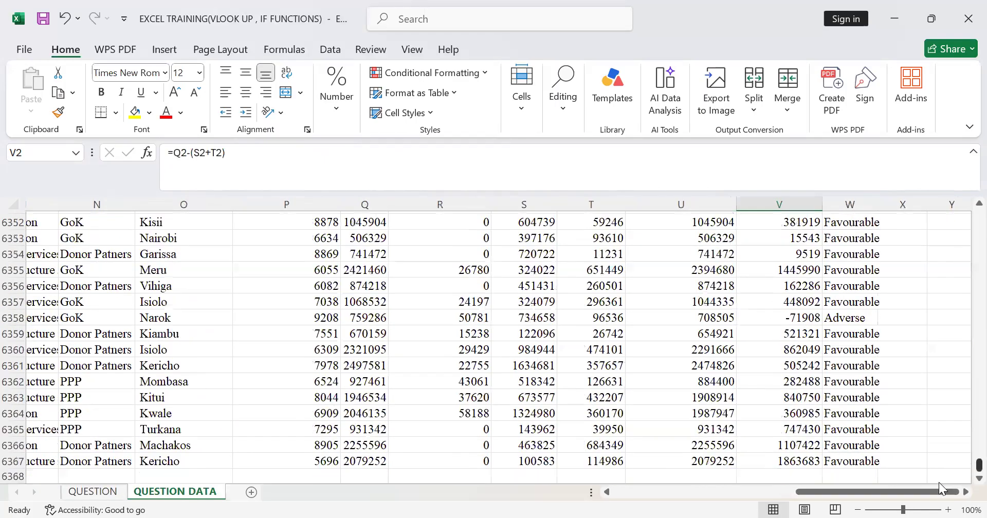
scroll(690, 375, down, 17)
scroll(681, 364, up, 14)
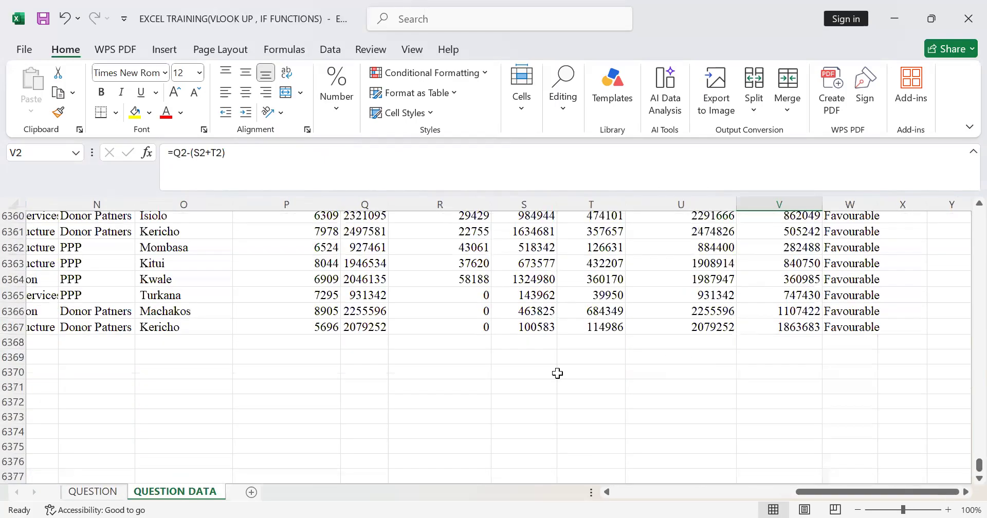
Try to bring the requirement text into N6369 with a reference to cell A13 of the QUESTION sheet.
click(107, 355)
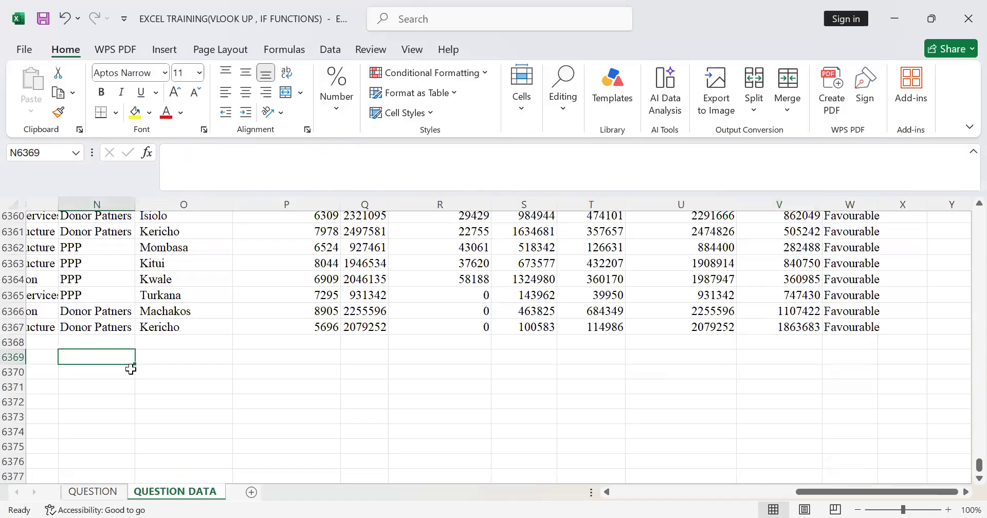
text(=)
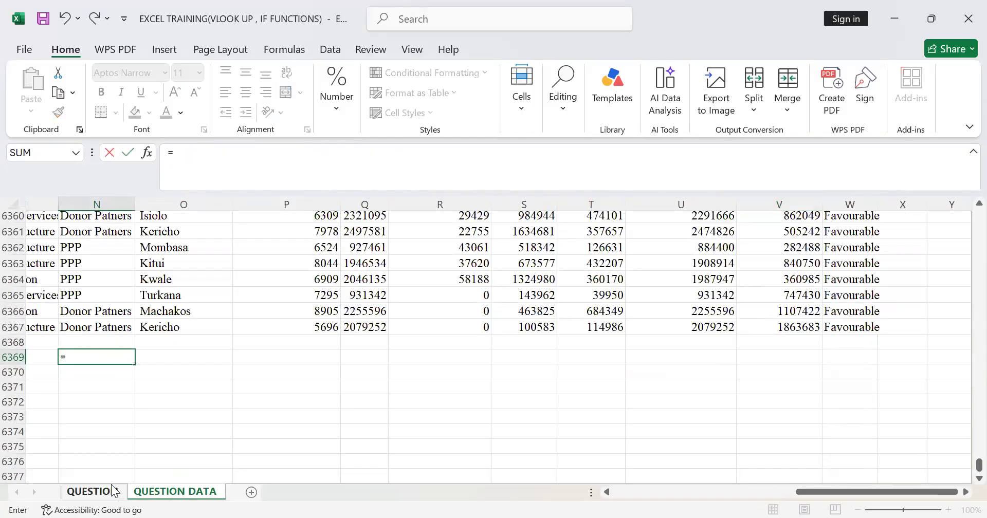
click(93, 492)
scroll(123, 302, up, 9)
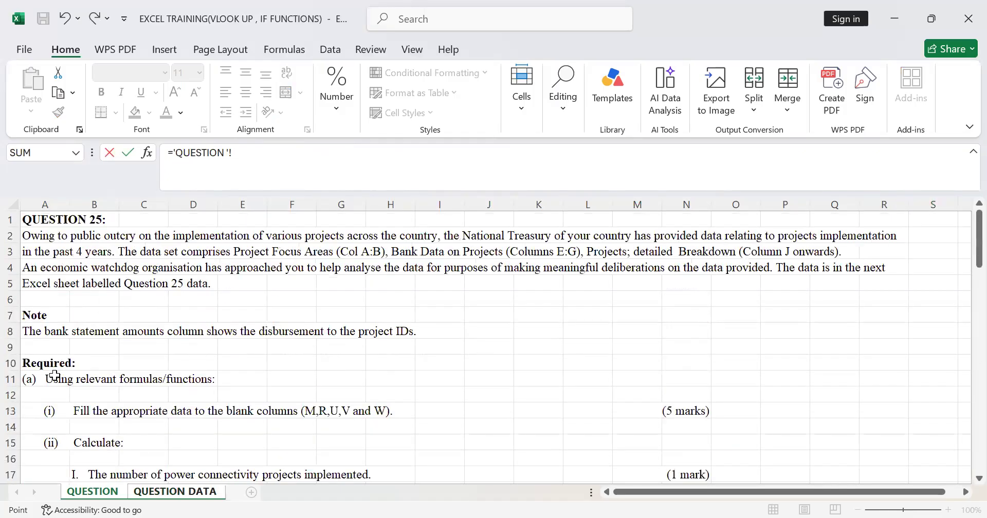
scroll(77, 414, down, 11)
scroll(61, 302, up, 1)
scroll(60, 302, up, 3)
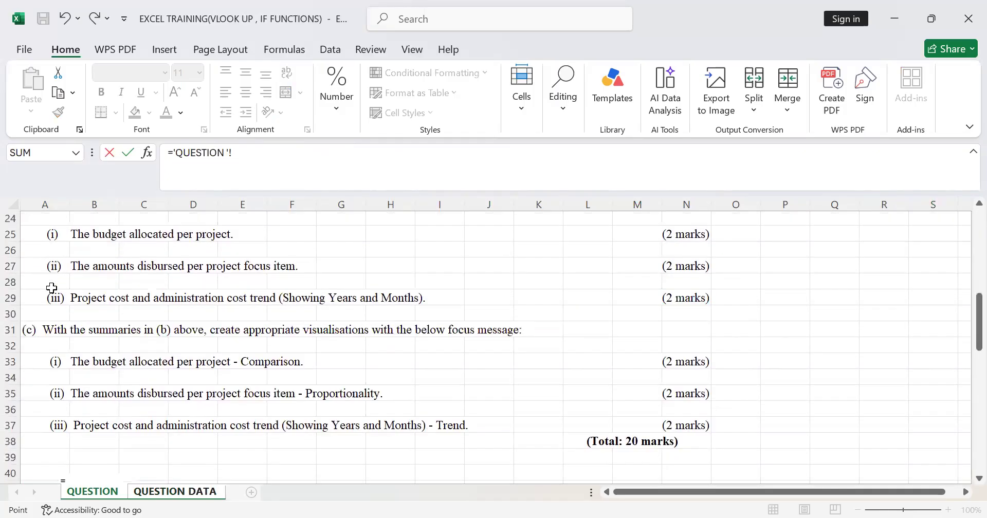
scroll(72, 242, up, 1)
scroll(80, 257, up, 7)
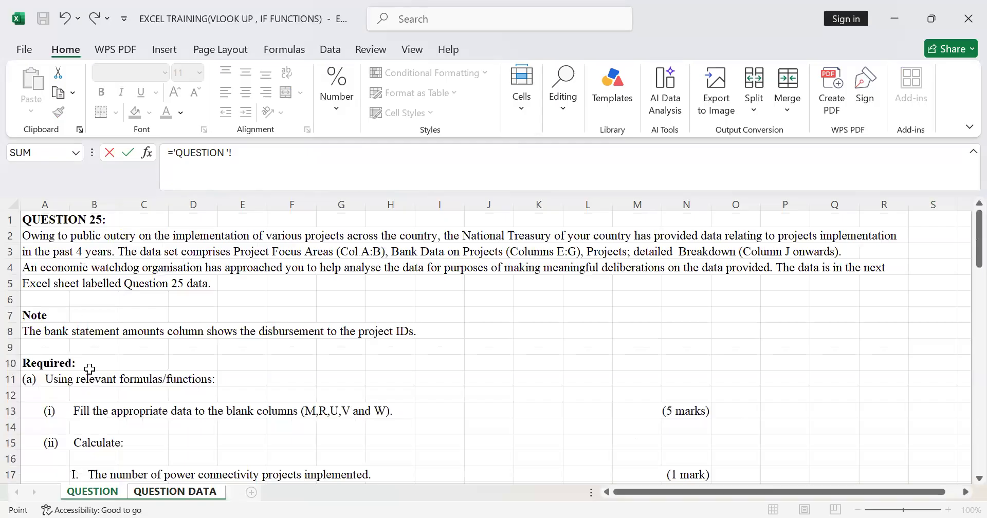
click(57, 394)
click(64, 411)
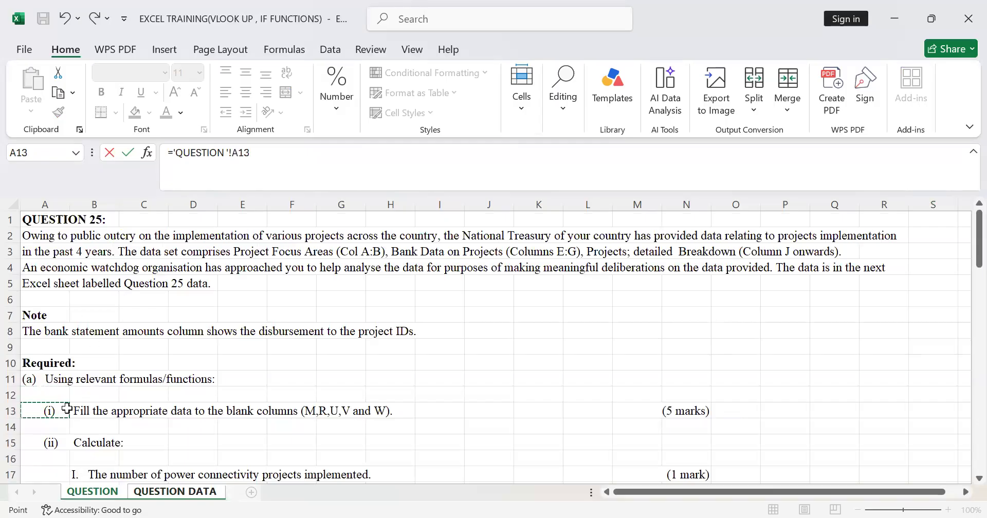
key(Return)
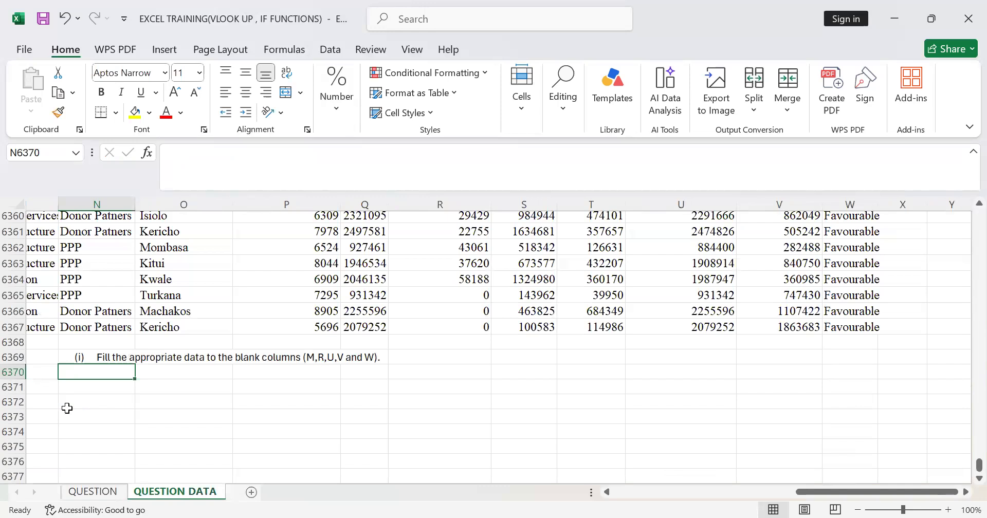
Remove the part (i) requirement reference from N6369.
click(109, 362)
drag(109, 364, 513, 337)
click(481, 310)
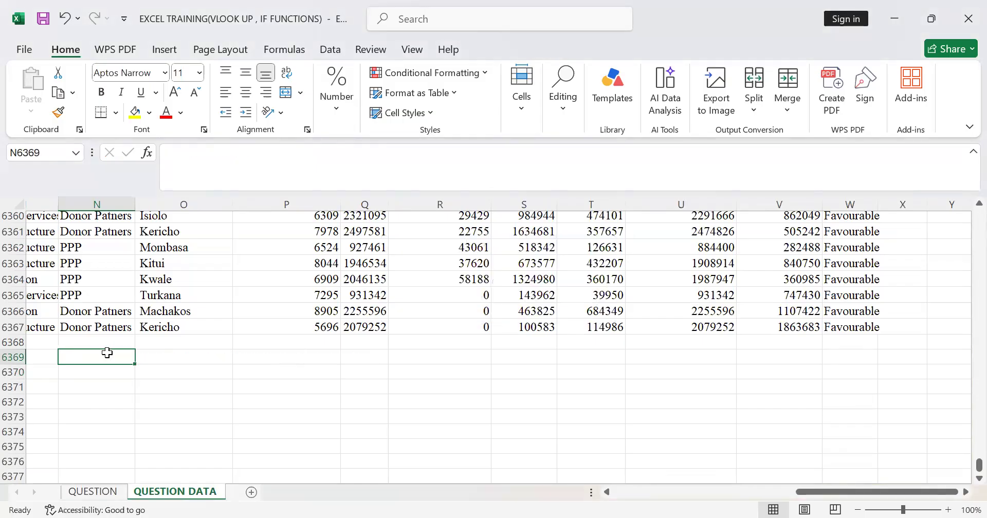
Enter ='QUESTION '!B17 in N6369 to show the power connectivity projects requirement below the data.
text(=)
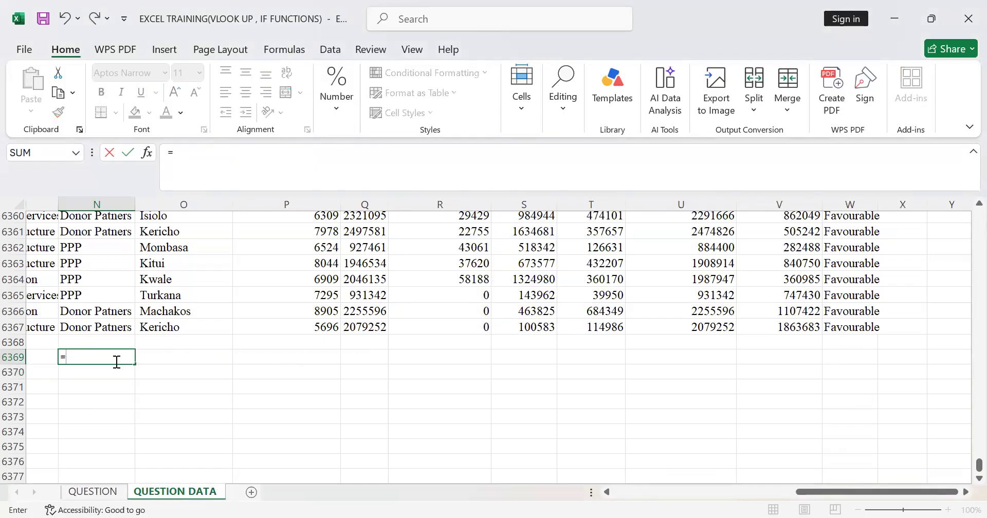
click(82, 494)
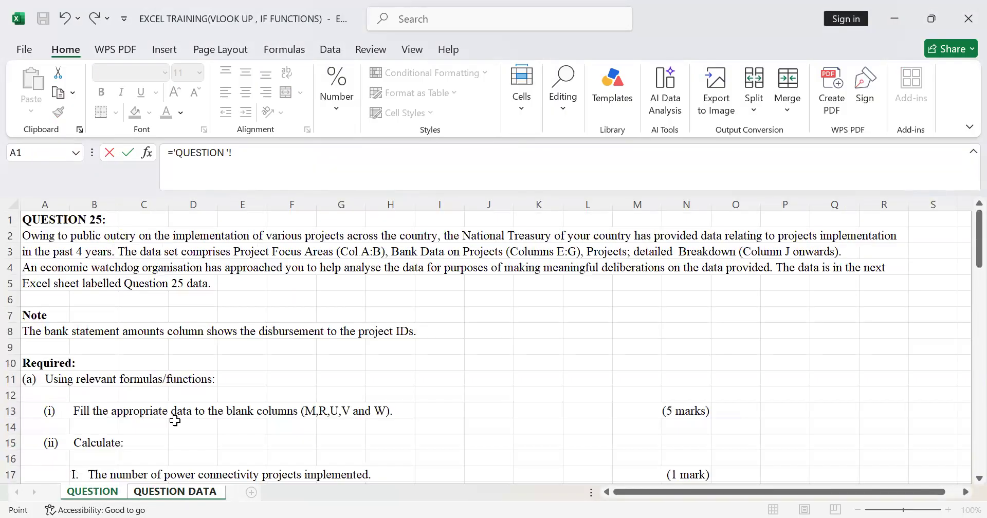
scroll(92, 329, down, 8)
scroll(93, 327, up, 4)
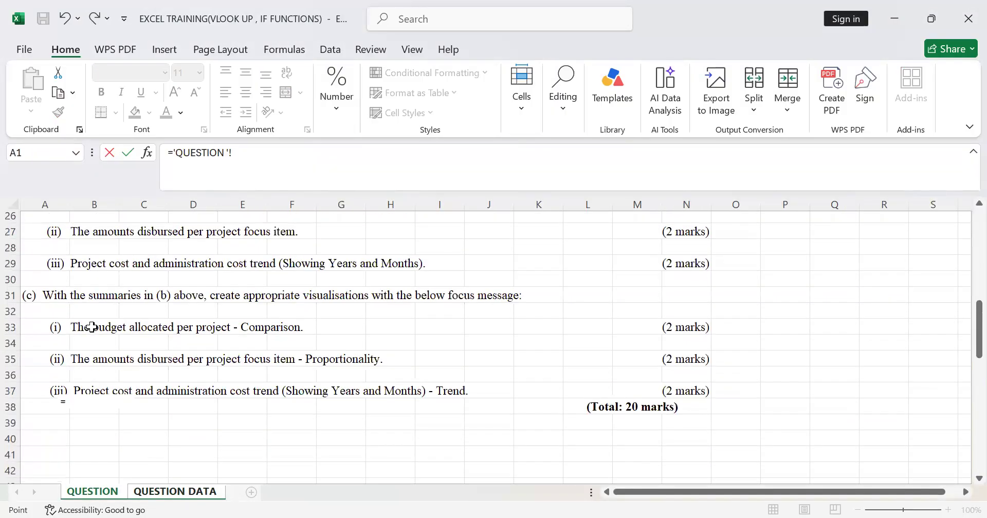
click(104, 292)
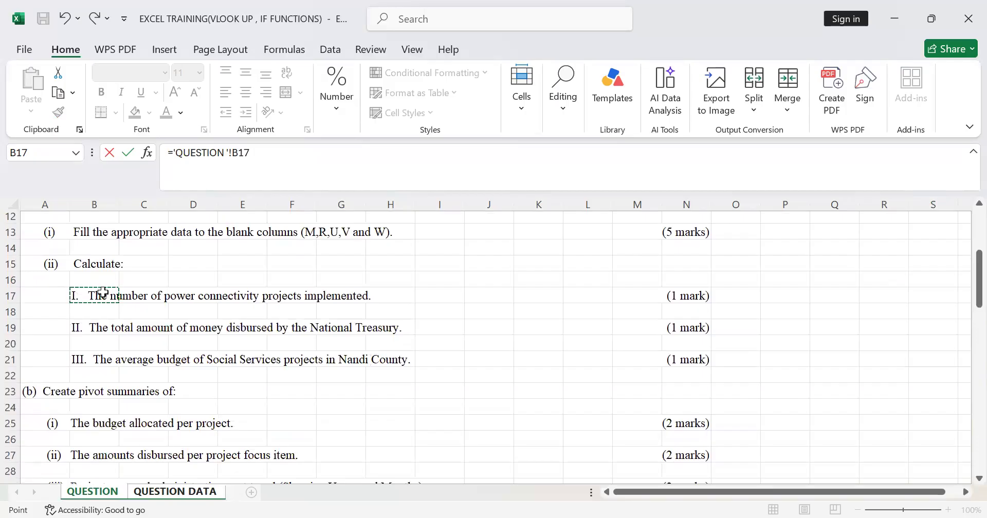
key(Return)
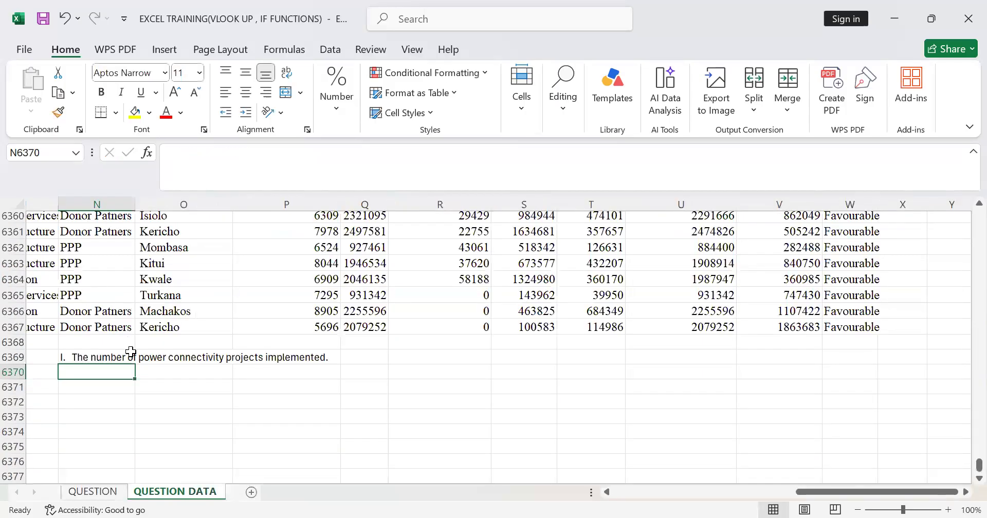
Make the power connectivity requirement heading in N6369 bold.
click(130, 354)
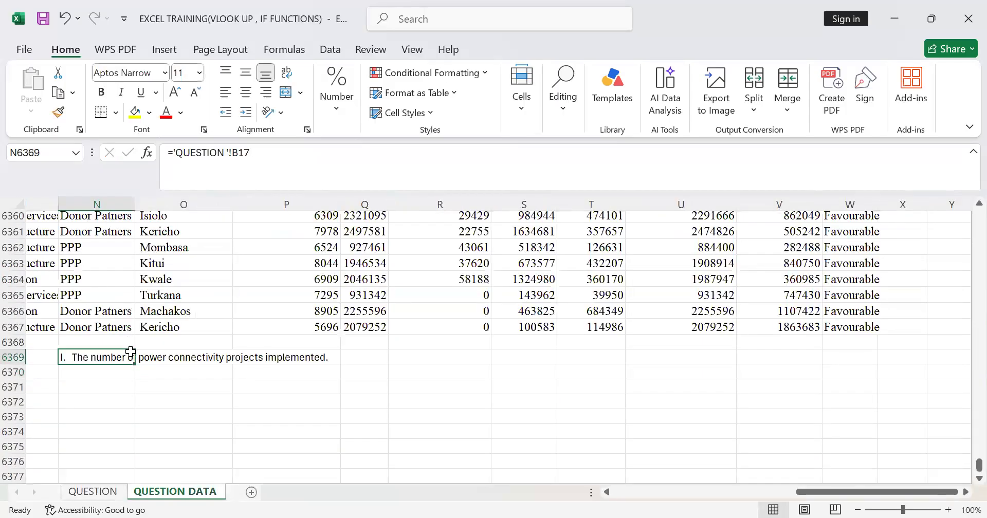
click(102, 92)
scroll(743, 255, up, 10)
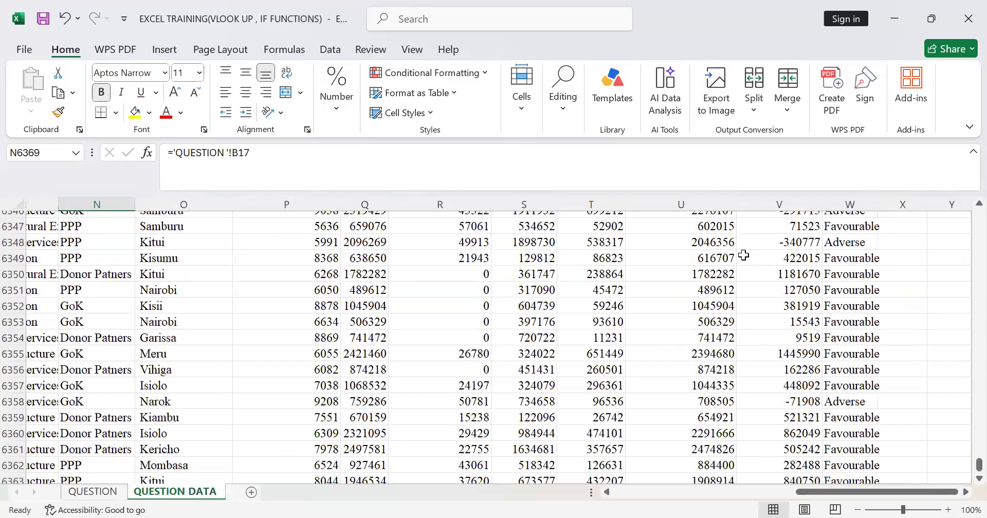
scroll(743, 255, down, 15)
scroll(744, 255, up, 11)
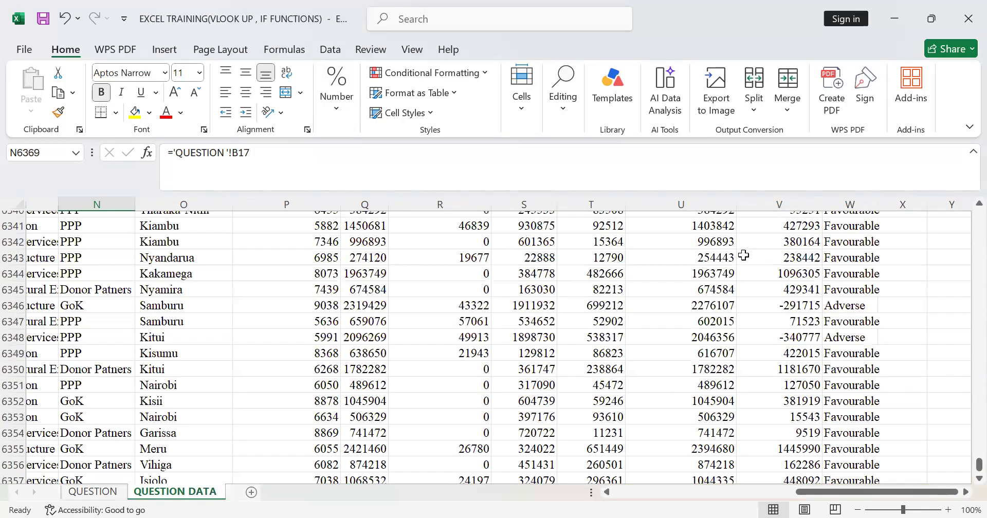
scroll(744, 255, down, 6)
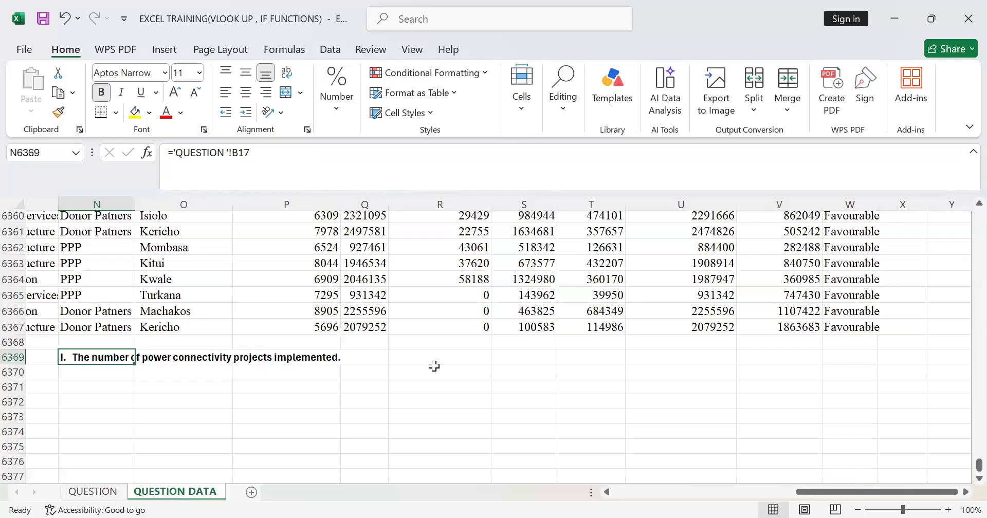
Enter the label COUNTIF in O6370, beneath the power connectivity heading.
click(158, 376)
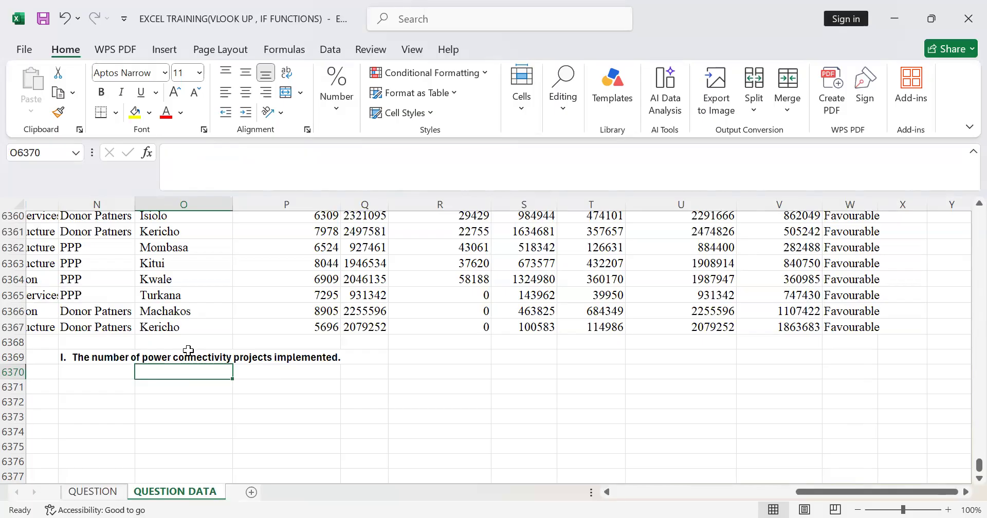
text(COUNTIF)
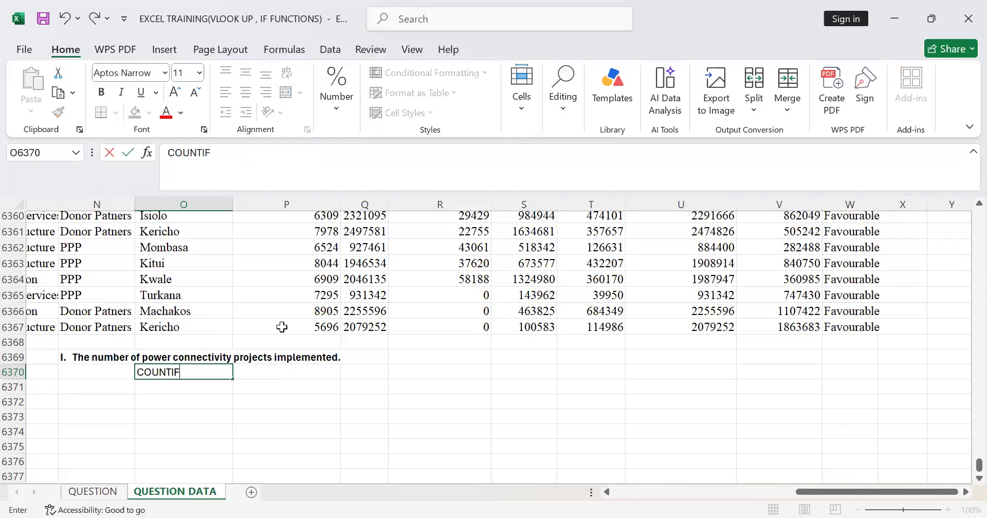
scroll(279, 327, down, 1)
click(282, 332)
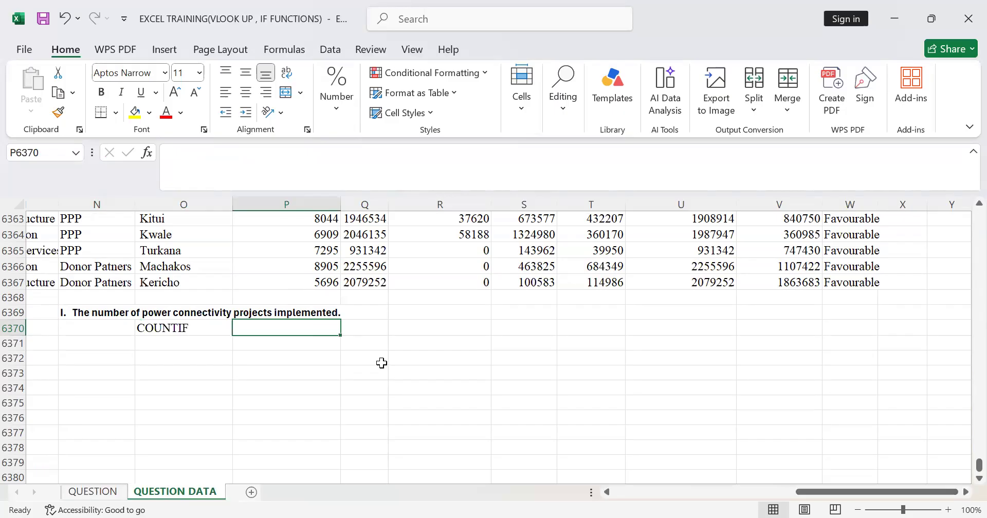
text(=)
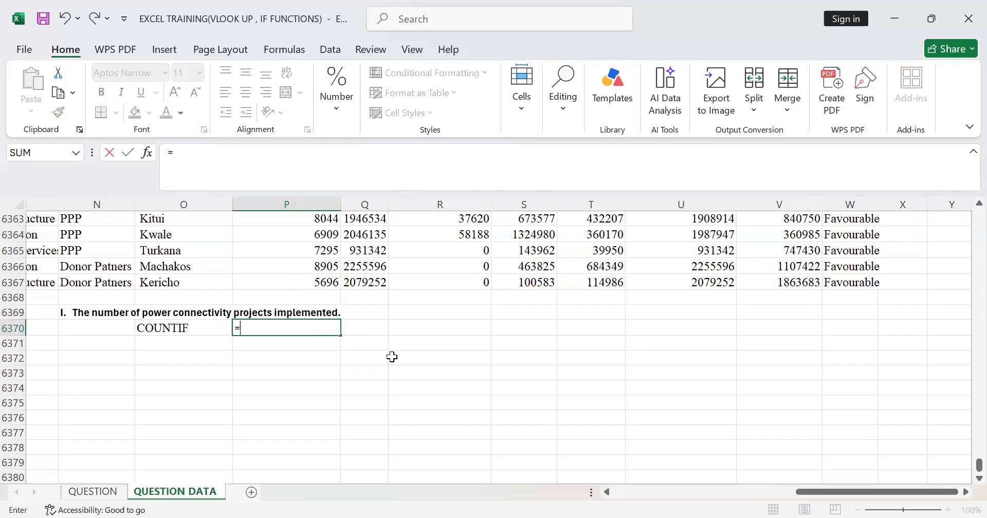
text(COUN)
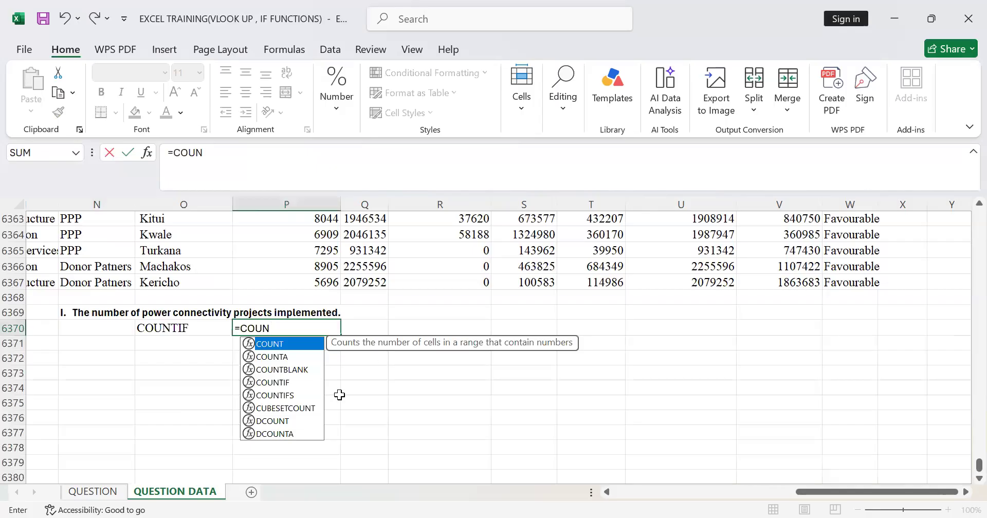
key(Tab)
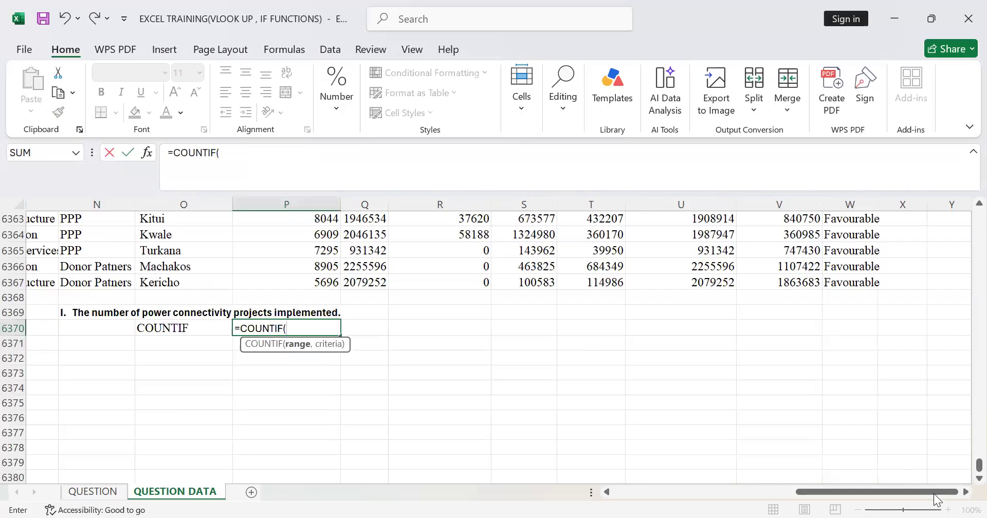
drag(811, 492, 747, 485)
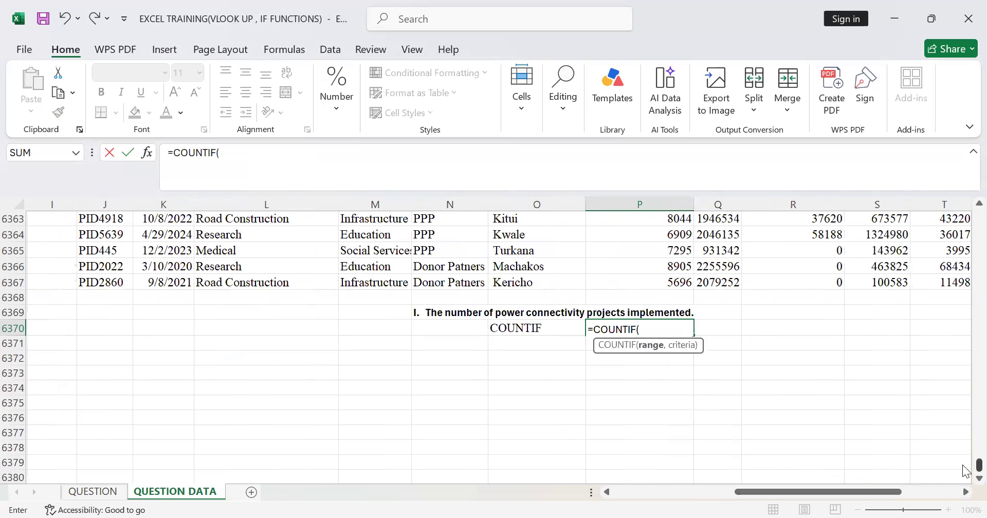
drag(966, 471, 965, 210)
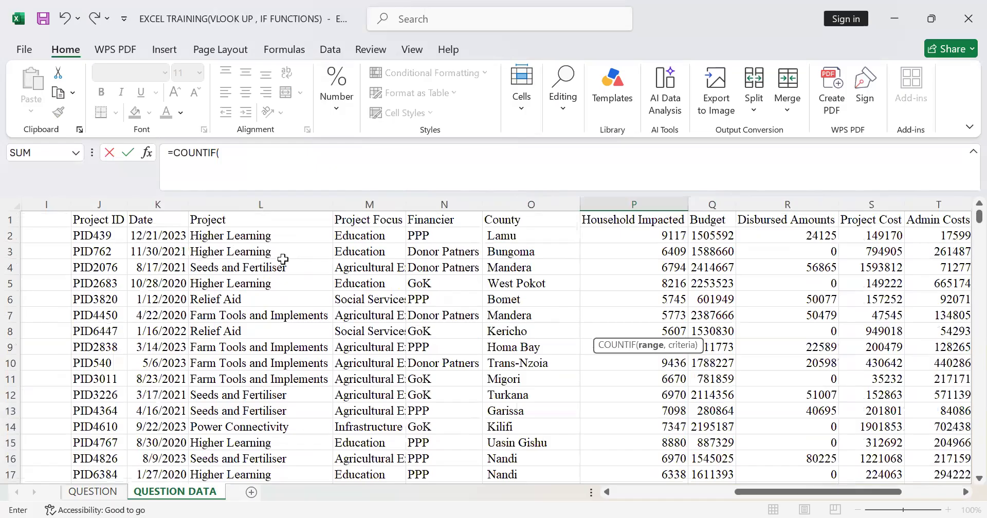
click(248, 236)
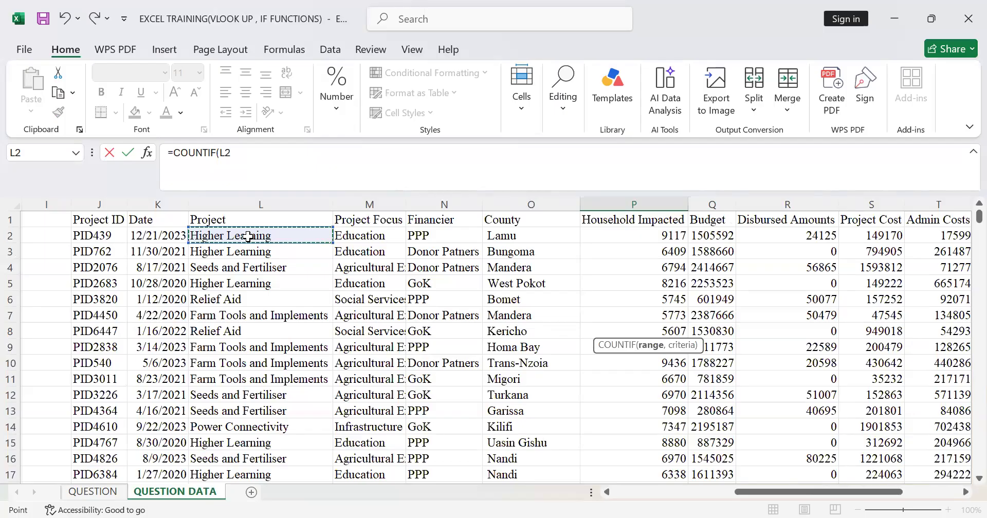
key(ctrl+shift+Down)
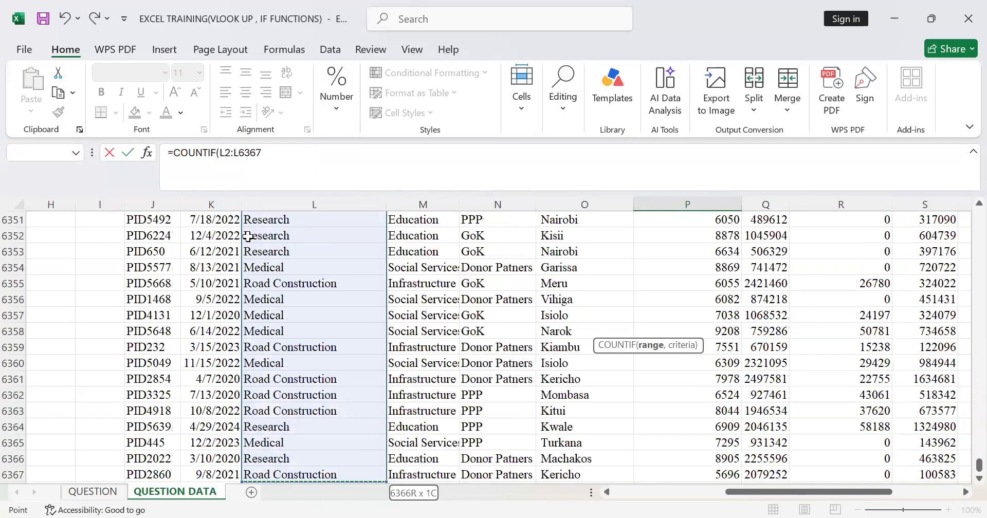
click(280, 160)
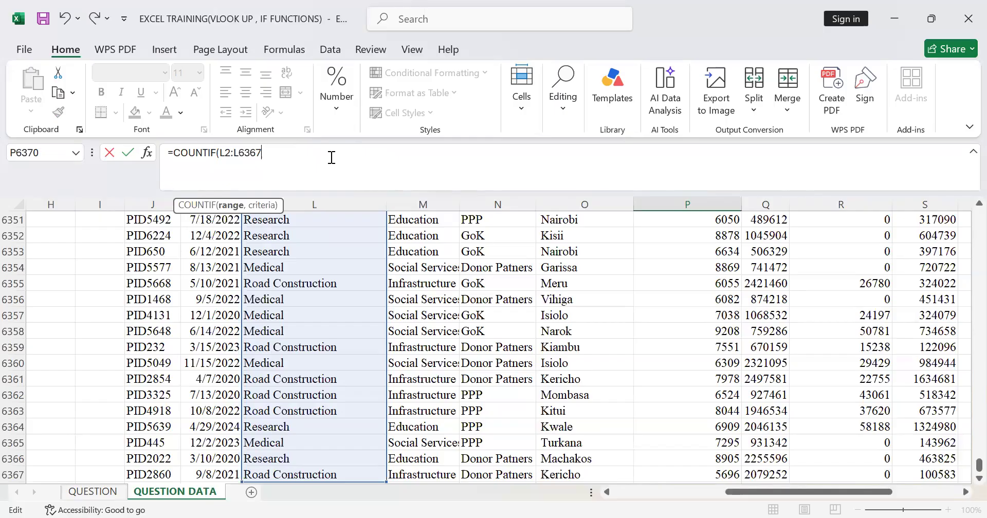
key(BackSpace)
key(BackSpace)
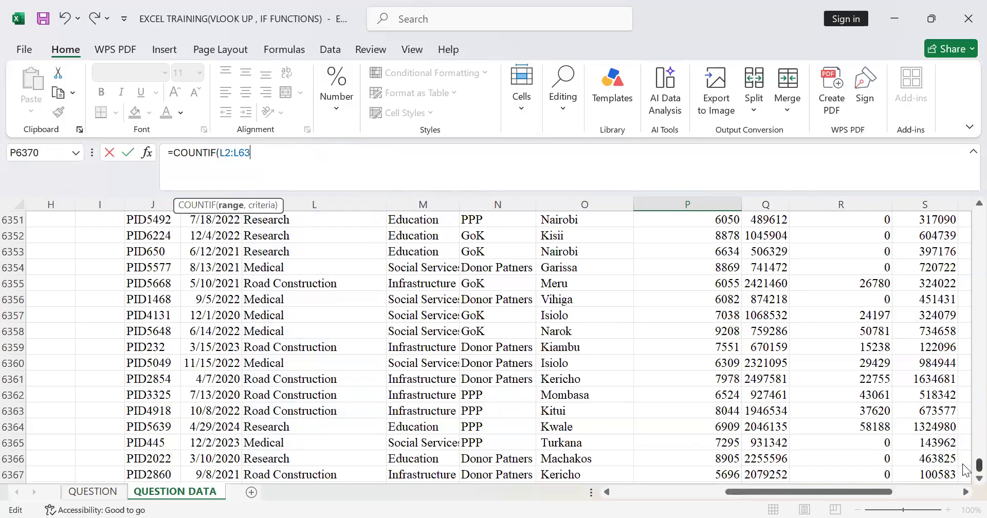
drag(963, 465, 964, 456)
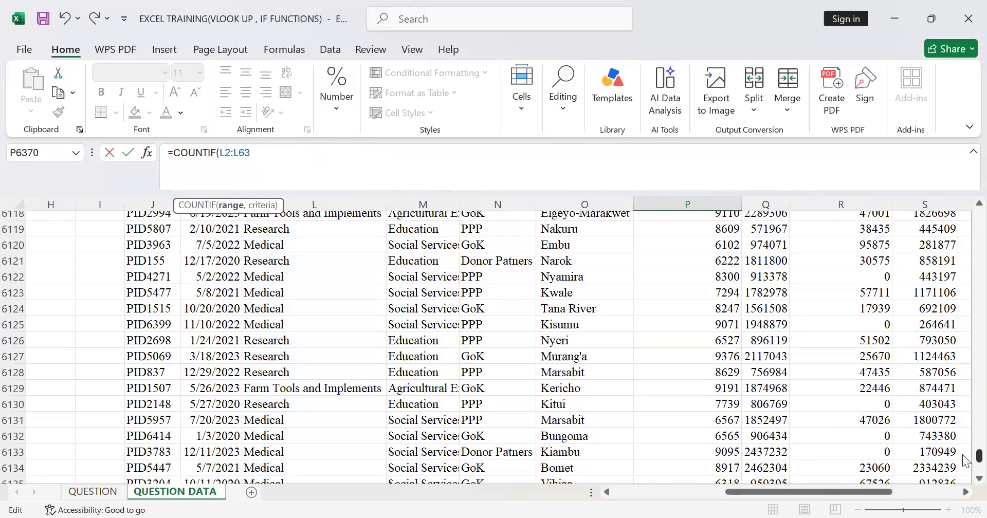
key(BackSpace)
key(BackSpace)
key(BackSpace)
key(BackSpace)
key(BackSpace)
key(BackSpace)
key(BackSpace)
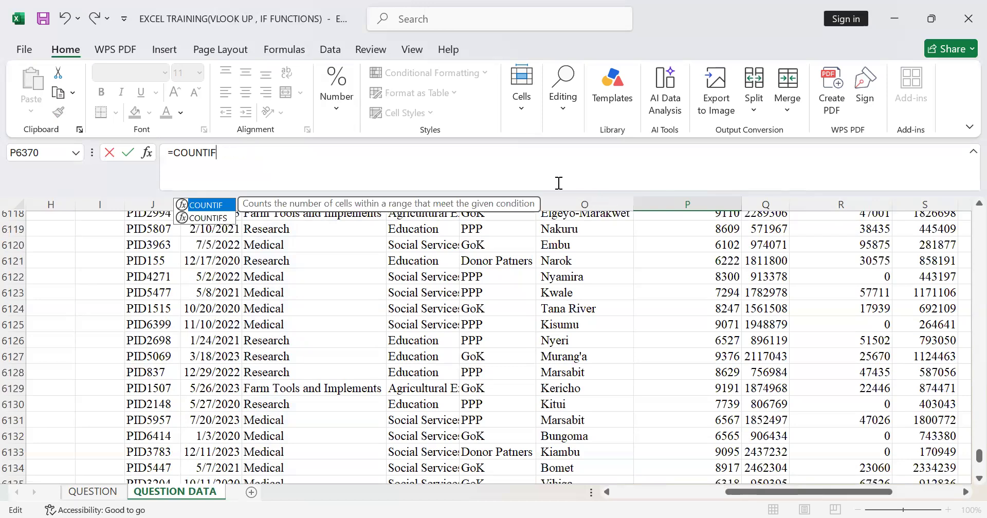
key(BackSpace)
key(BackSpace)
key(BackSpace)
key(BackSpace)
key(BackSpace)
key(BackSpace)
key(BackSpace)
key(BackSpace)
Enter =COUNTIF(L2:L6367,L666) in P6370 to count the Power Connectivity entries in the Project column.
drag(977, 451, 963, 469)
click(637, 465)
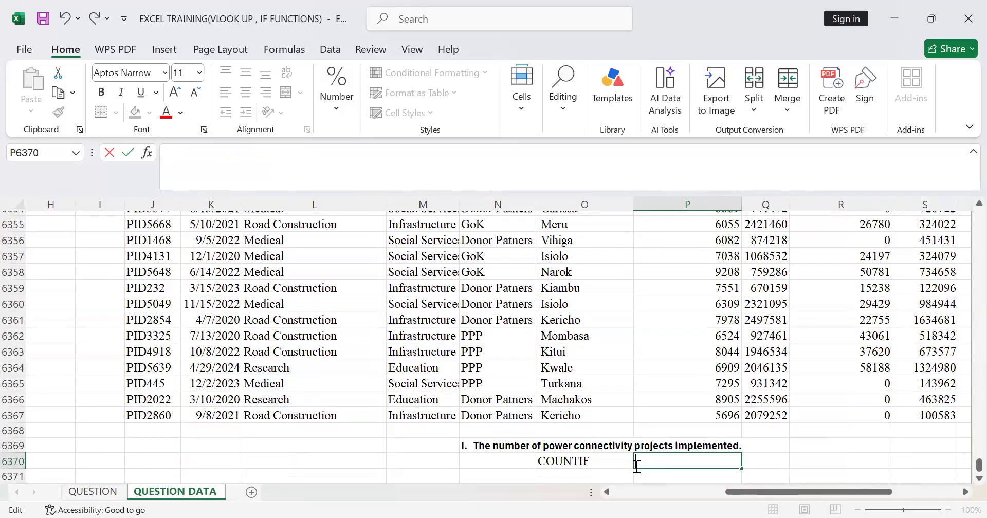
text(=)
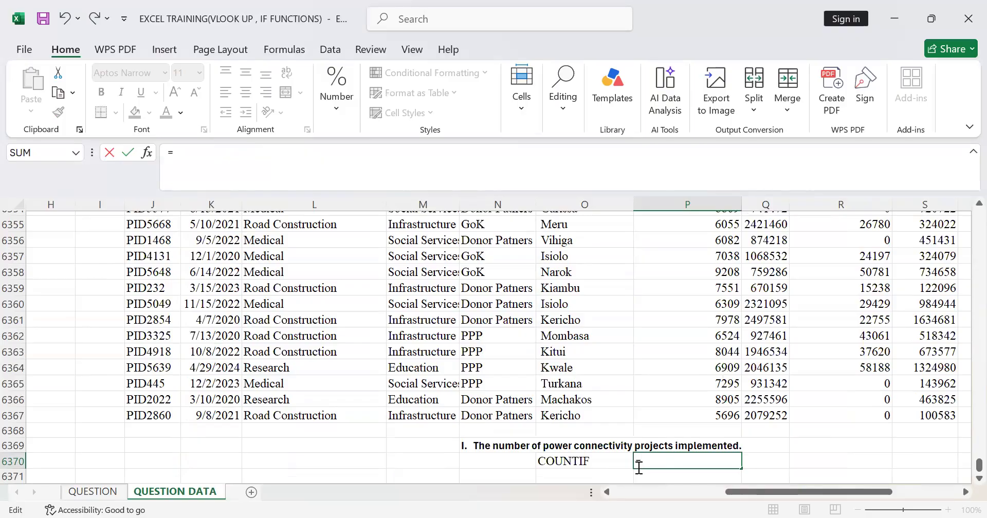
text(COUNT)
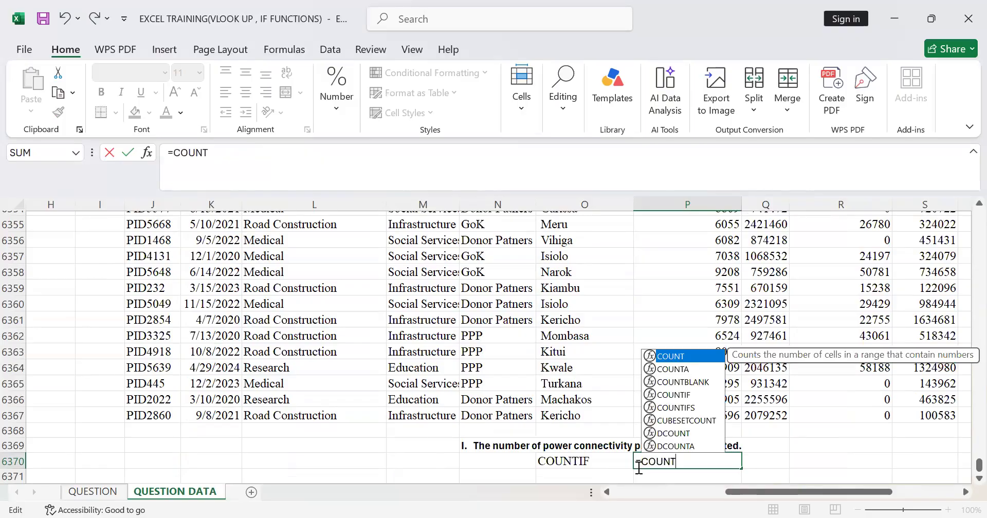
text(IF)
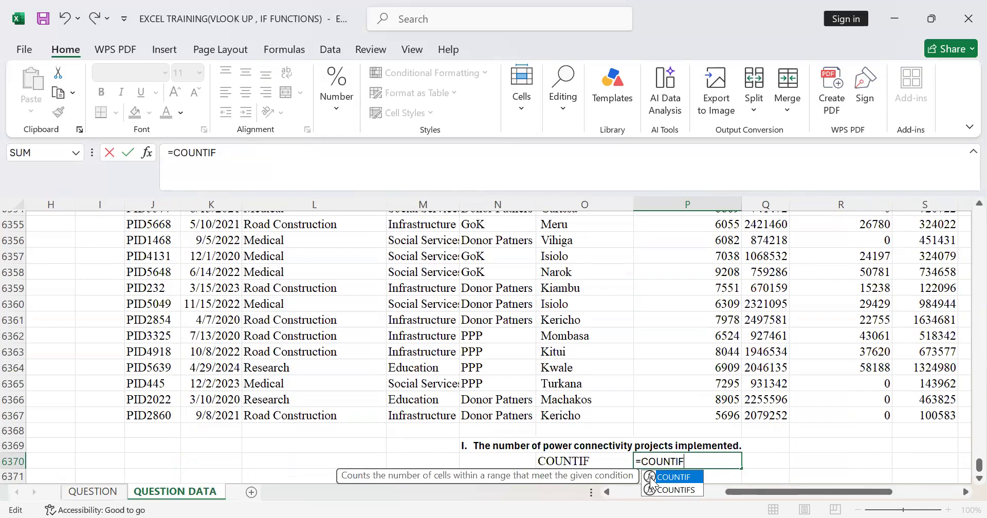
double_click(678, 477)
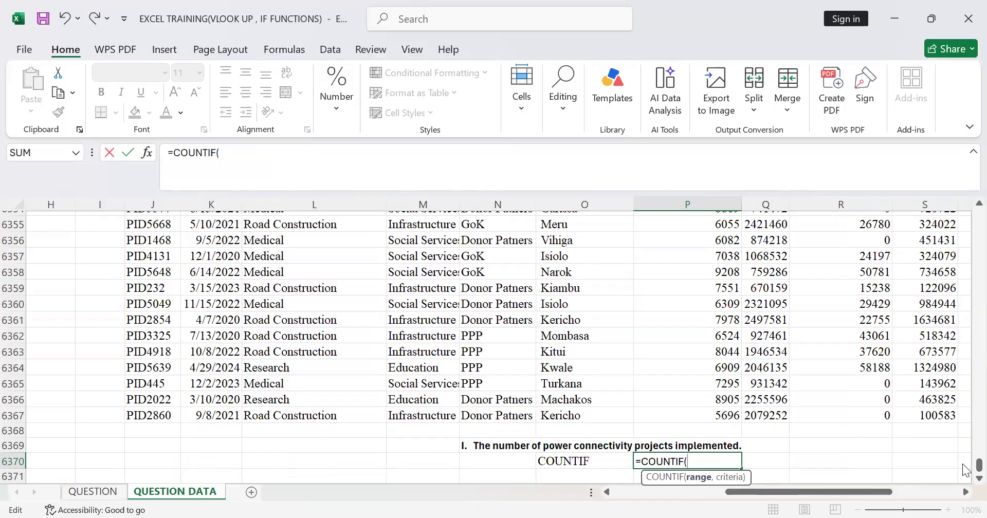
drag(964, 468, 964, 165)
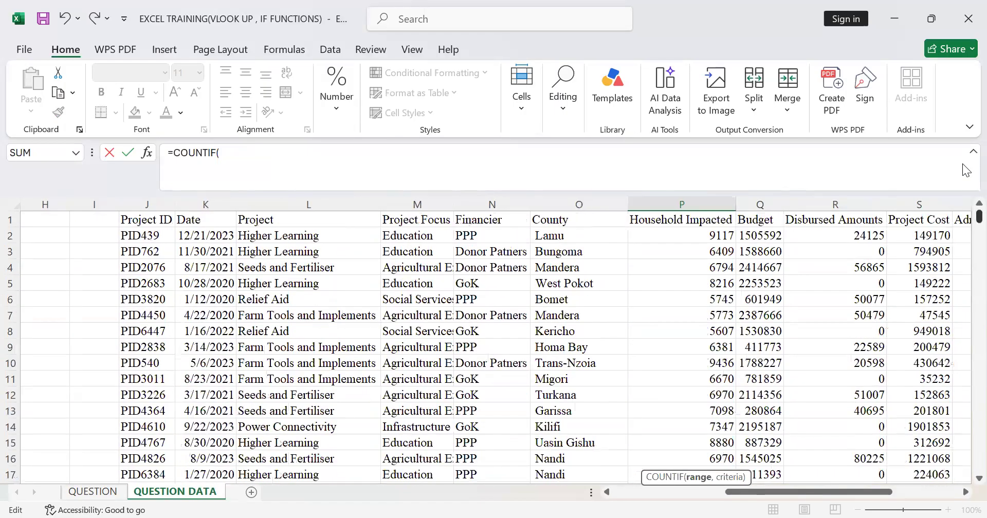
click(312, 234)
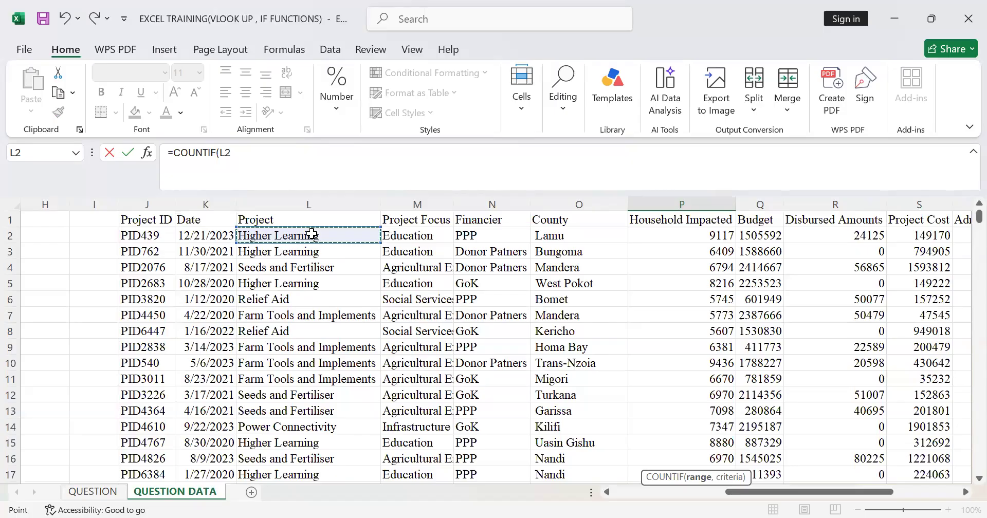
key(ctrl+shift+Down)
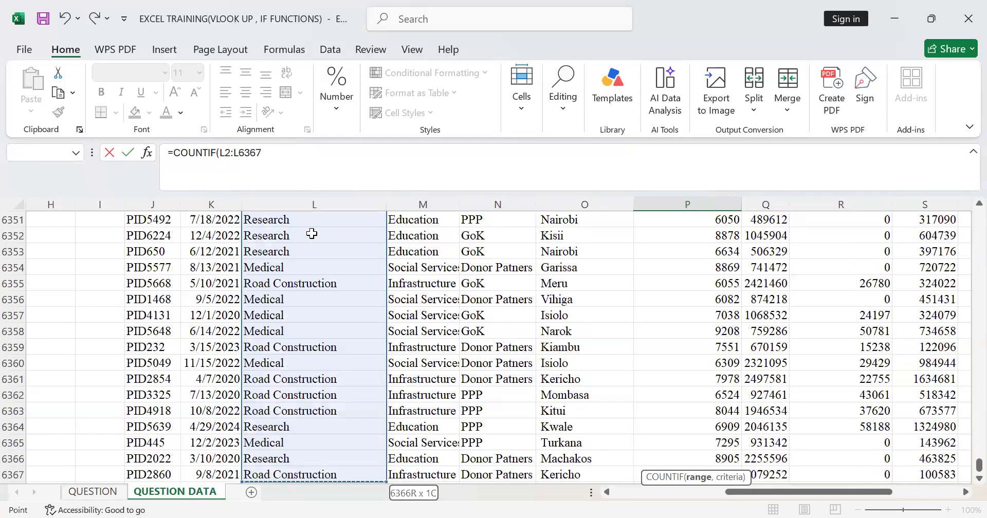
click(269, 156)
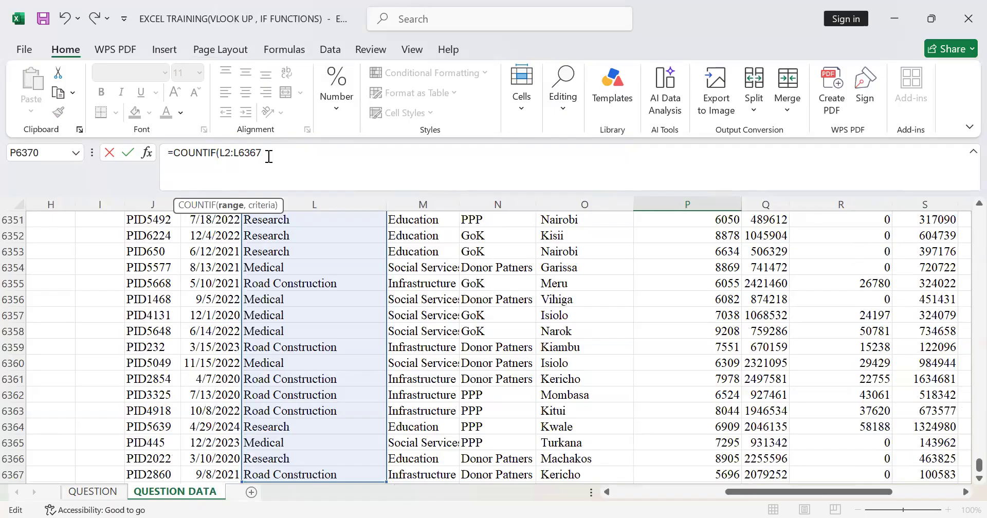
text(,)
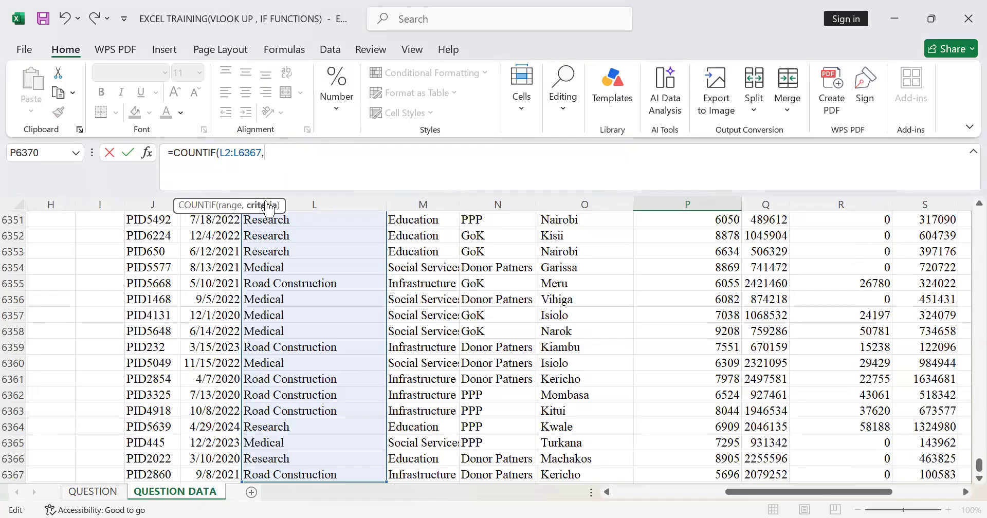
drag(966, 460, 966, 244)
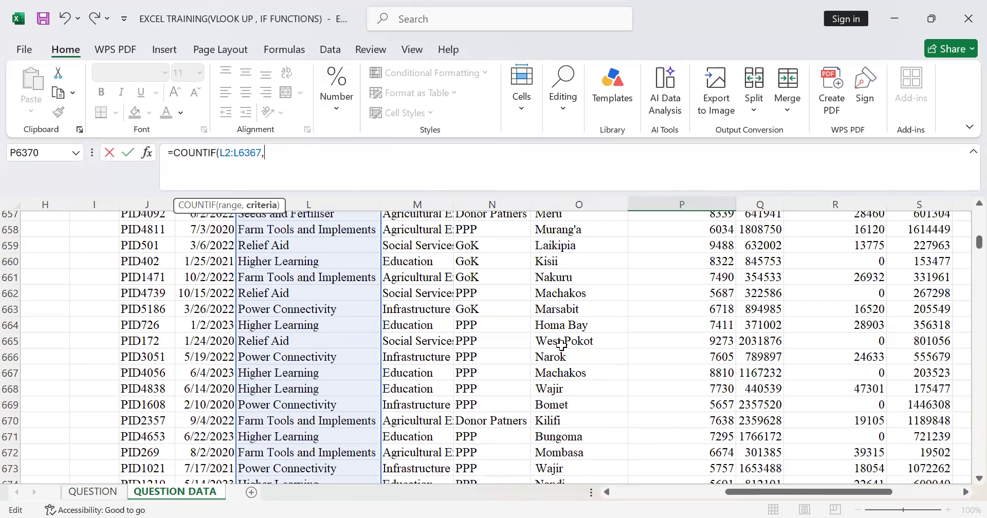
click(294, 356)
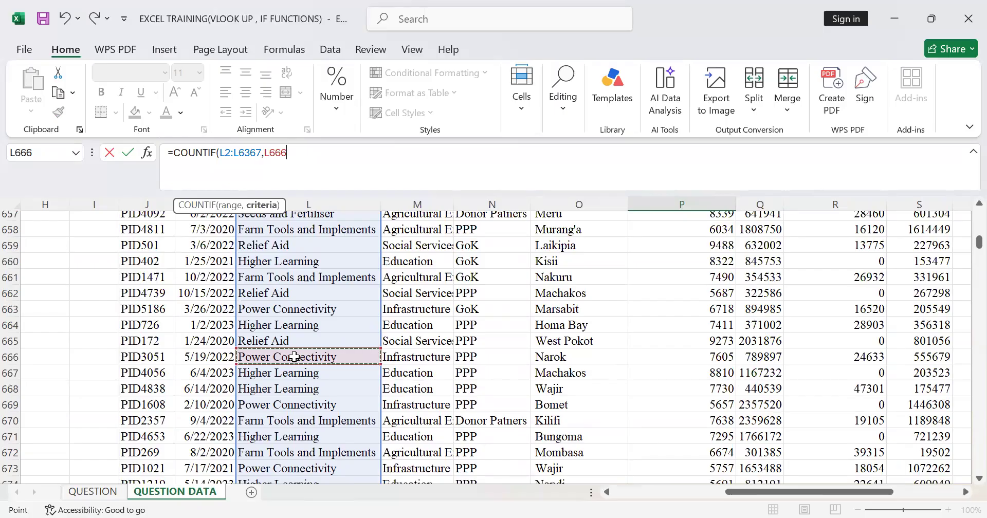
text())
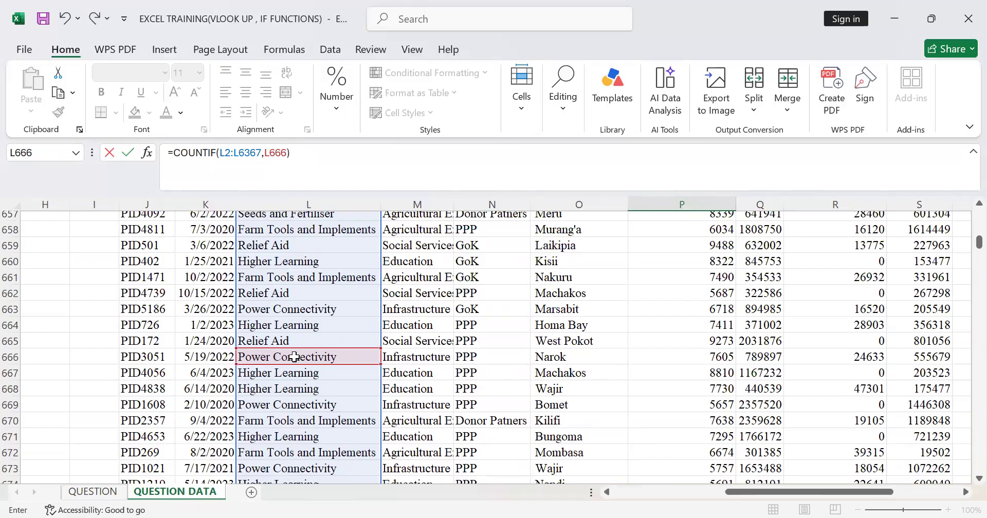
key(Return)
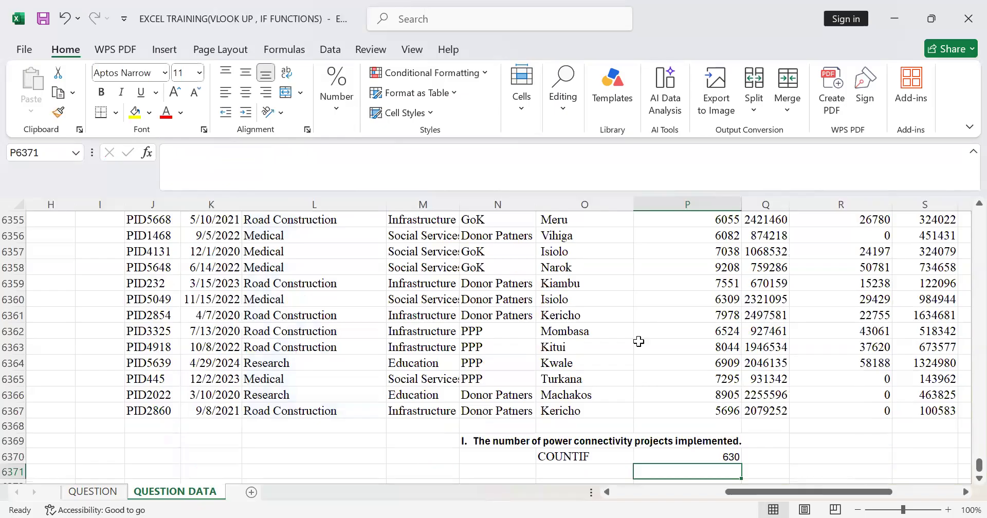
Make the power connectivity count in P6370 bold.
scroll(630, 425, down, 10)
scroll(630, 426, up, 10)
click(595, 455)
click(699, 450)
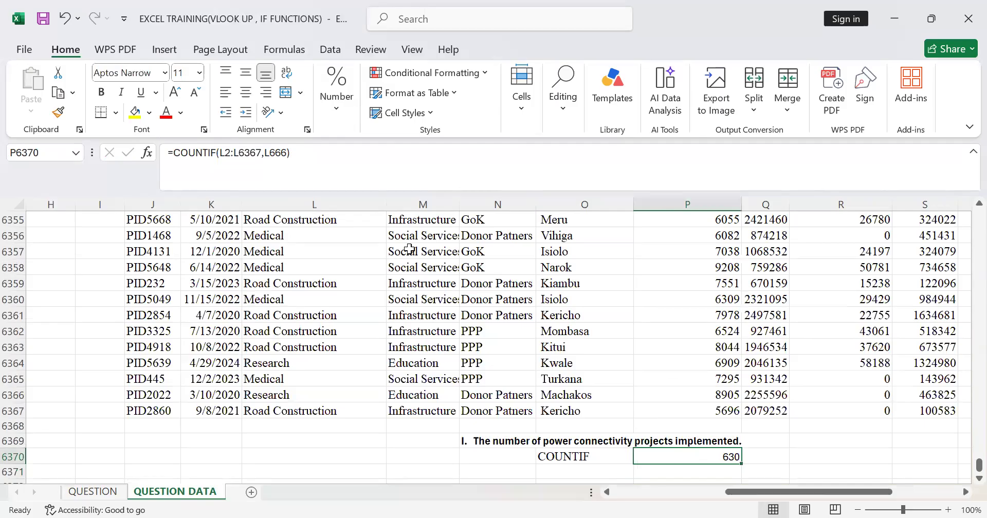
click(101, 93)
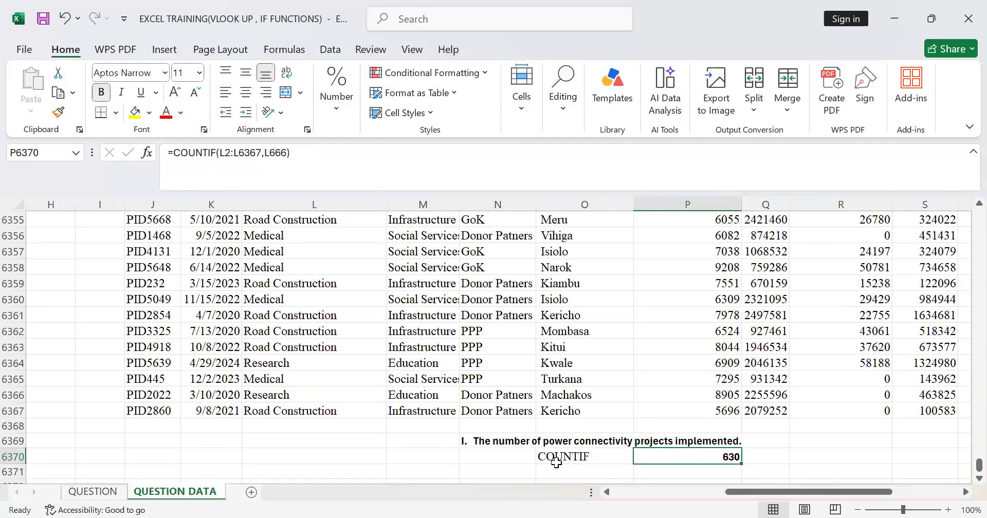
Review the COUNTIF formula in P6370 and examine the Project column entries it covers.
double_click(713, 456)
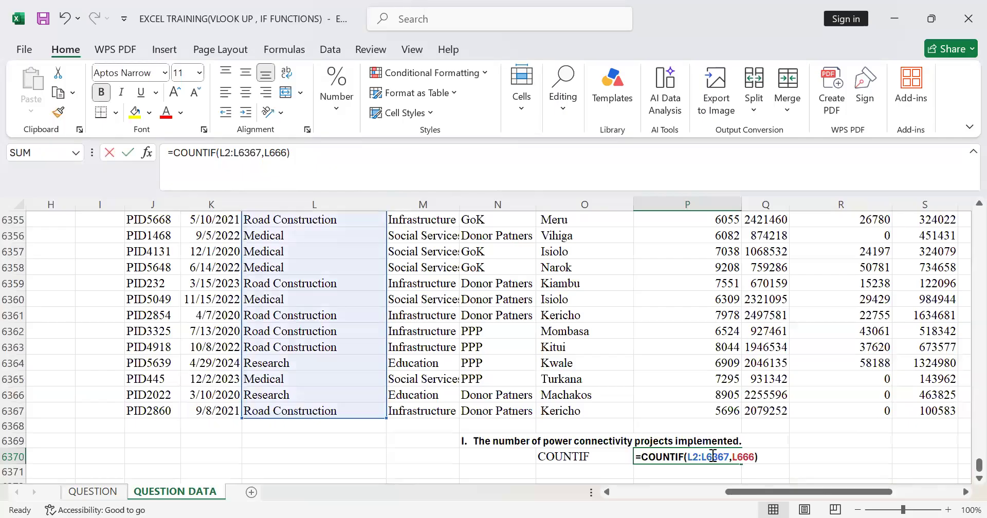
key(Return)
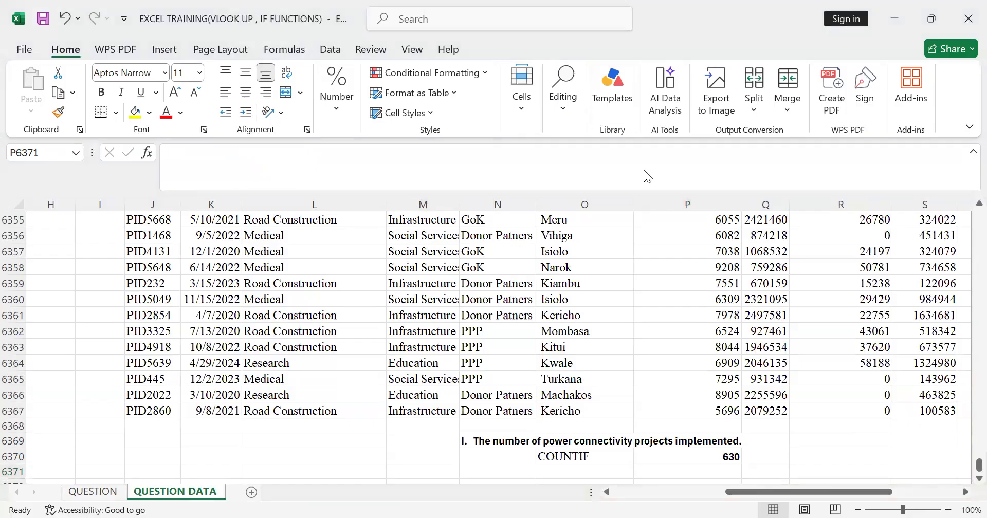
scroll(744, 265, down, 1)
scroll(744, 264, up, 20)
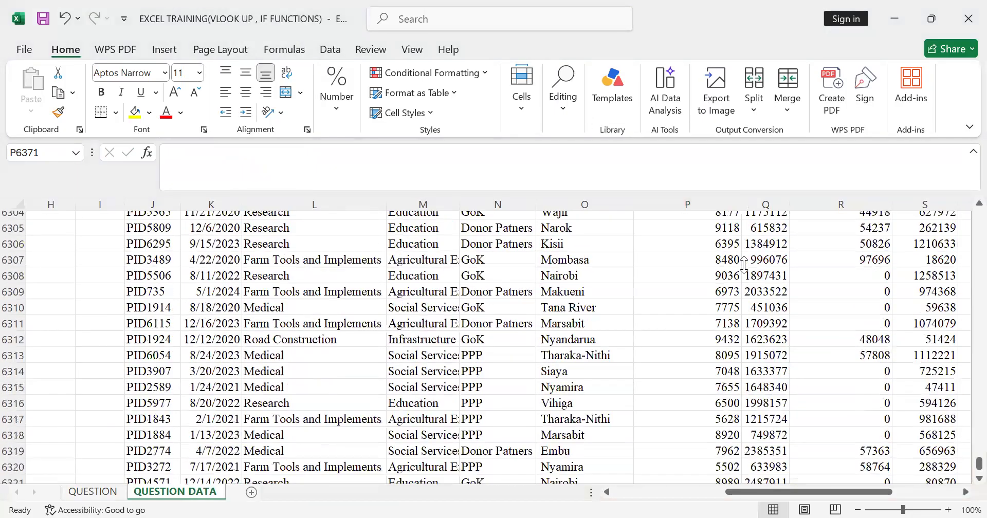
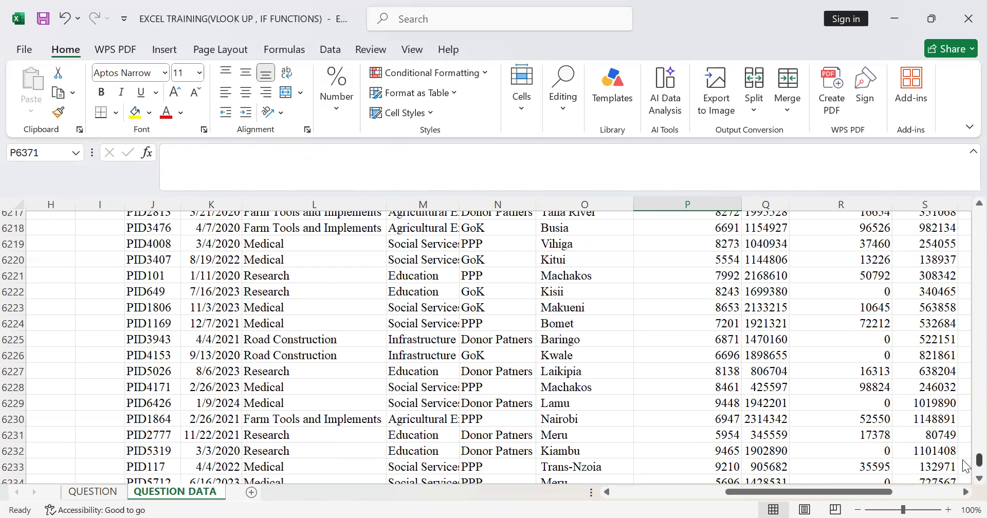
drag(979, 460, 966, 68)
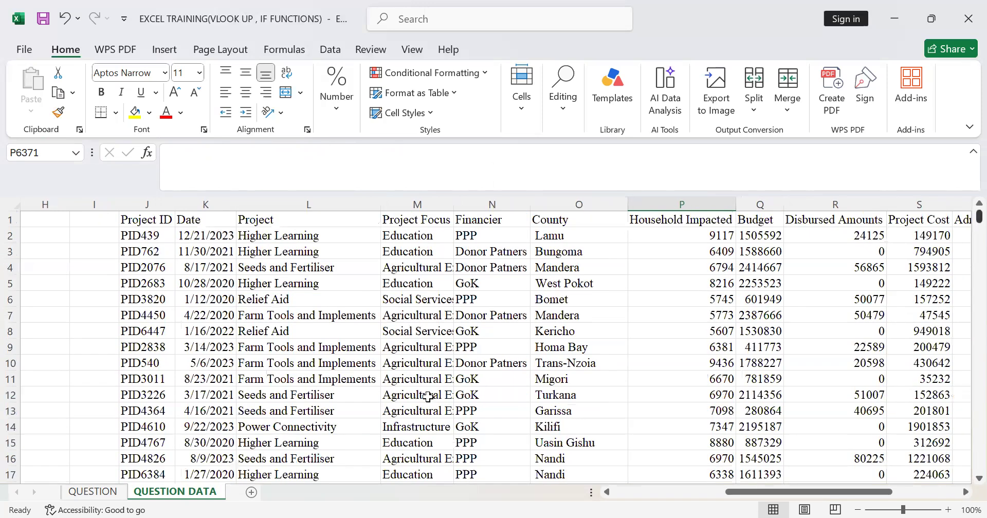
scroll(427, 393, down, 2)
scroll(426, 393, down, 4)
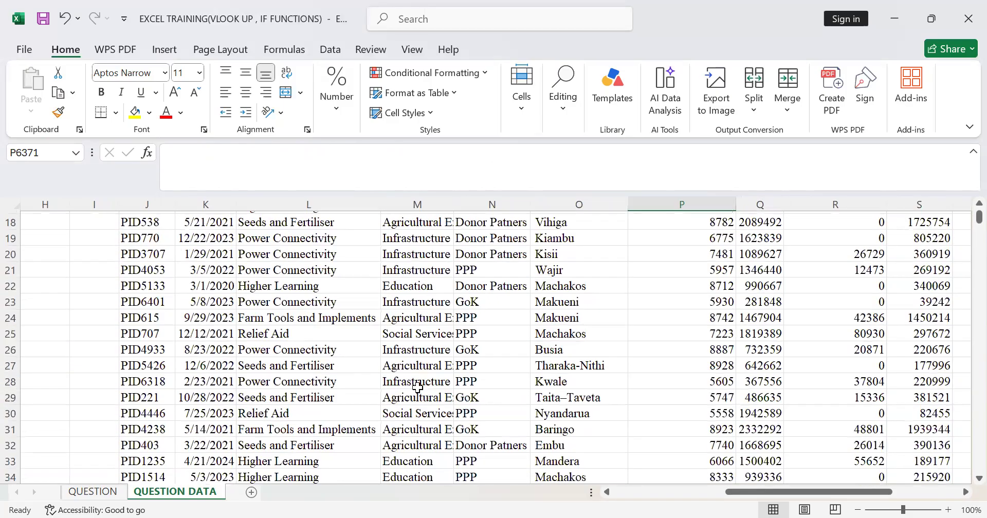
scroll(315, 280, up, 2)
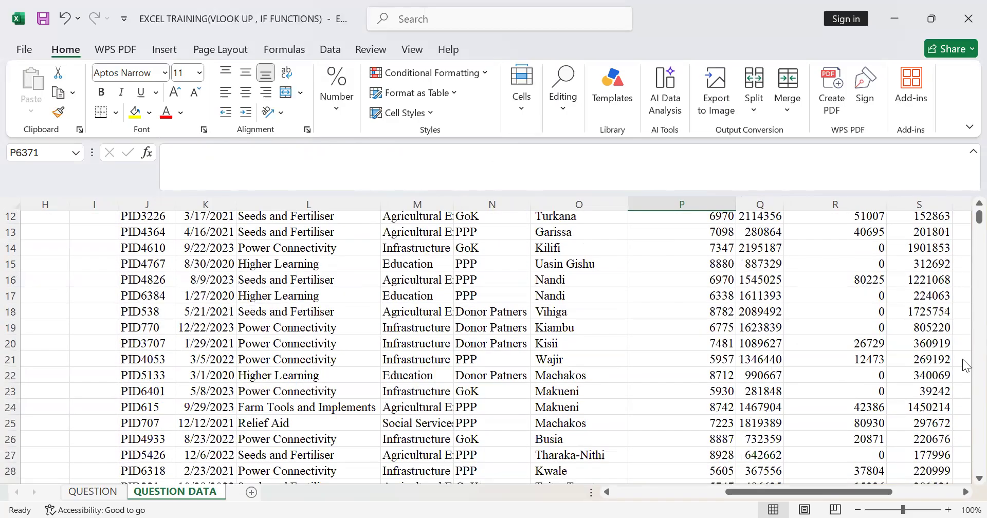
Look through the project records above the answer area and recheck the COUNTIF formula in P6370.
scroll(965, 257, down, 11)
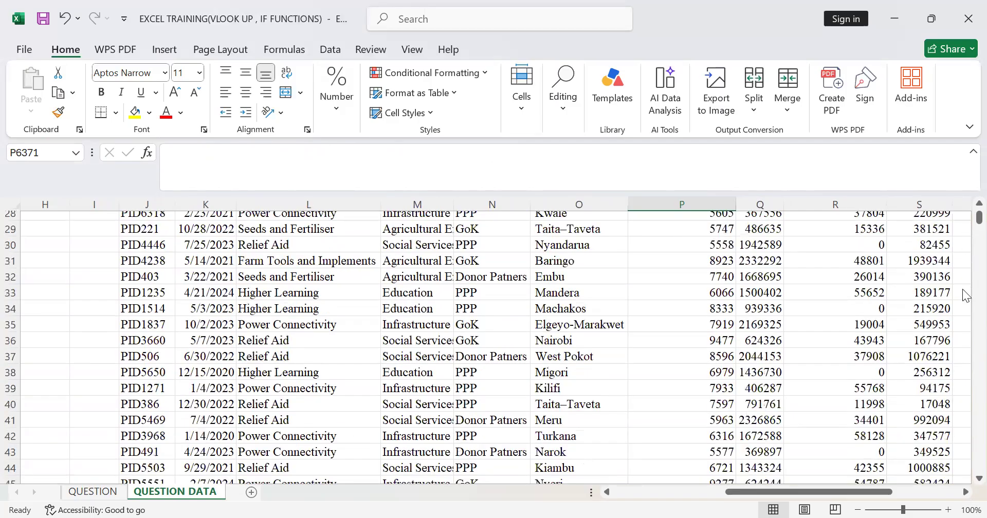
drag(979, 217, 965, 498)
scroll(718, 443, down, 4)
scroll(672, 396, up, 3)
click(687, 415)
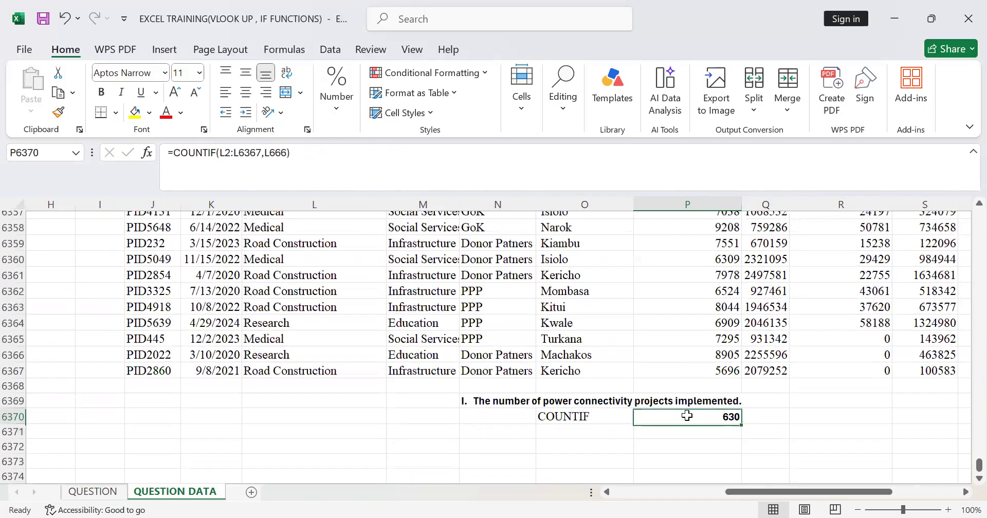
click(561, 446)
scroll(671, 410, down, 3)
scroll(630, 388, up, 11)
scroll(619, 387, down, 10)
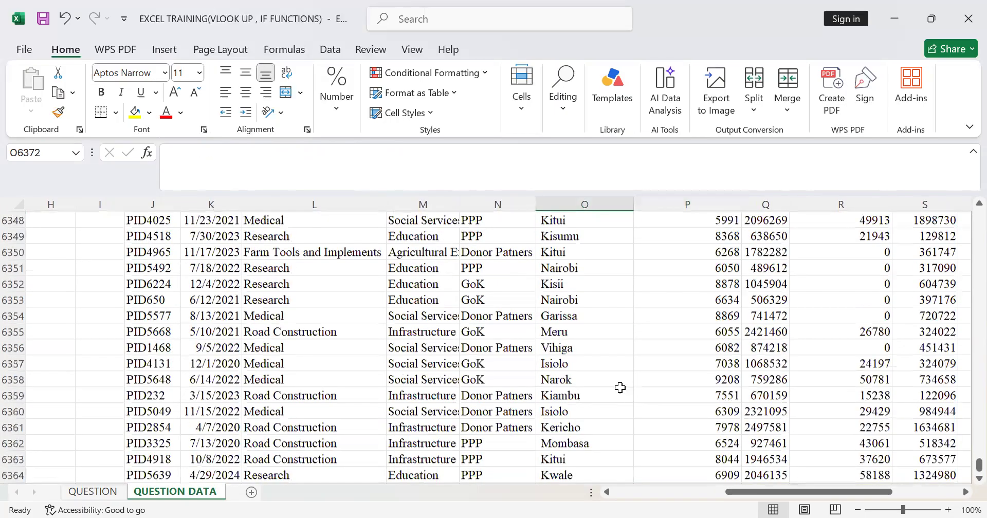
Enter the label COUNT in O6371, beneath the COUNTIF label.
click(597, 341)
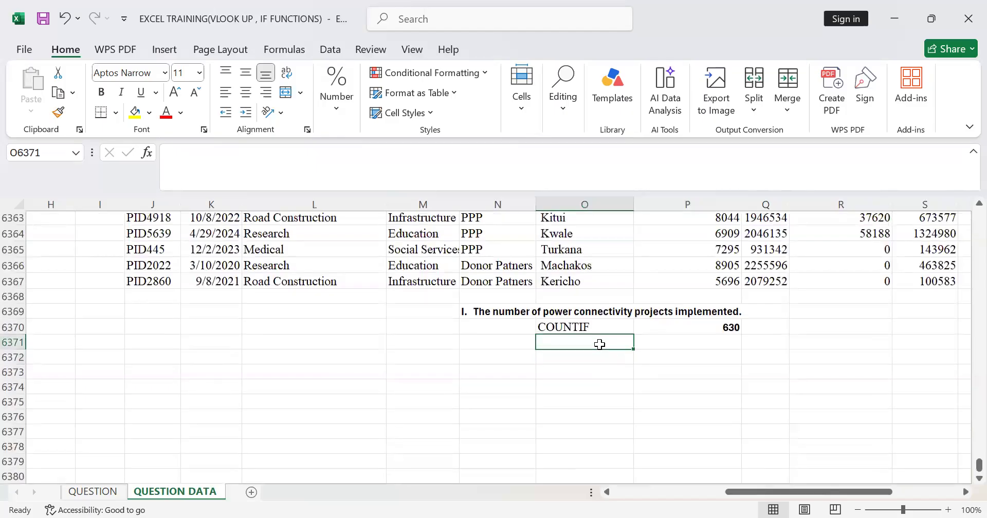
text(COUN)
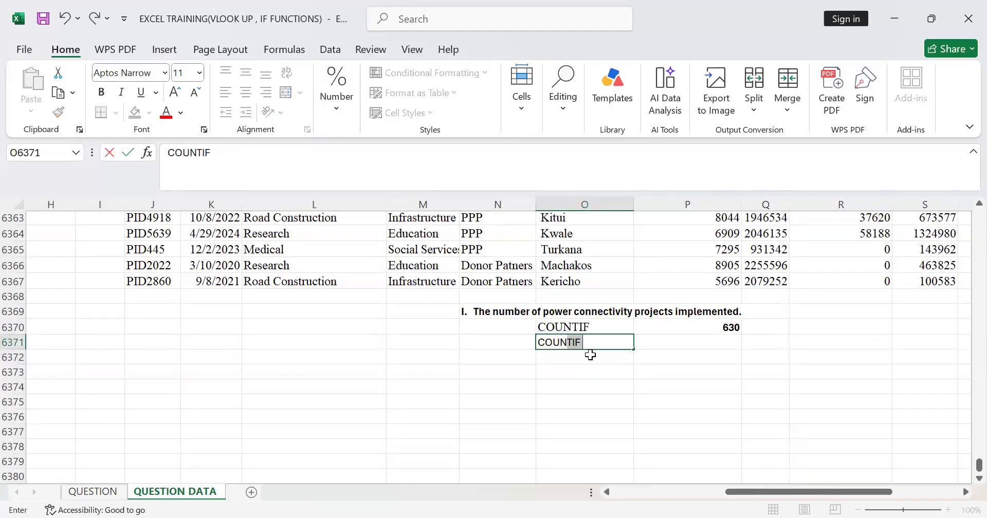
text(T)
click(591, 339)
key(BackSpace)
key(BackSpace)
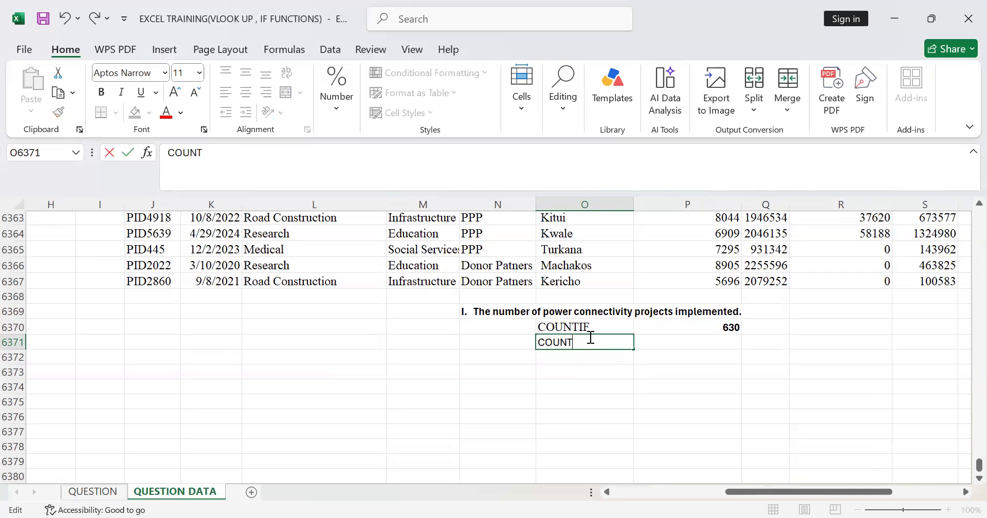
Enter the labels COUNTA in O6372 and COUNTIFS in O6373.
click(560, 358)
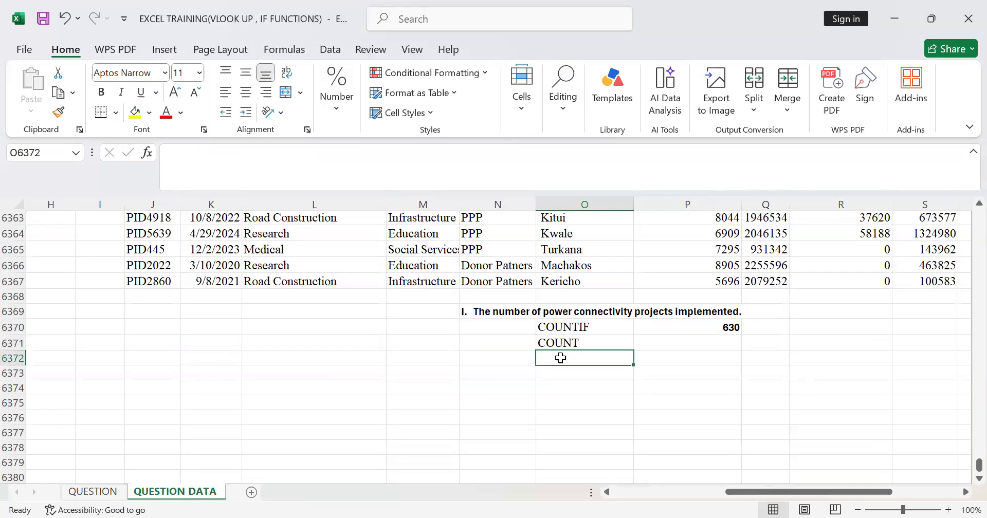
text(COUNTA)
click(577, 374)
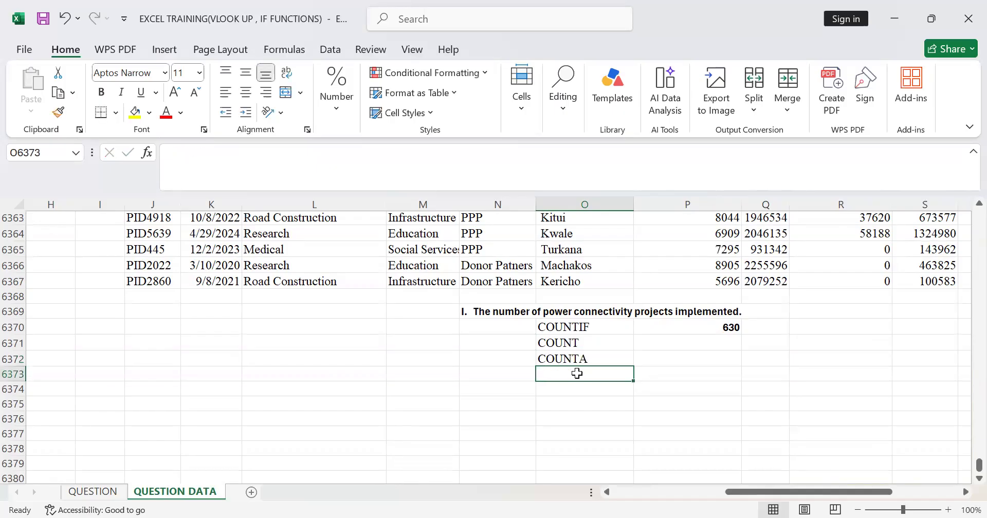
text(COUN)
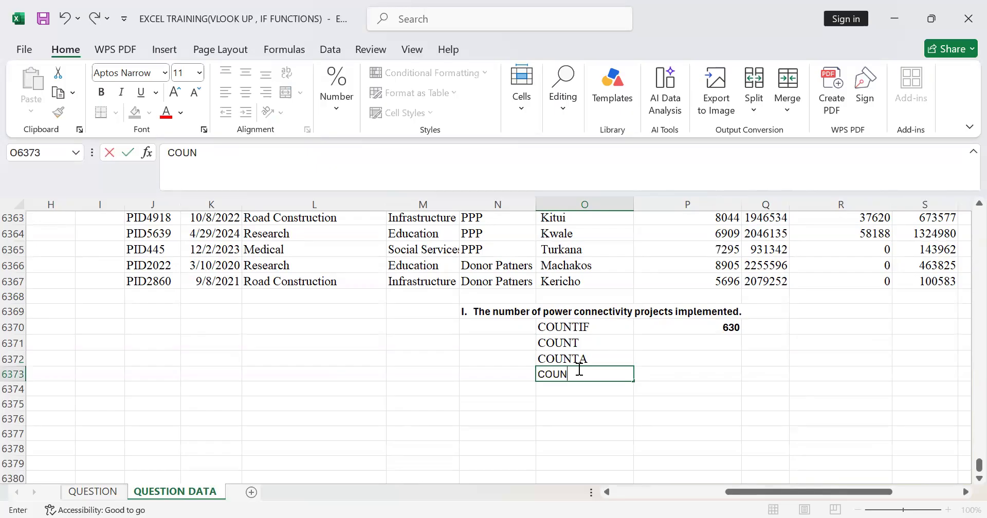
text(TIFS)
click(646, 342)
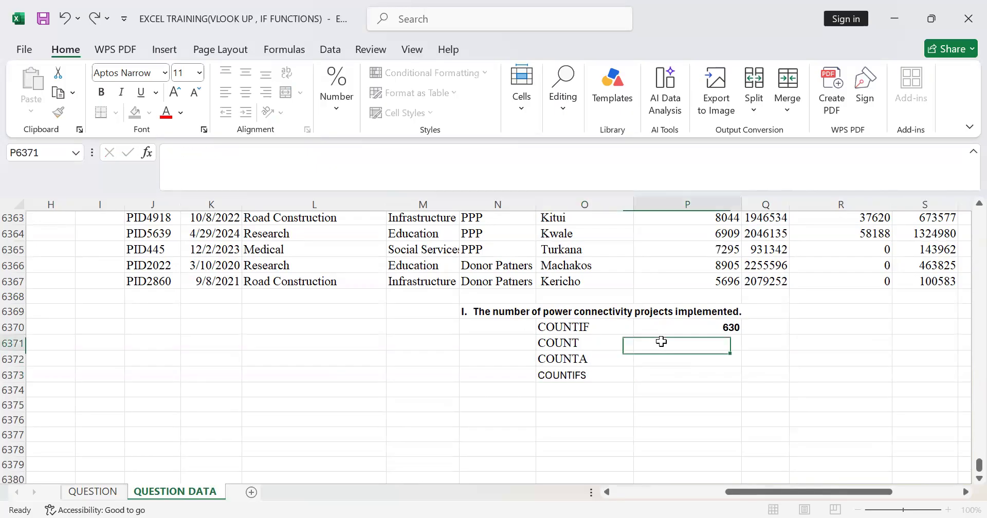
click(614, 344)
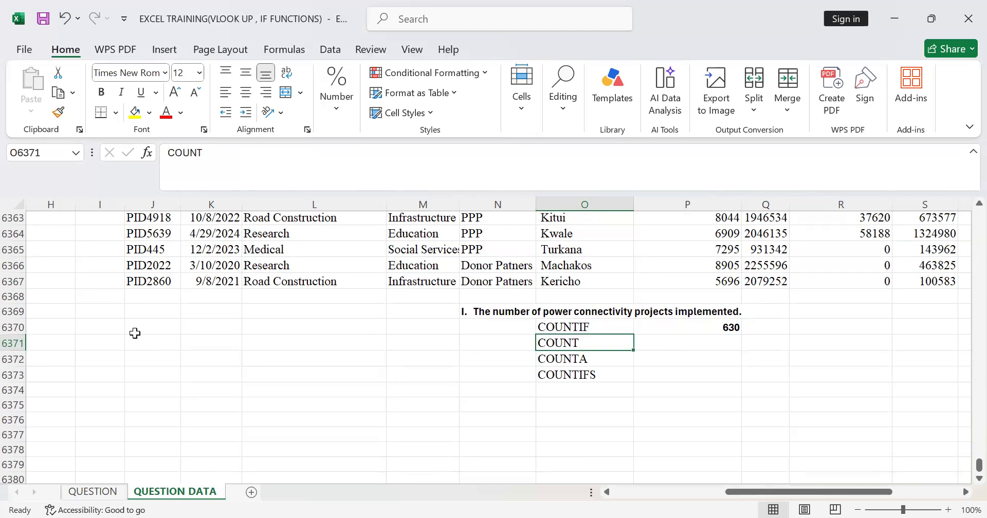
Enter the sample numbers 1 in I6370, 3 in J6370, 5 in K6371 and 6 in L6371.
click(100, 323)
text(1)
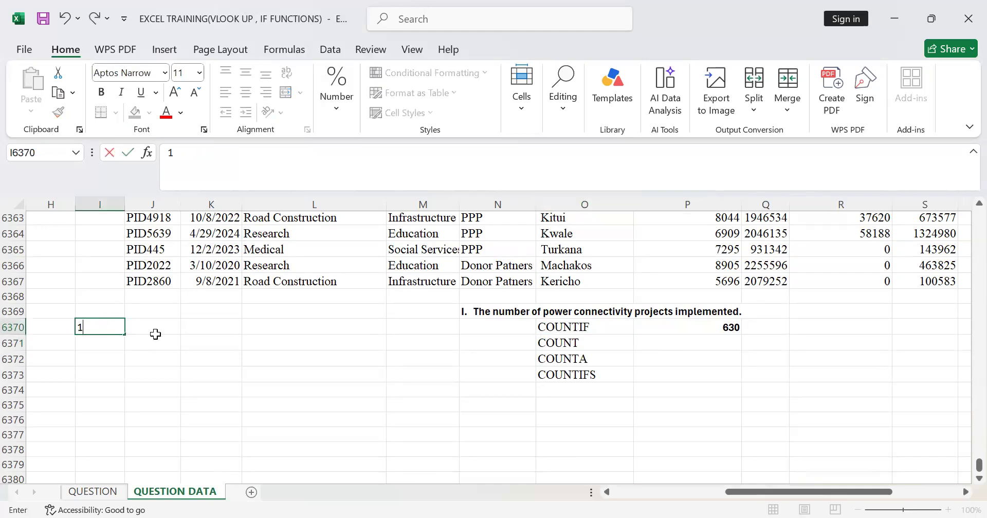
click(166, 330)
text(3)
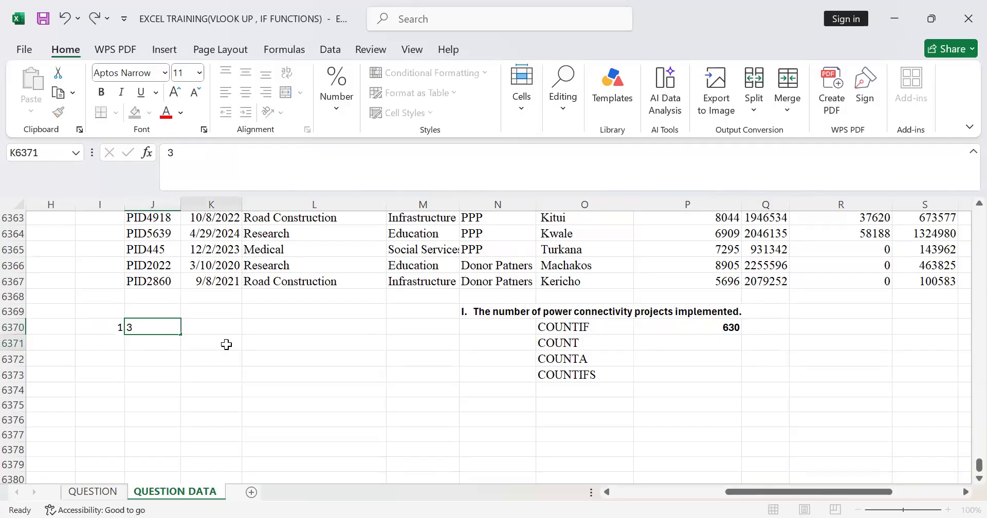
click(225, 344)
text(5)
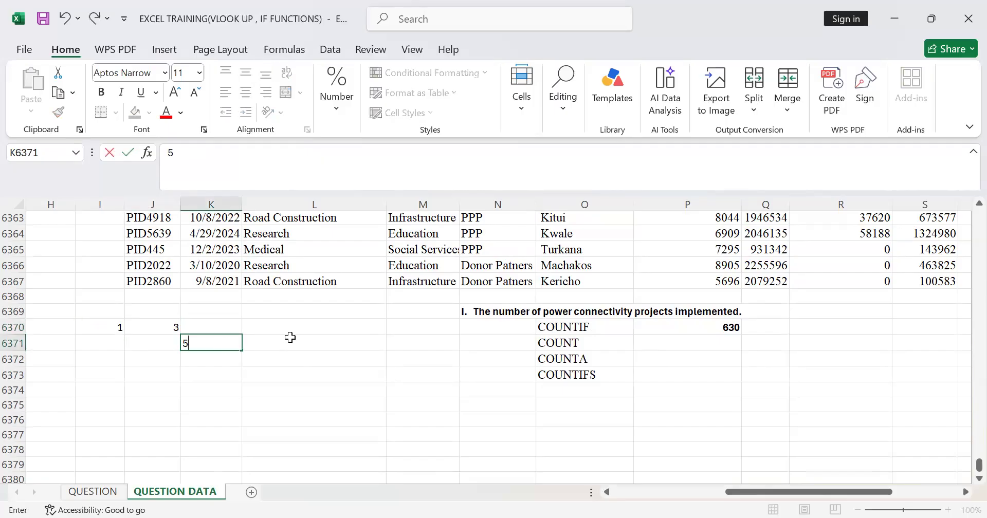
click(289, 339)
text(6)
Extend the sample block with 6 in J6372, the letter R in K6374 and 6 in L6373.
click(144, 358)
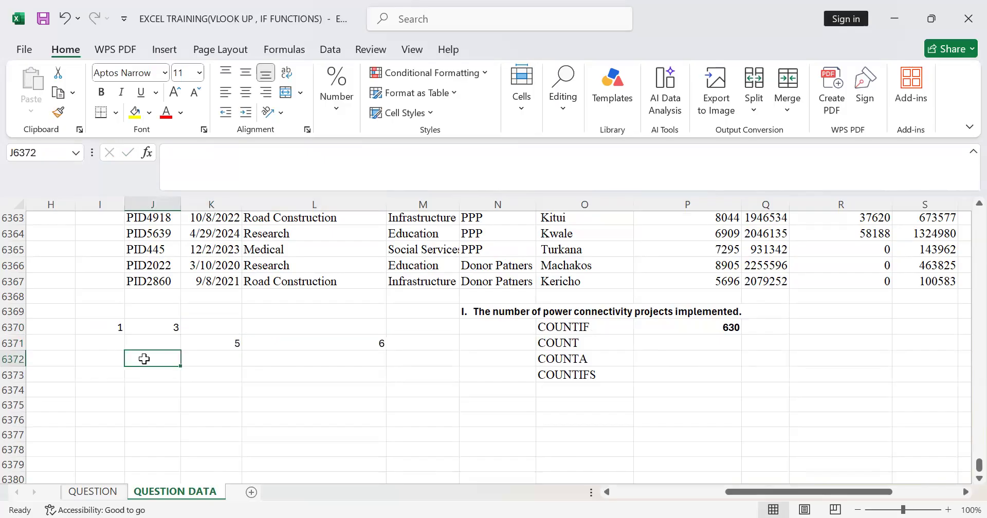
text(6)
click(227, 386)
text(R)
click(262, 375)
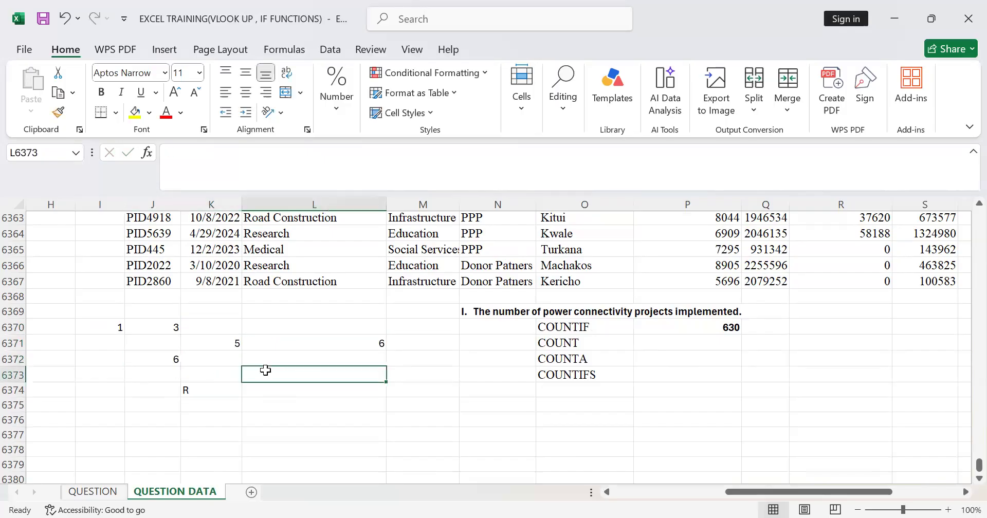
text(6)
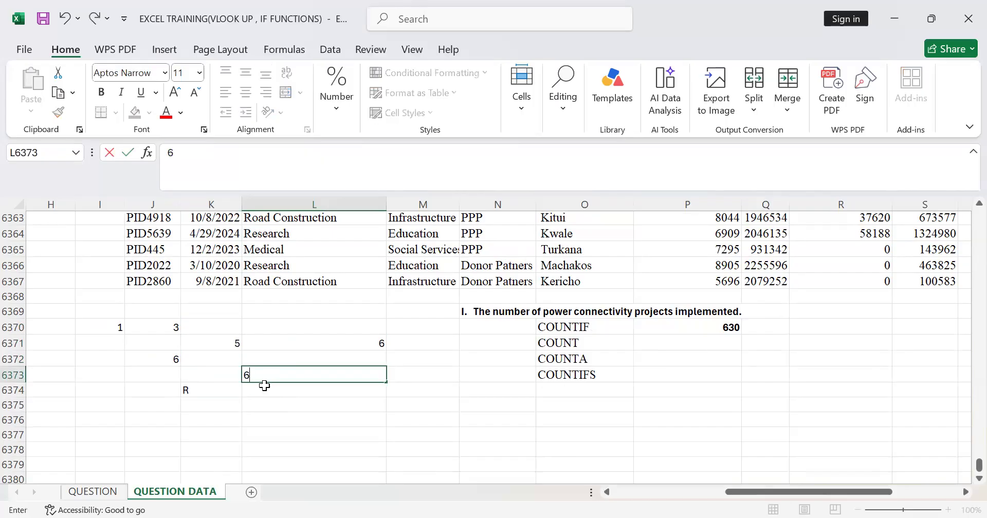
Build a COUNT formula in L6375 over the sample range I6370:L6374.
click(260, 409)
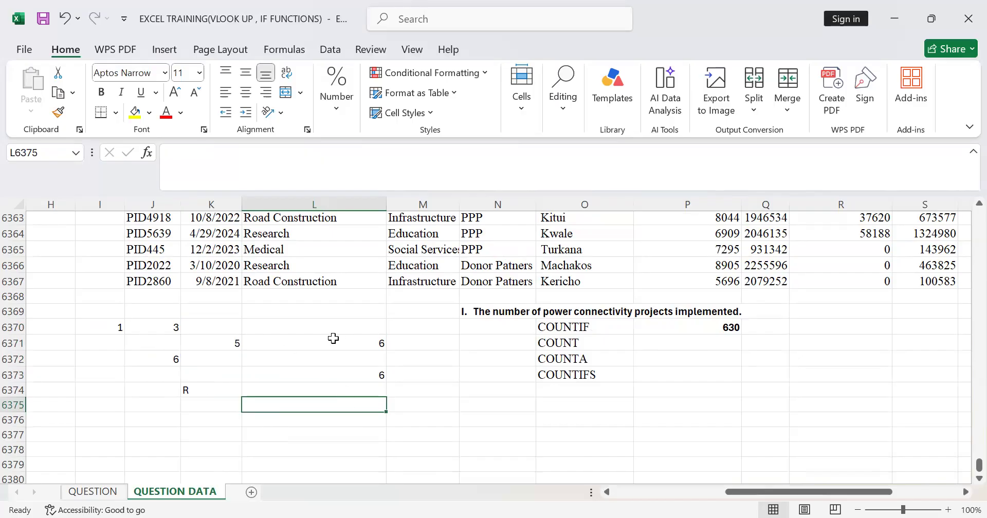
text(=)
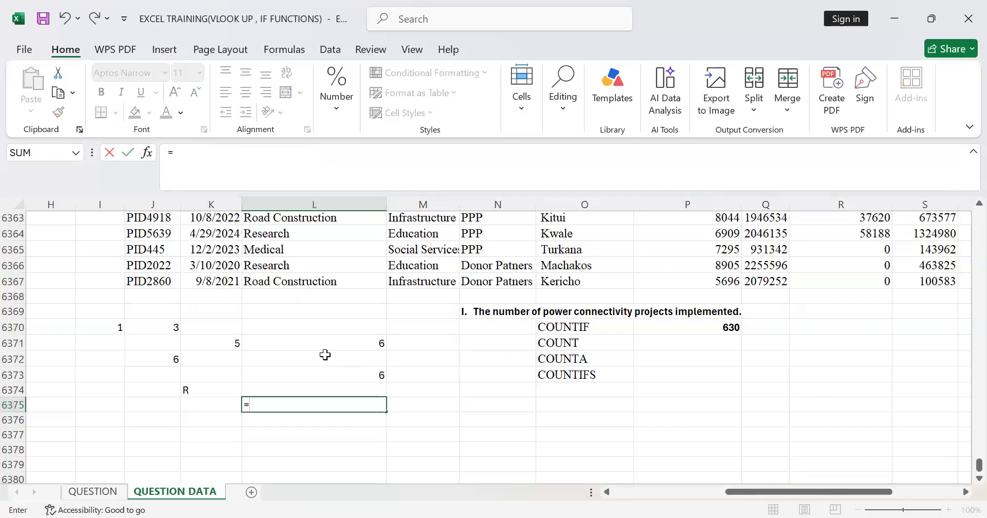
text(COUN)
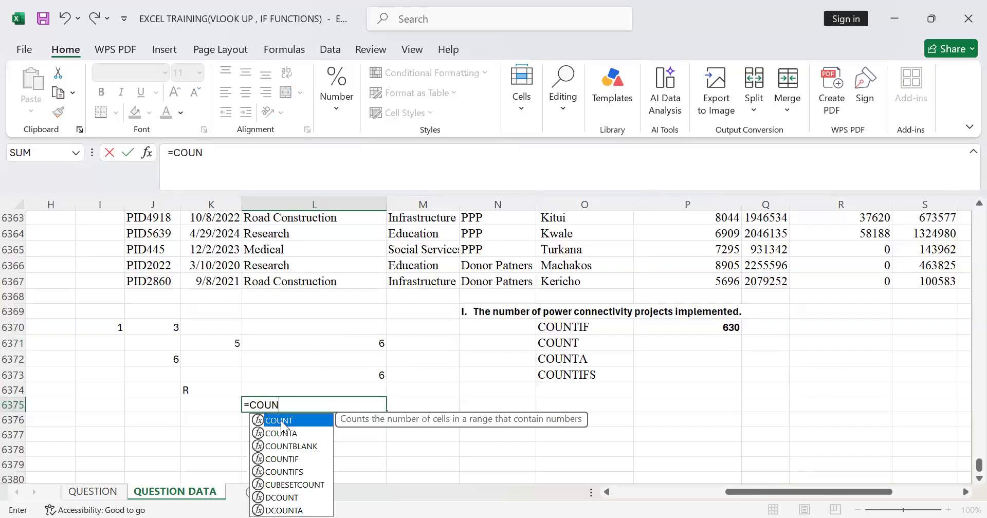
double_click(282, 421)
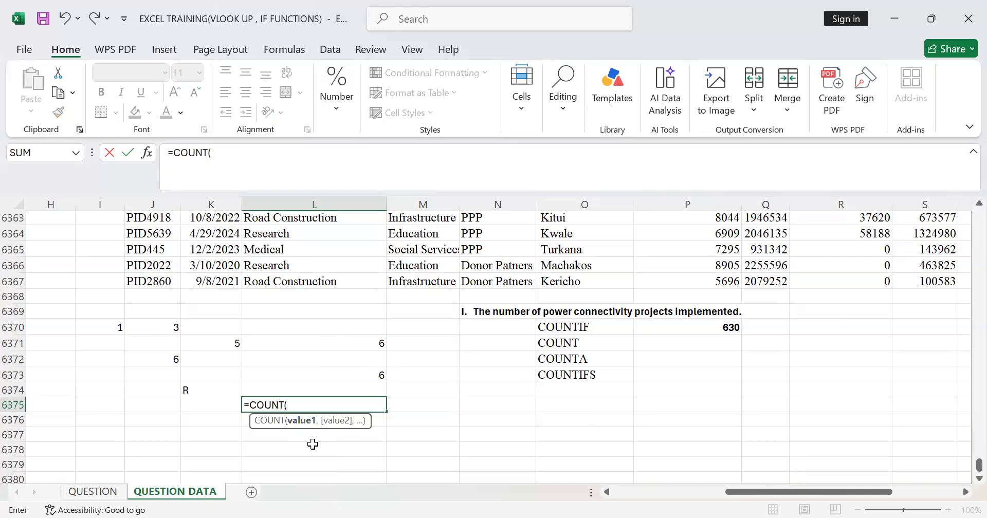
click(124, 323)
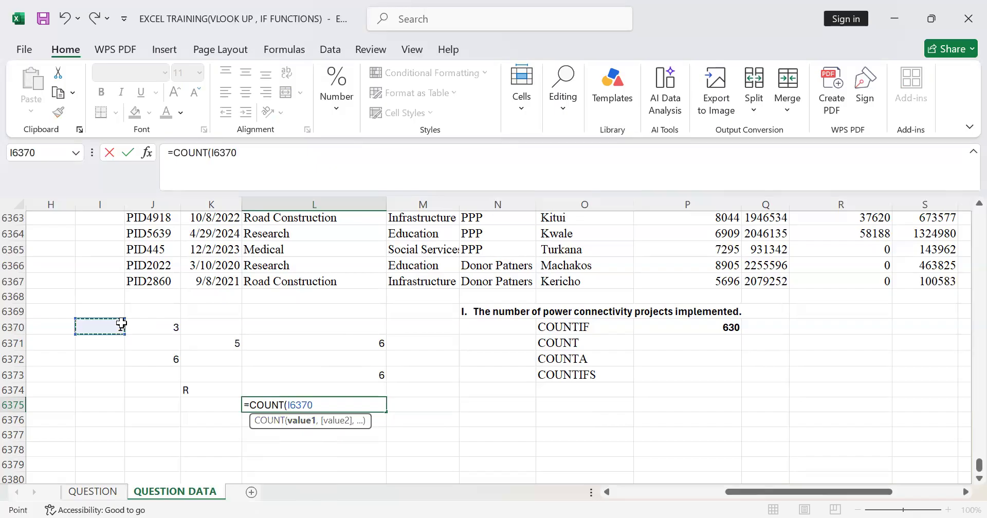
shift+click(287, 389)
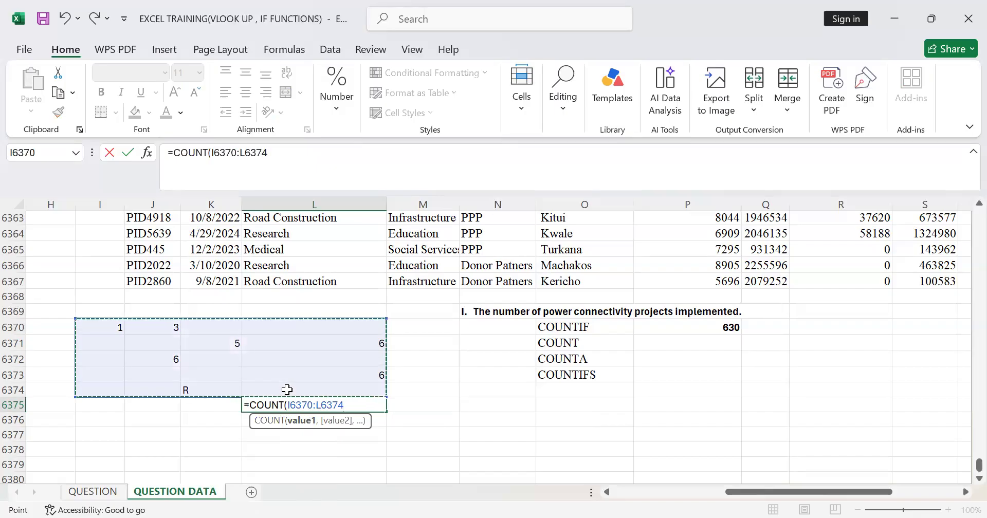
Complete the COUNT formula in L6375 over the range I6370:L6374.
text())
key(Return)
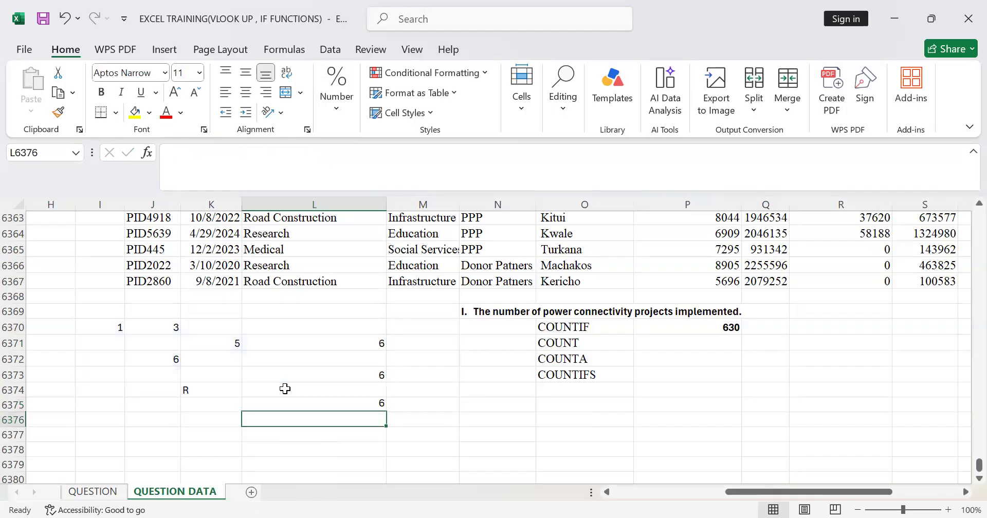
click(365, 407)
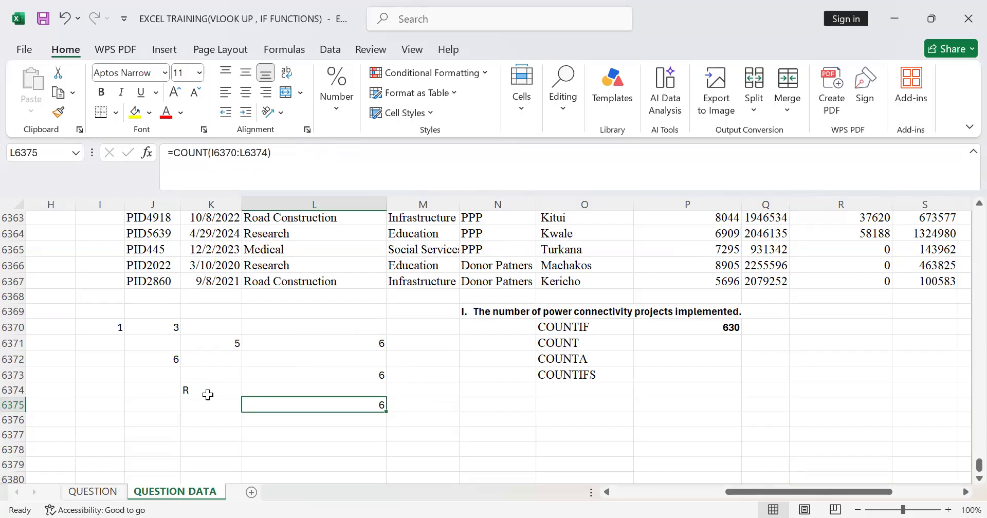
Enter the text T in cell J6373 as another non-numeric entry in the sample data.
click(152, 378)
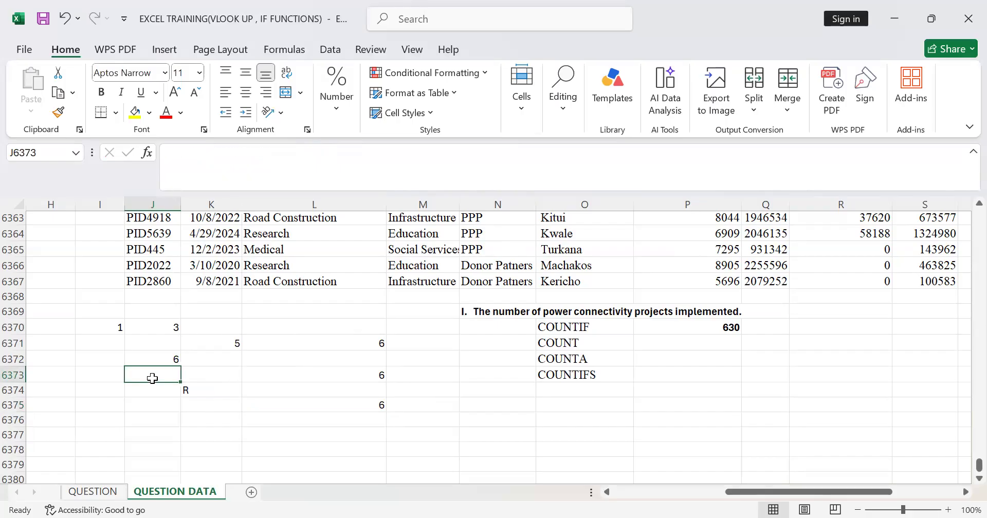
text(T)
click(208, 388)
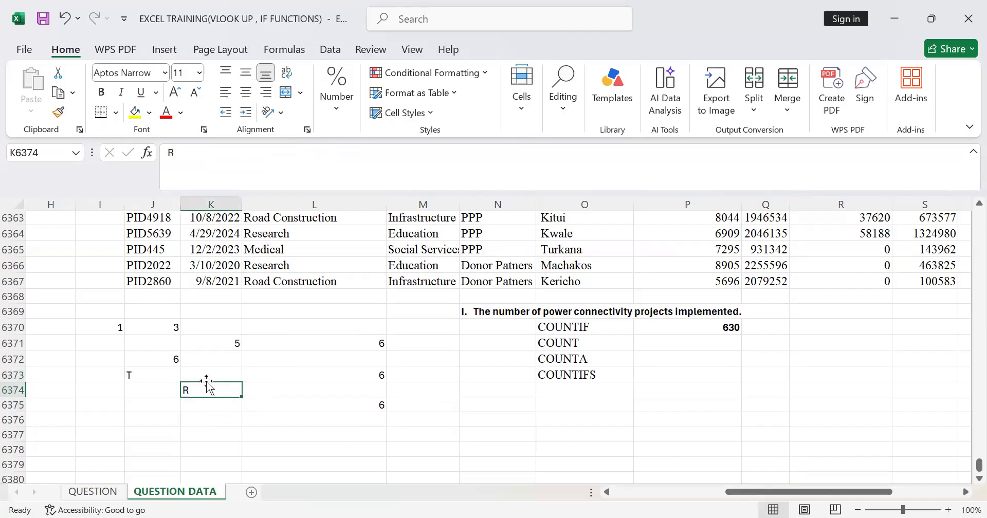
drag(121, 324, 289, 347)
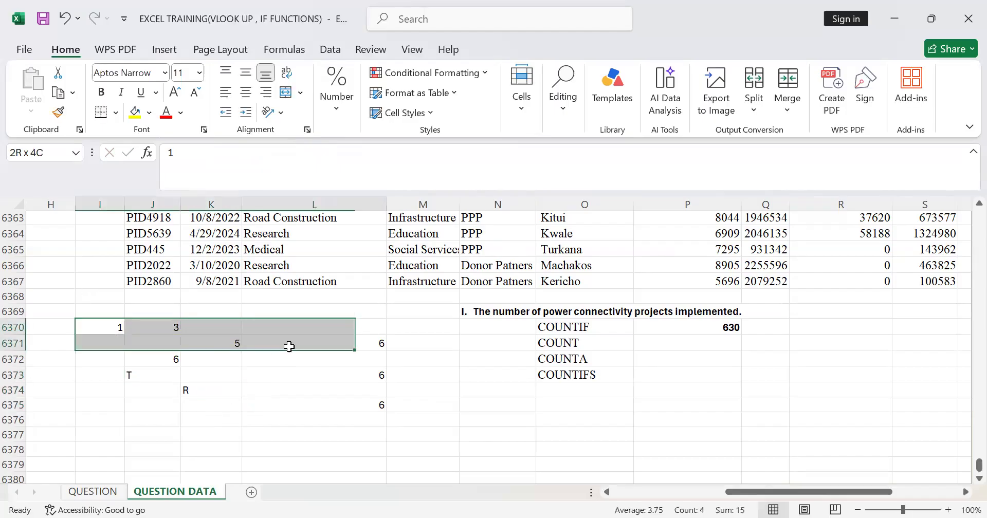
Try a COUNTA formula over I6370:L6375 in P6372, beside the COUNTA label, and undo it.
click(623, 363)
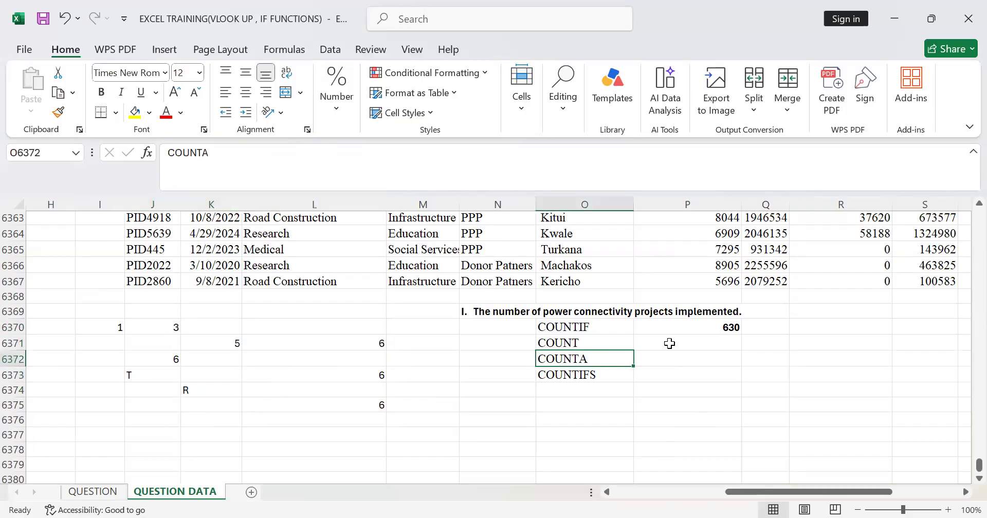
click(672, 363)
text(=)
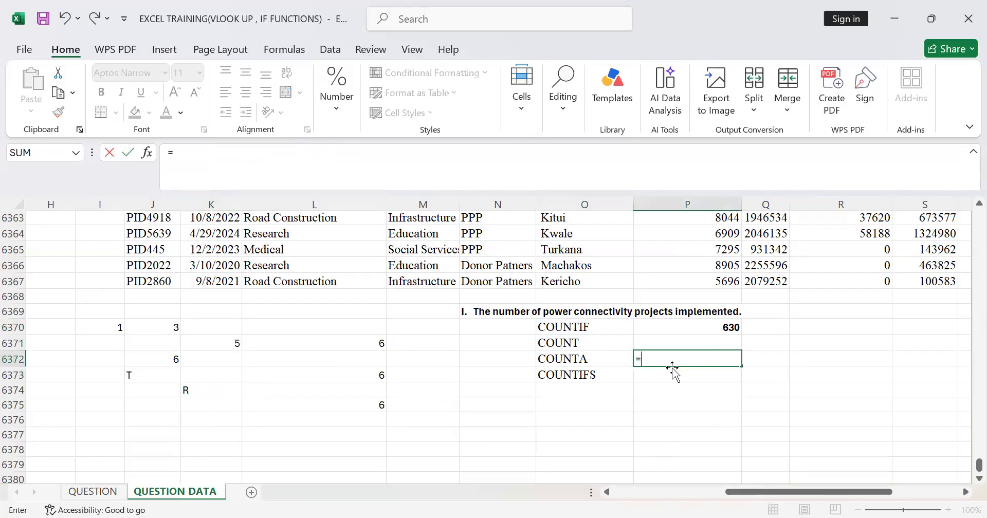
text(CL)
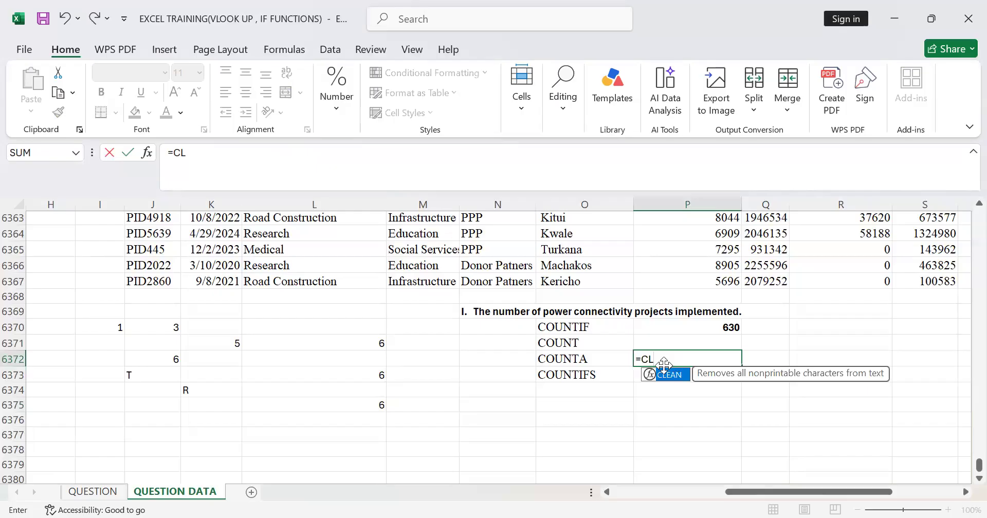
key(BackSpace)
text(OUN)
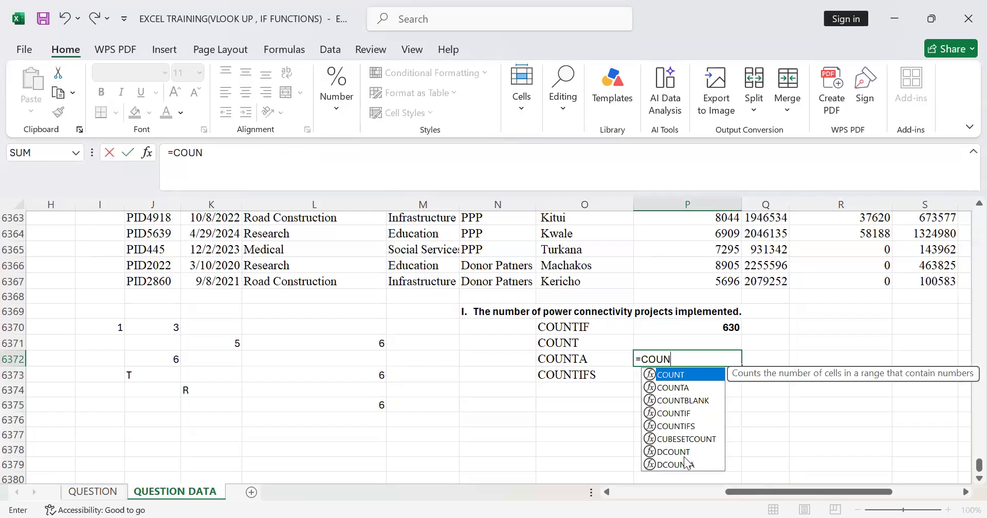
click(682, 387)
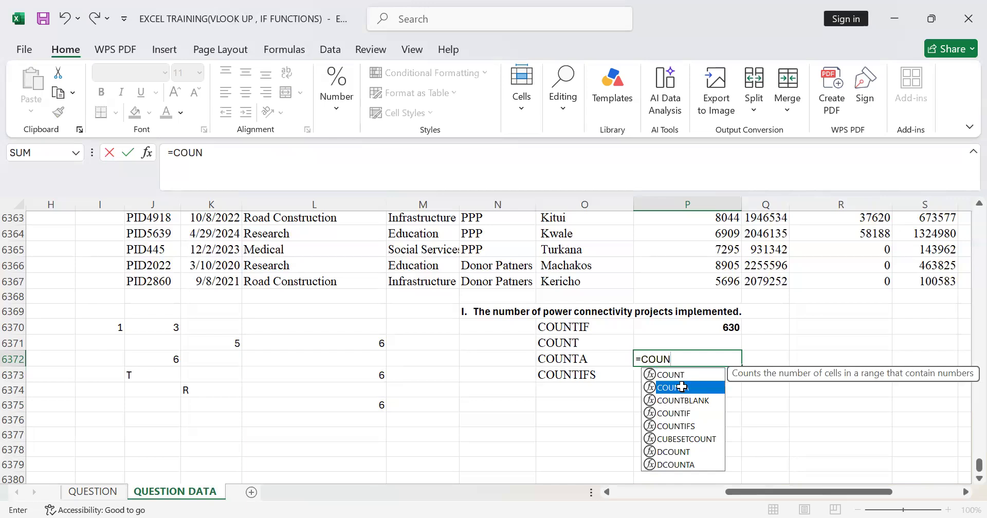
double_click(682, 387)
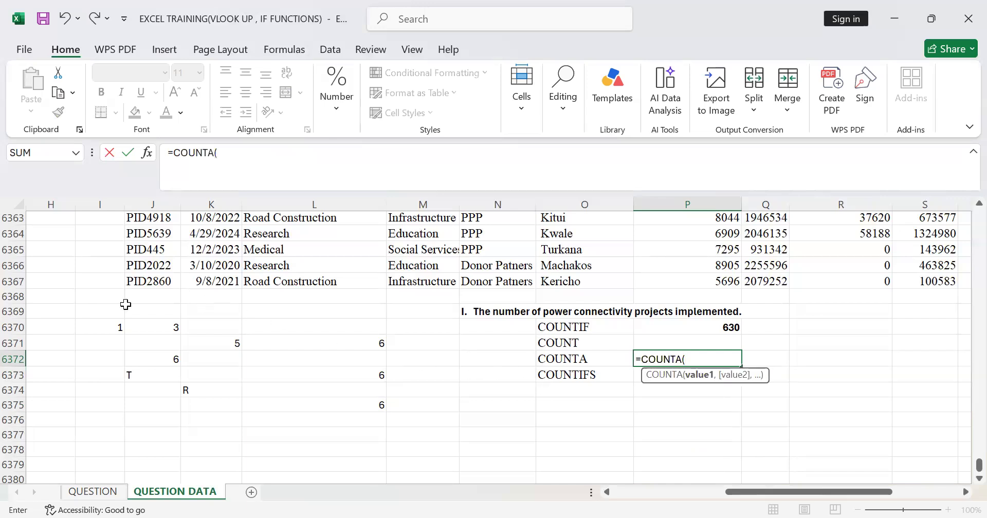
click(121, 324)
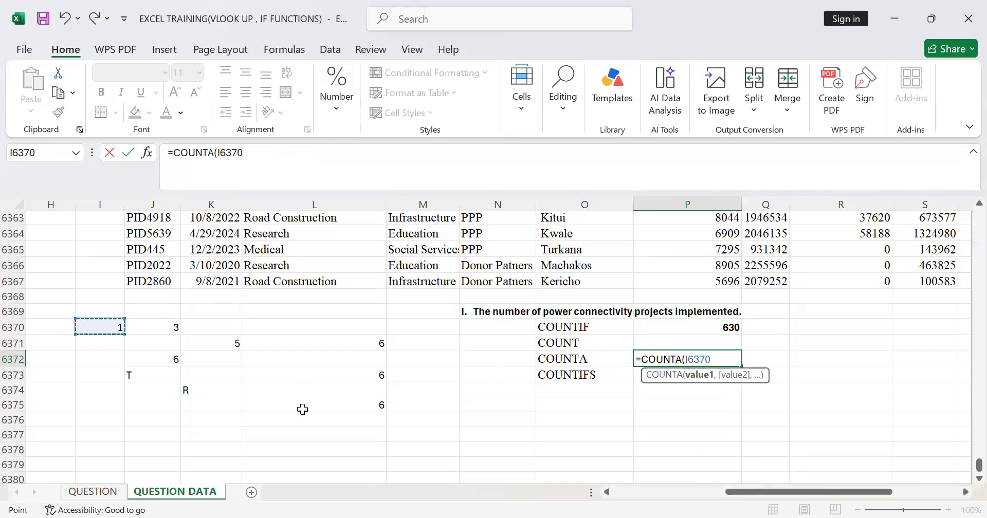
drag(121, 324, 303, 409)
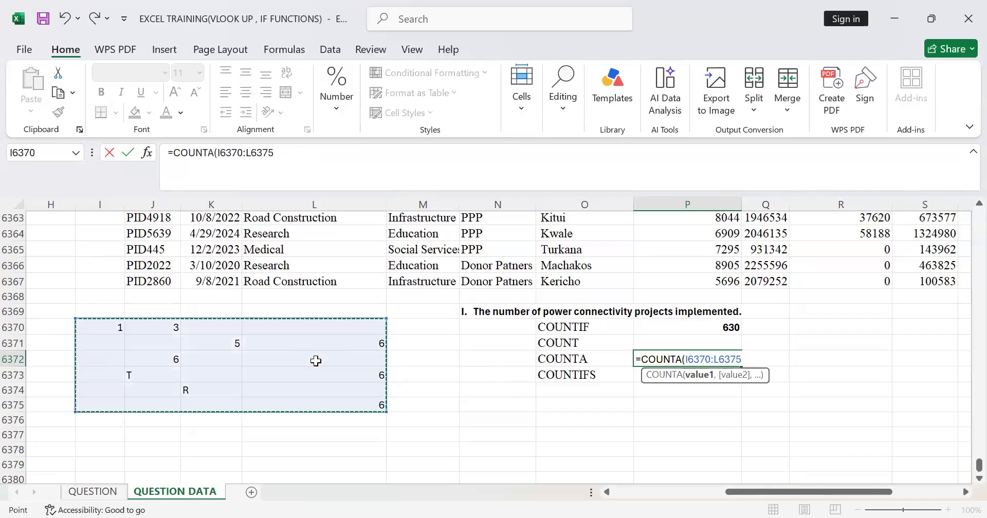
key(Return)
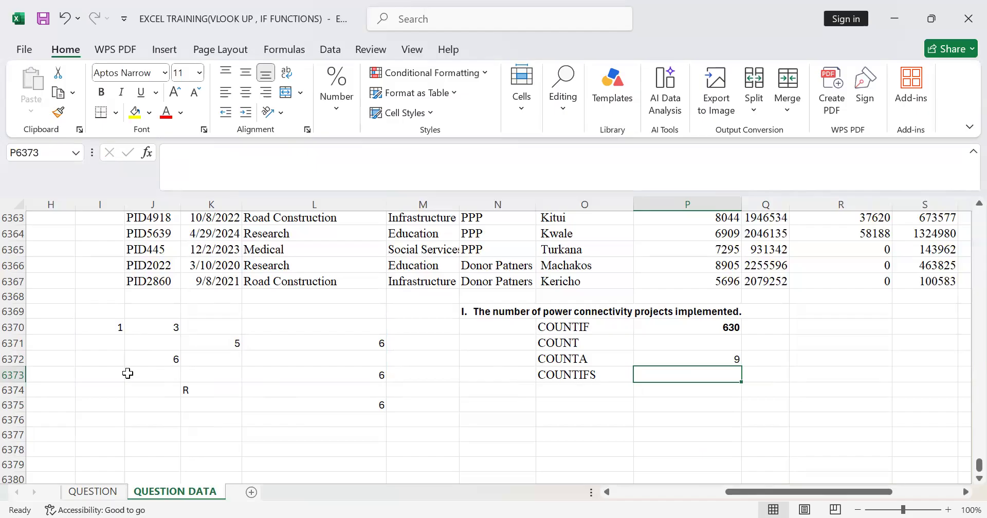
key(ctrl+z)
Count the non-empty cells of I6370:L6375 with a COUNTA formula in P6372.
click(726, 359)
double_click(722, 355)
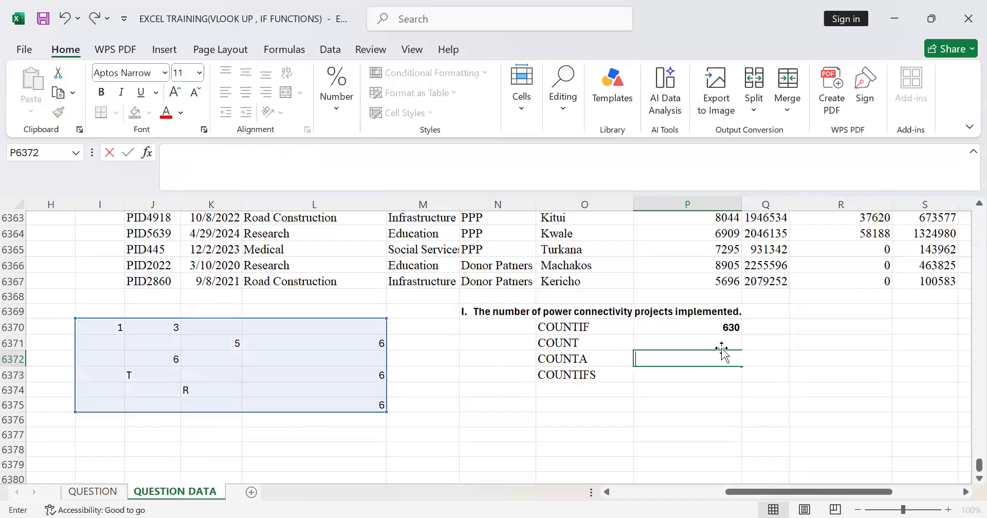
text(=)
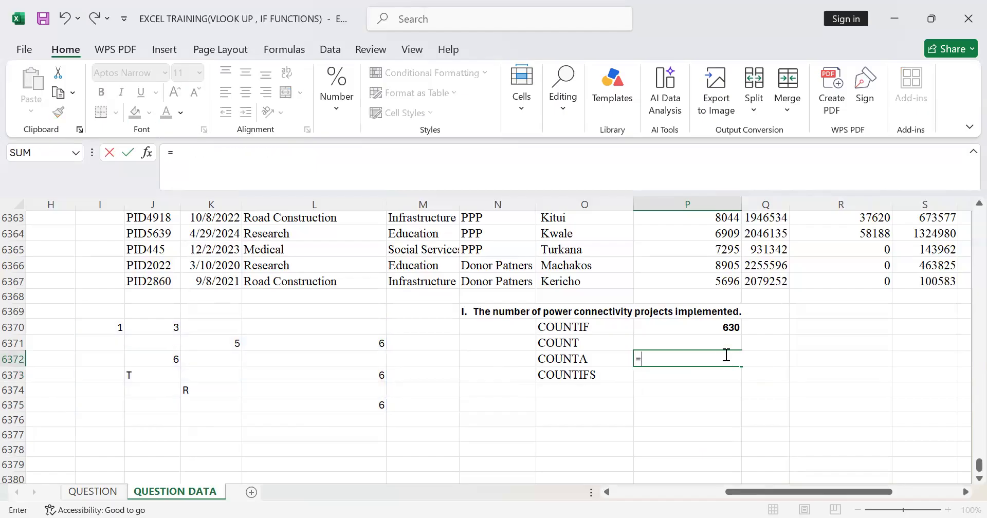
text(COUNT)
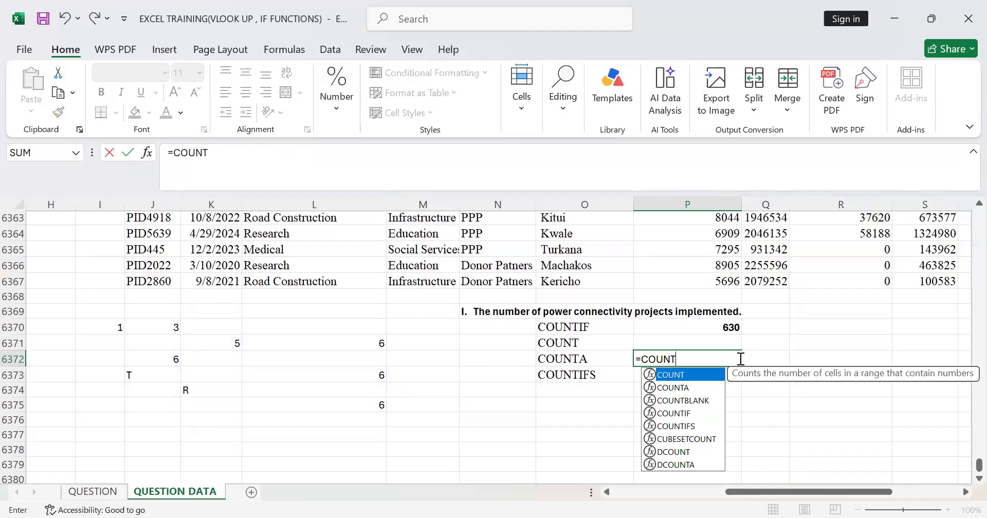
double_click(685, 387)
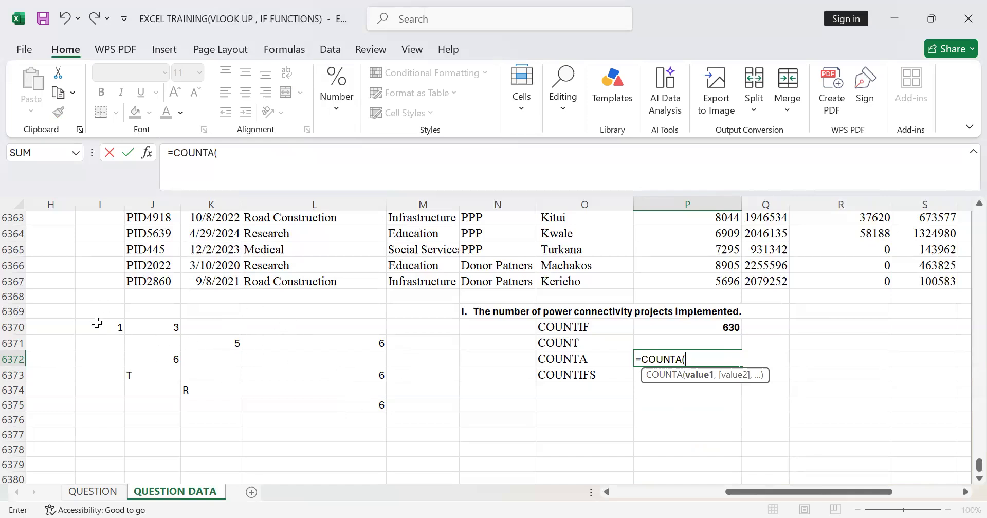
click(114, 327)
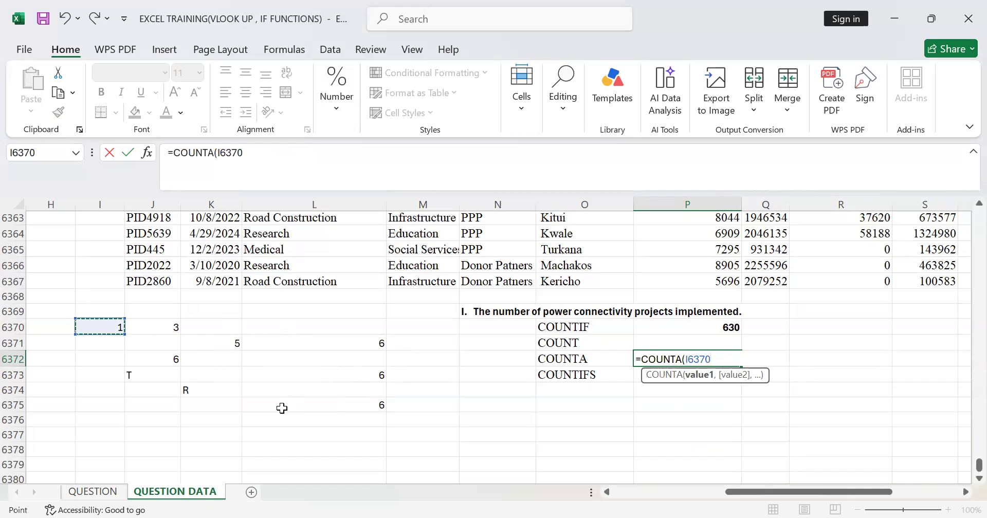
drag(282, 408, 279, 407)
text())
key(Return)
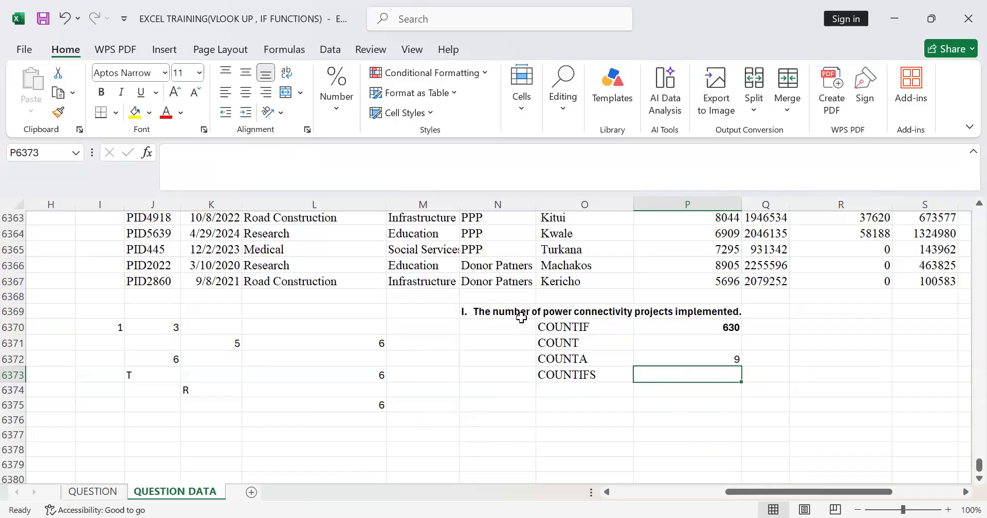
click(489, 394)
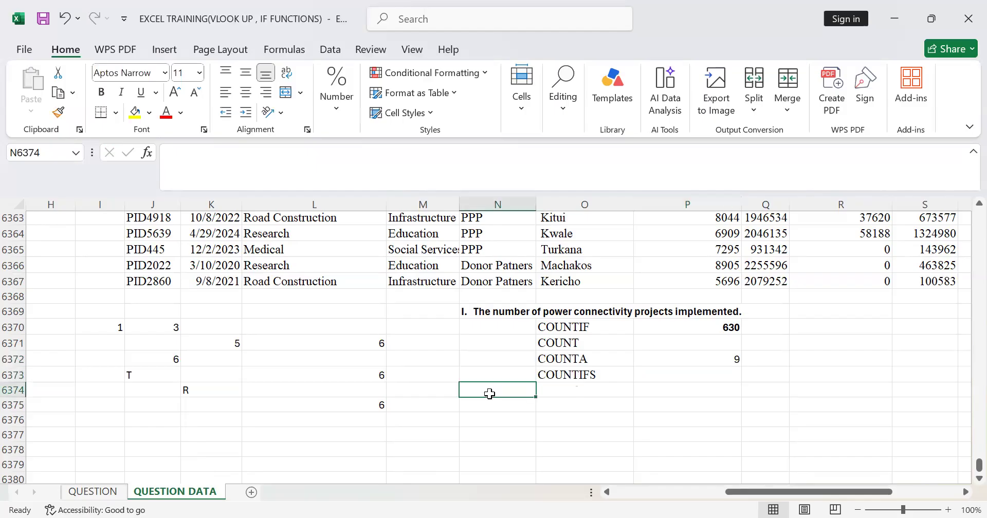
text(1.)
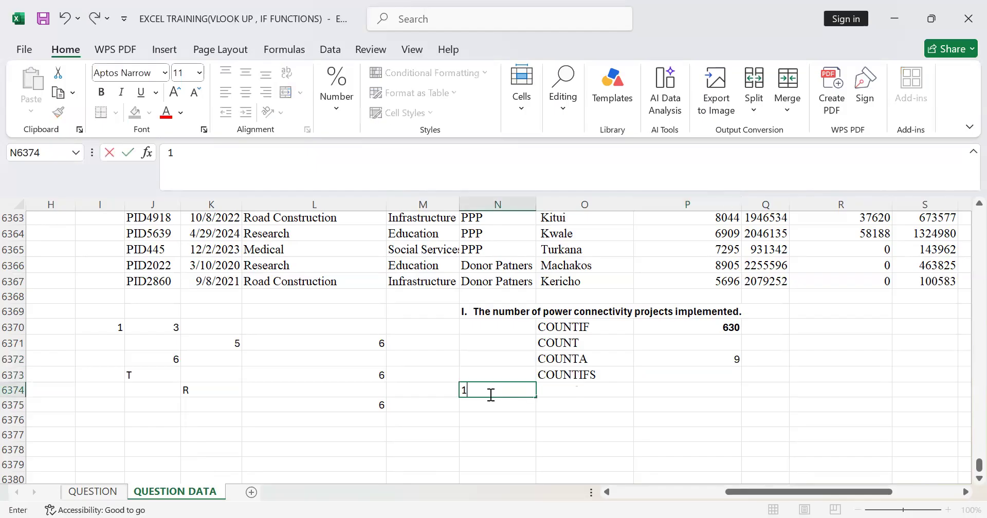
click(553, 391)
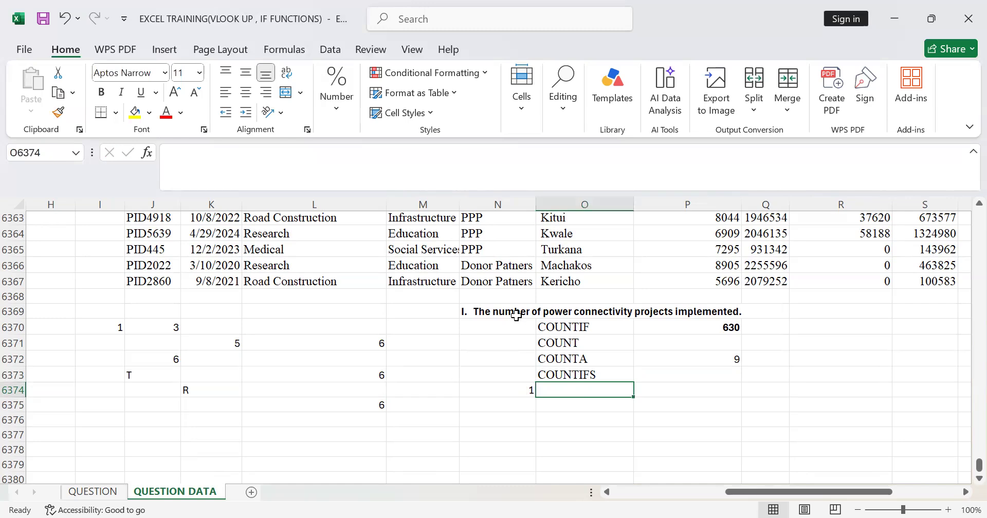
Replace the entry in N6374 with the text "2. The number of power connectivity projects implemented in".
click(519, 389)
double_click(519, 389)
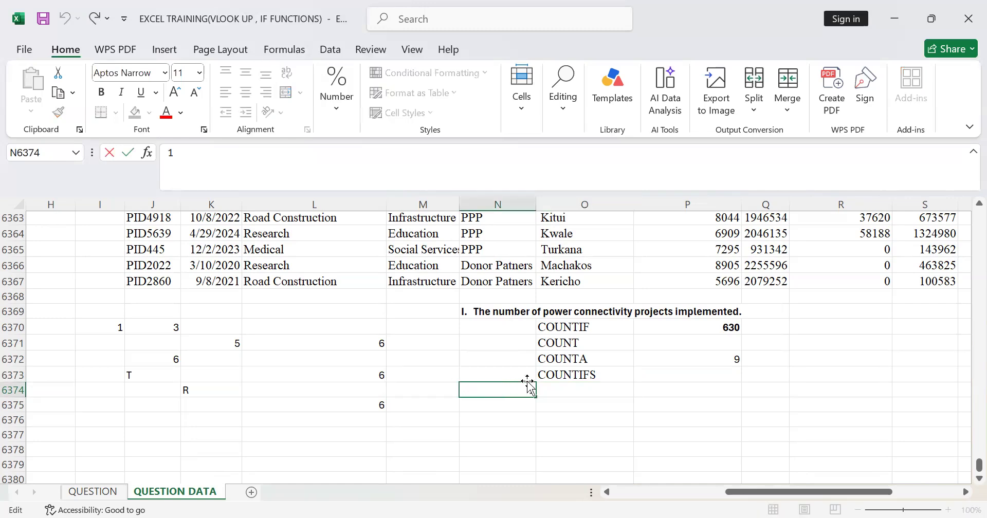
key(BackSpace)
text(2. THE N)
key(BackSpace)
key(BackSpace)
key(BackSpace)
key(BackSpace)
key(BackSpace)
key(BackSpace)
text(The numb)
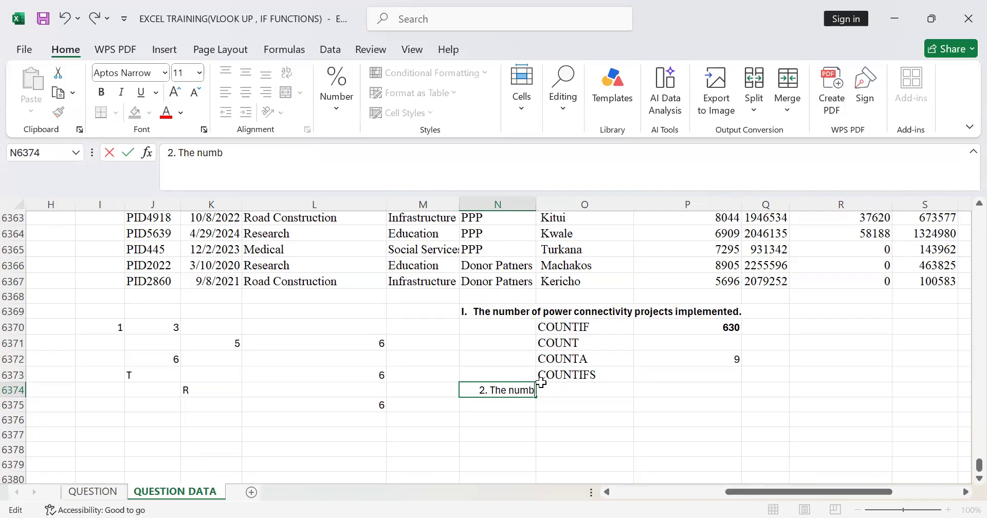
text(er of power)
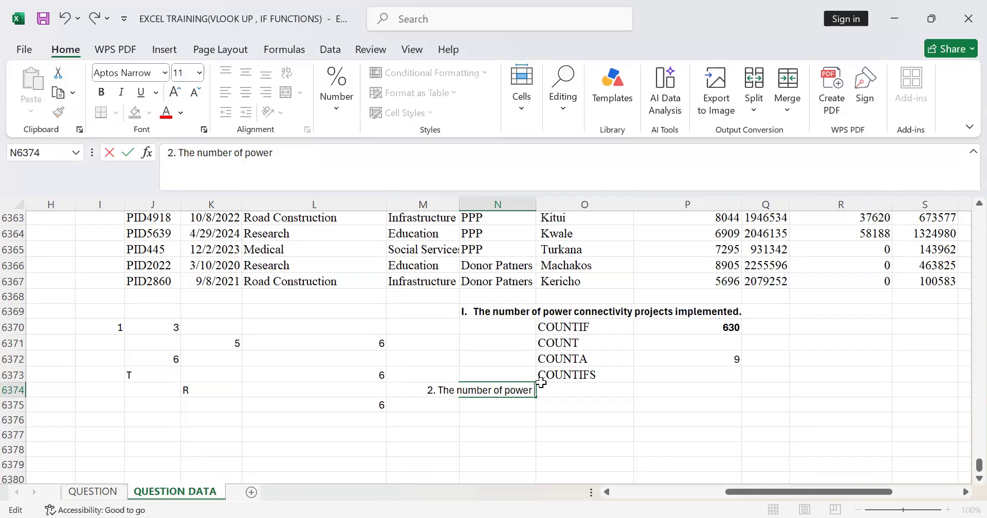
text( c)
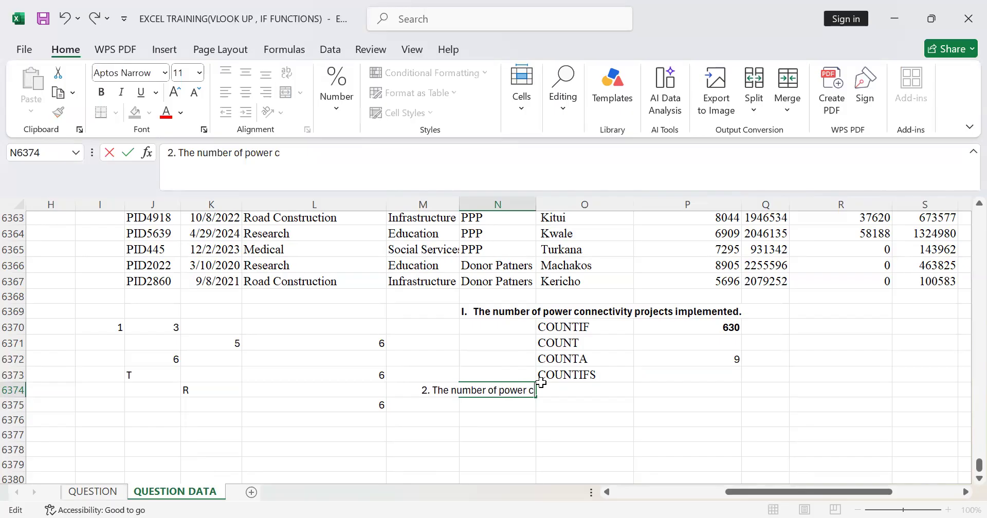
text(onnec)
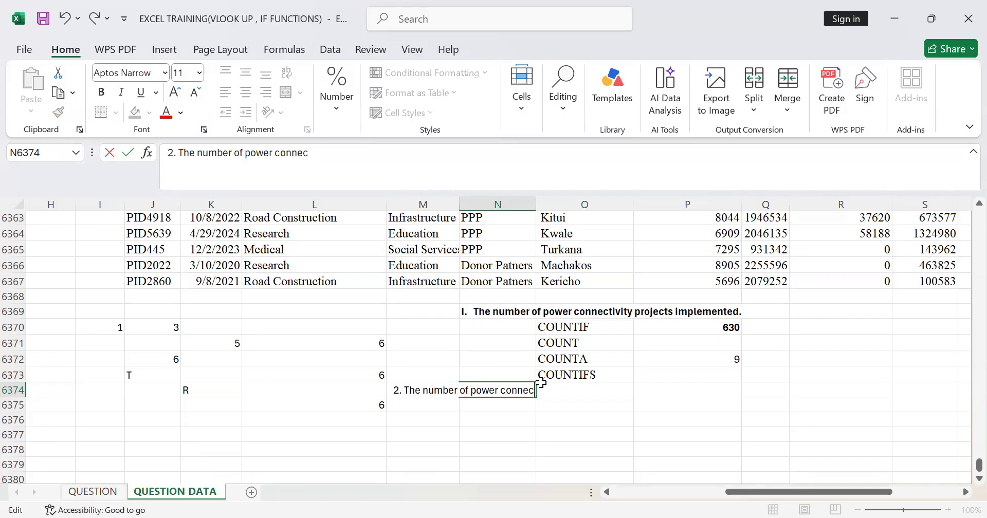
text(tivit)
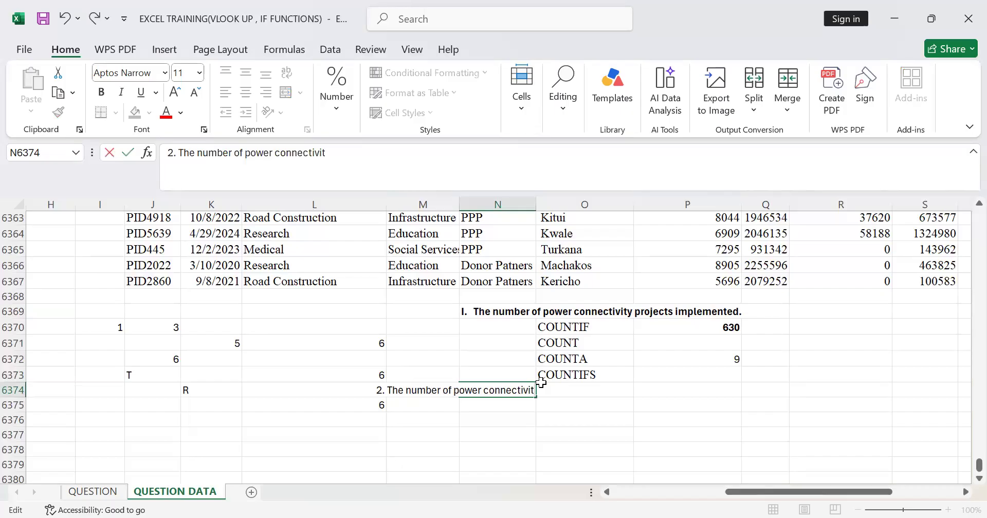
text(y proj)
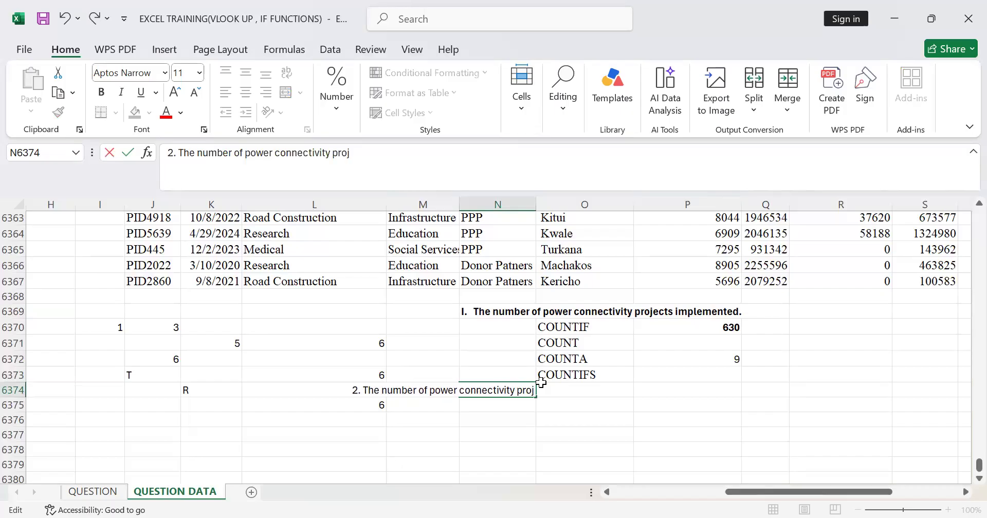
text(ects i)
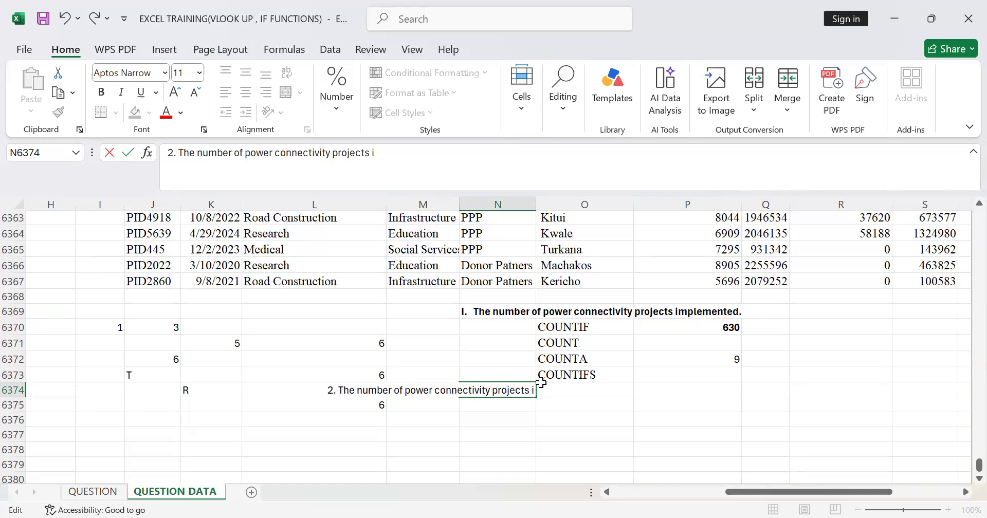
text(mplemented)
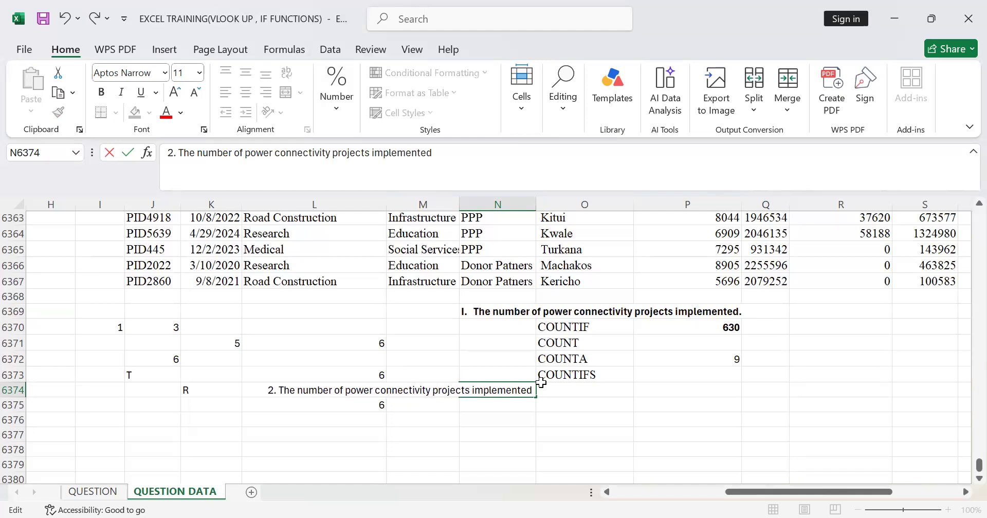
text( in)
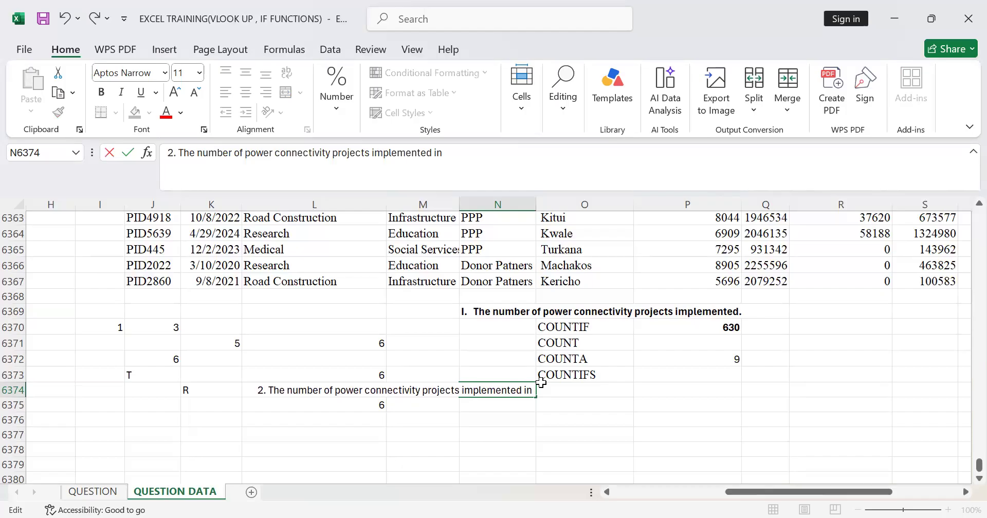
Look through the County column of the project records for a county to name in the second question.
scroll(515, 314, up, 20)
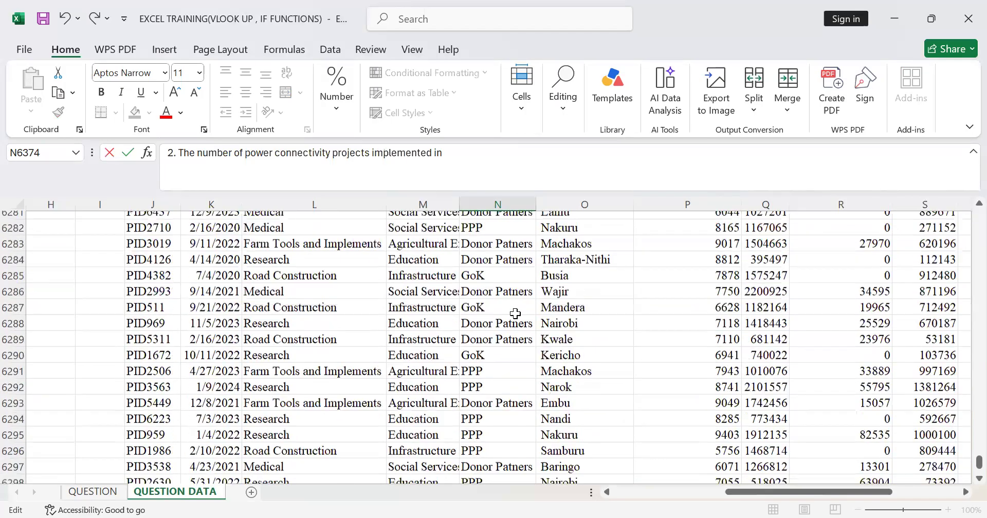
scroll(495, 289, up, 20)
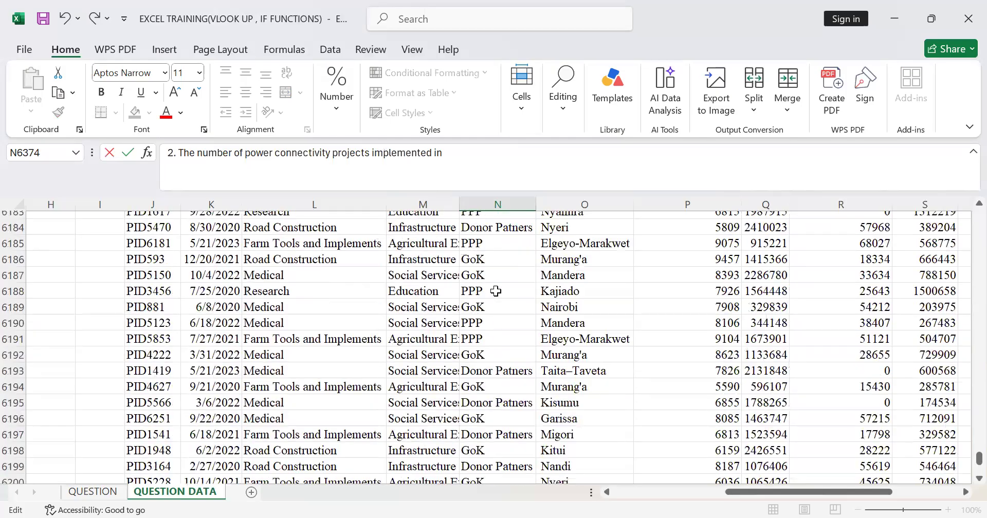
scroll(495, 289, up, 20)
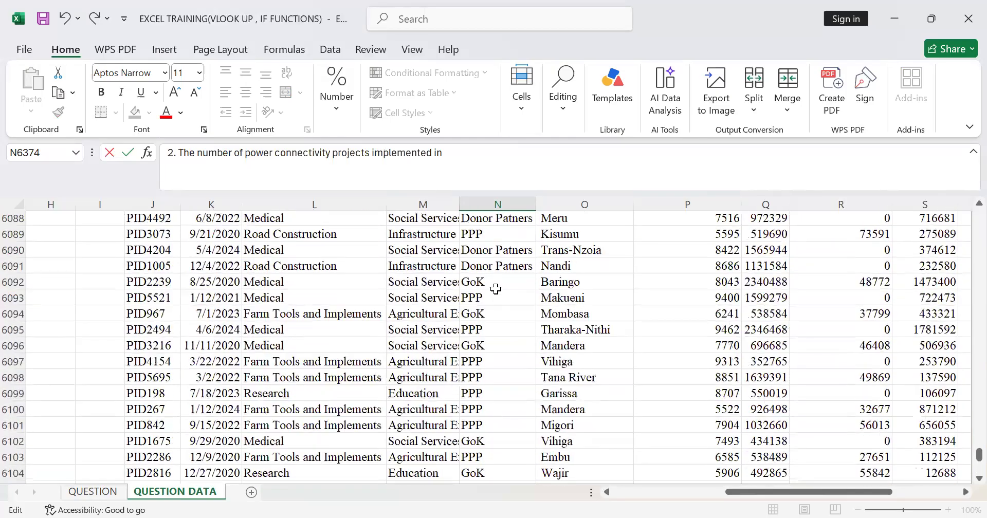
scroll(495, 288, up, 20)
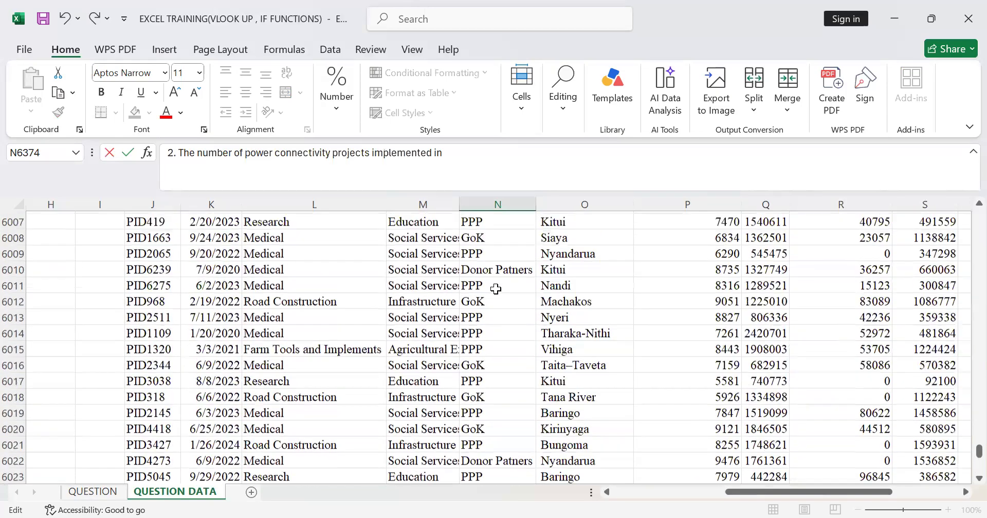
scroll(495, 288, up, 7)
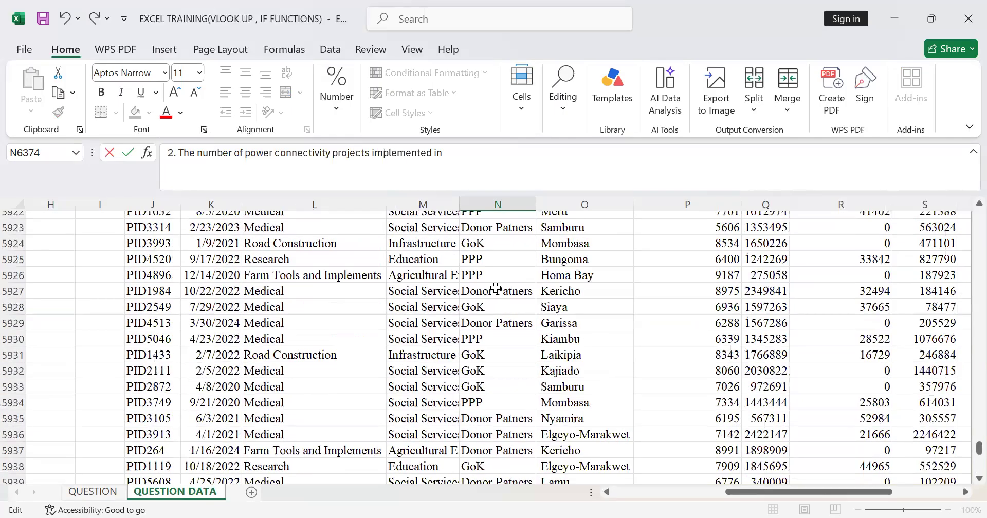
scroll(495, 289, up, 18)
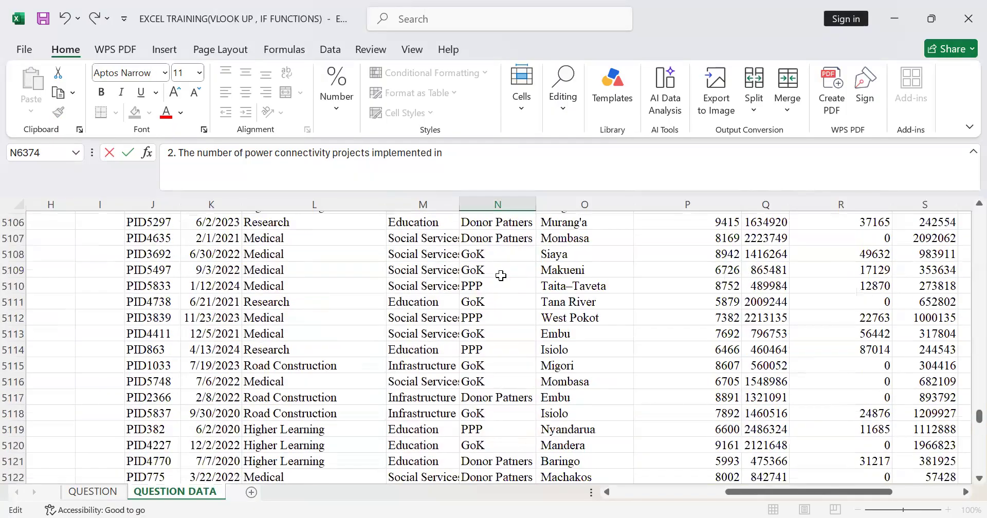
drag(965, 422, 965, 323)
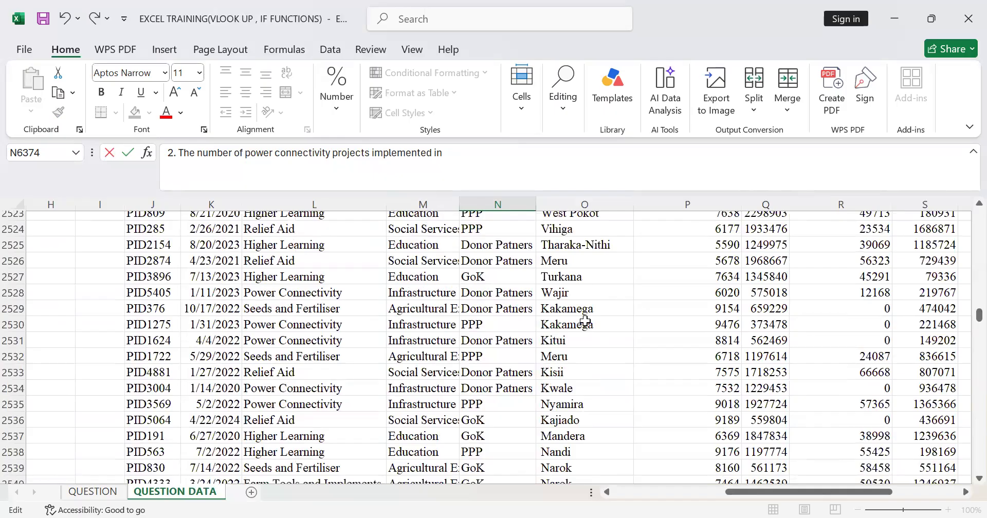
click(585, 322)
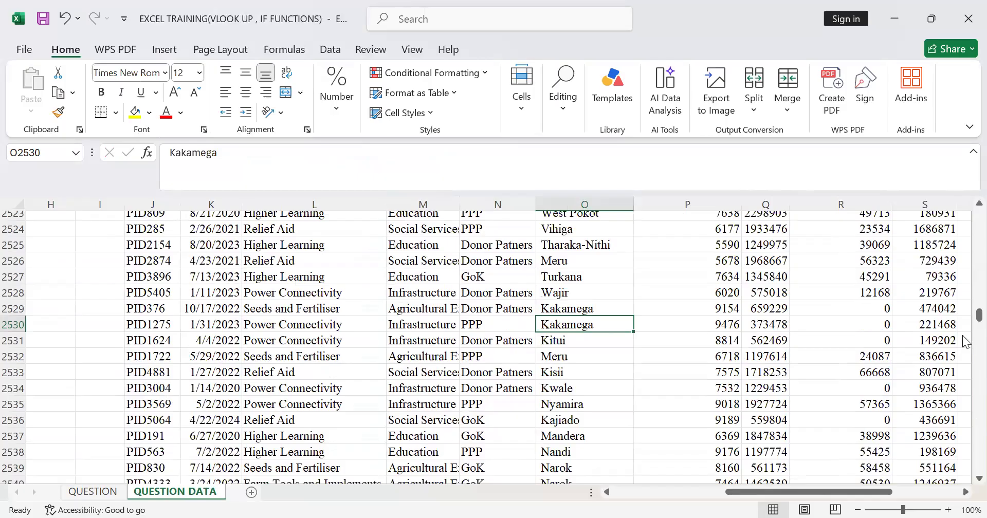
Complete the question text in N6374 by adding the county name Kakamega at its end.
scroll(625, 393, down, 20)
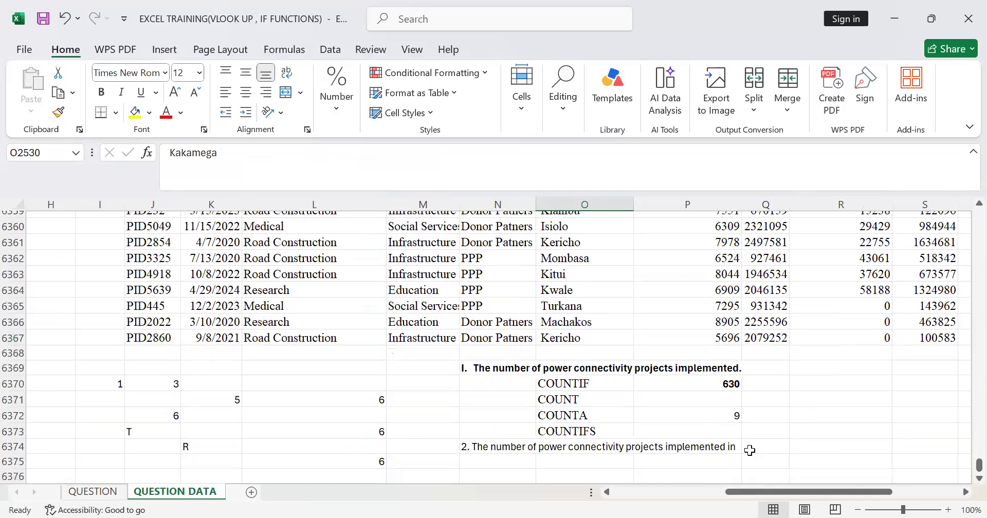
click(730, 446)
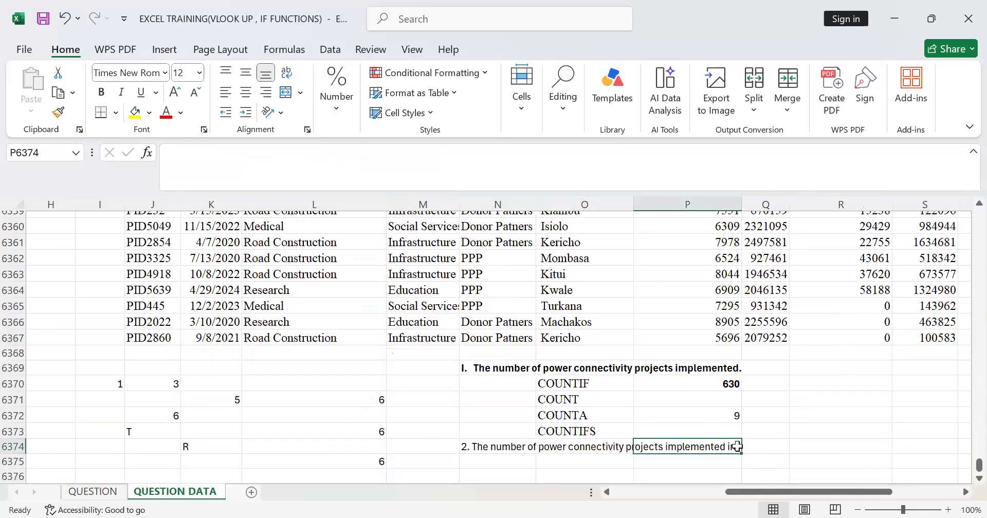
double_click(502, 446)
click(737, 449)
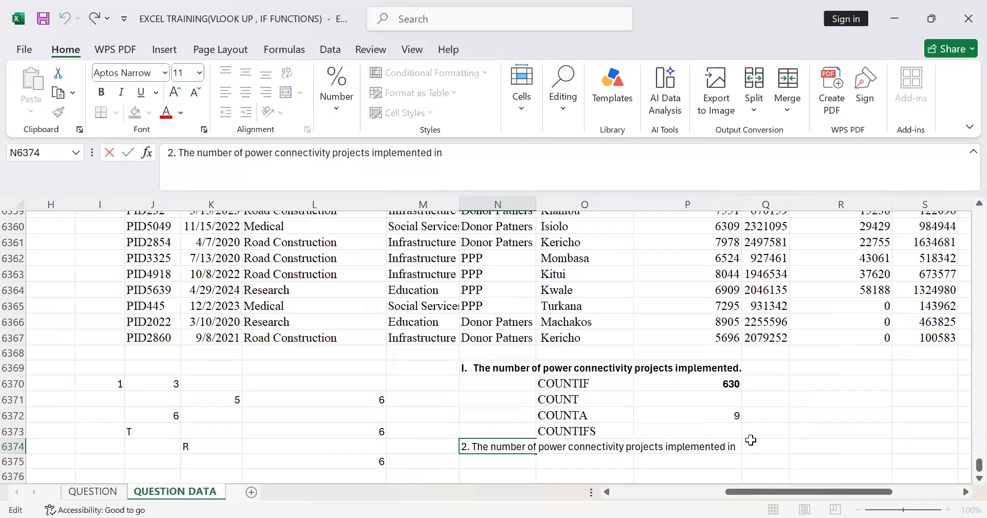
text(Kakamega)
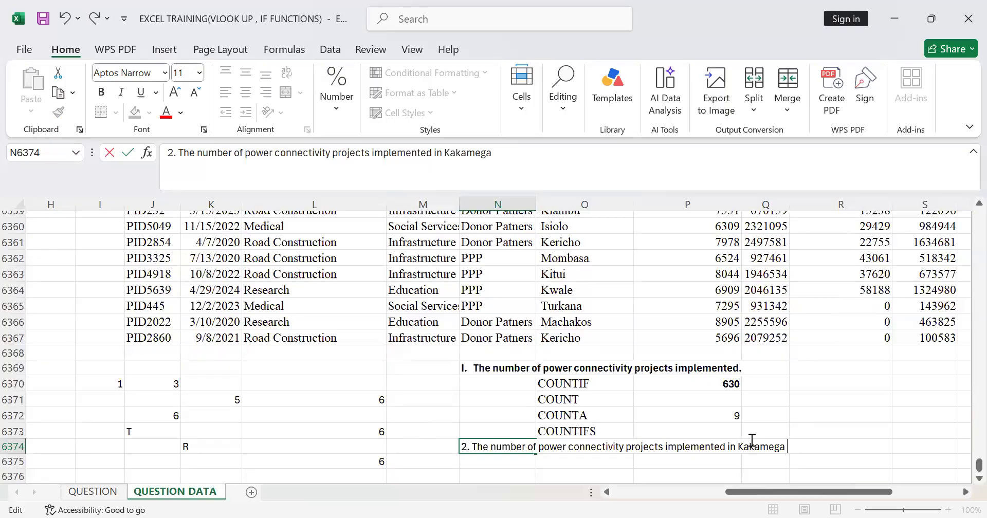
click(549, 477)
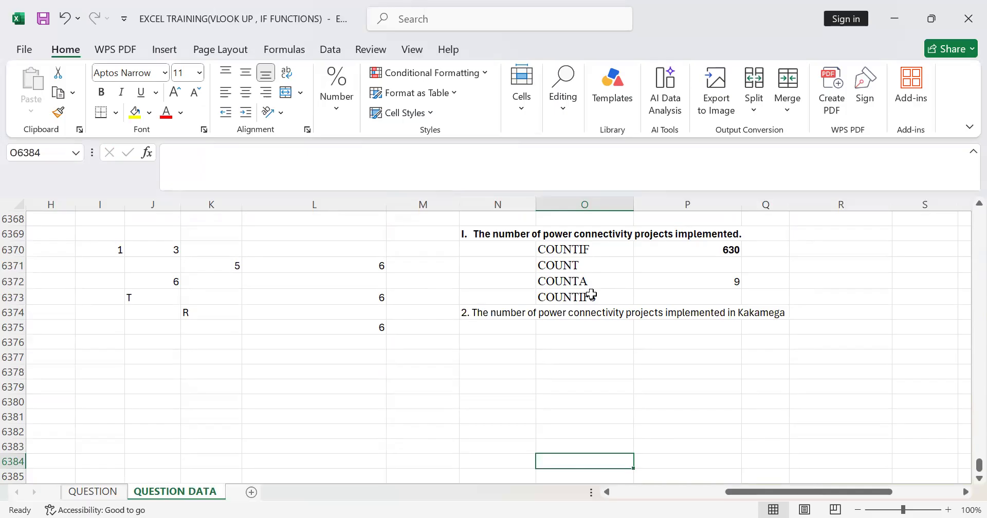
Begin a COUNTIFS formula in O6375 with the Project column range L2:L6367 as its first criteria range.
click(568, 327)
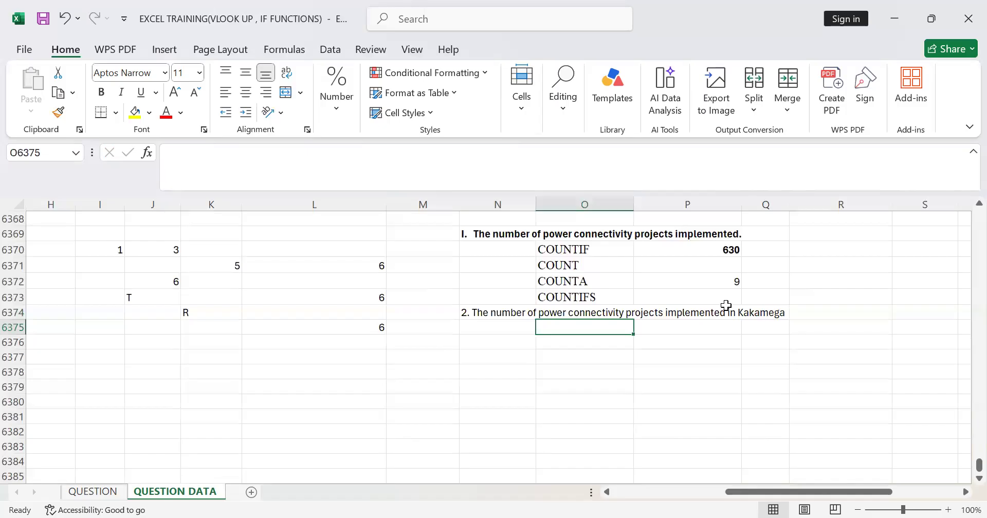
text(=)
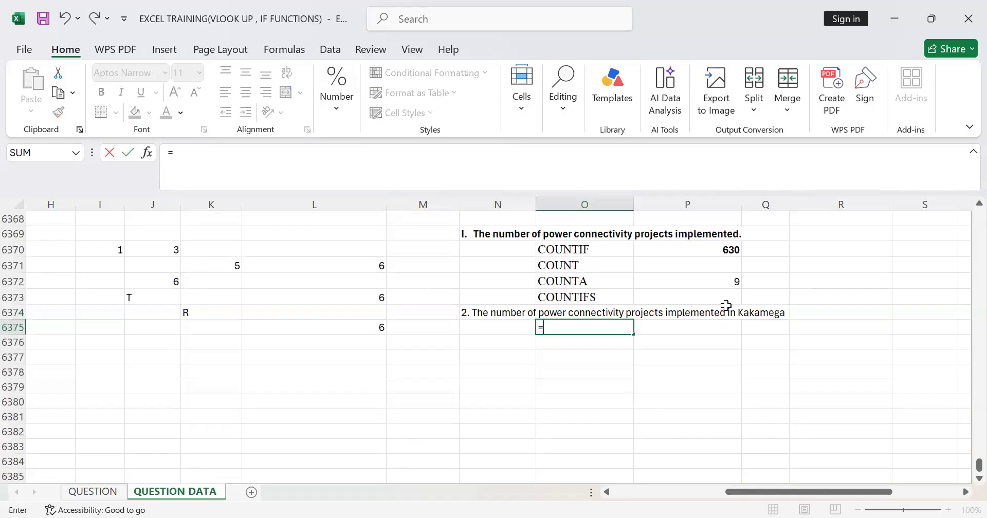
text(count)
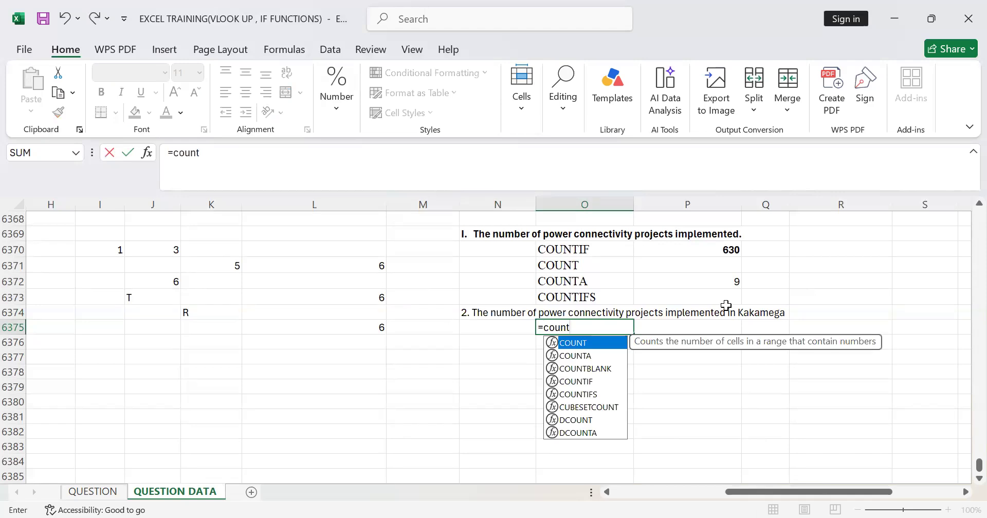
text(i)
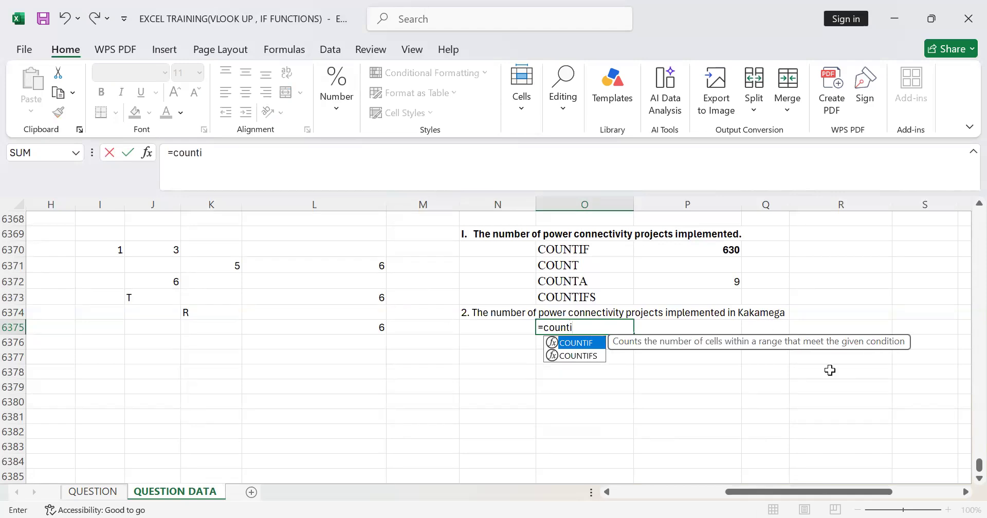
double_click(590, 356)
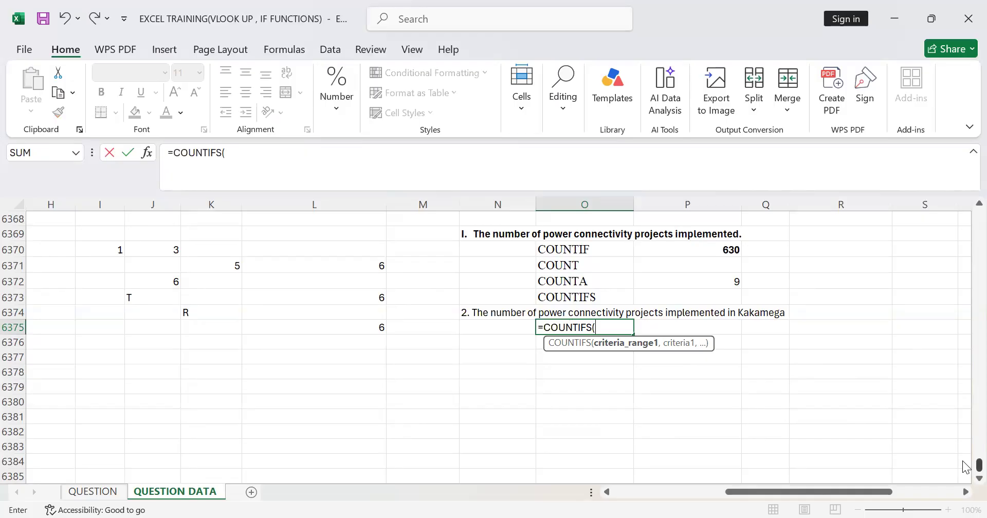
drag(978, 465, 978, 125)
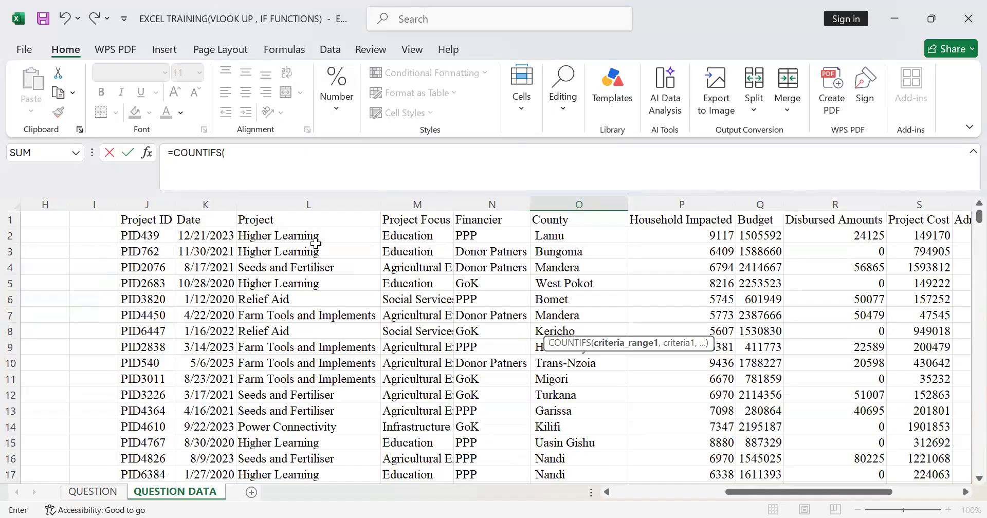
click(288, 235)
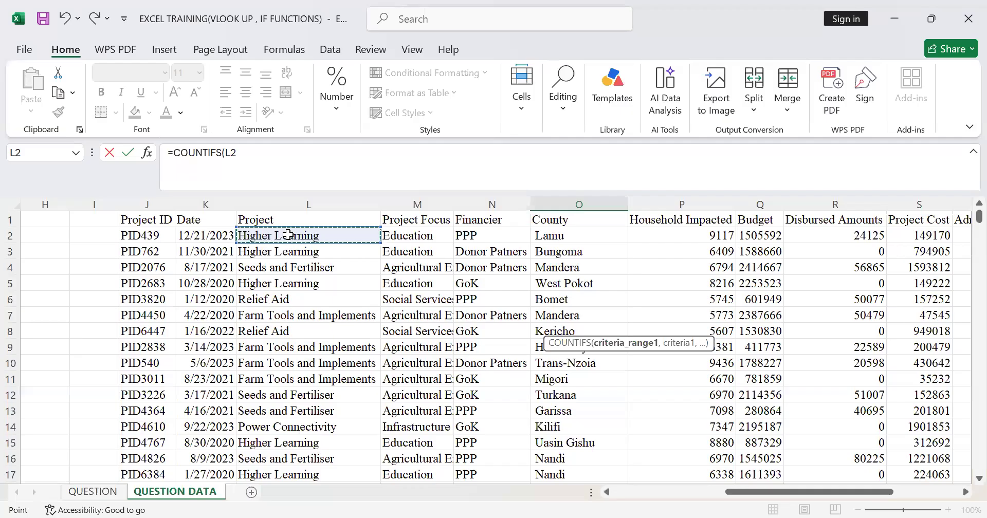
key(ctrl+shift+Down)
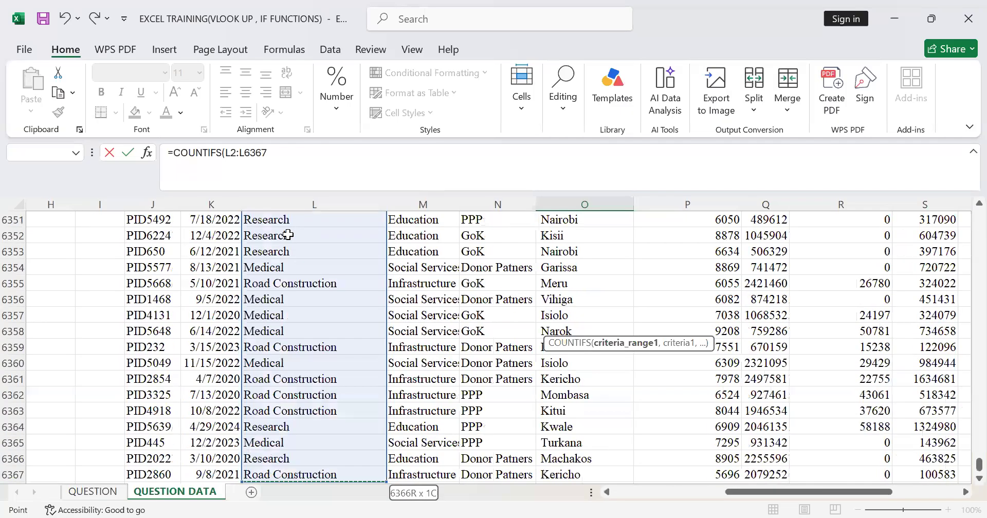
text(,)
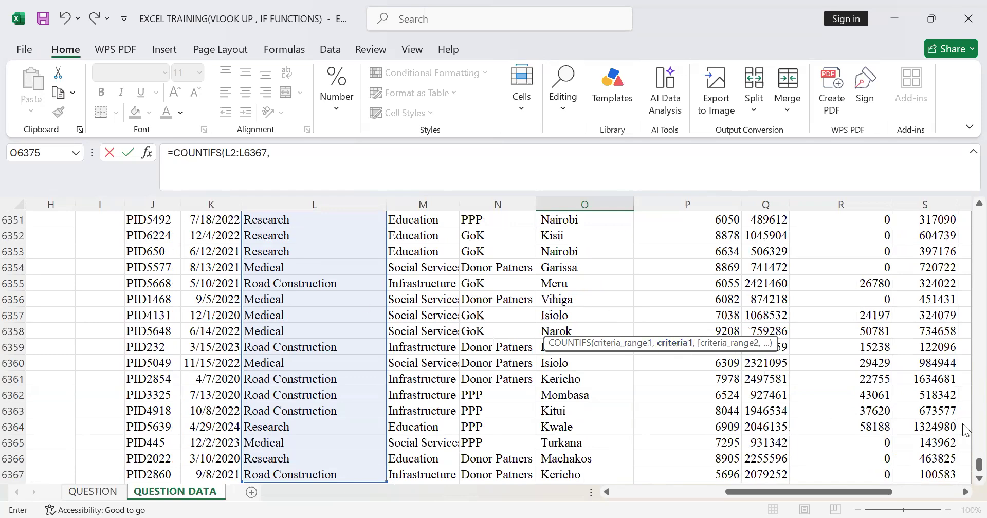
Use the Power Connectivity entry in L14 as the first criterion of the COUNTIFS formula.
scroll(953, 257, up, 20)
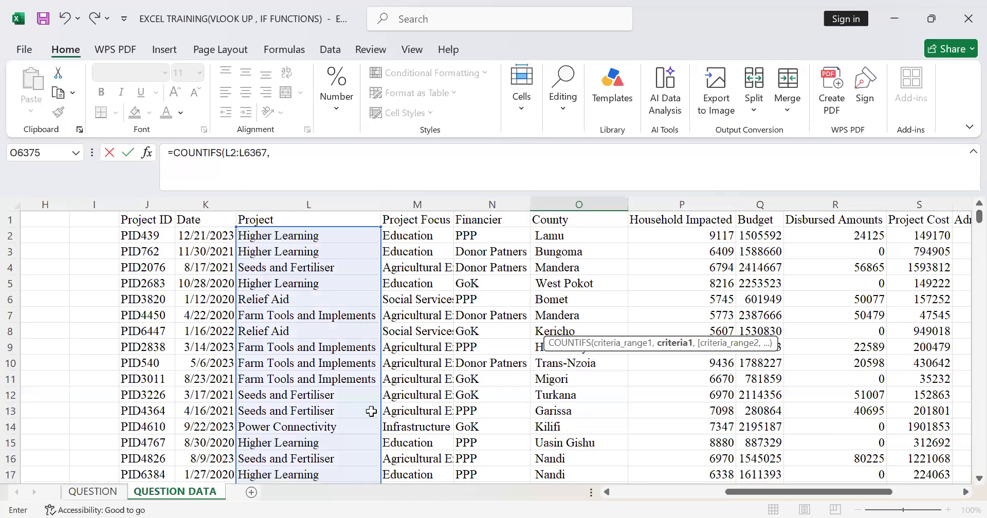
click(312, 426)
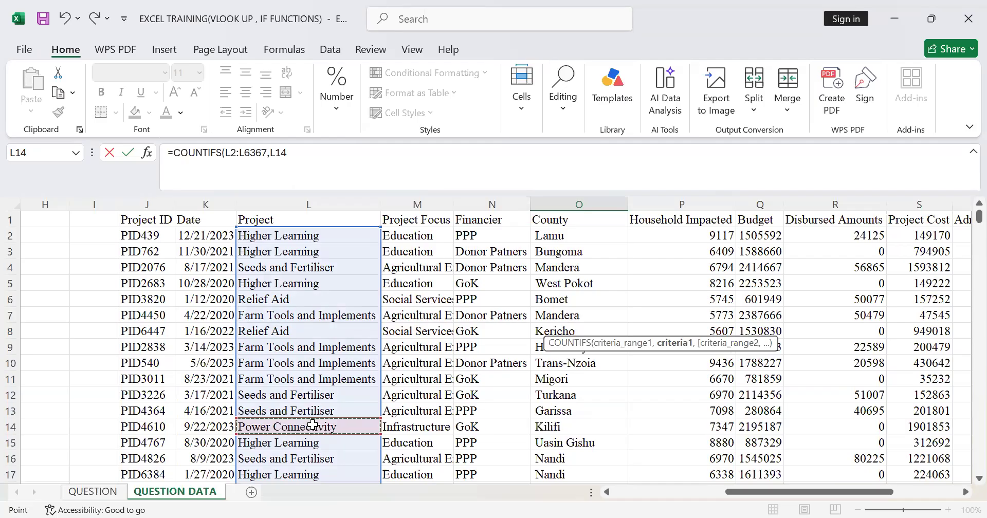
text(,)
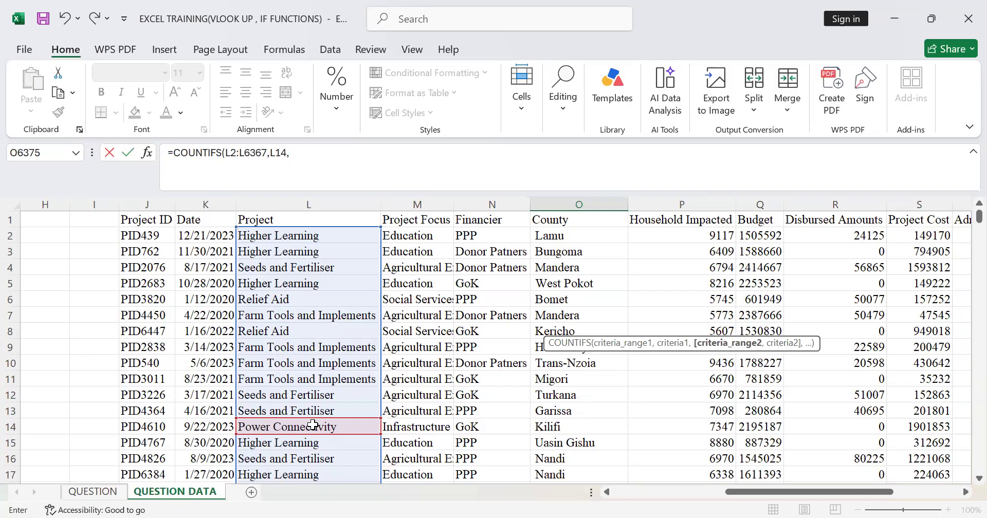
Add the County column range O2:O6367 as the second criteria range of the COUNTIFS formula.
click(579, 233)
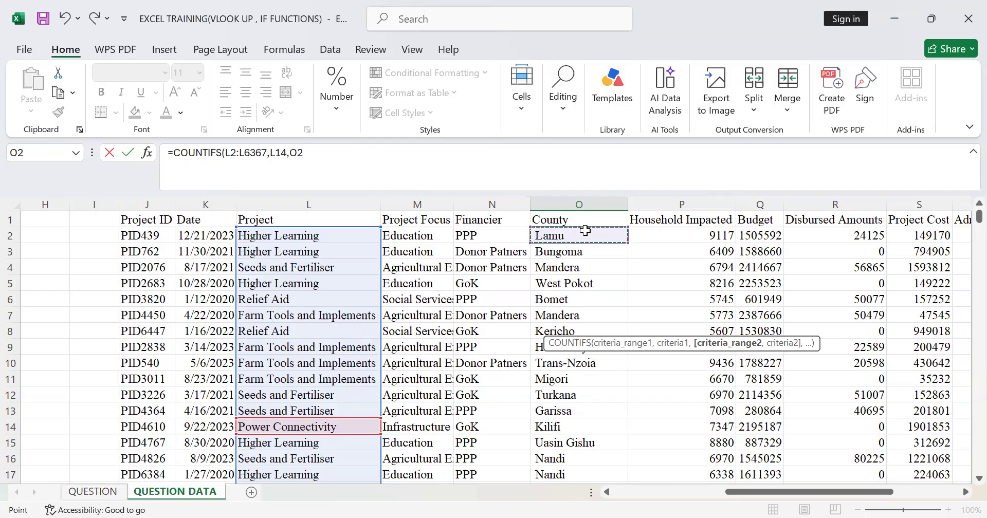
key(ctrl+shift+Down)
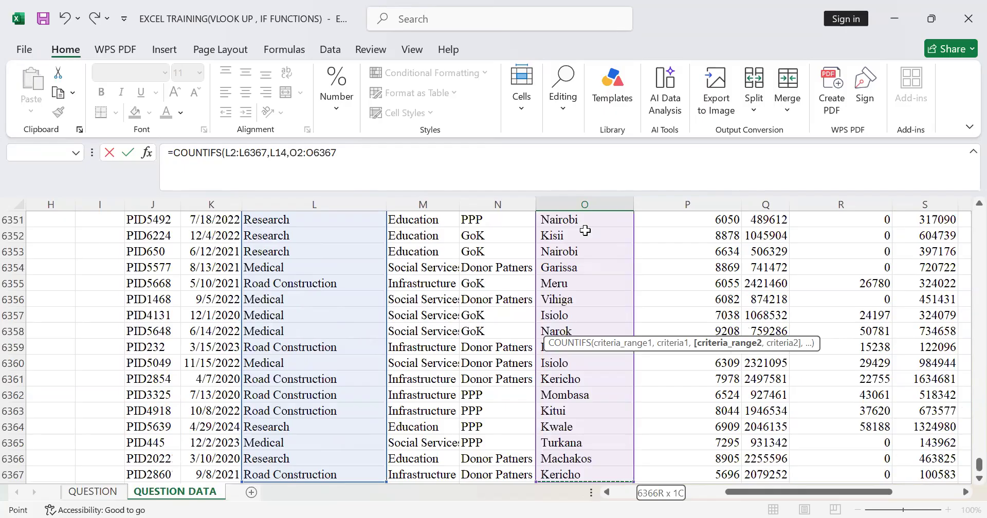
text(,)
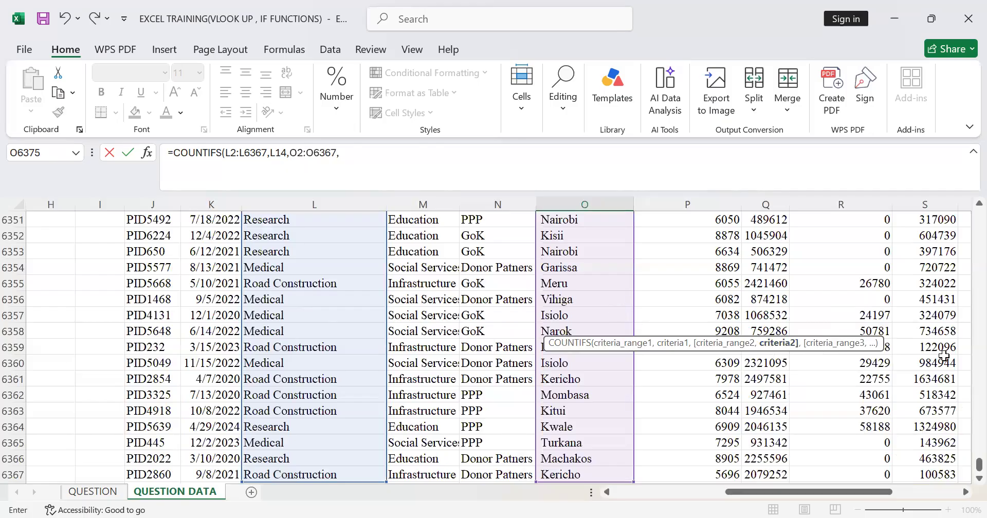
Try to complete the COUNTIFS formula with the Kakamega entry in O4157 as the county criterion.
drag(978, 465, 966, 384)
click(965, 412)
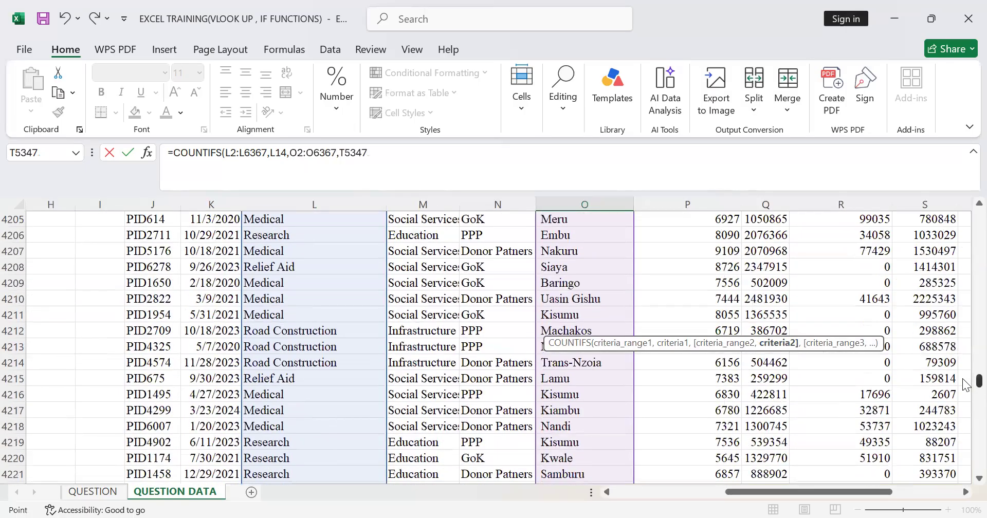
click(378, 158)
text(,)
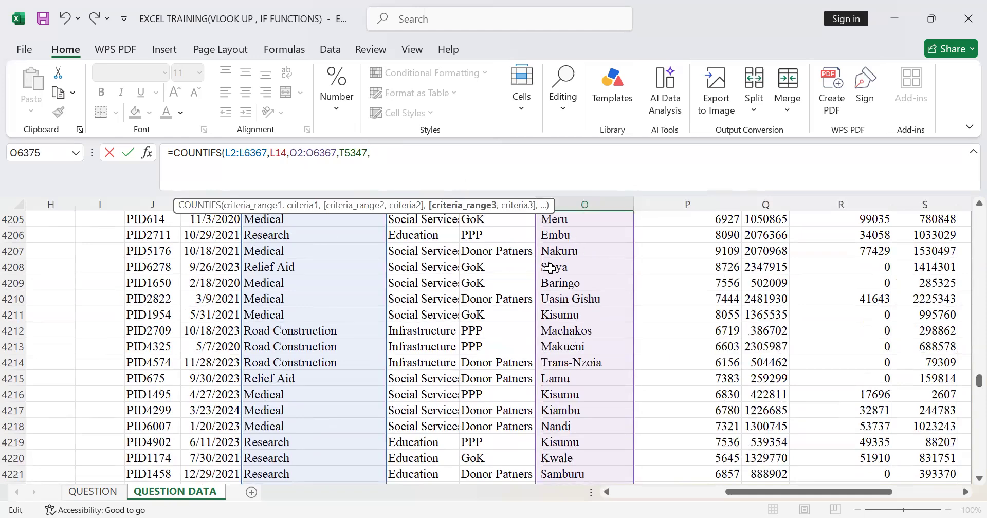
scroll(589, 334, up, 11)
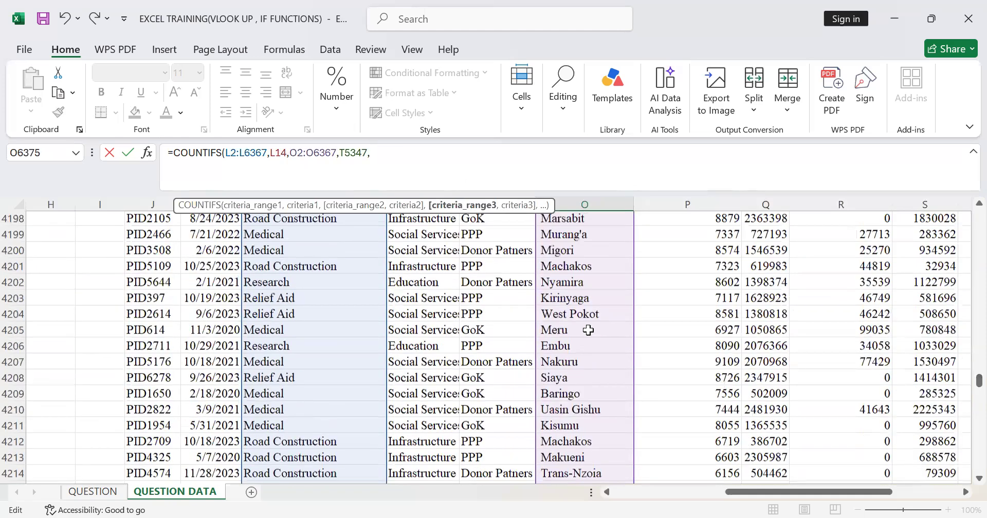
scroll(588, 331, up, 6)
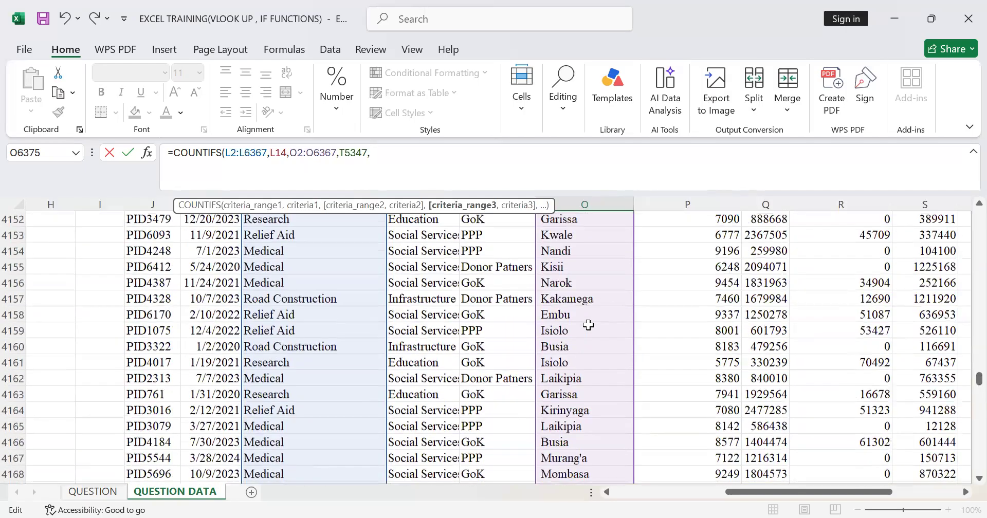
click(571, 306)
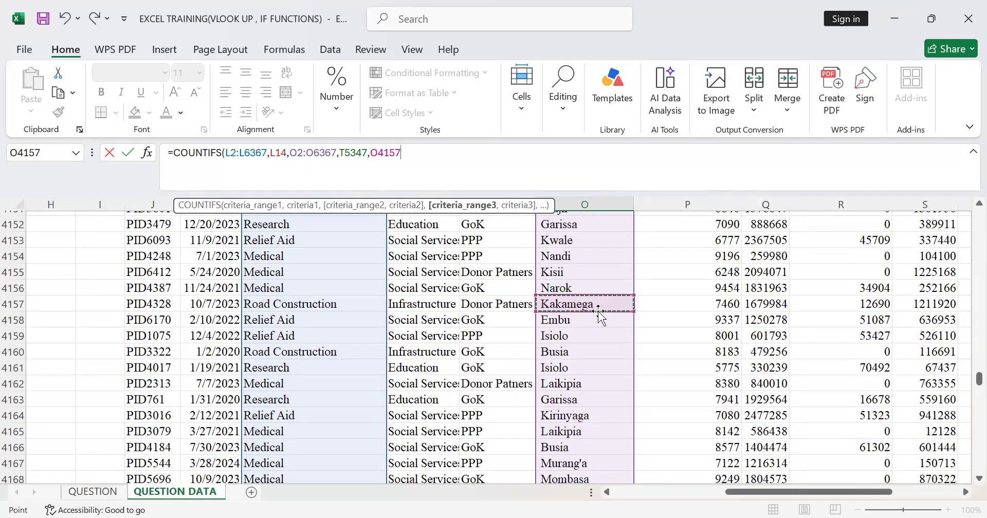
text())
key(Return)
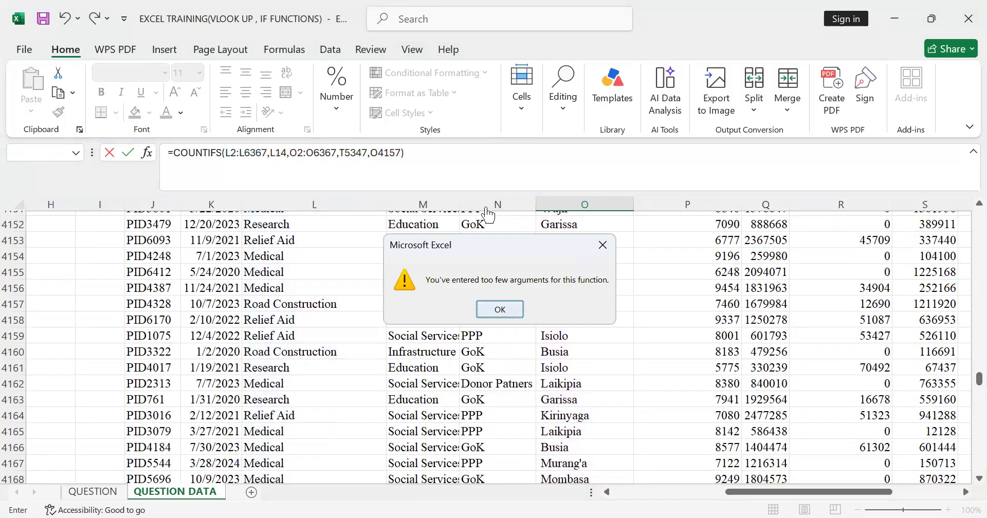
key(Return)
Remove all arguments from the COUNTIFS formula in O6375, keeping only =COUNTIFS( for a fresh entry.
click(417, 156)
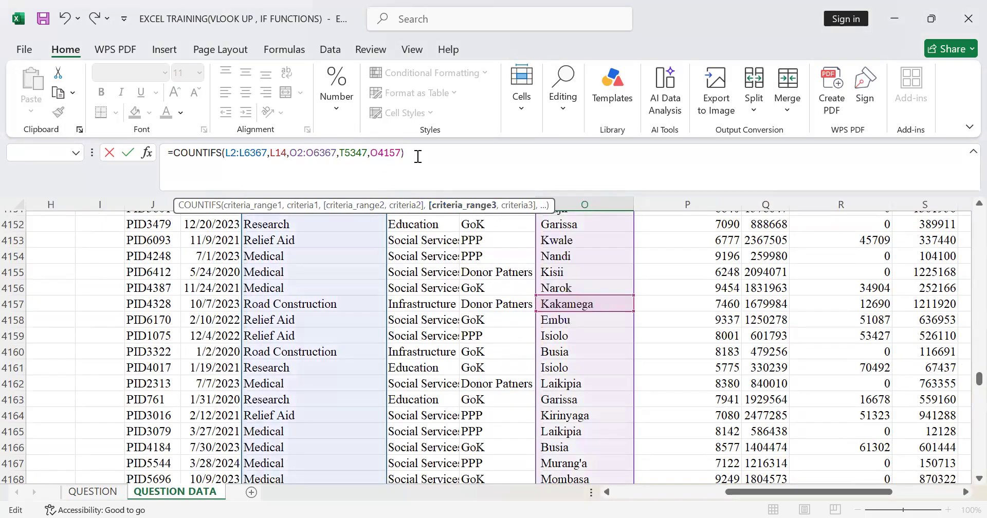
key(BackSpace)
key(BackSpace)
key(BackSpace)
key(BackSpace)
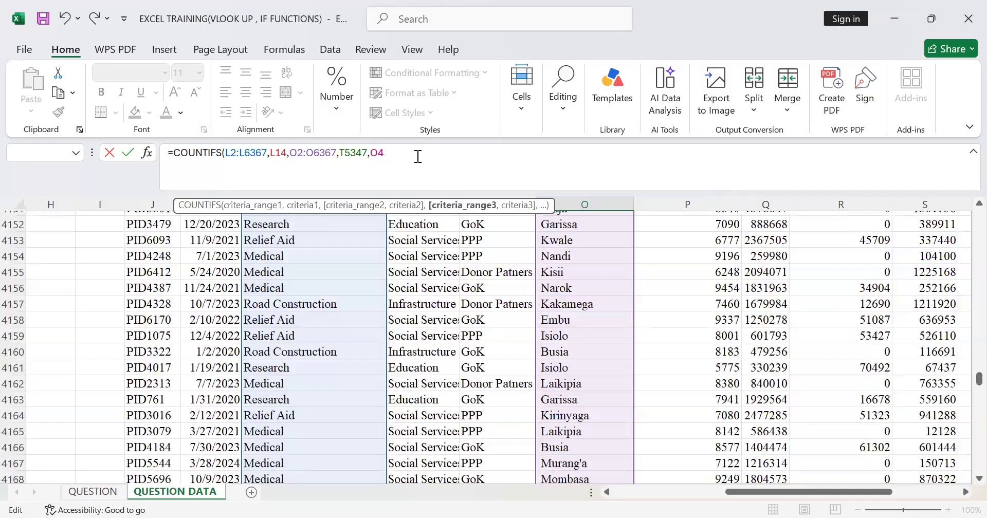
key(BackSpace)
key(BackSpace)
key(BackSpace)
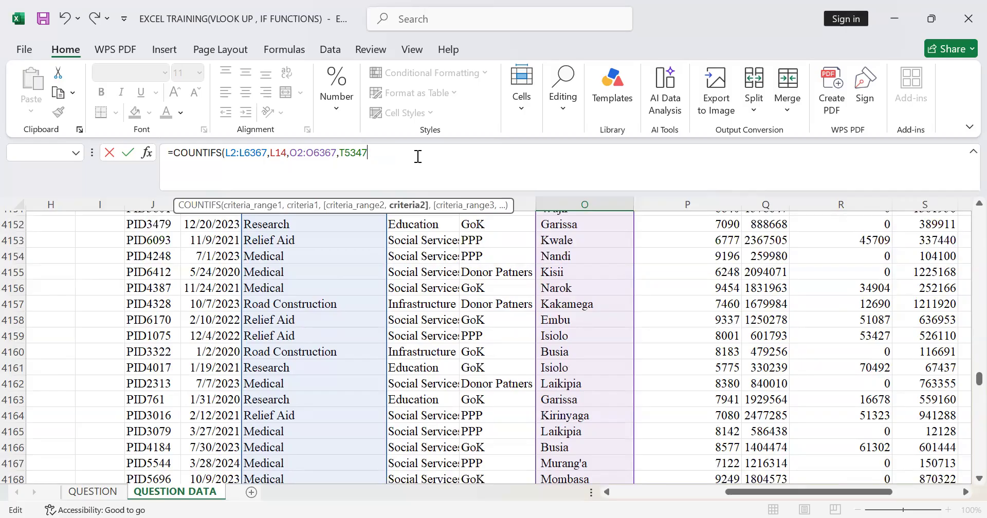
text(,)
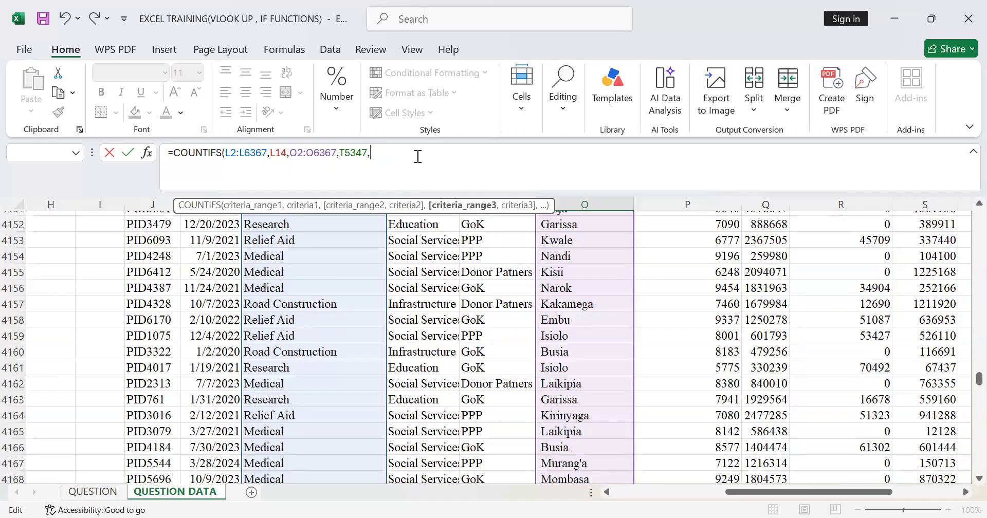
key(BackSpace)
key(BackSpace)
key(BackSpace)
key(BackSpace)
key(BackSpace)
key(BackSpace)
key(BackSpace)
key(BackSpace)
key(BackSpace)
key(BackSpace)
key(BackSpace)
key(BackSpace)
key(BackSpace)
key(BackSpace)
key(BackSpace)
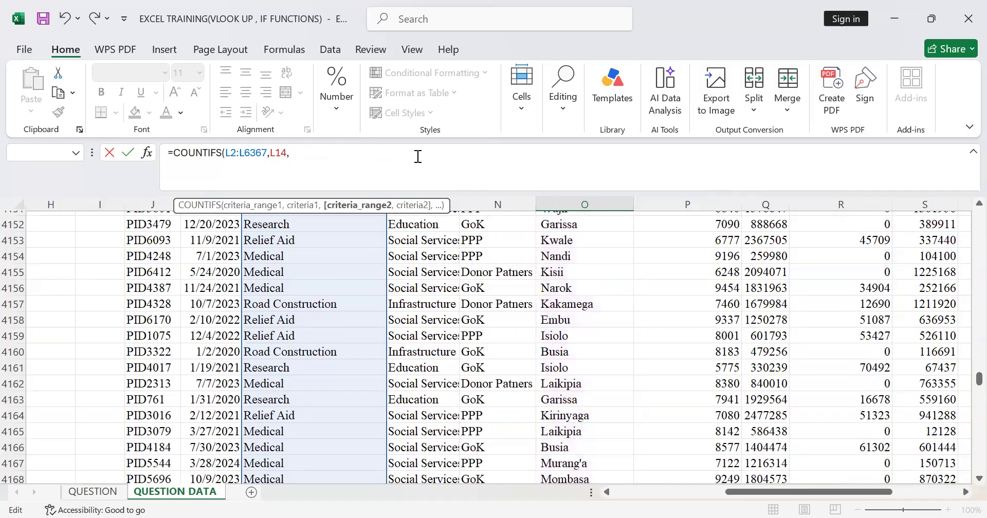
key(BackSpace)
key(BackSpace)
key(BackSpace)
key(BackSpace)
key(BackSpace)
key(BackSpace)
key(BackSpace)
key(BackSpace)
key(BackSpace)
key(BackSpace)
key(BackSpace)
key(BackSpace)
key(BackSpace)
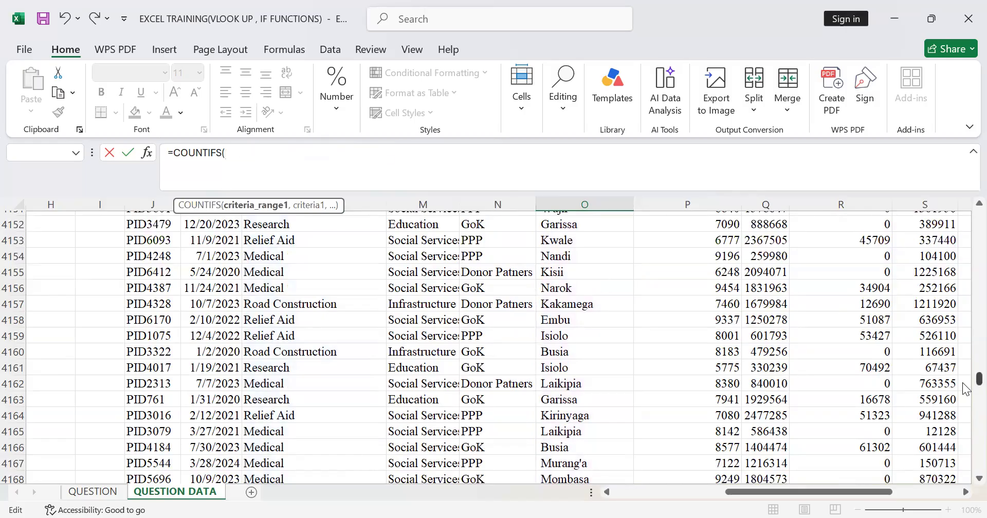
Enter the Project column range L2:L6367 as the first criteria range of the emptied COUNTIFS formula.
drag(968, 370, 966, 234)
drag(965, 202, 965, 192)
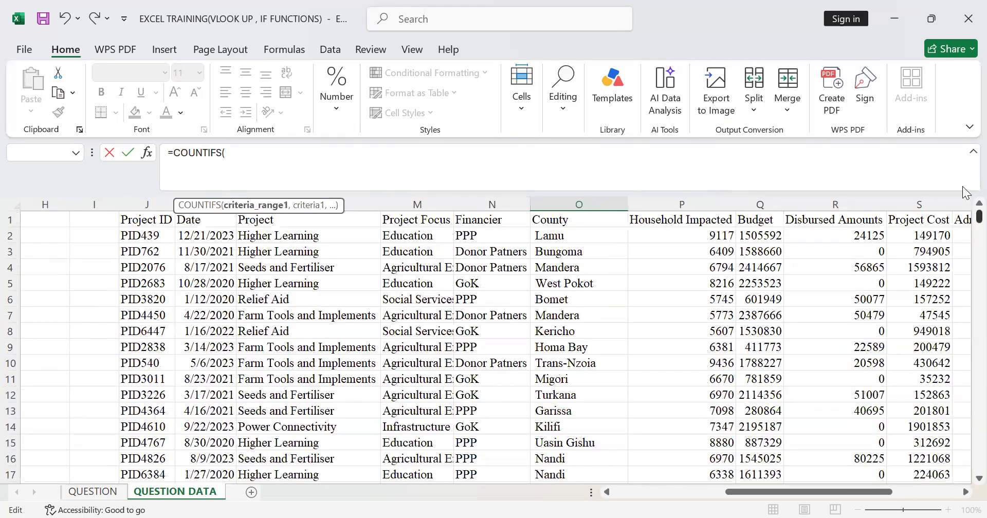
click(257, 236)
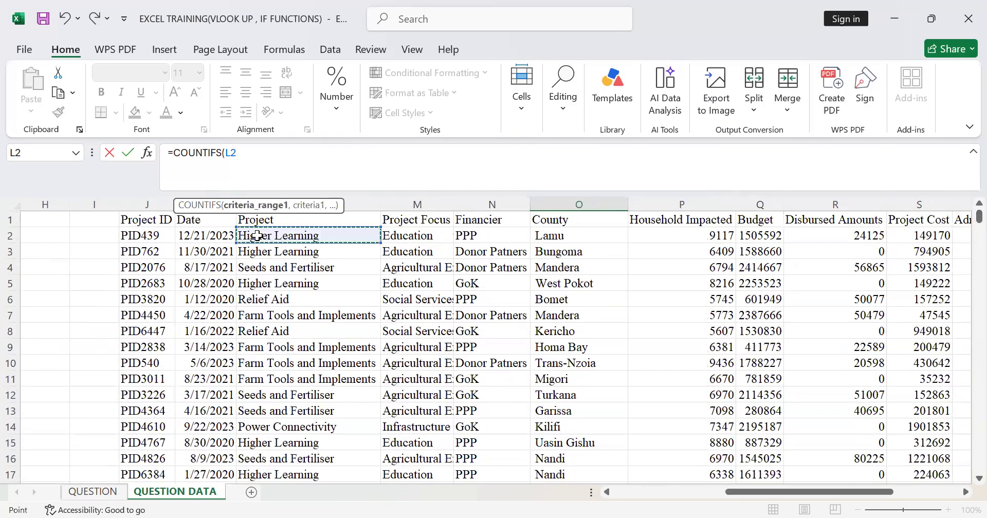
key(ctrl+shift+Down)
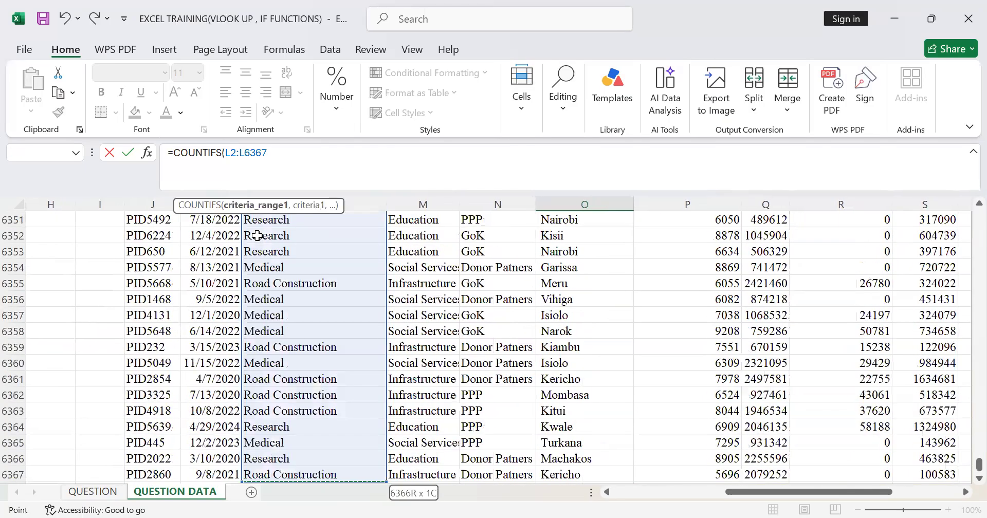
text(,)
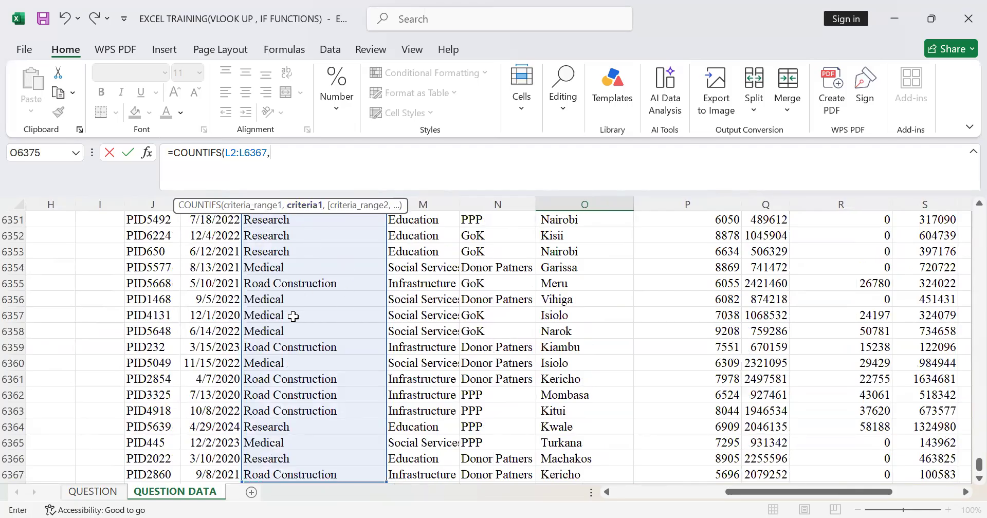
Use the Power Connectivity entry in L2553 as the first criterion of the COUNTIFS formula.
scroll(282, 357, down, 20)
scroll(295, 353, up, 20)
scroll(305, 349, up, 6)
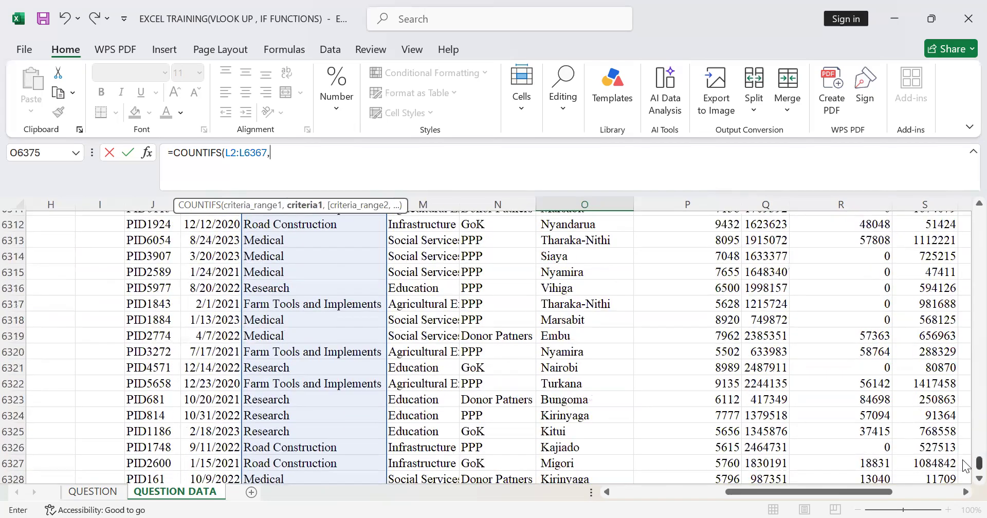
drag(964, 465, 965, 316)
scroll(296, 455, up, 3)
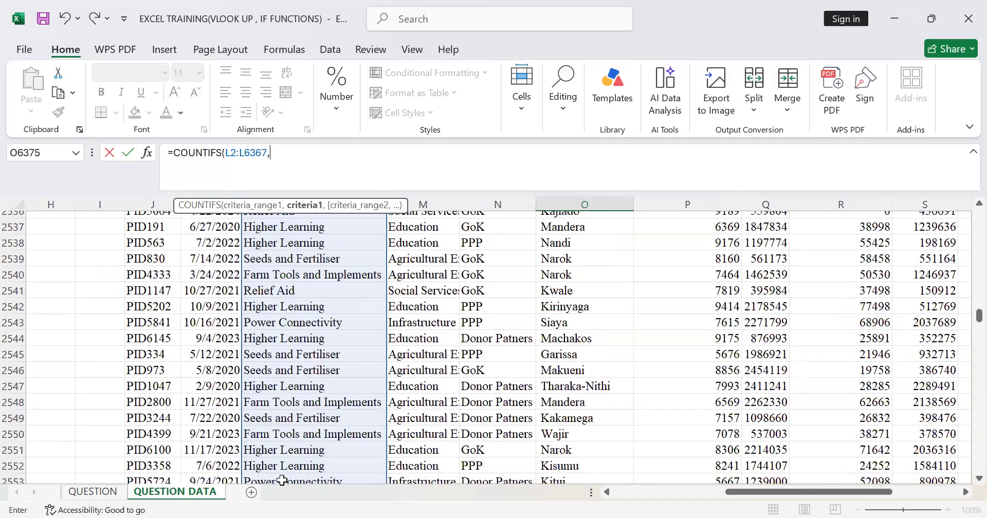
scroll(287, 432, down, 2)
click(293, 395)
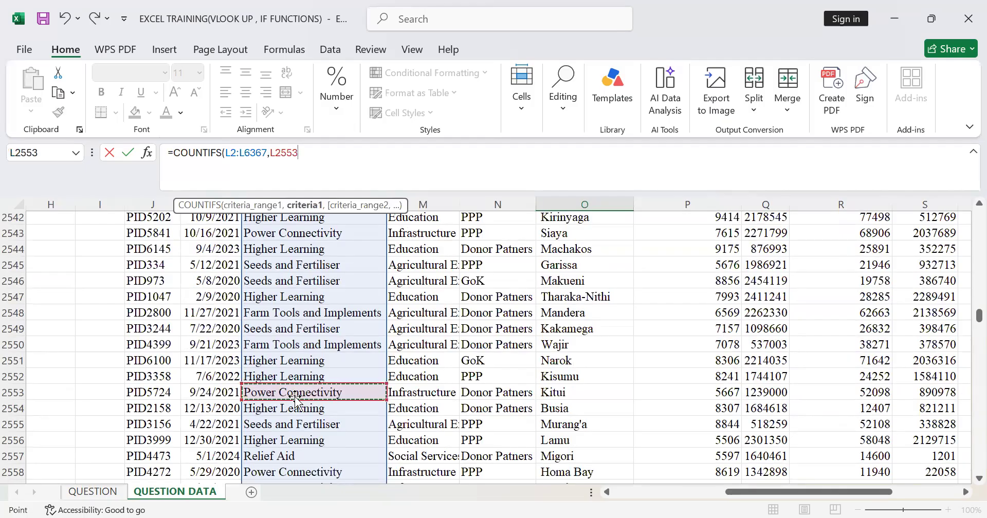
text(,)
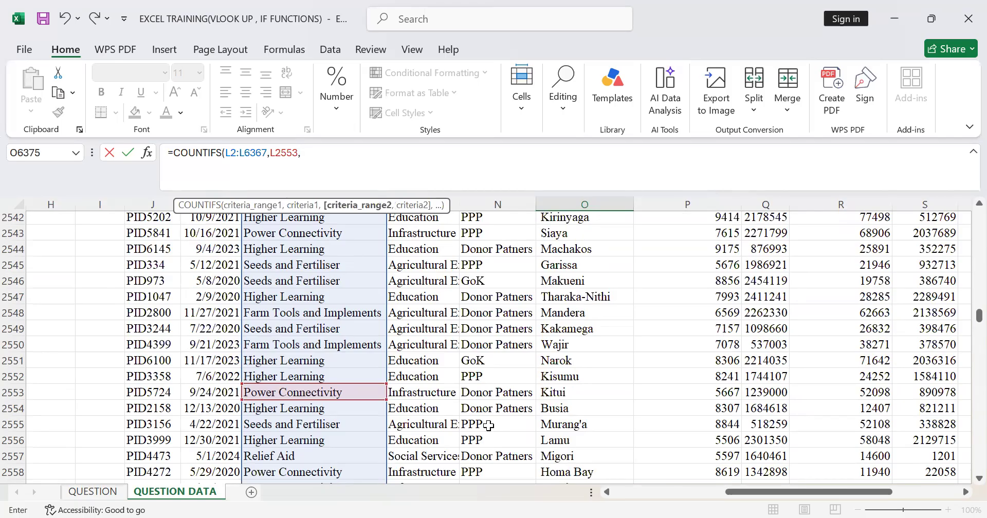
Add the County column range O2:O6367 after the L2553 criterion as the formula's second criteria range.
scroll(491, 423, up, 8)
scroll(966, 360, up, 13)
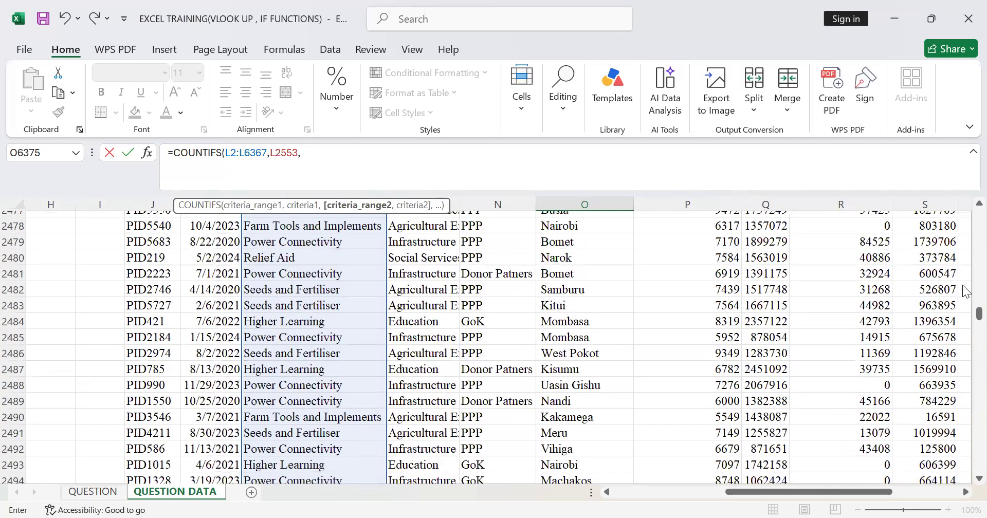
drag(963, 198, 962, 186)
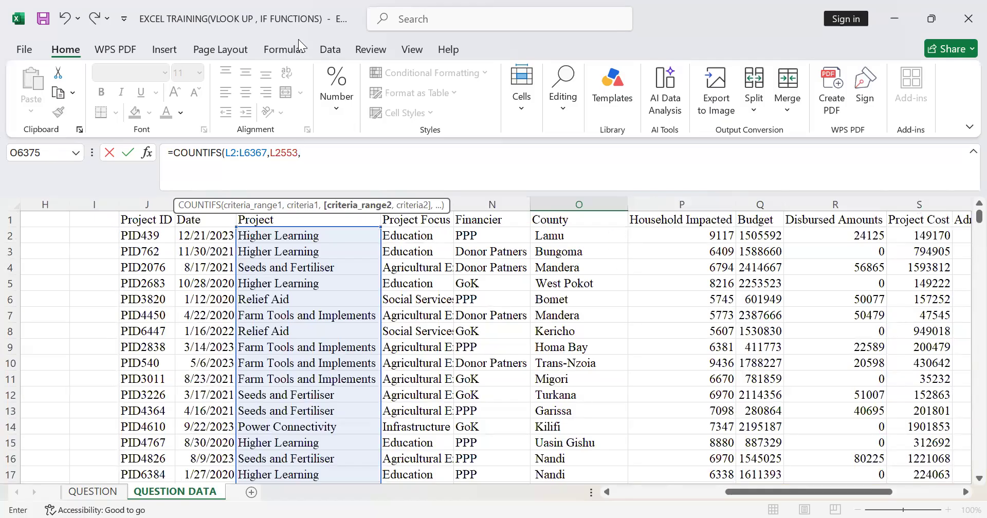
click(599, 235)
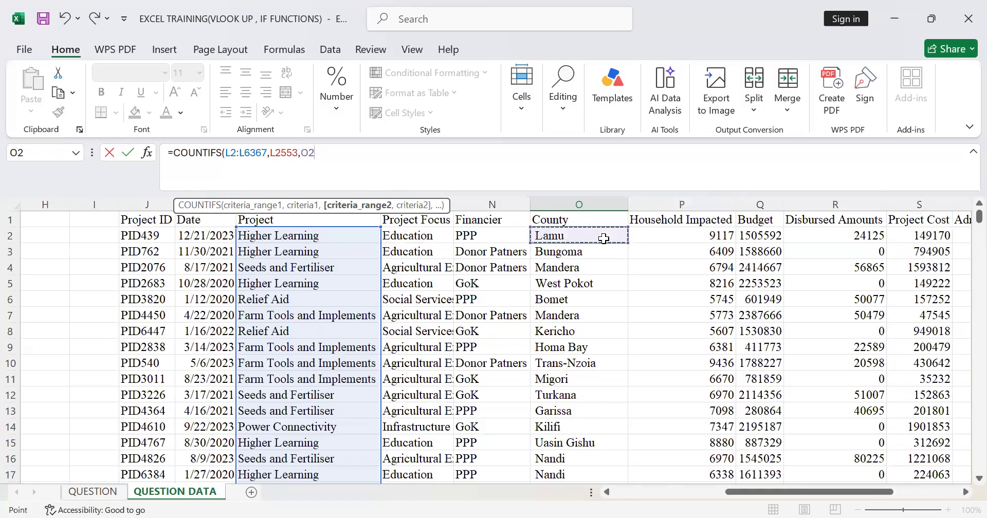
key(ctrl+shift+Down)
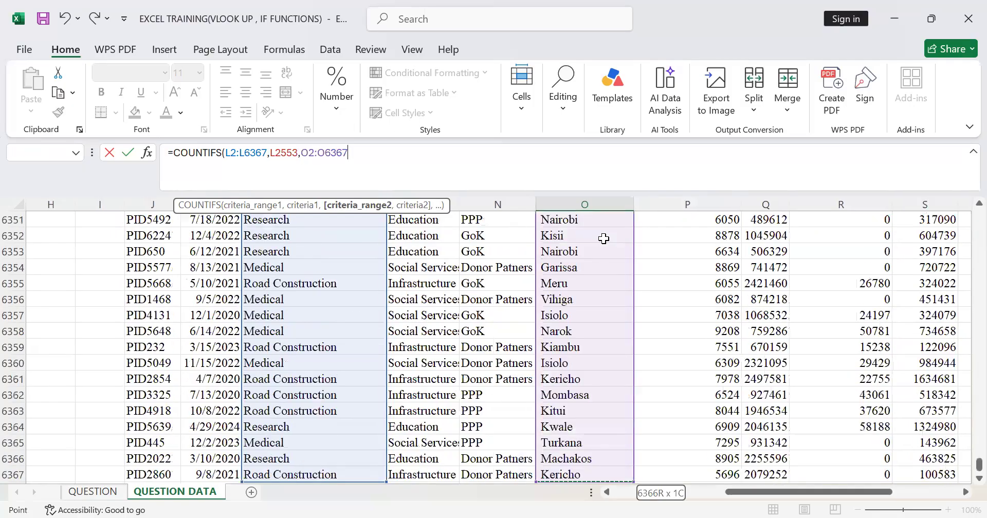
text(,)
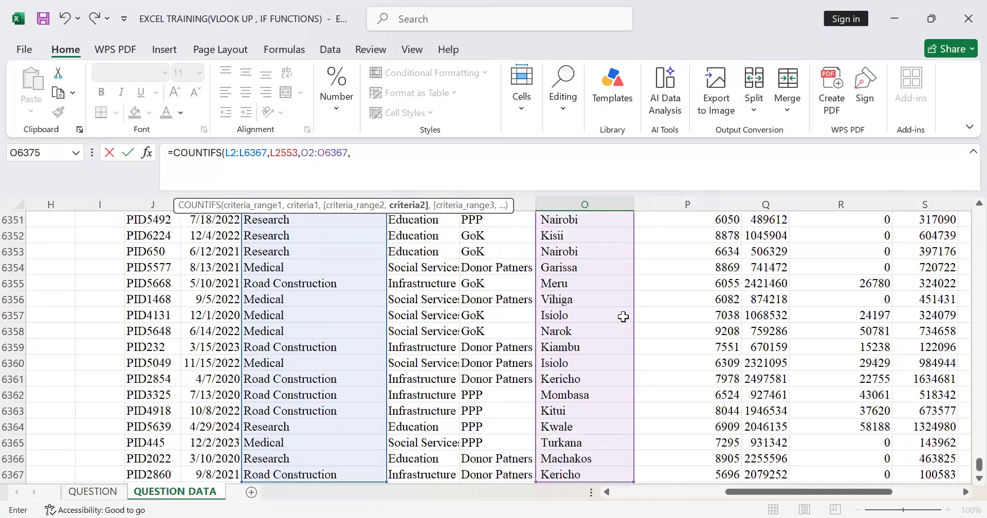
Use the Kakamega entry in O6157 as the second criterion and complete the COUNTIFS formula in O6375.
scroll(619, 315, up, 20)
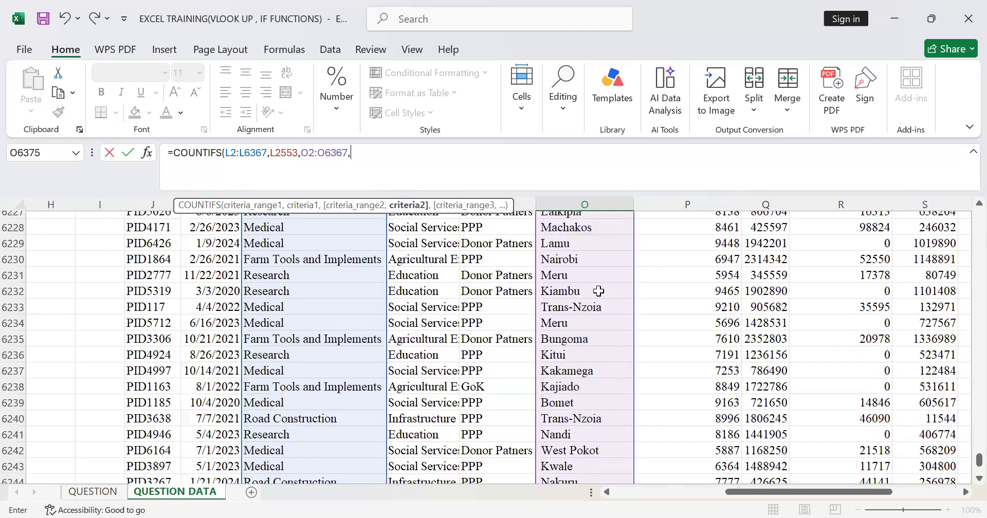
scroll(600, 291, up, 20)
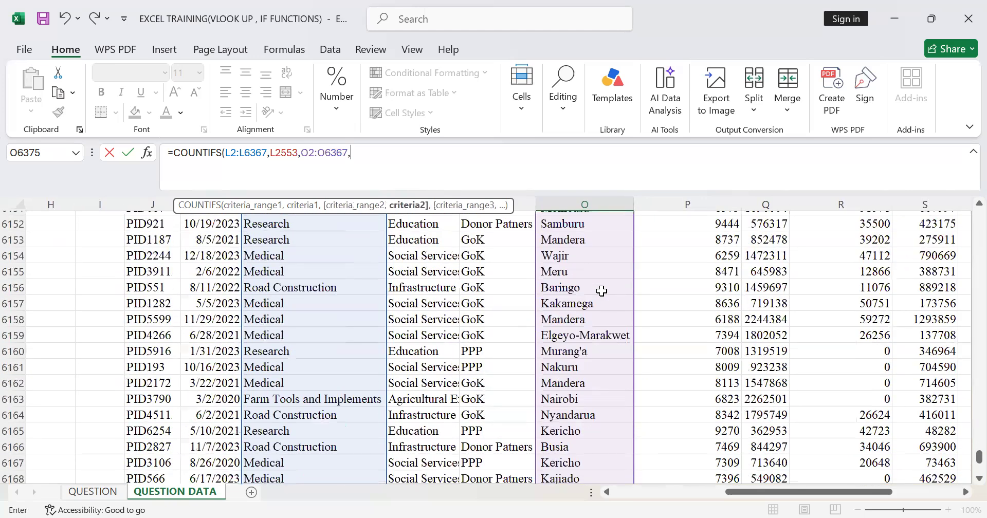
click(585, 308)
text())
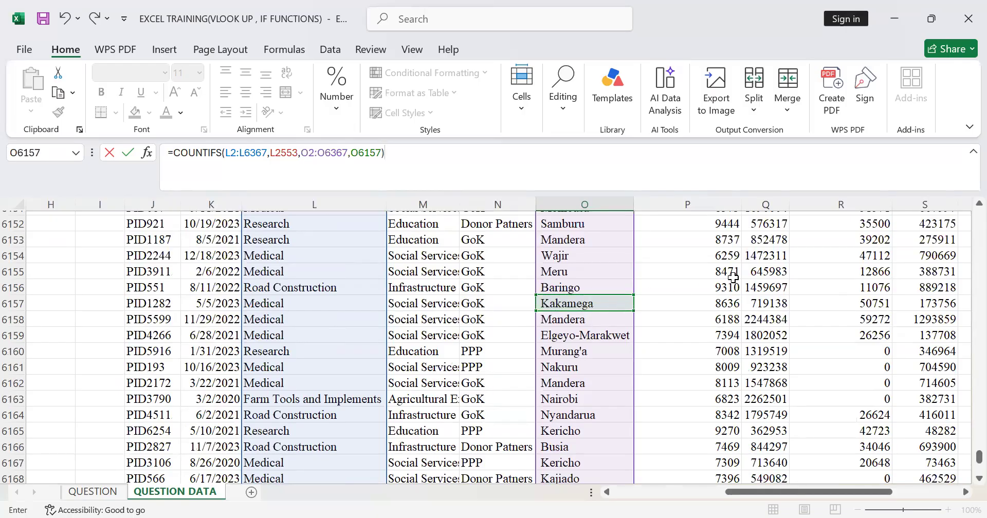
key(Return)
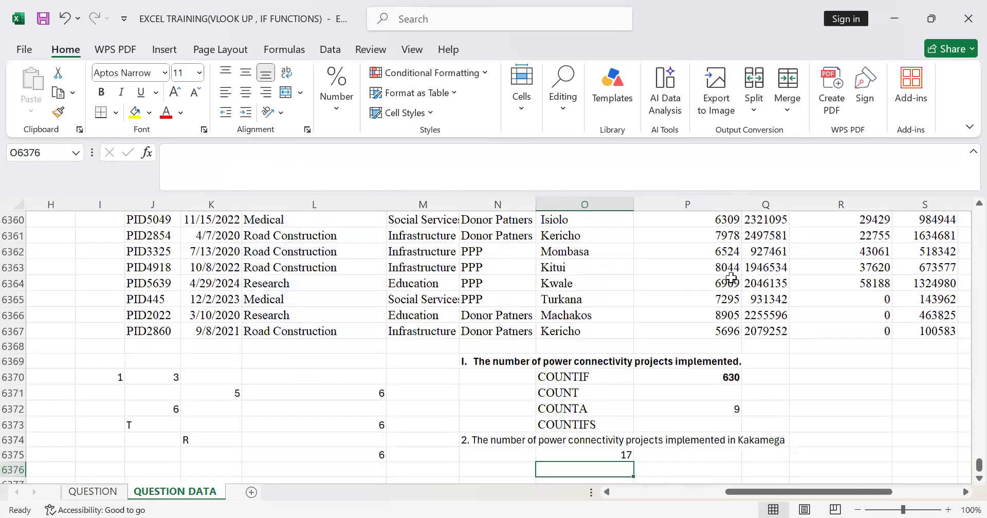
Open the COUNTIFS formula in O6375 and review its criteria ranges and criteria.
click(598, 450)
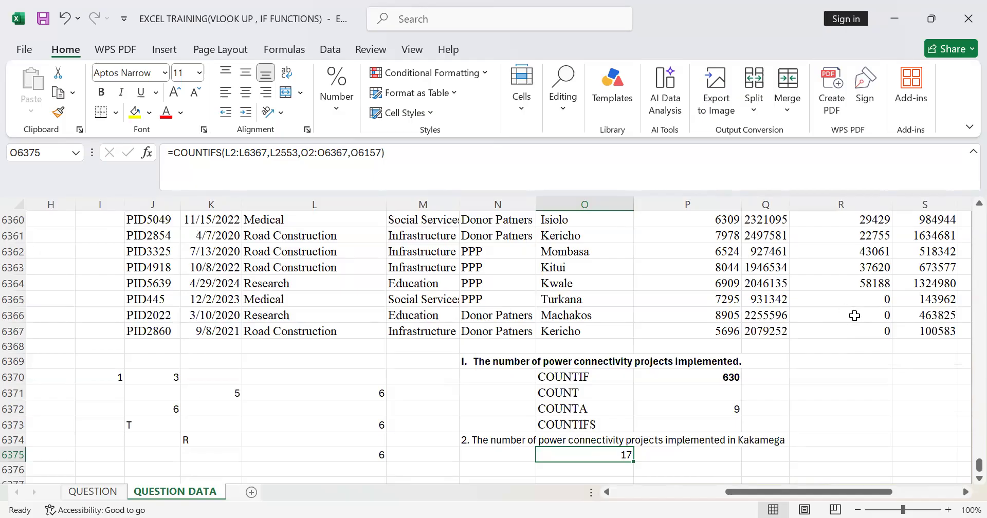
click(659, 466)
click(628, 457)
scroll(622, 356, up, 11)
scroll(620, 355, down, 14)
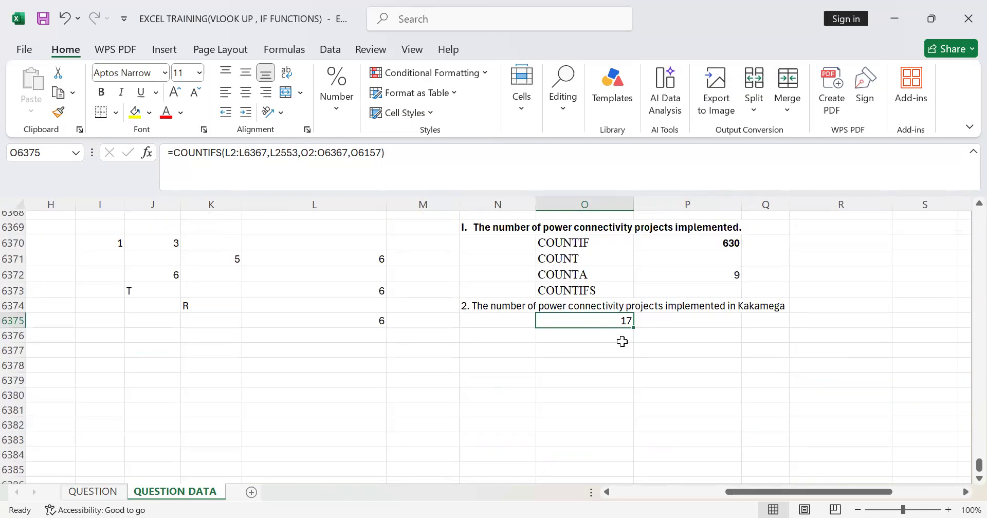
click(671, 320)
double_click(605, 320)
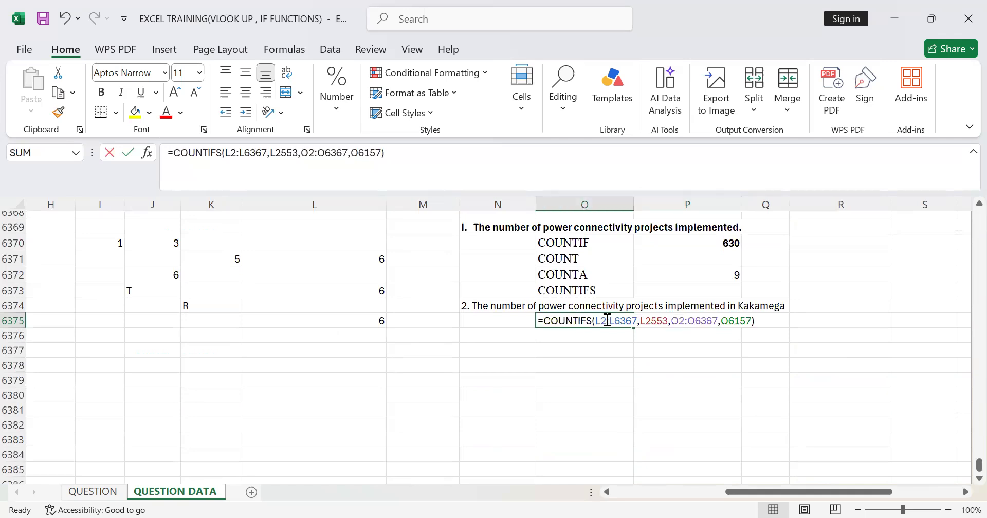
Clear all the arguments from the COUNTIFS formula in O6375, leaving only =COUNTIFS( for rebuilding it.
click(761, 323)
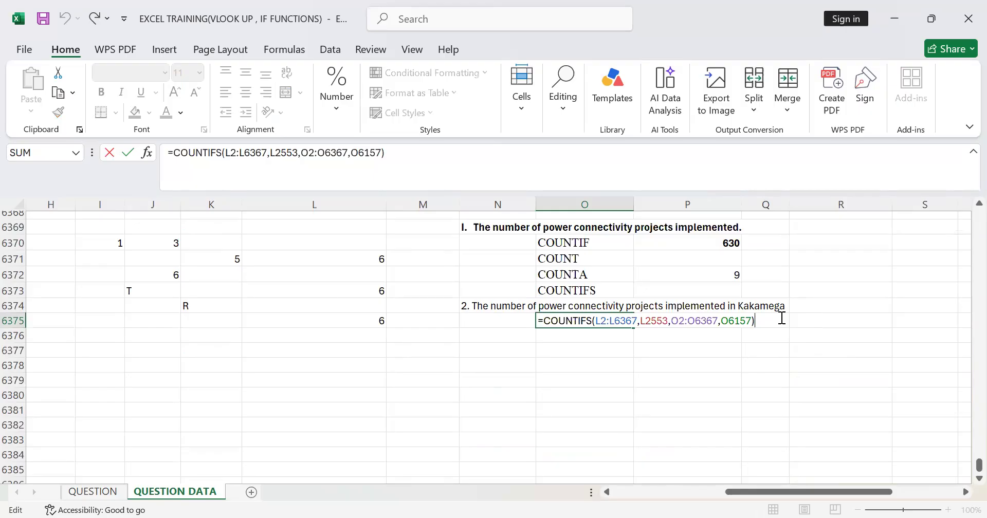
key(BackSpace)
key(BackSpace)
key(BackSpace)
key(BackSpace)
key(BackSpace)
key(BackSpace)
key(BackSpace)
key(BackSpace)
key(BackSpace)
key(BackSpace)
key(BackSpace)
key(BackSpace)
key(BackSpace)
key(BackSpace)
key(BackSpace)
key(BackSpace)
key(BackSpace)
key(BackSpace)
key(BackSpace)
key(BackSpace)
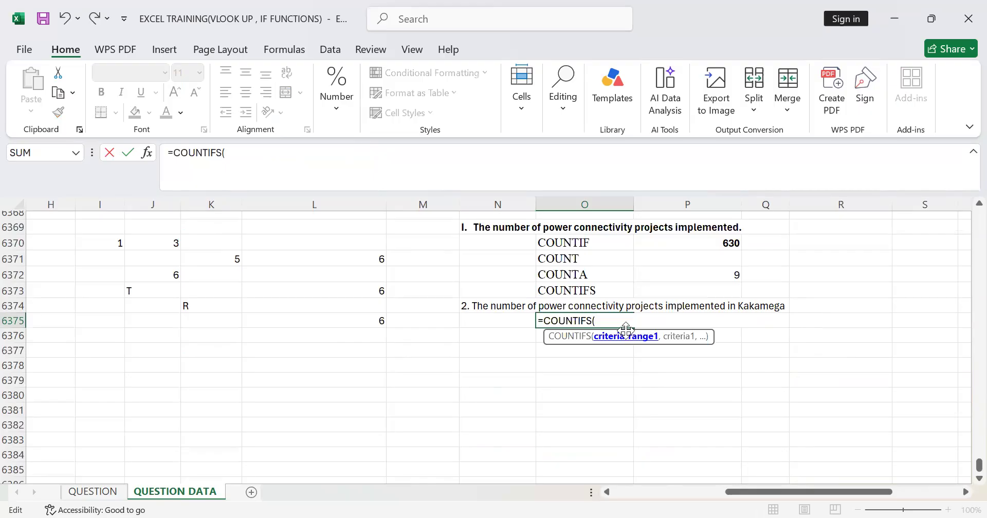
Set the Project column range L2:L6367 as the first criteria range of the COUNTIFS formula.
scroll(964, 361, up, 12)
scroll(965, 361, up, 1)
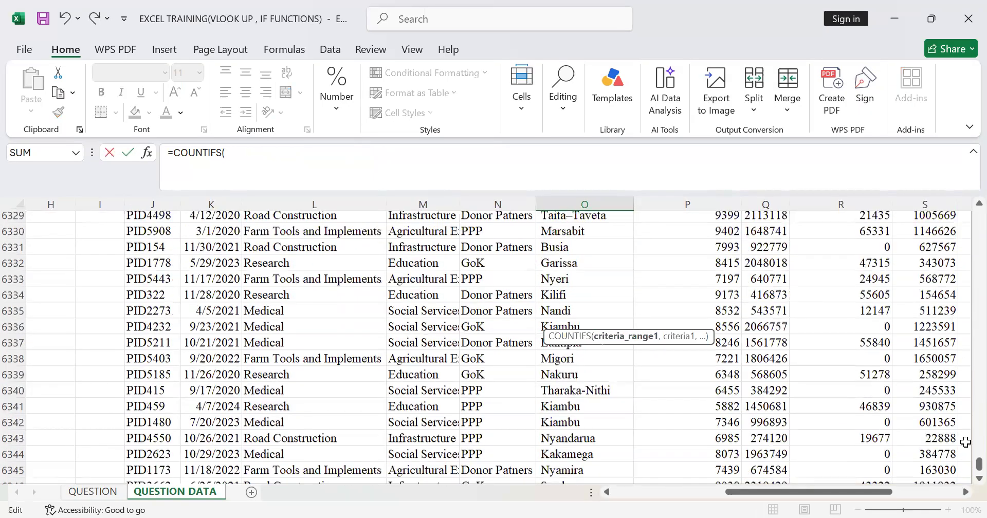
drag(979, 464, 978, 215)
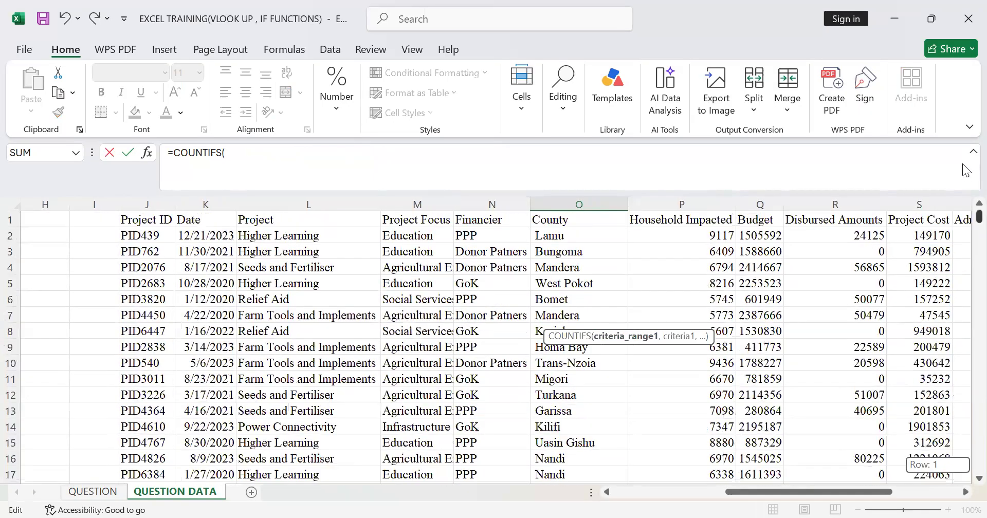
click(418, 236)
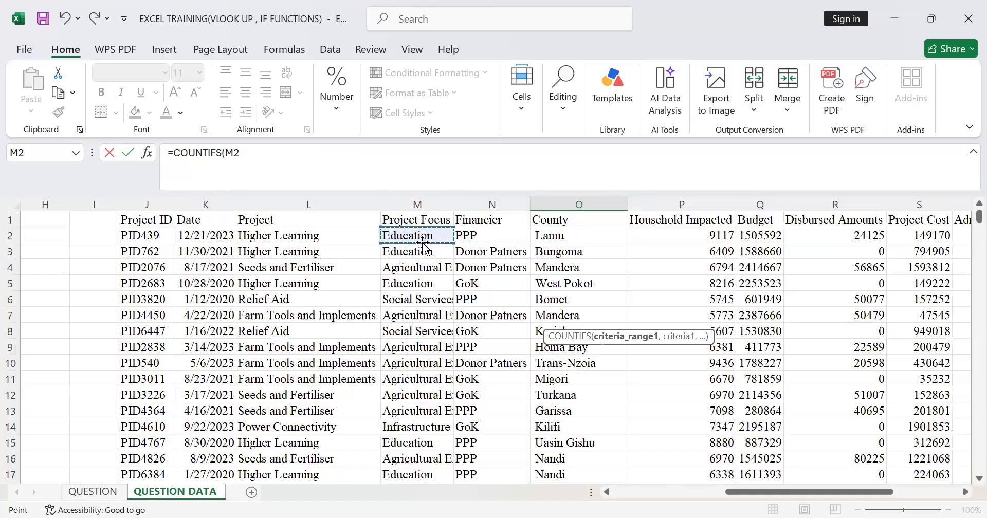
click(342, 234)
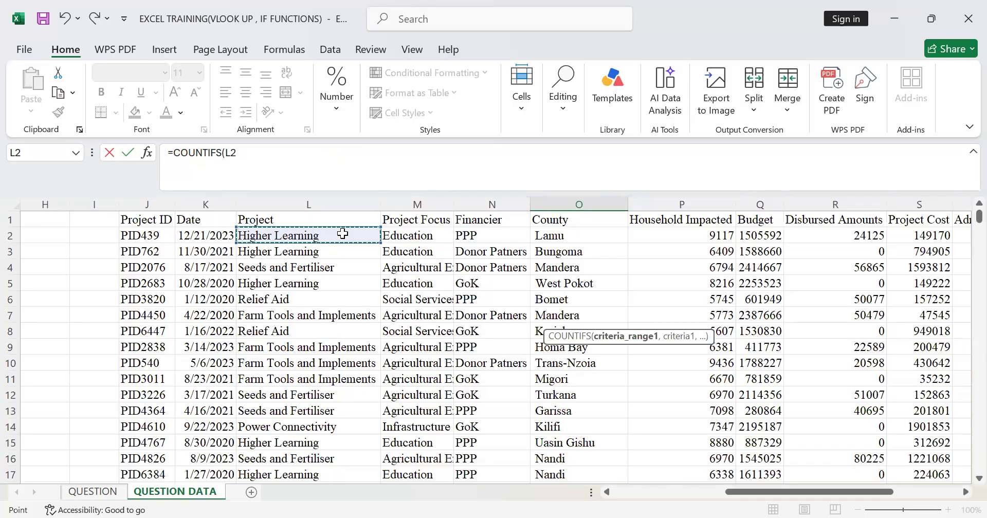
key(ctrl+shift+Down)
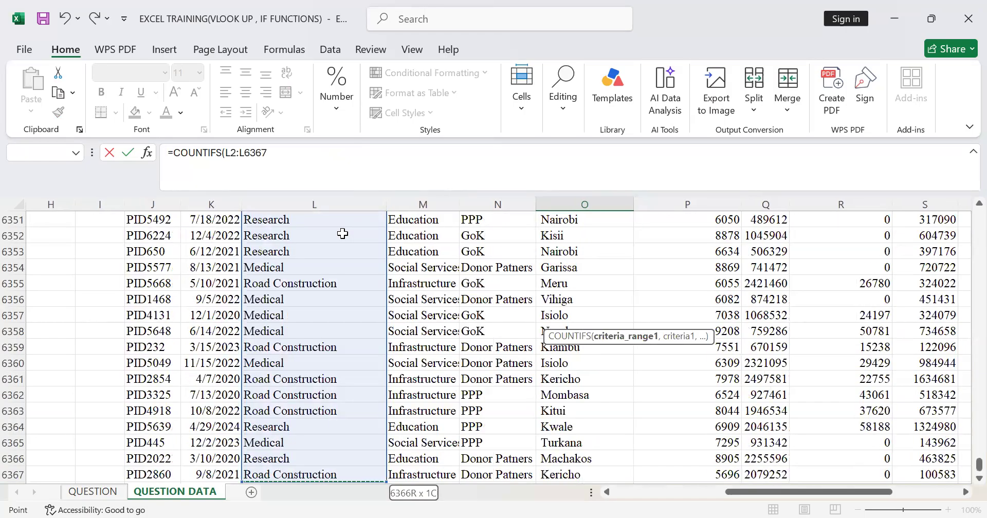
text(,)
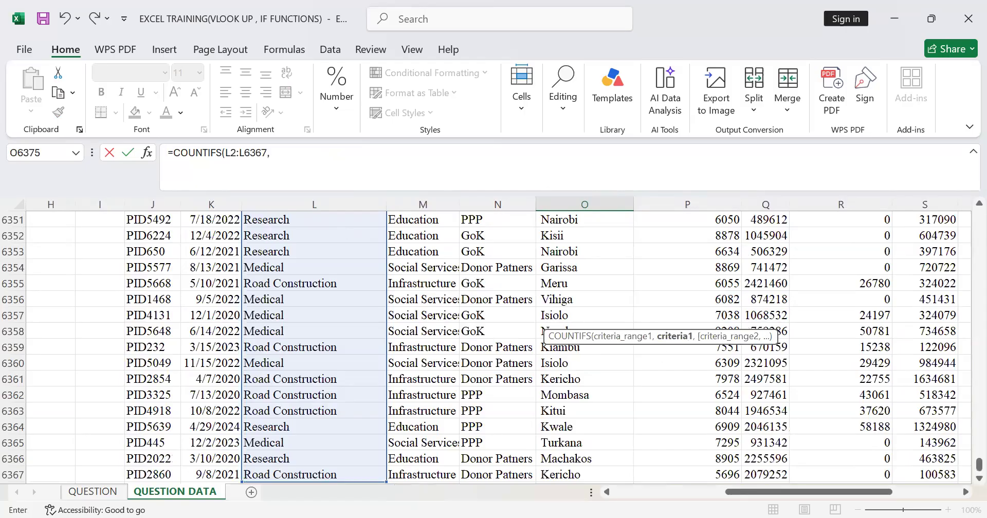
Use the Power Connectivity entry in L1760 as the first criterion of the COUNTIFS formula.
drag(965, 466, 967, 284)
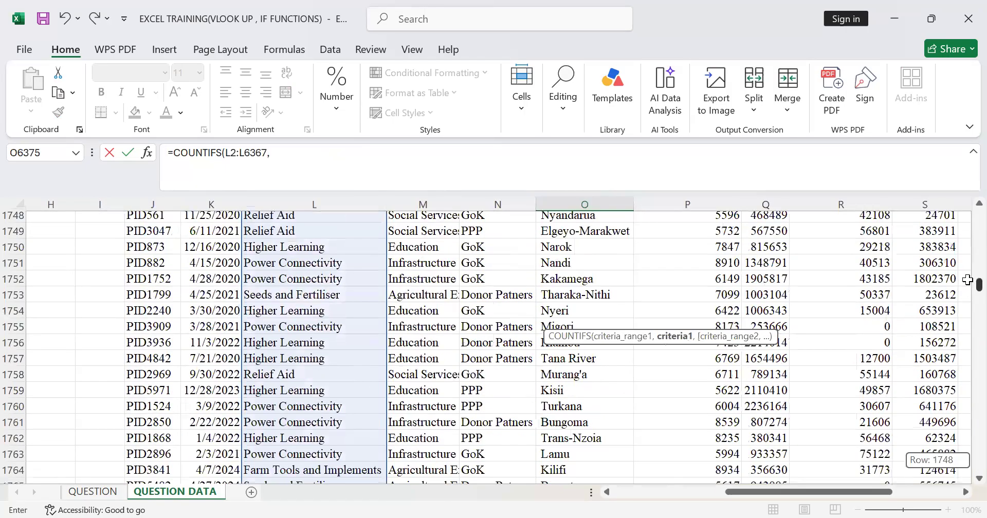
click(259, 407)
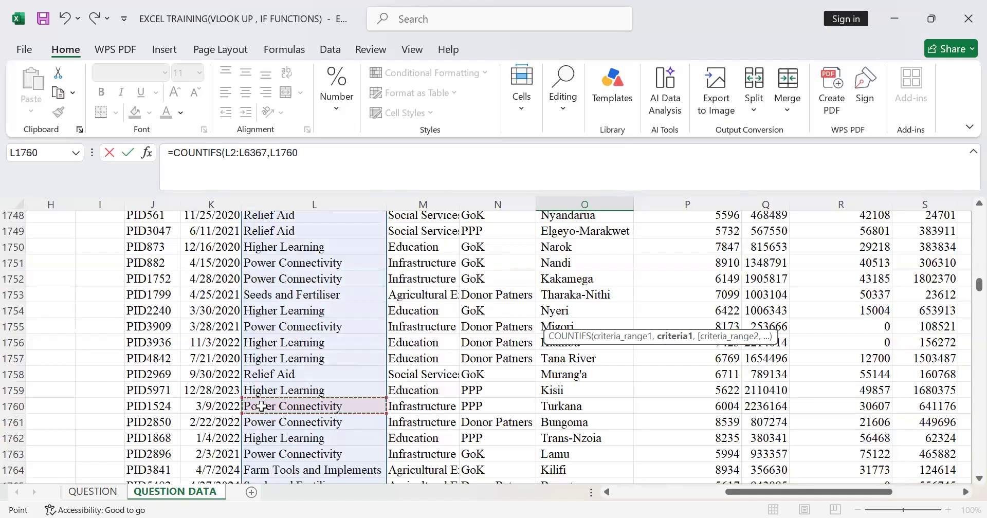
text(,)
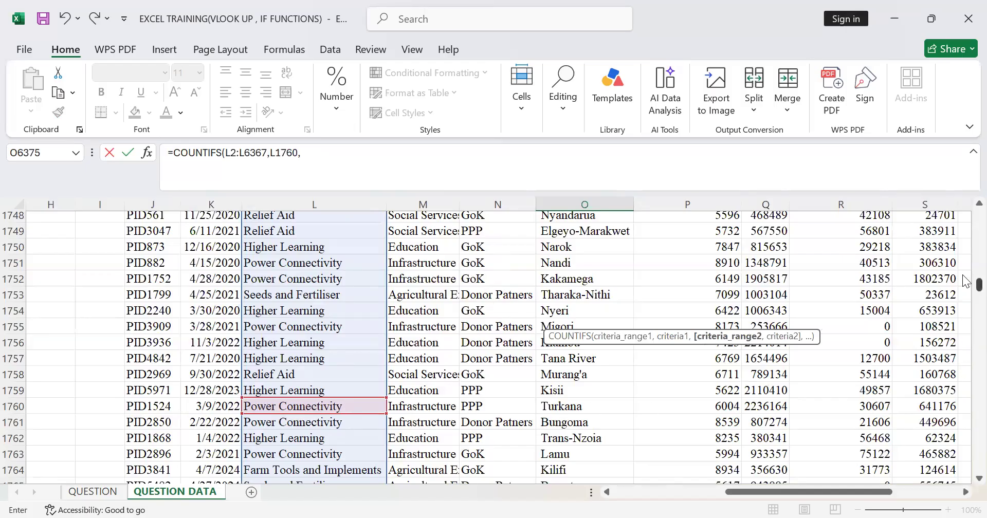
Add the County column range O2:O6367 as the second criteria range, leaving out the header cell.
scroll(568, 236, up, 20)
click(570, 237)
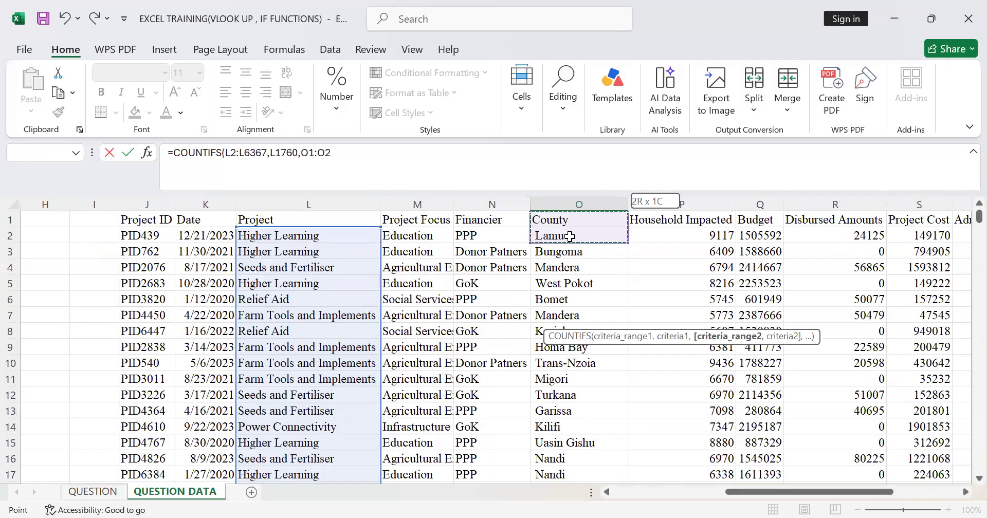
key(ctrl+shift+Down)
key(ctrl+shift+Up)
click(570, 236)
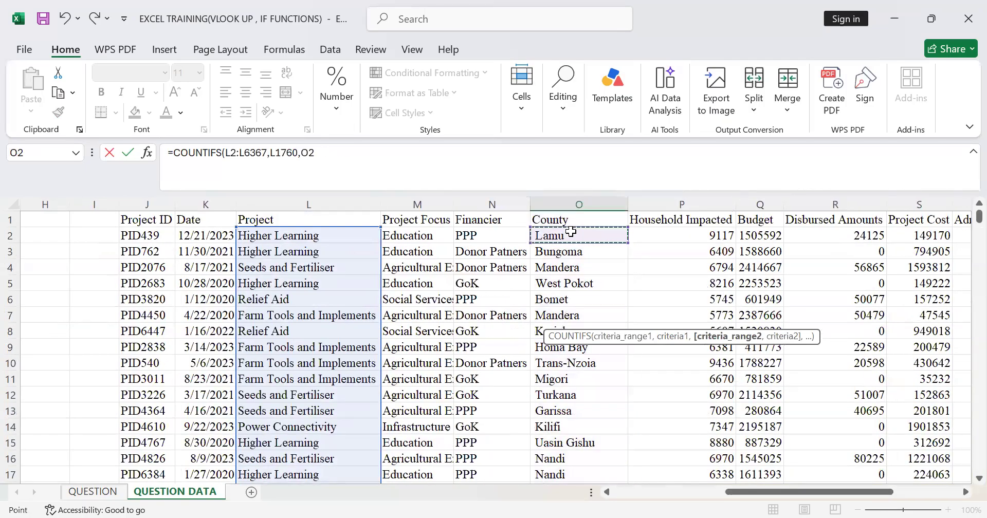
key(ctrl+shift+Down)
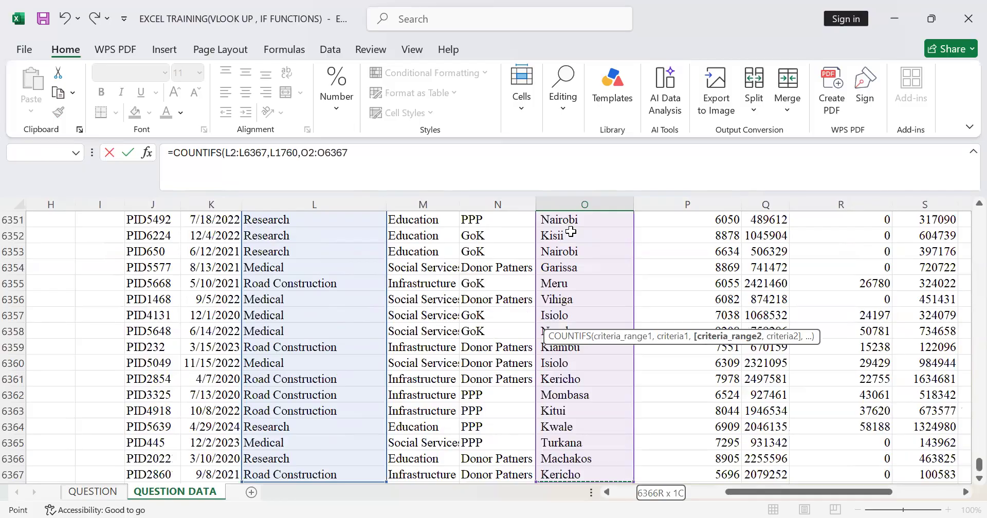
text(,)
Complete the COUNTIFS formula with the Kakamega entry in O2529 as the second criterion, and make the result in O6375 bold.
drag(965, 470, 965, 317)
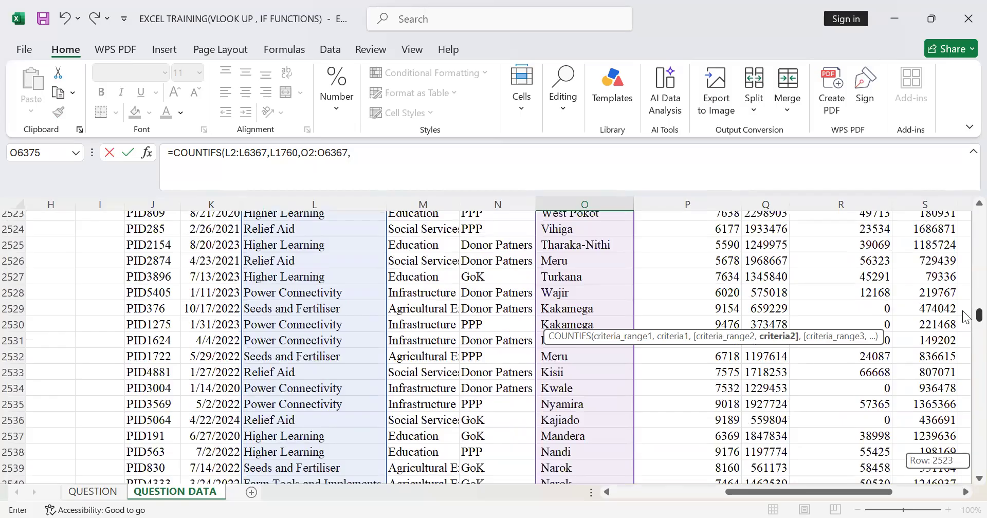
click(578, 308)
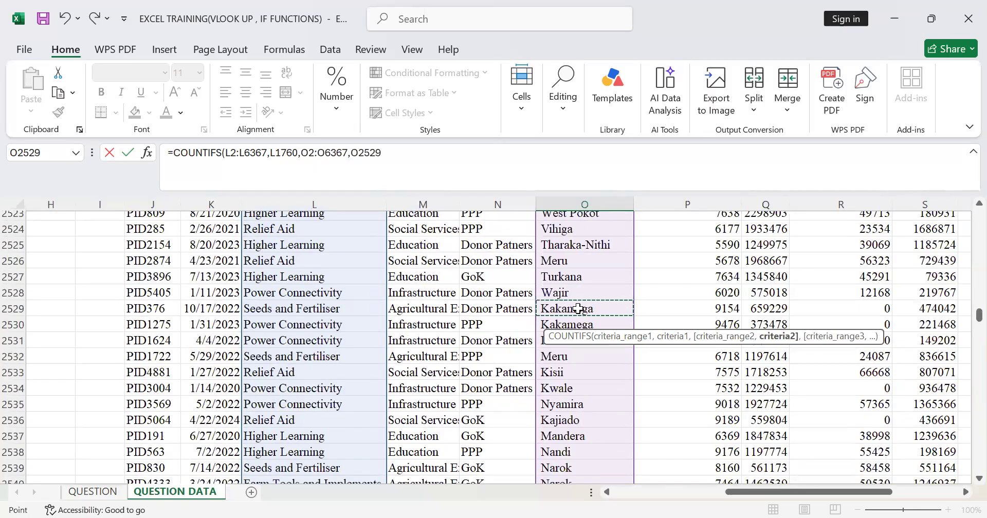
key(Return)
scroll(529, 339, down, 4)
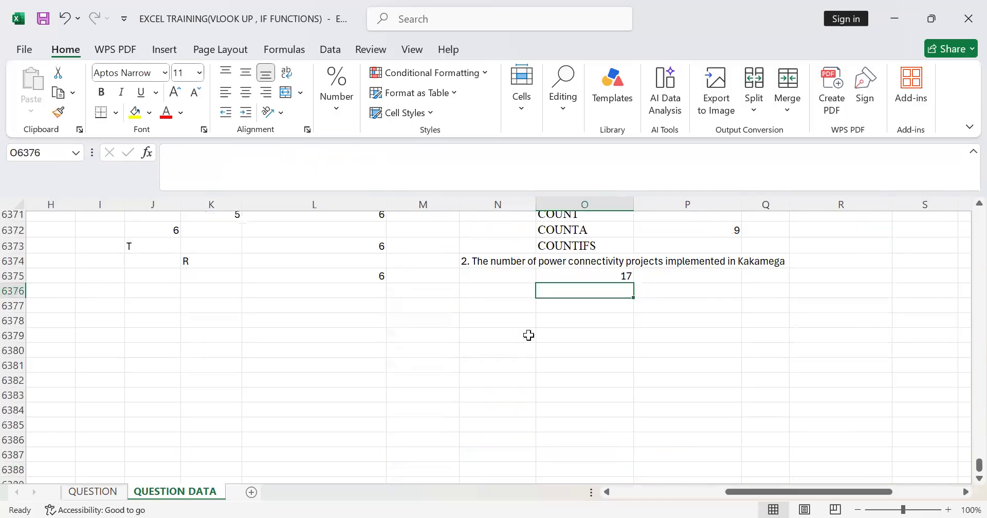
click(571, 272)
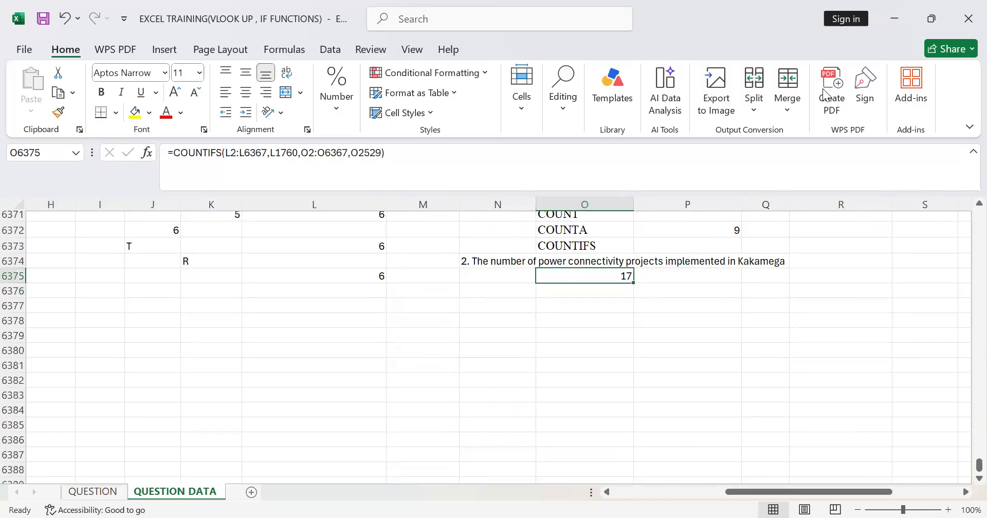
click(102, 92)
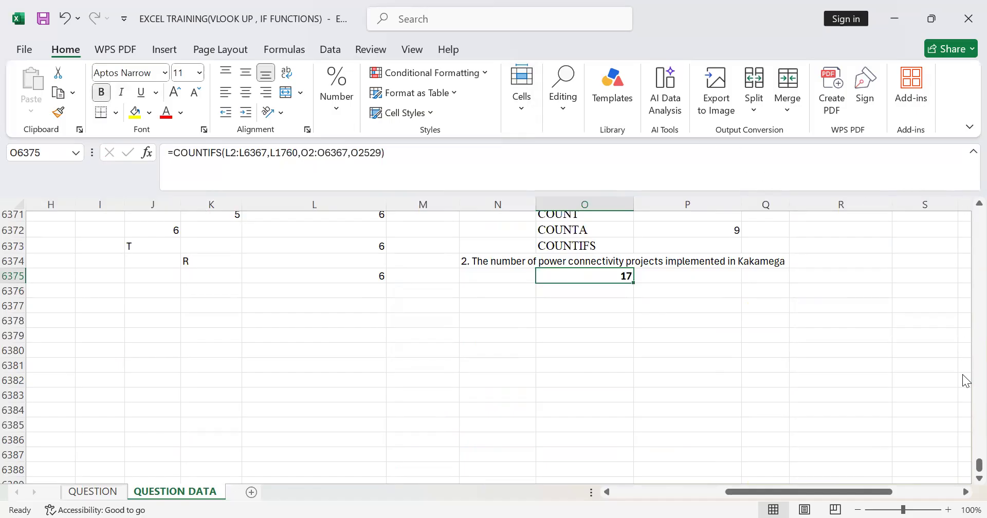
Review the COUNTIFS formula in O6375 against its highlighted Project and County ranges, from the first data row to the last.
drag(977, 465, 960, 201)
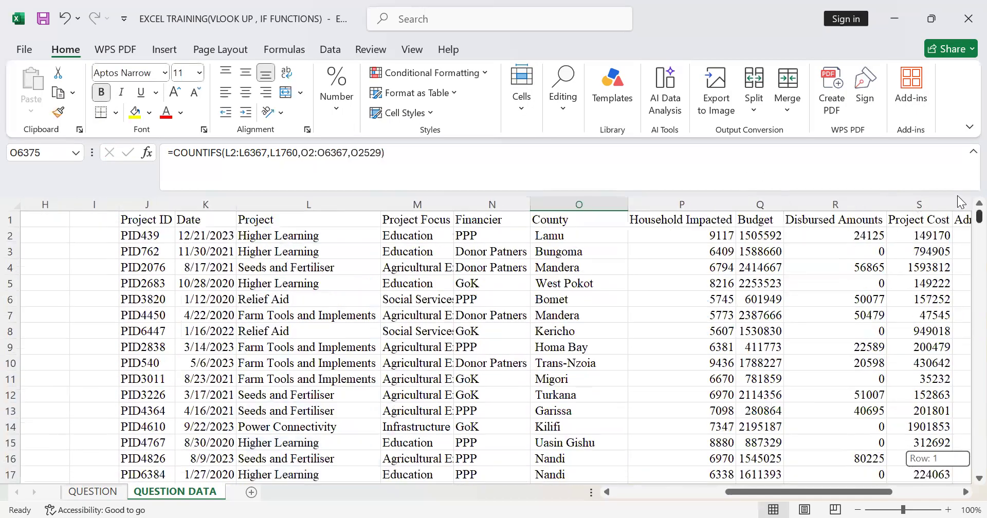
click(326, 160)
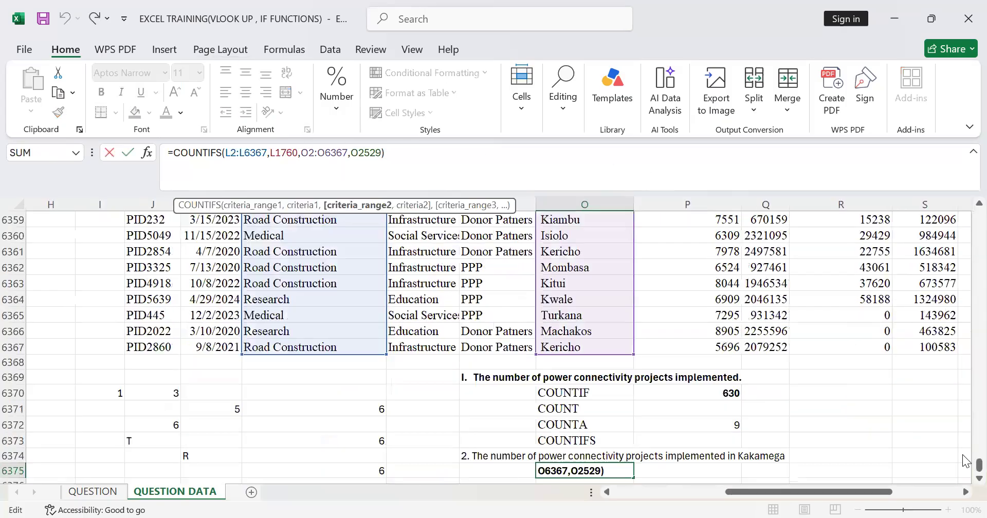
drag(979, 465, 965, 163)
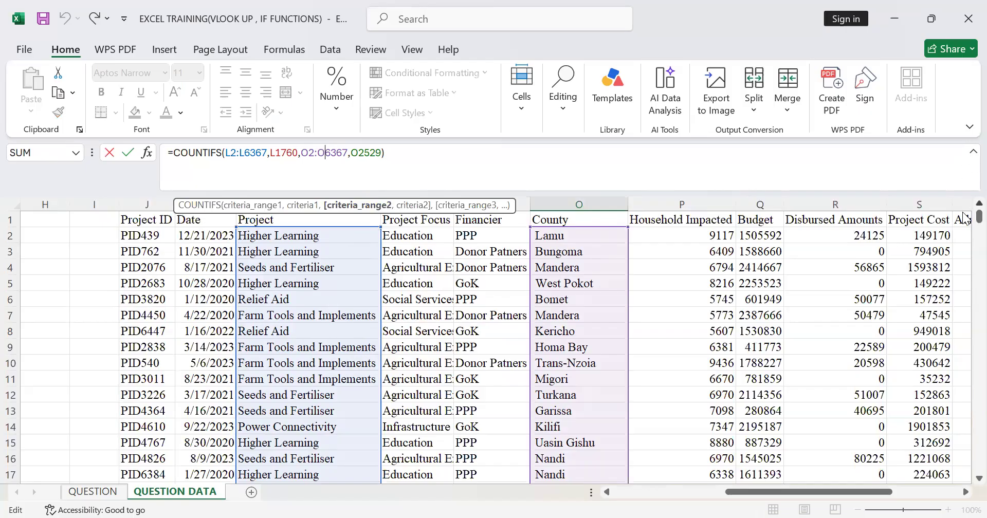
drag(965, 220, 965, 492)
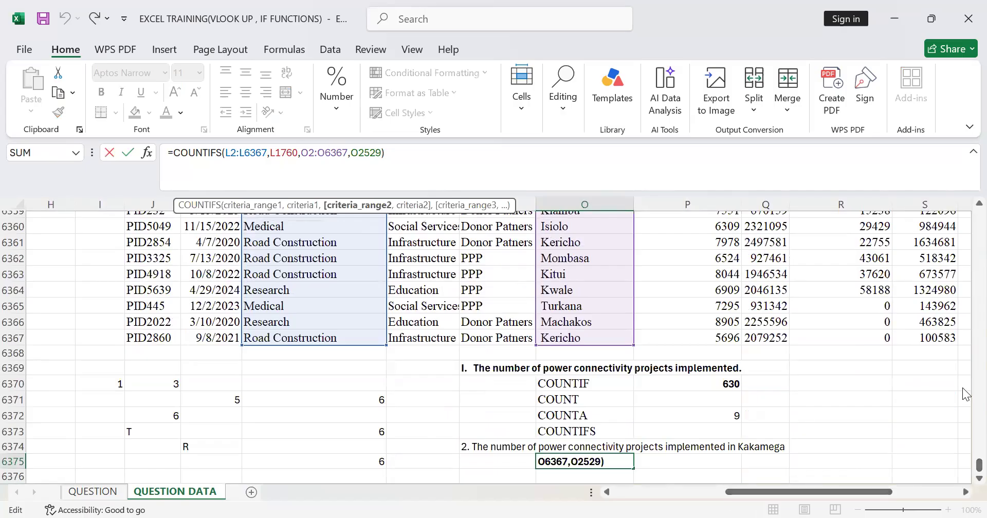
key(Return)
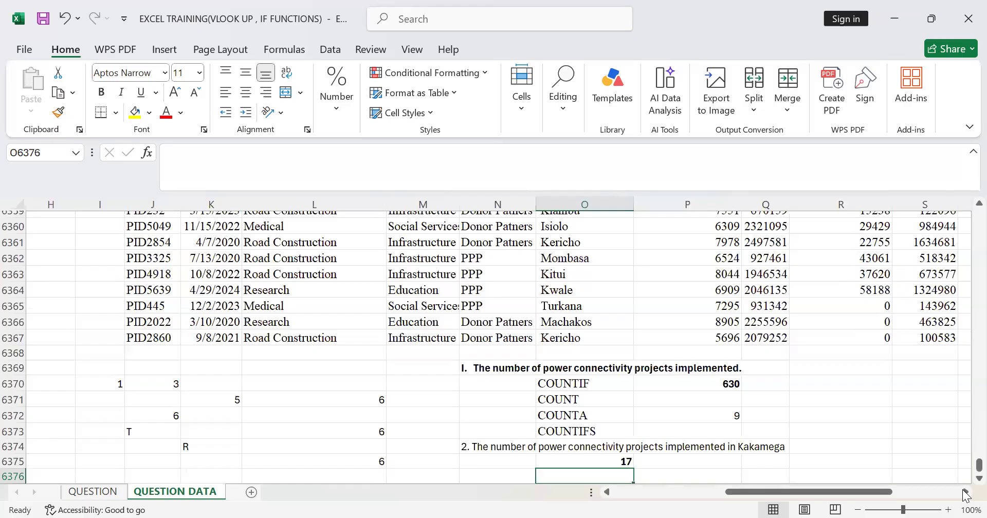
scroll(967, 491, down, 2)
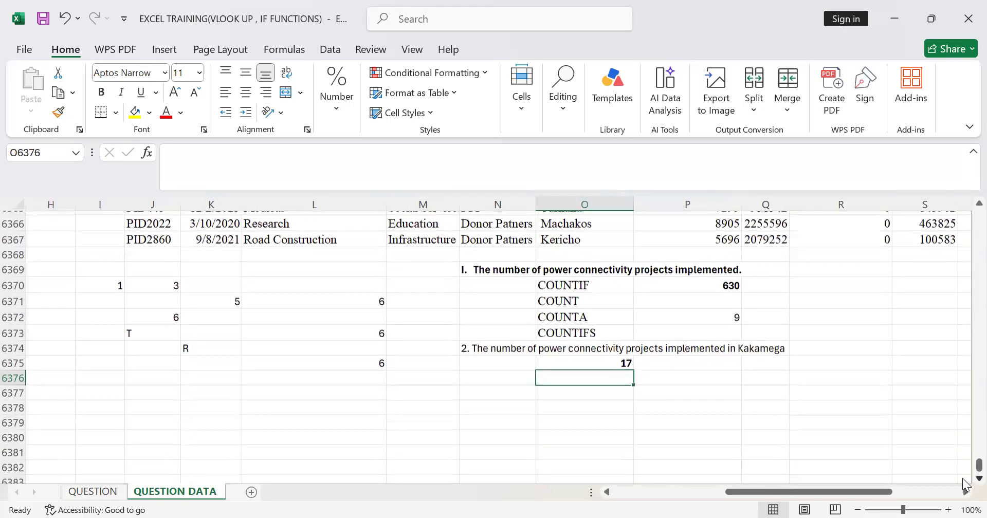
scroll(966, 484, down, 1)
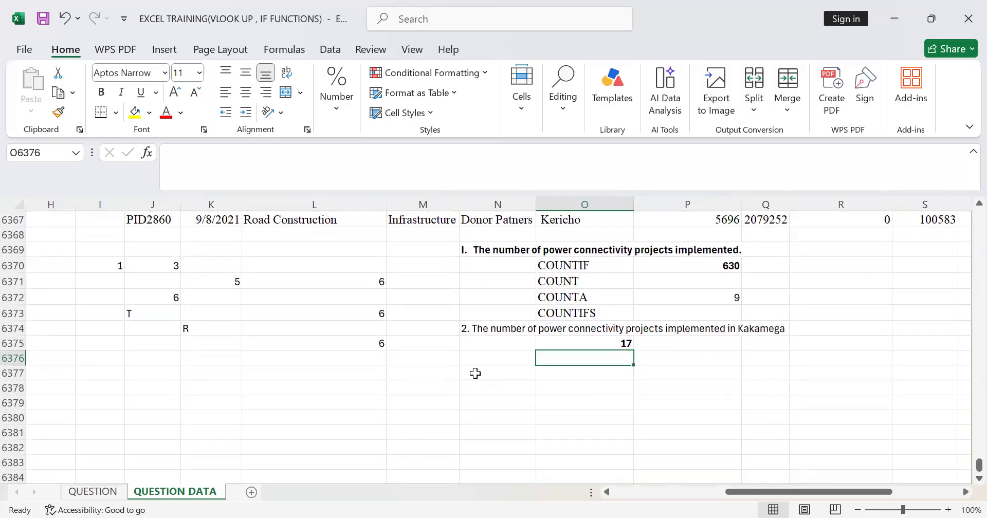
Enter 3. in N6376 and look up question II in B19 of the QUESTION sheet.
click(497, 359)
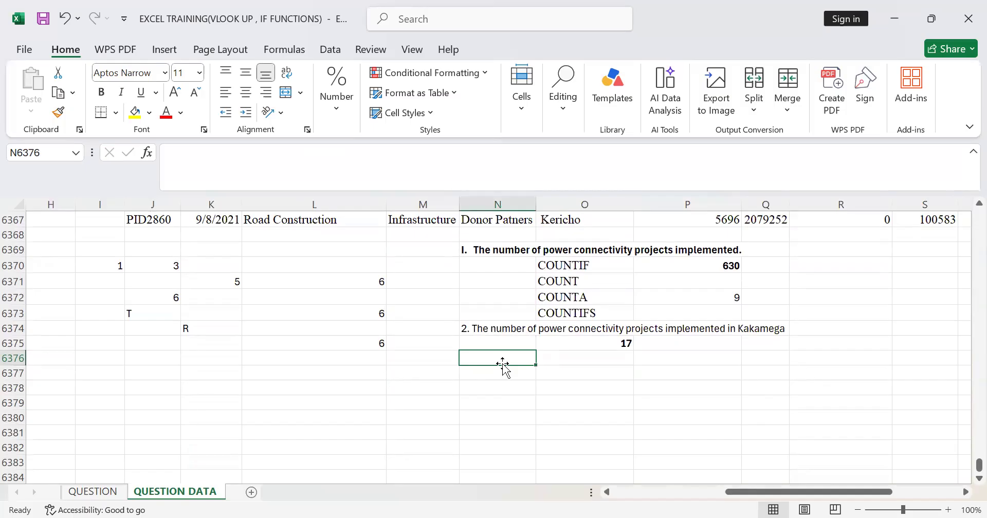
text(3.)
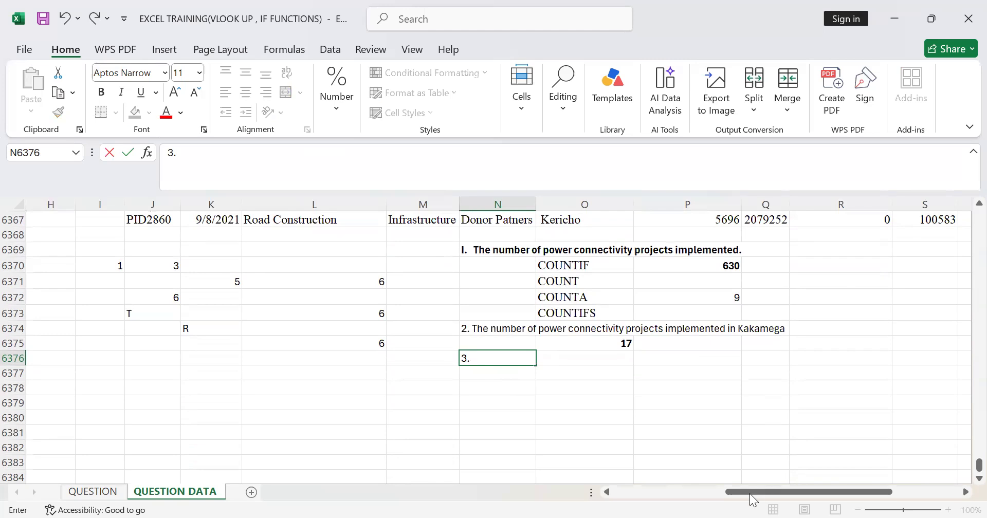
click(117, 492)
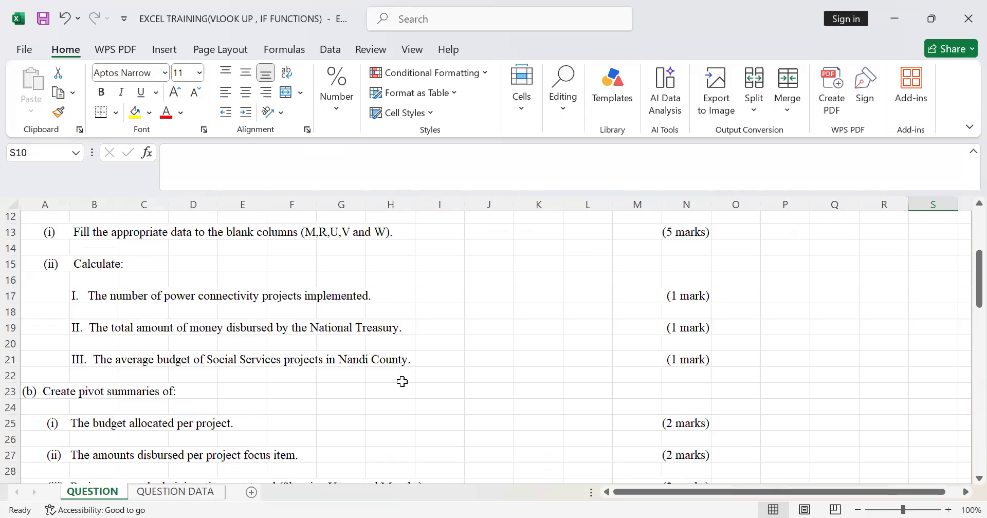
click(81, 332)
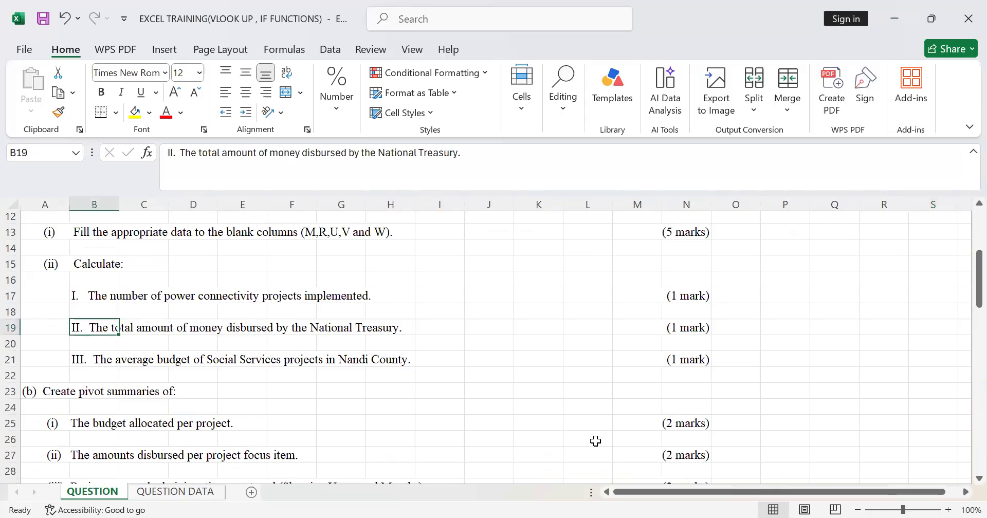
click(193, 492)
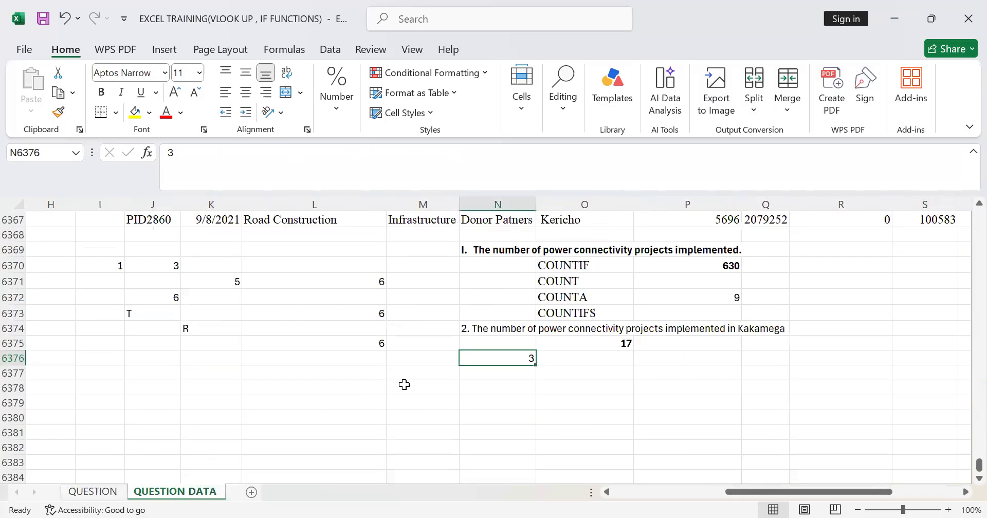
Link N6376 to question II in cell B19 of the QUESTION sheet, and select P6377 below it.
click(539, 360)
click(494, 363)
text(=)
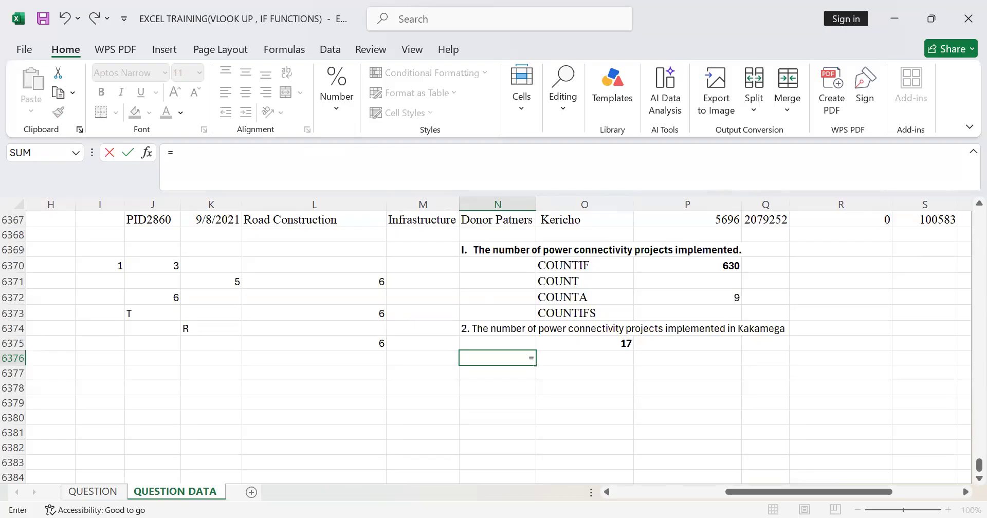
click(109, 492)
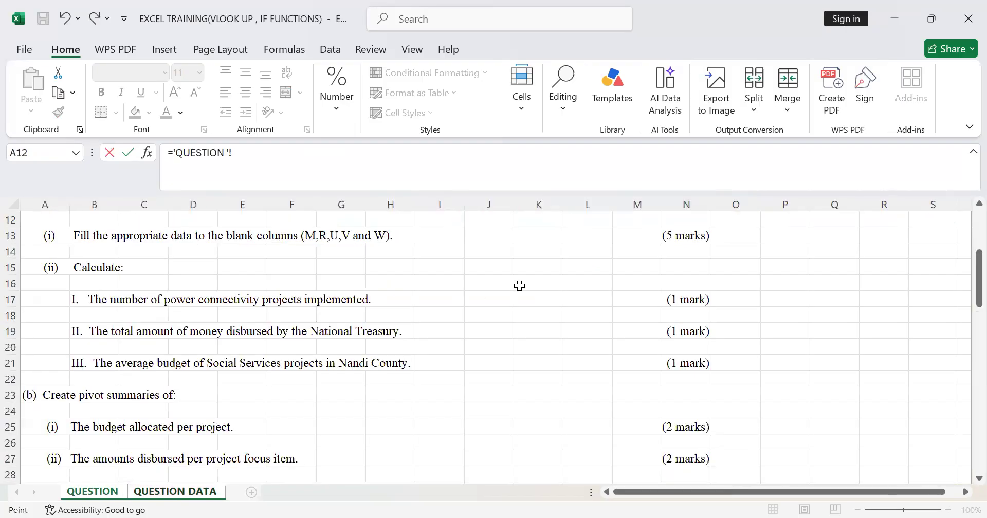
click(82, 330)
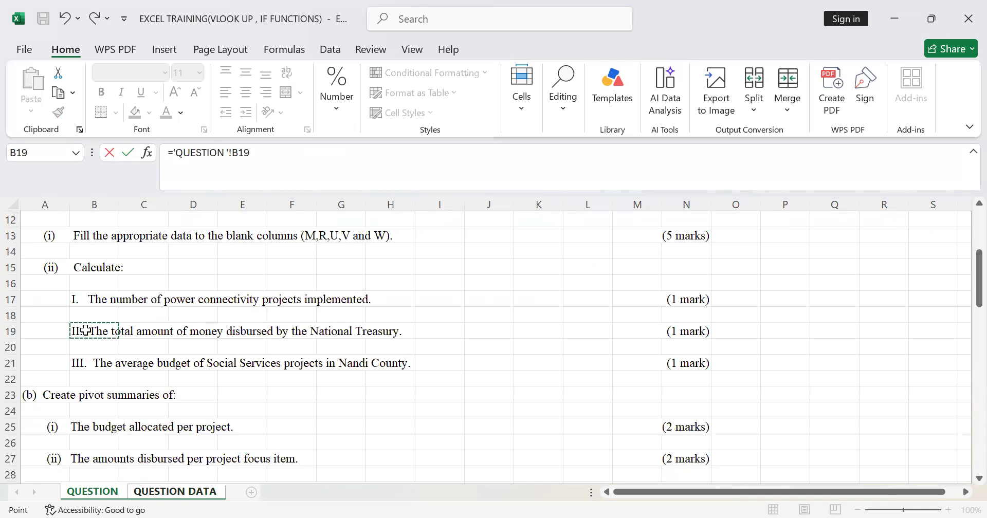
key(Return)
click(668, 373)
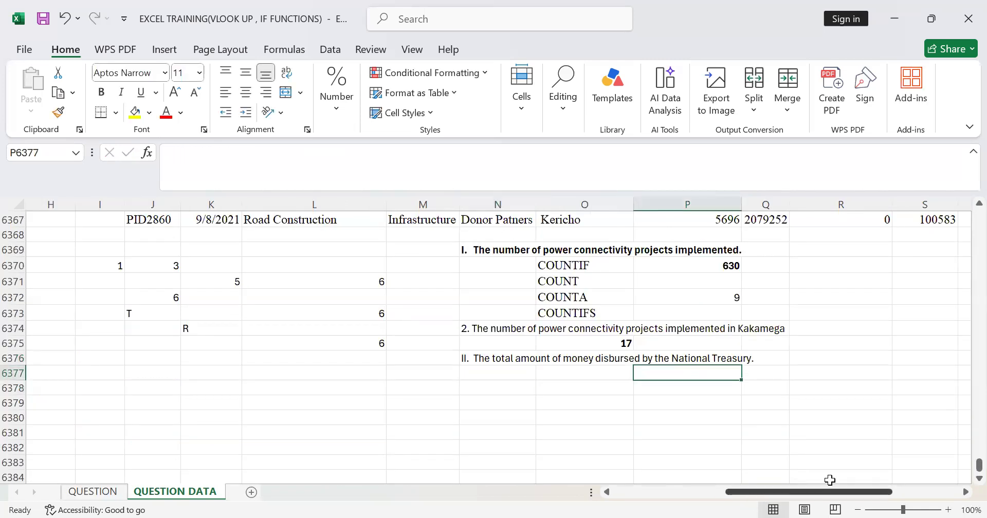
Sum the Disbursed Amount column of the disbursement table in G4502 with AutoSum, and check the resulting formula.
scroll(963, 464, left, 5)
drag(978, 462, 964, 395)
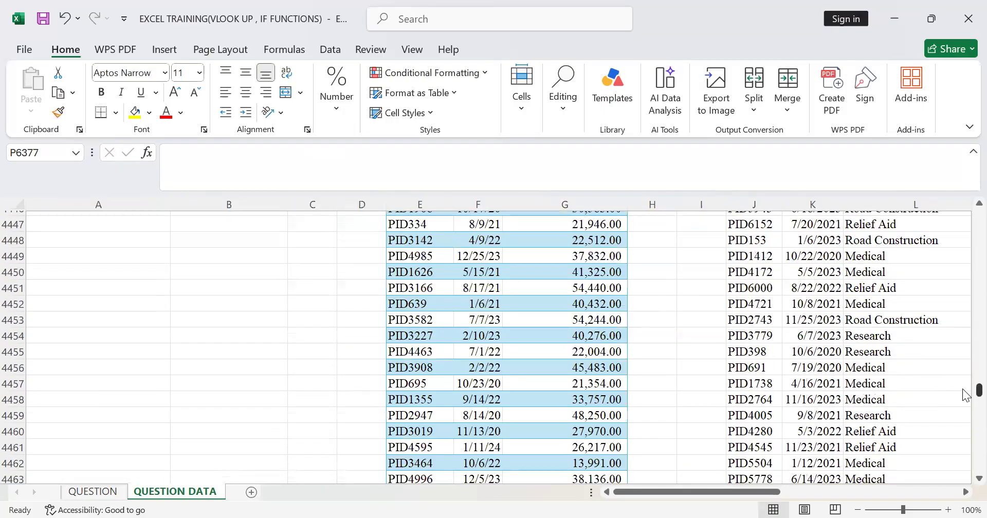
scroll(517, 410, down, 17)
scroll(520, 410, up, 9)
scroll(522, 407, down, 7)
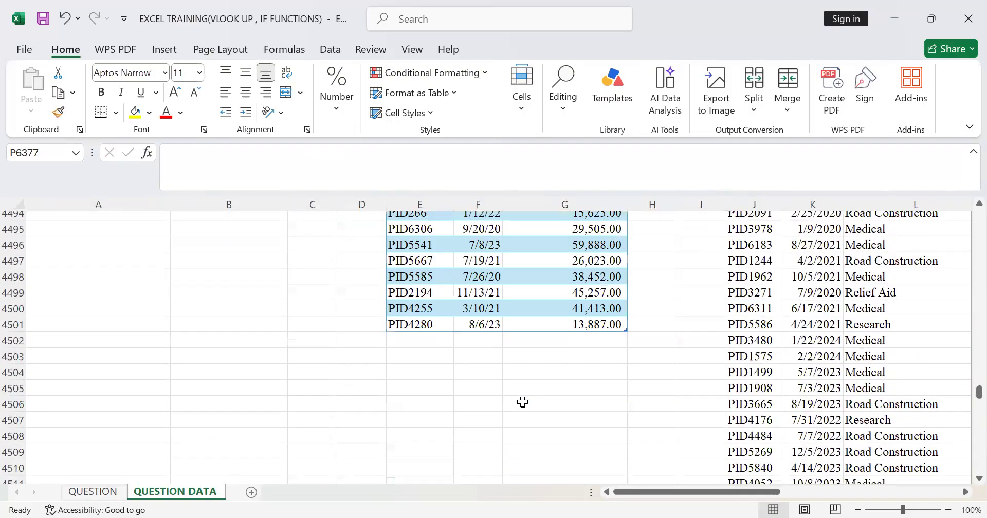
click(568, 354)
click(568, 340)
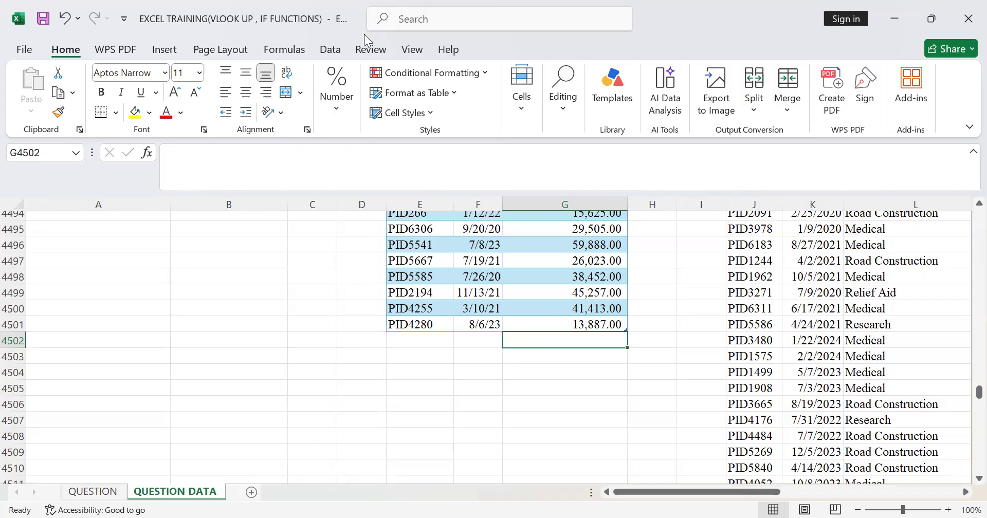
key(alt+equal)
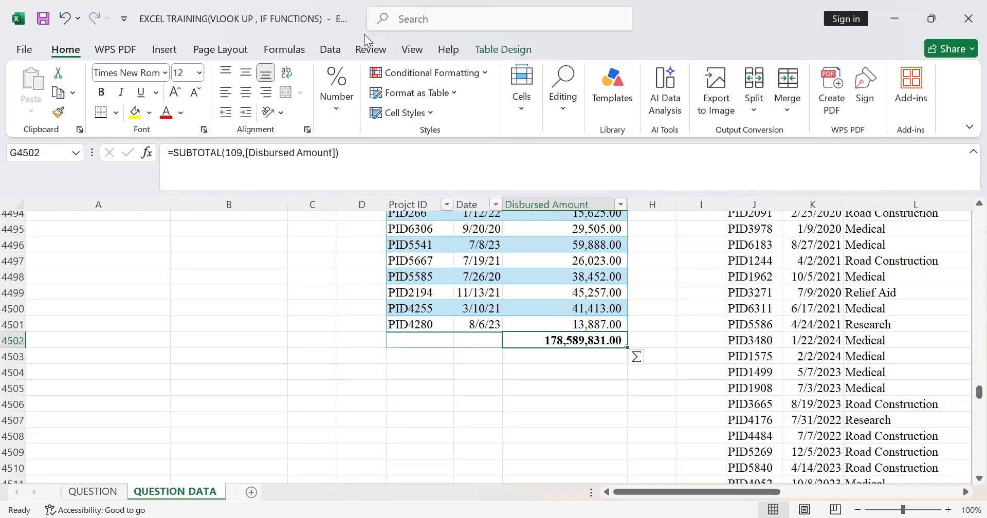
click(575, 365)
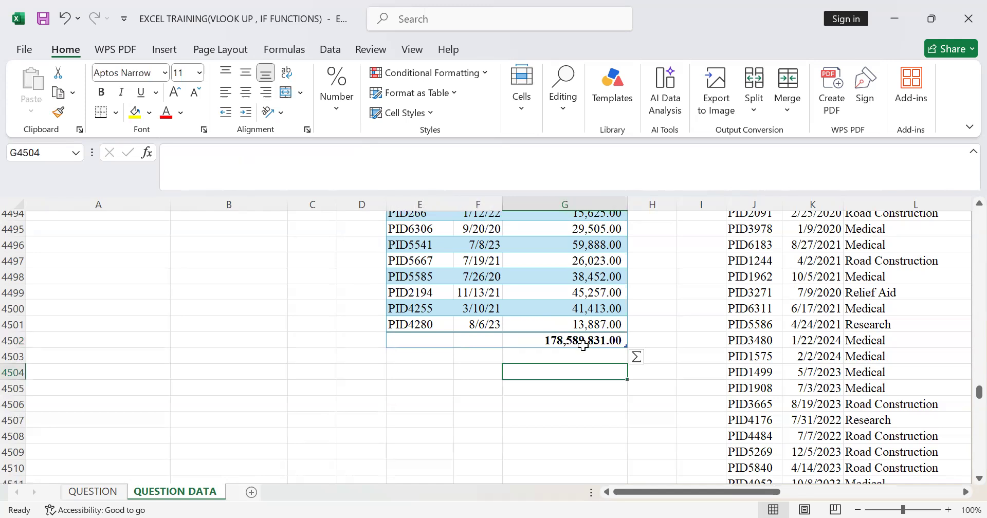
click(583, 345)
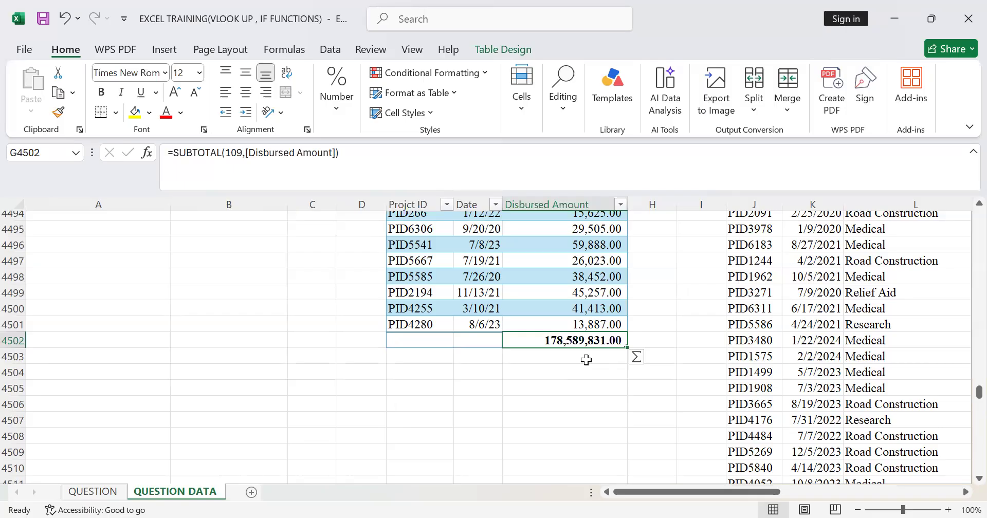
click(550, 356)
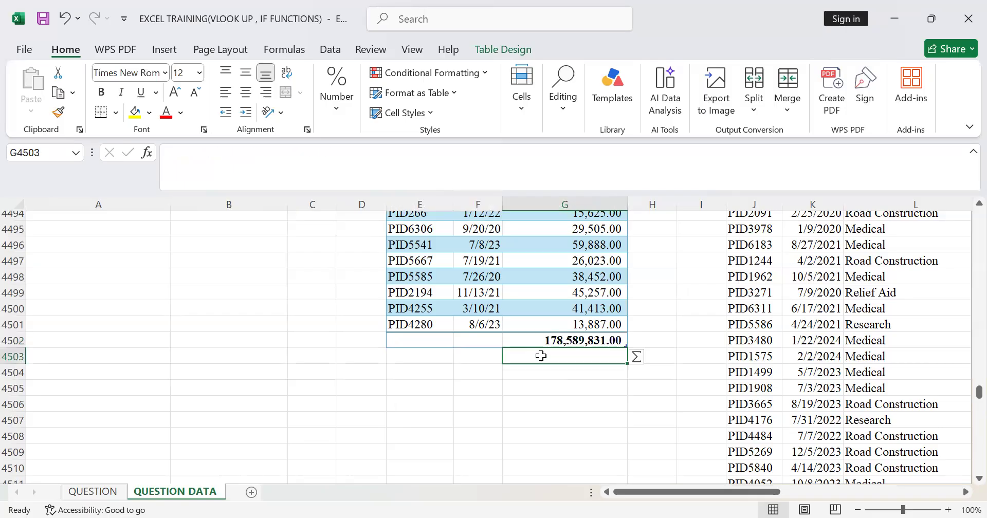
Clear the Disbursed Amount total in G4502, and undo the deletion.
click(537, 339)
key(Delete)
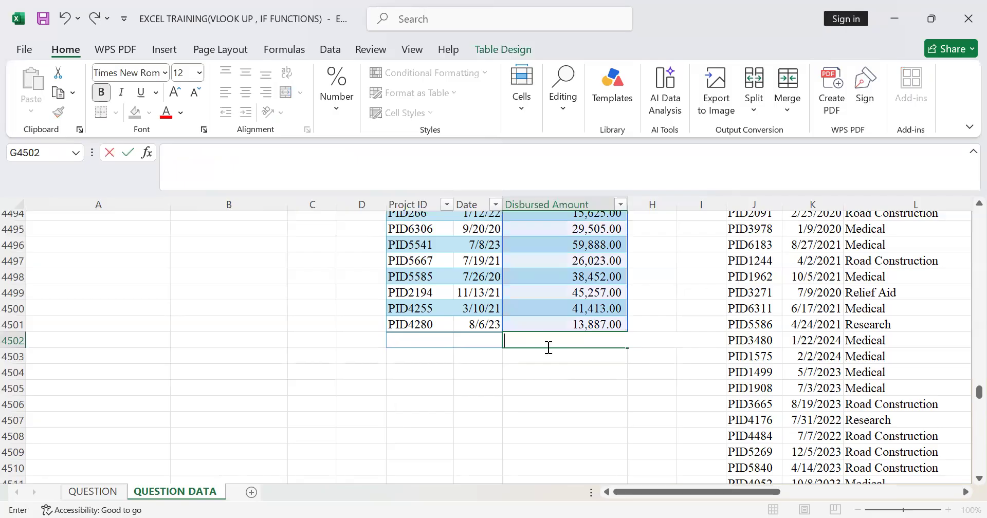
click(571, 369)
click(564, 345)
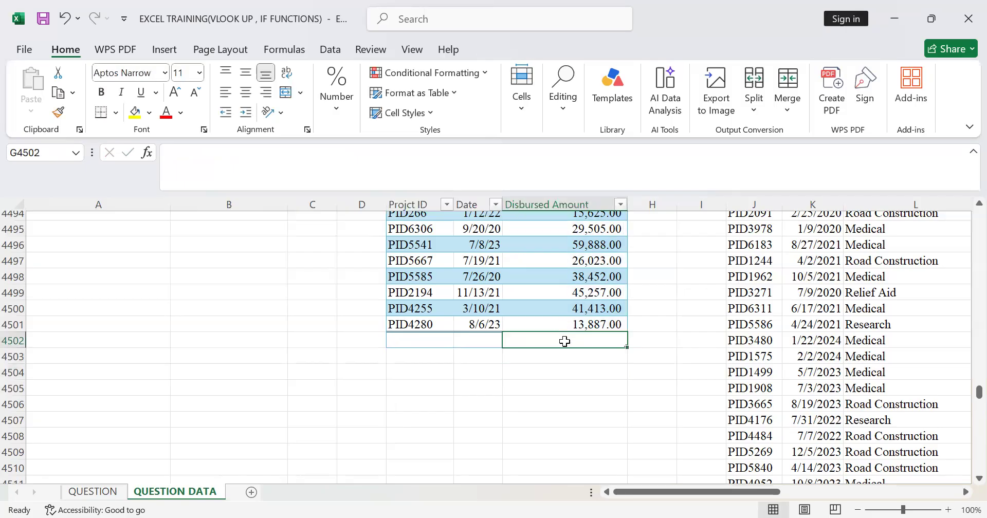
key(ctrl+z)
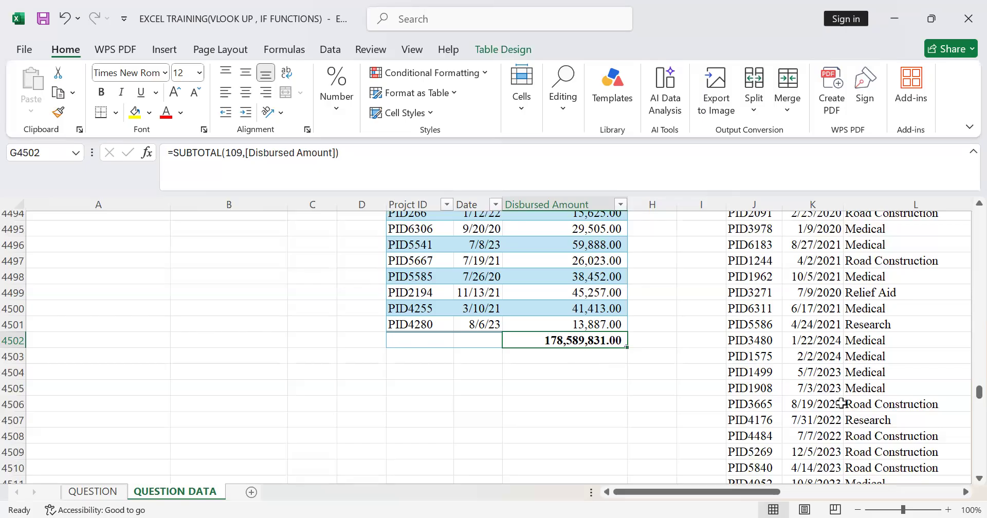
Link O6377, below question II, to the Disbursed Amount total in G4502.
scroll(698, 445, down, 1)
scroll(698, 445, down, 20)
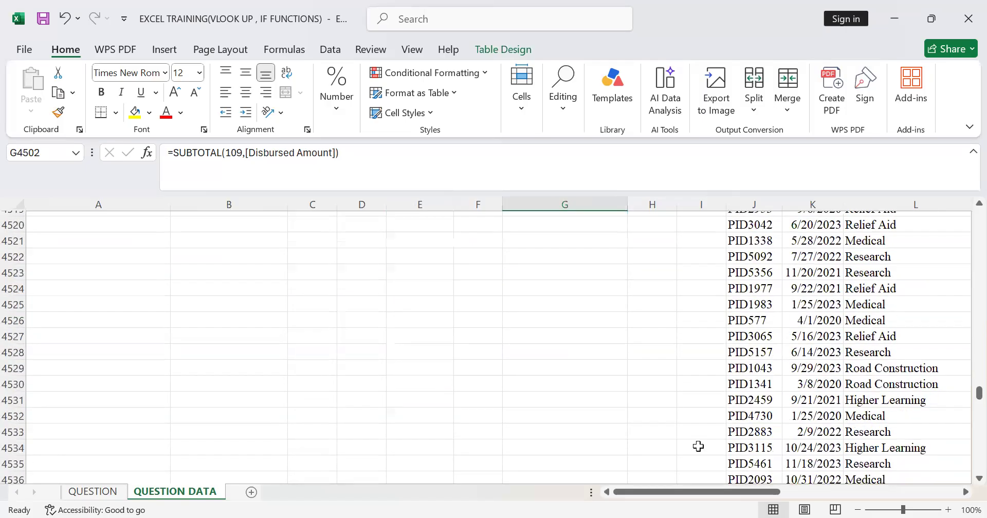
scroll(700, 448, down, 20)
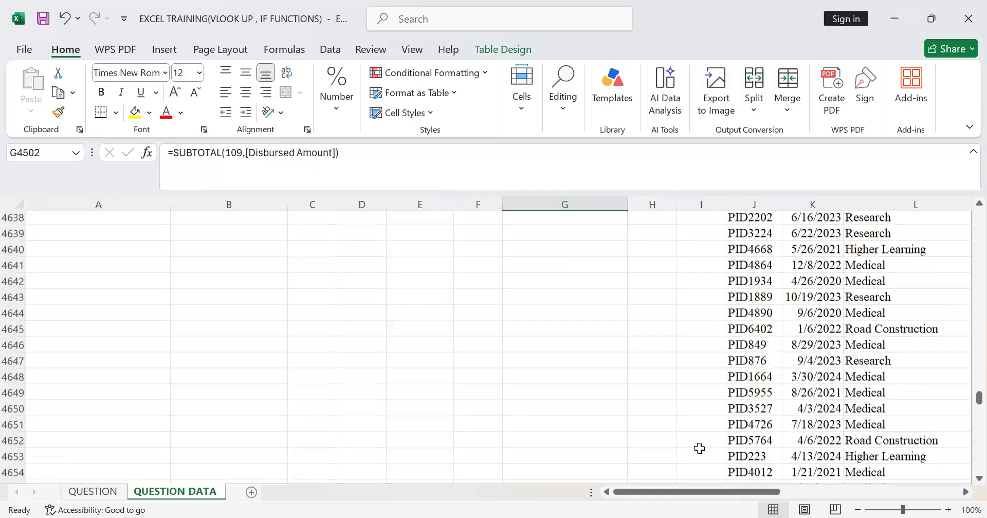
drag(965, 406, 965, 479)
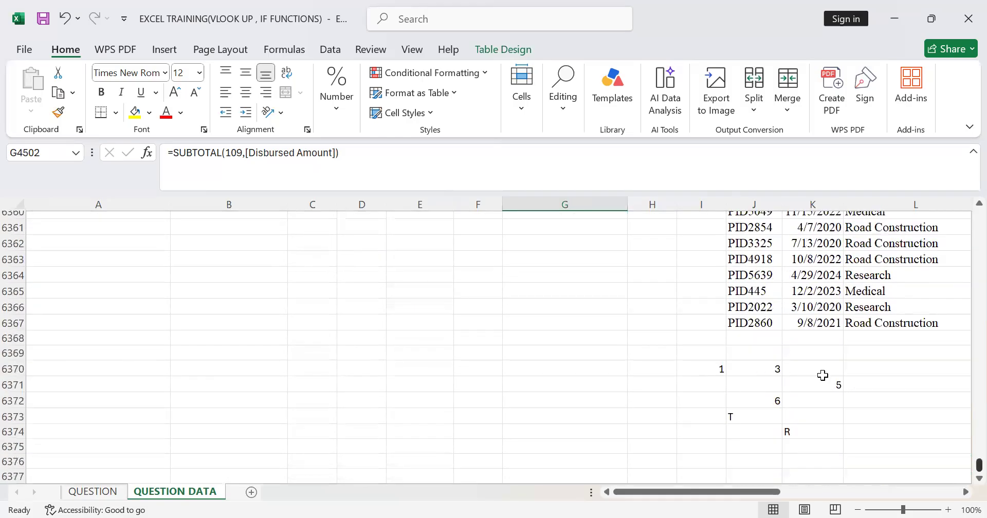
scroll(822, 376, down, 7)
scroll(823, 375, up, 9)
click(965, 492)
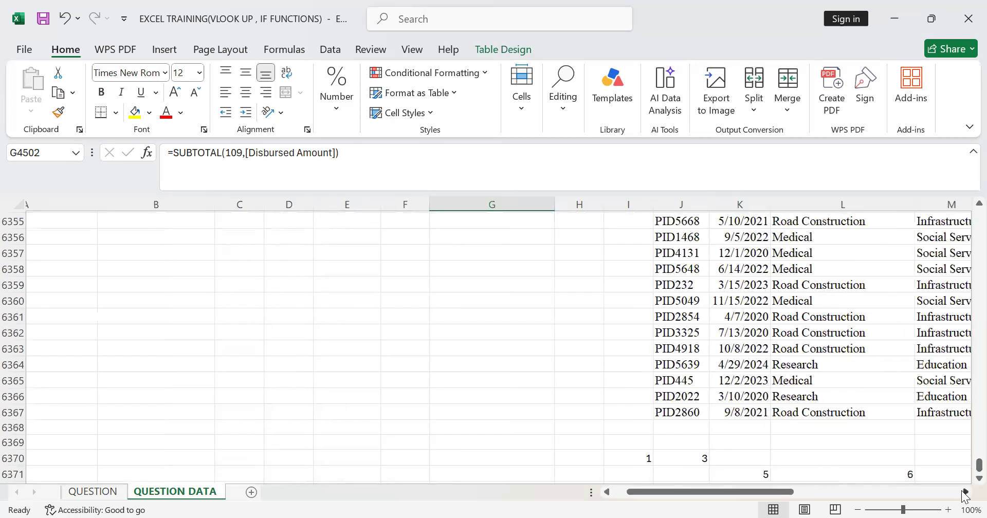
click(965, 494)
click(965, 494)
scroll(876, 396, down, 7)
scroll(876, 396, up, 1)
scroll(876, 395, down, 1)
scroll(876, 396, up, 7)
scroll(882, 348, down, 4)
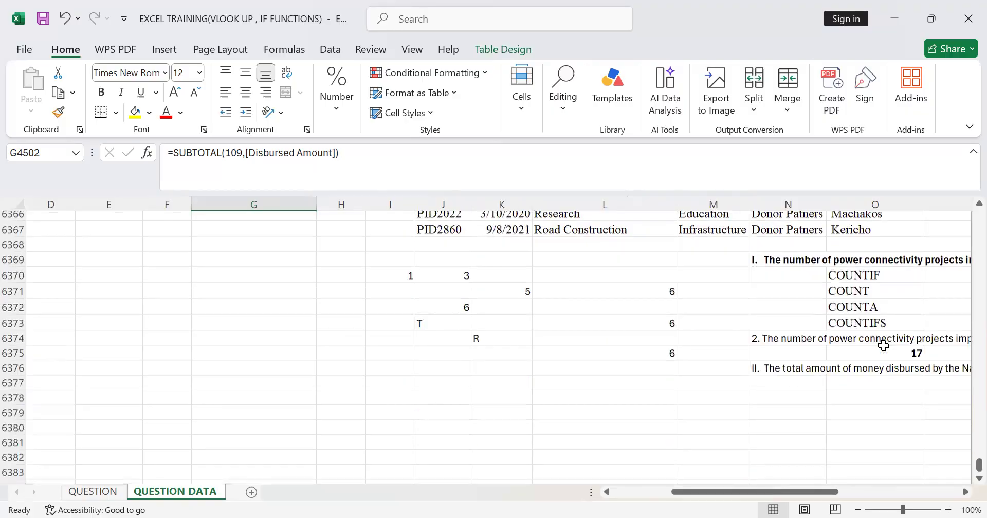
scroll(883, 346, down, 1)
click(884, 341)
text(=)
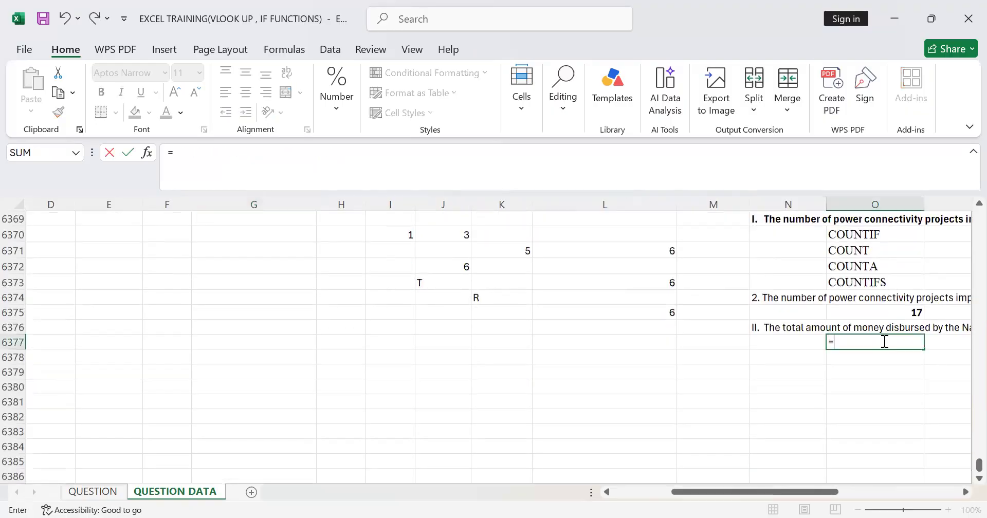
drag(978, 465, 966, 386)
scroll(387, 441, down, 20)
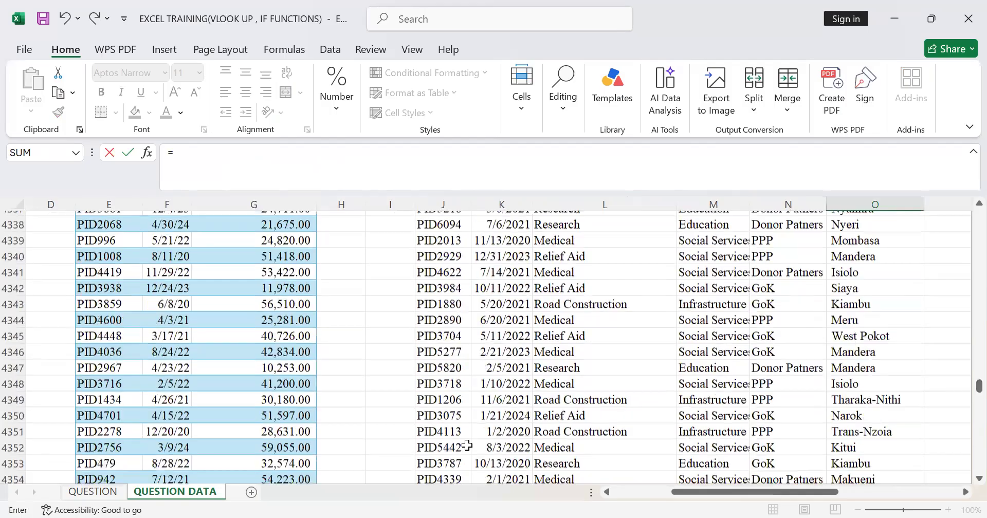
scroll(284, 474, down, 20)
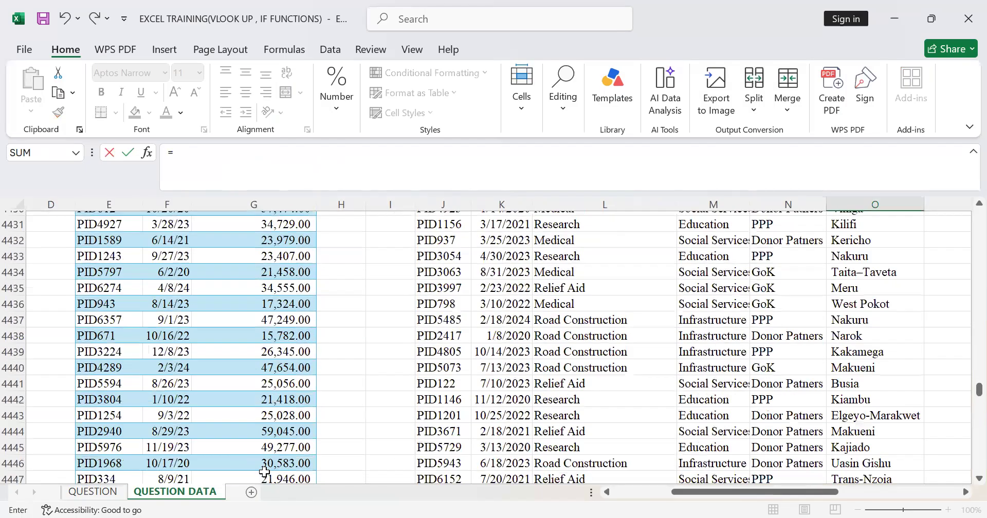
scroll(264, 470, up, 8)
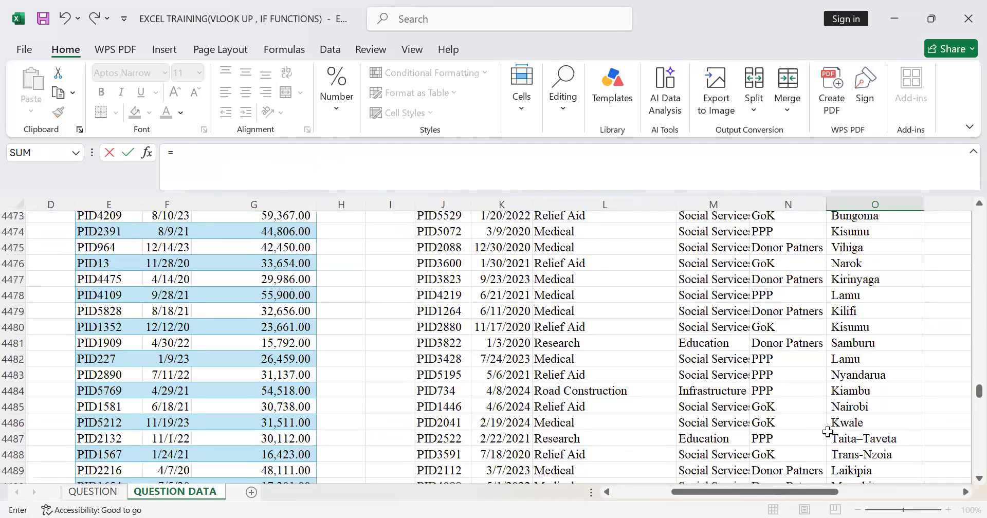
scroll(211, 395, down, 6)
click(239, 409)
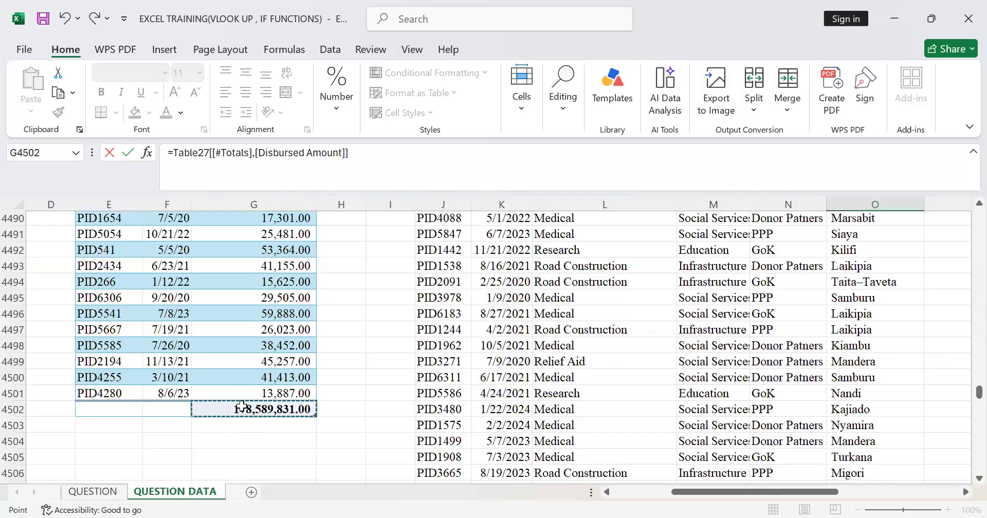
key(Return)
Make the National Treasury total in O6377 bold.
scroll(653, 408, down, 1)
click(893, 410)
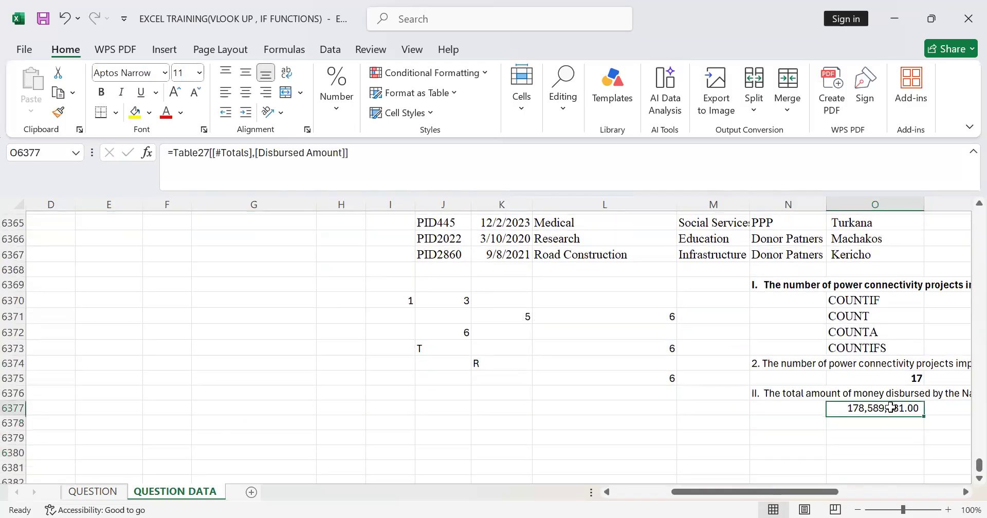
click(99, 94)
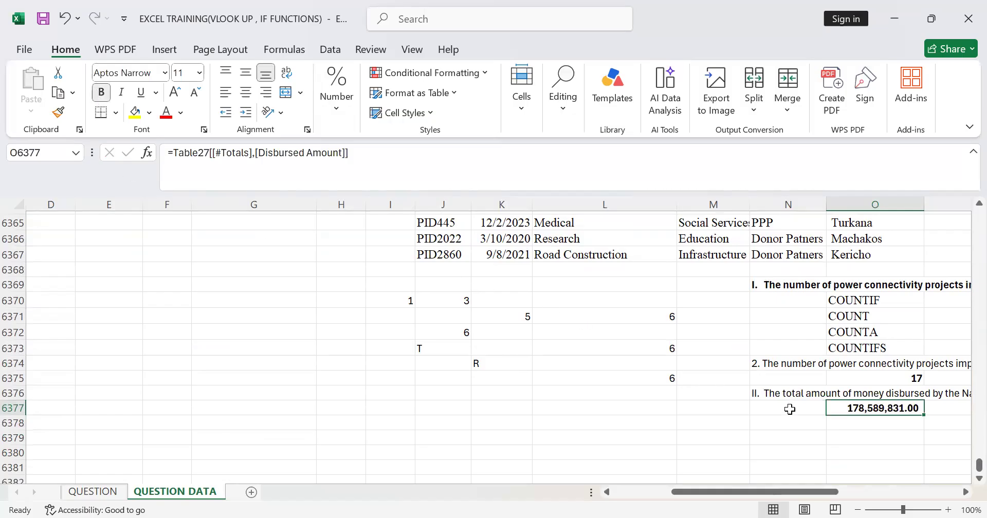
Link N6378 to question III in cell B21 of the QUESTION sheet.
click(775, 422)
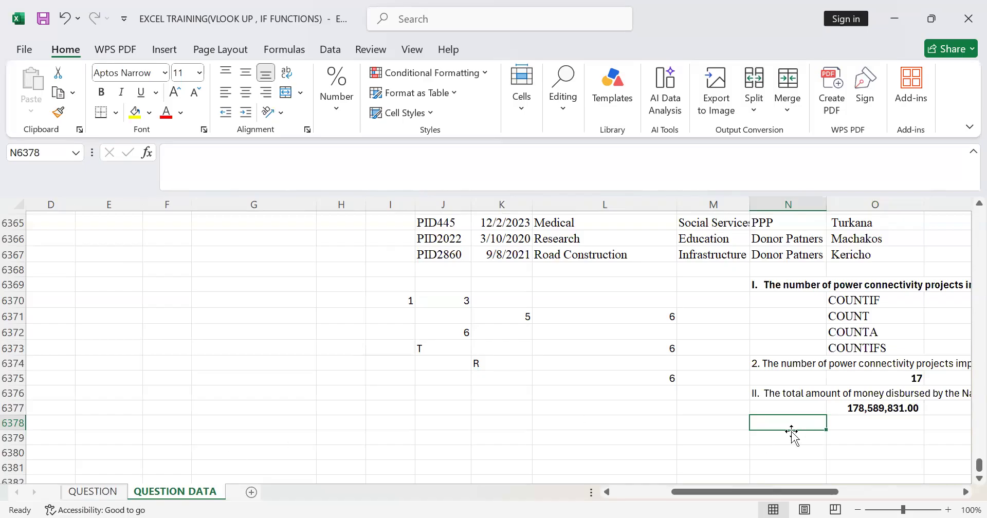
text(=)
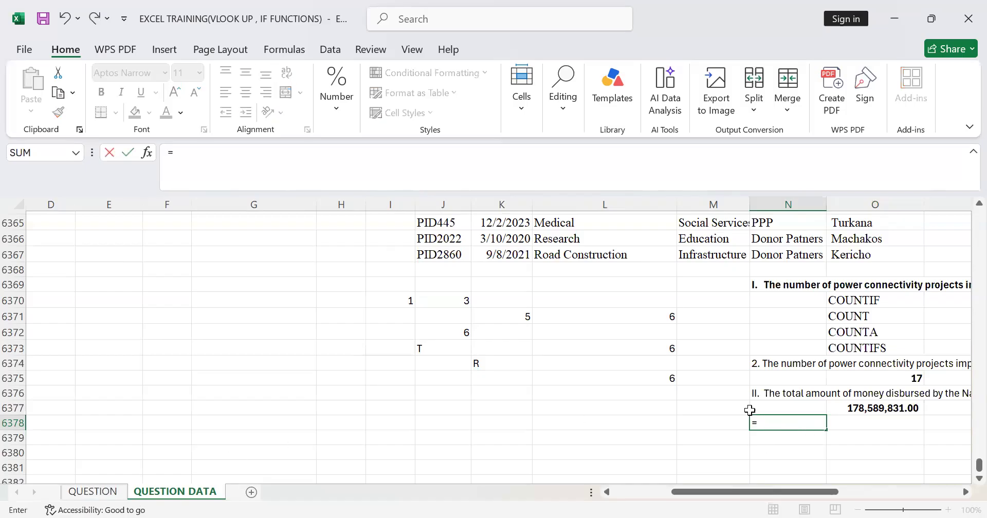
click(93, 491)
click(99, 365)
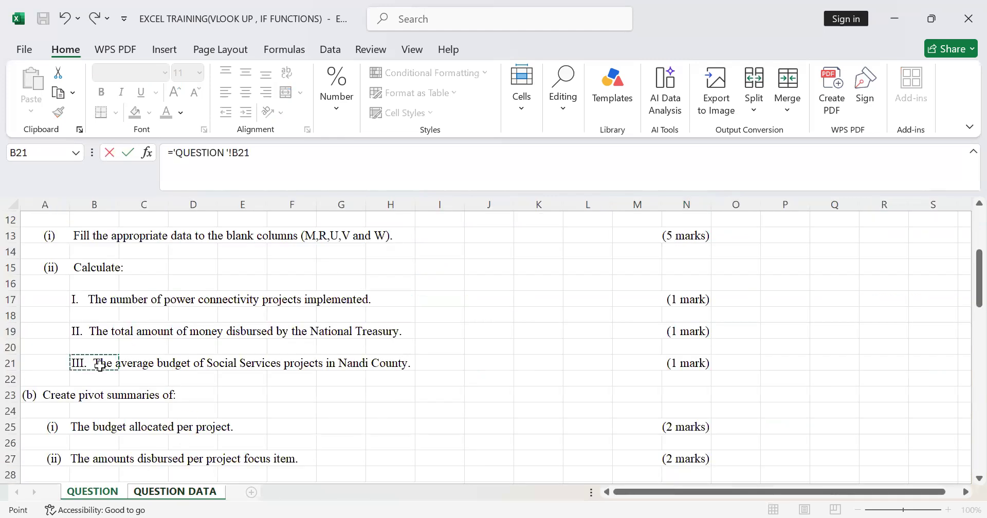
key(Return)
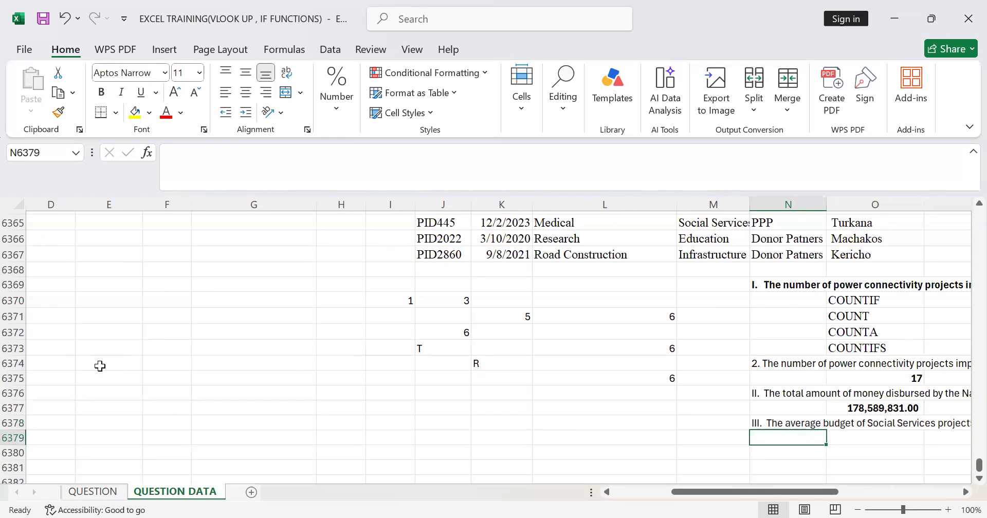
click(965, 491)
click(965, 492)
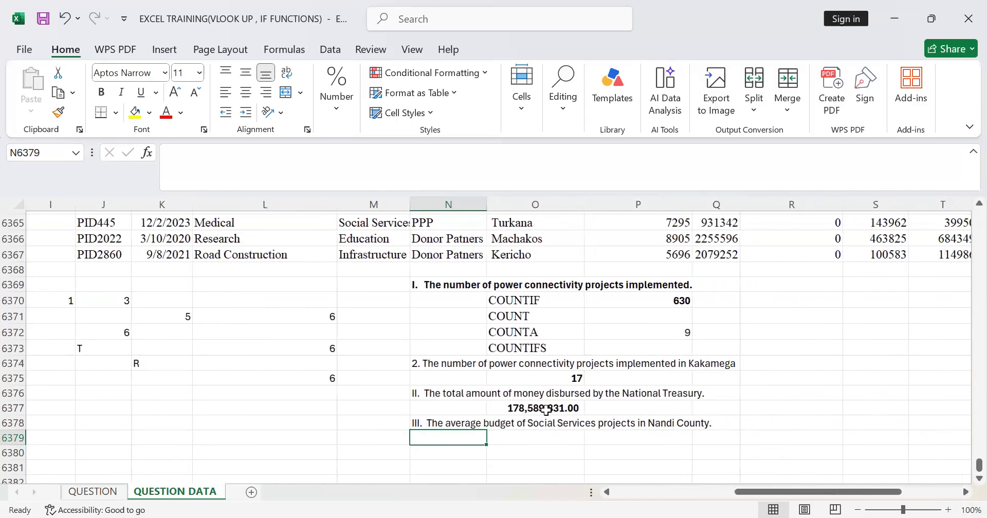
scroll(544, 408, down, 1)
scroll(543, 408, down, 1)
scroll(542, 408, up, 5)
scroll(542, 406, down, 5)
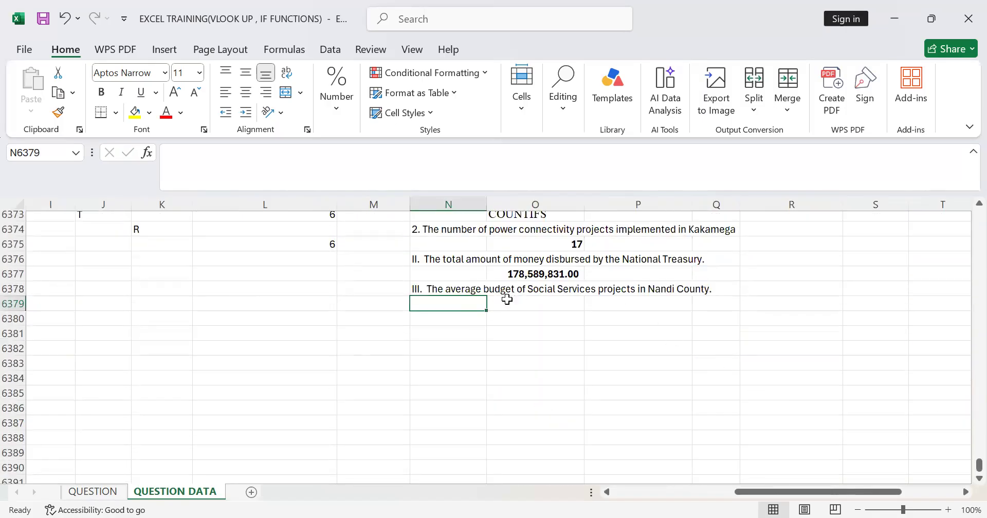
click(522, 300)
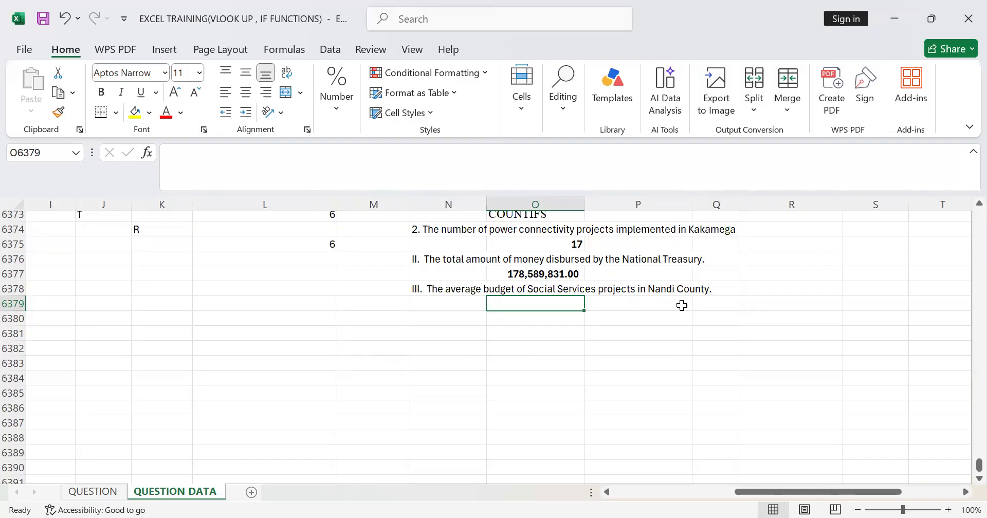
text(=)
key(BackSpace)
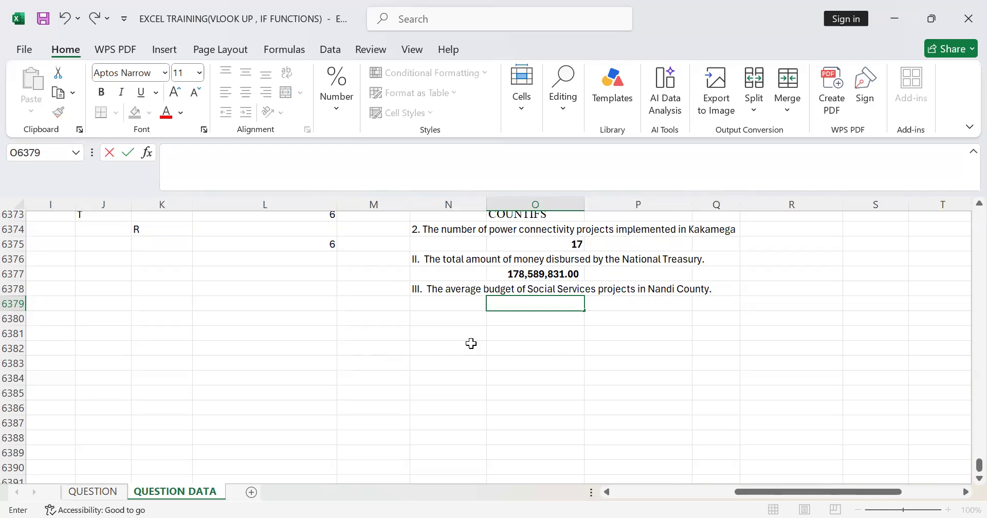
Enter the question "The average budget of social service projects" in N6380.
drag(461, 329, 460, 320)
click(460, 319)
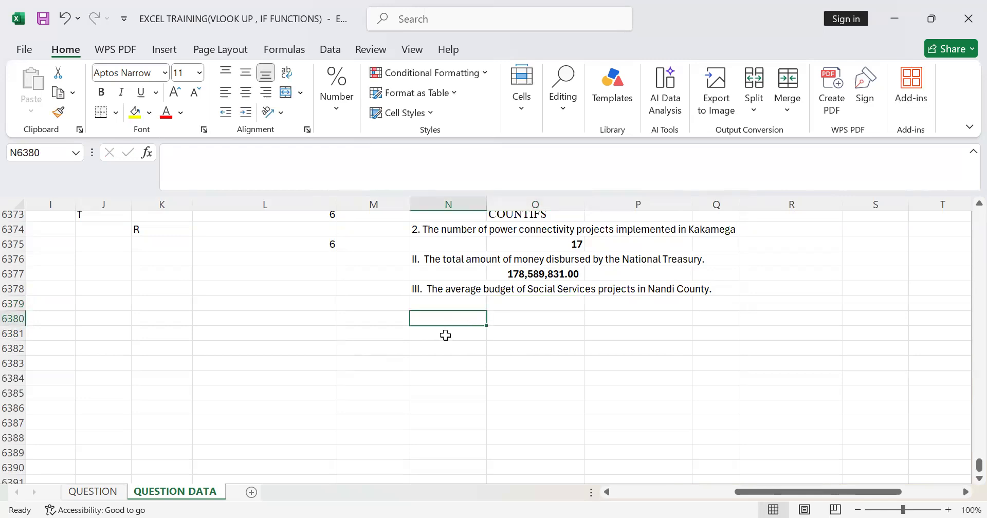
text(T)
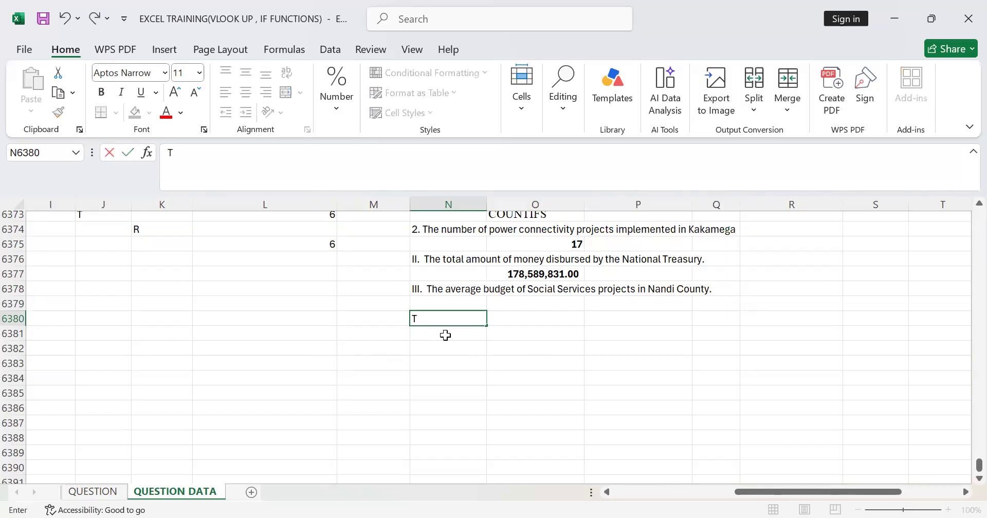
text(he average )
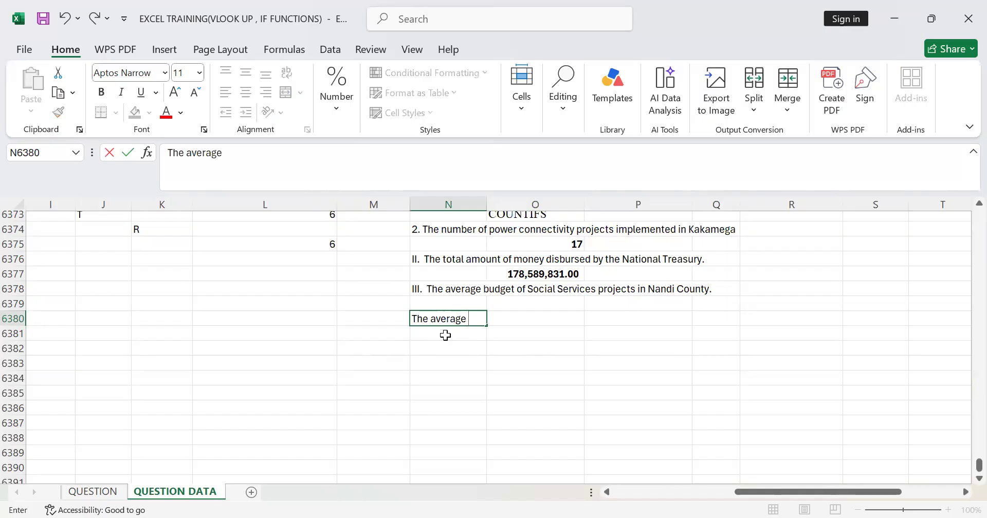
text(budget of social serv)
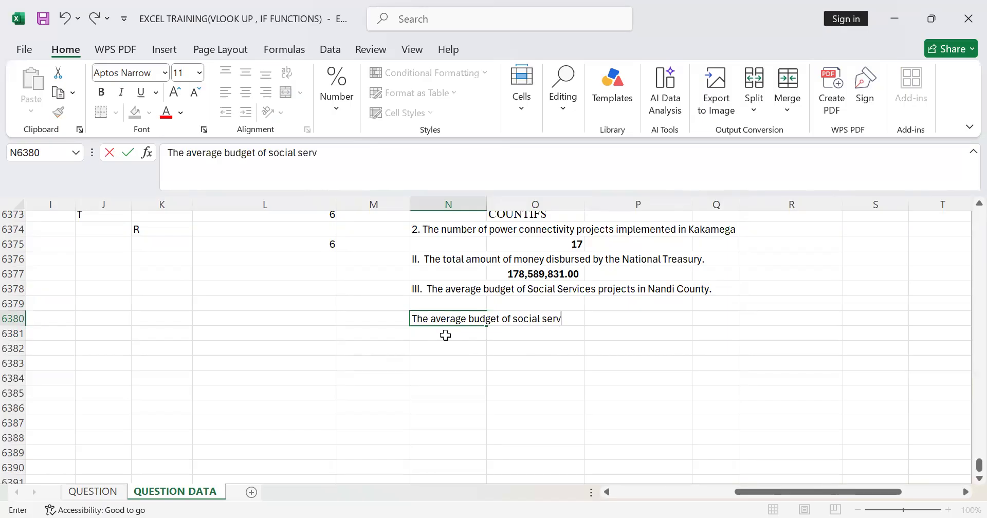
text(ice projects)
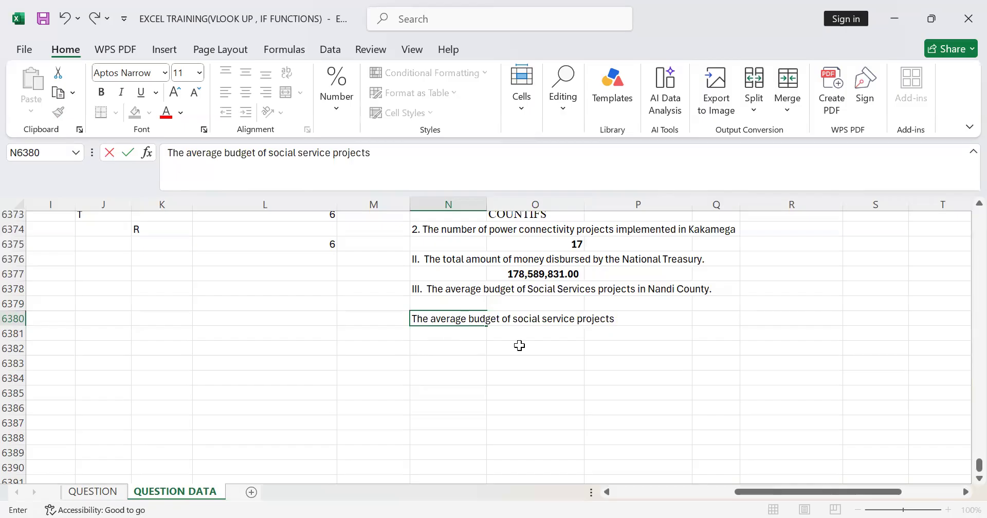
click(523, 347)
Enter the label AVERAGEIF in O6381, beneath the social service projects question.
click(525, 327)
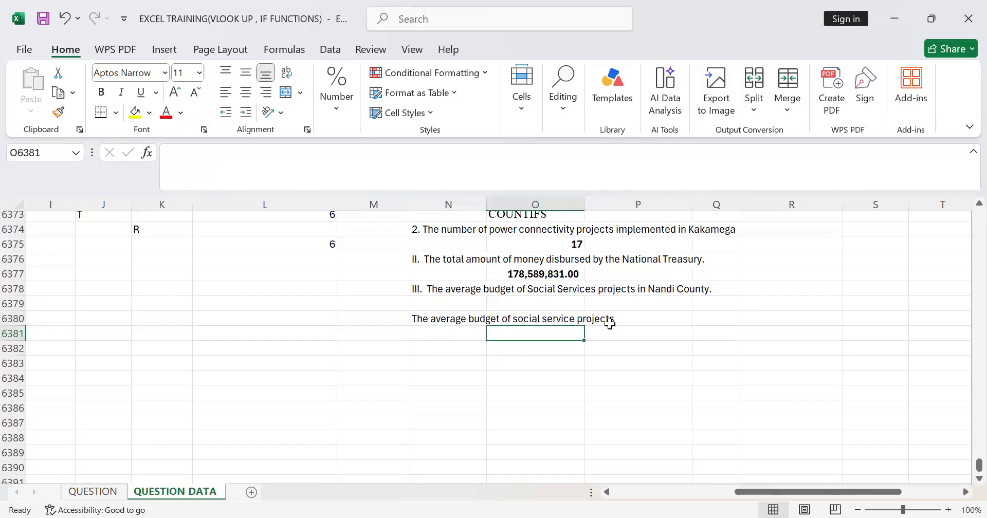
text(AVe)
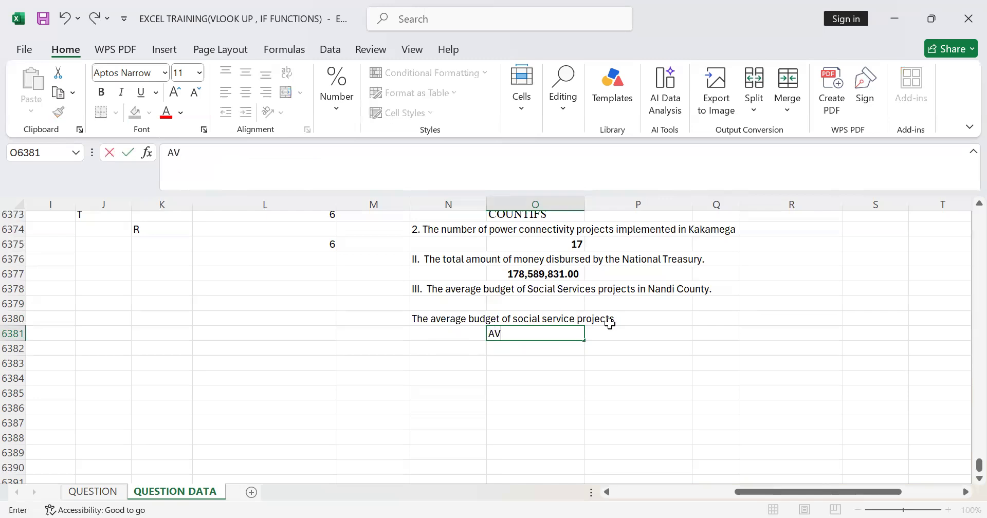
key(BackSpace)
key(BackSpace)
text(VERAGEIF)
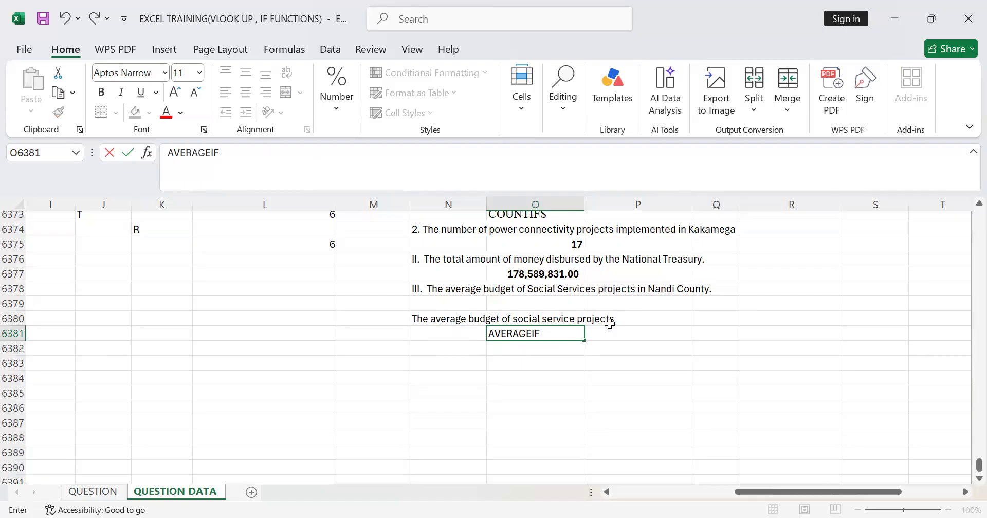
scroll(610, 323, up, 3)
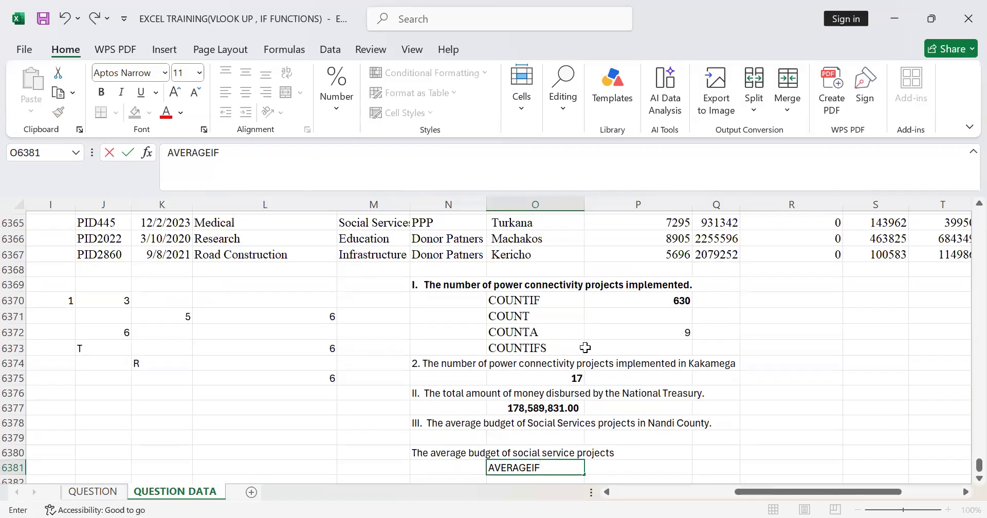
click(556, 454)
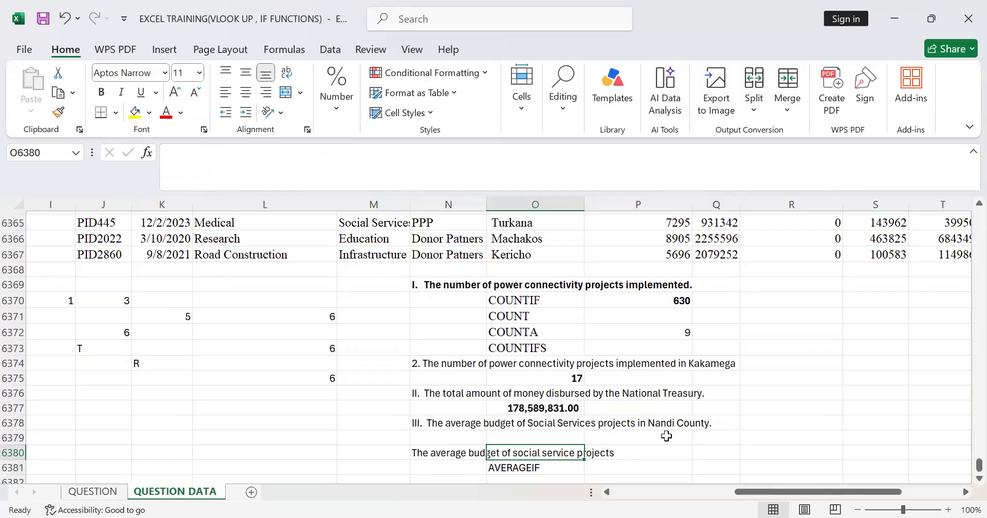
Enter the label AVERAGEIFS in O6379, beneath question III on Nandi County.
click(555, 435)
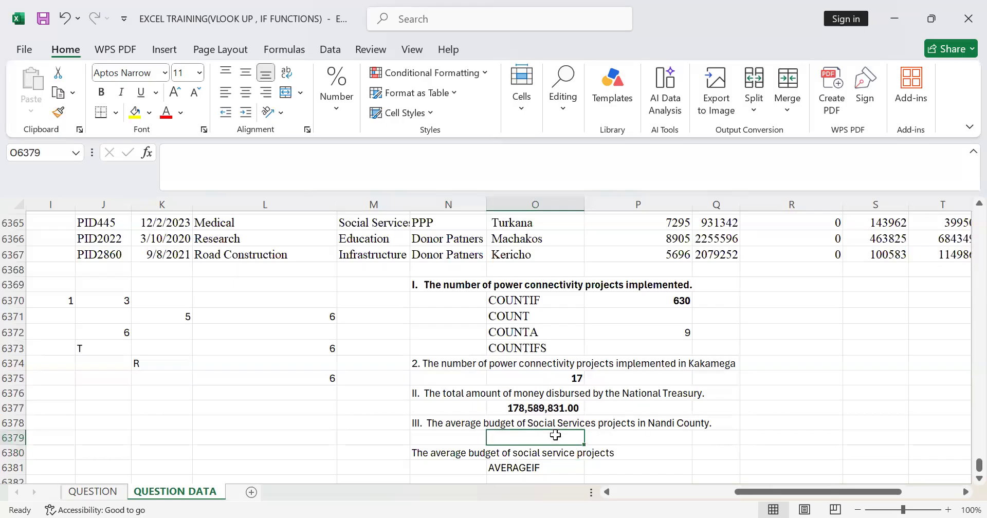
text(AVE)
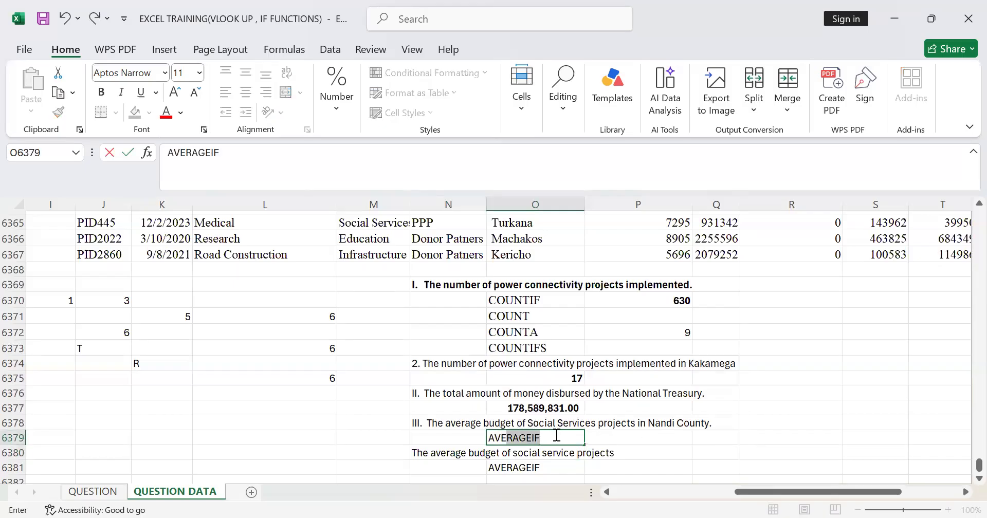
text(RAGEIFS)
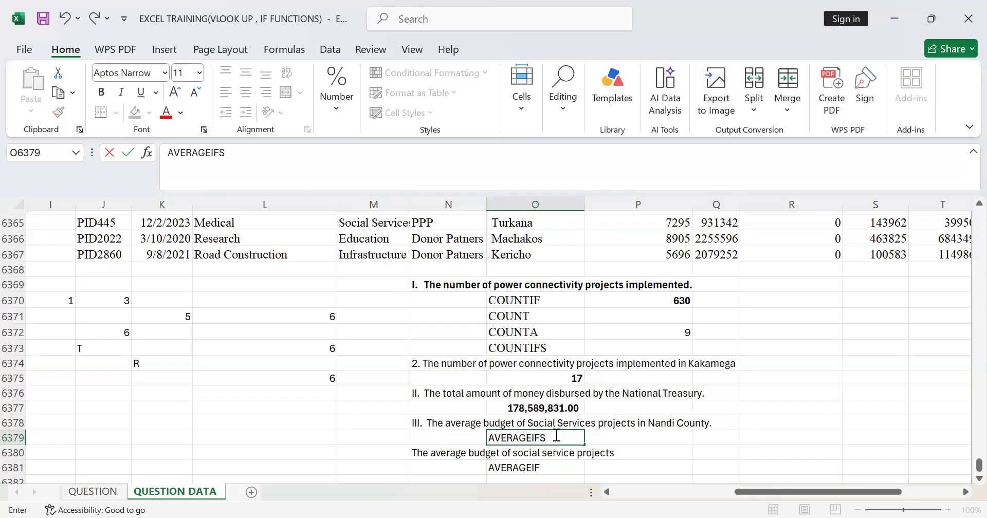
click(628, 445)
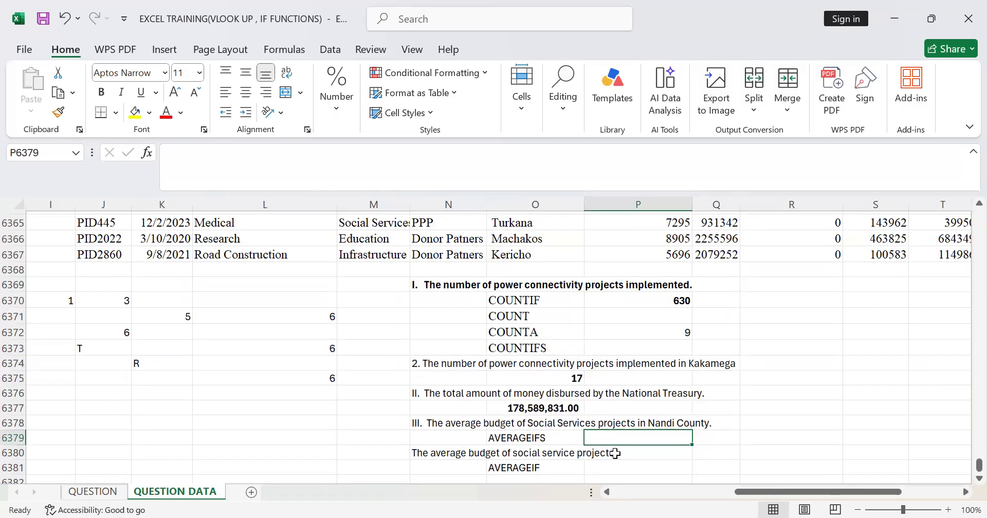
Begin an AVERAGEIF formula in P6381, beside the AVERAGEIF label.
scroll(580, 436, down, 1)
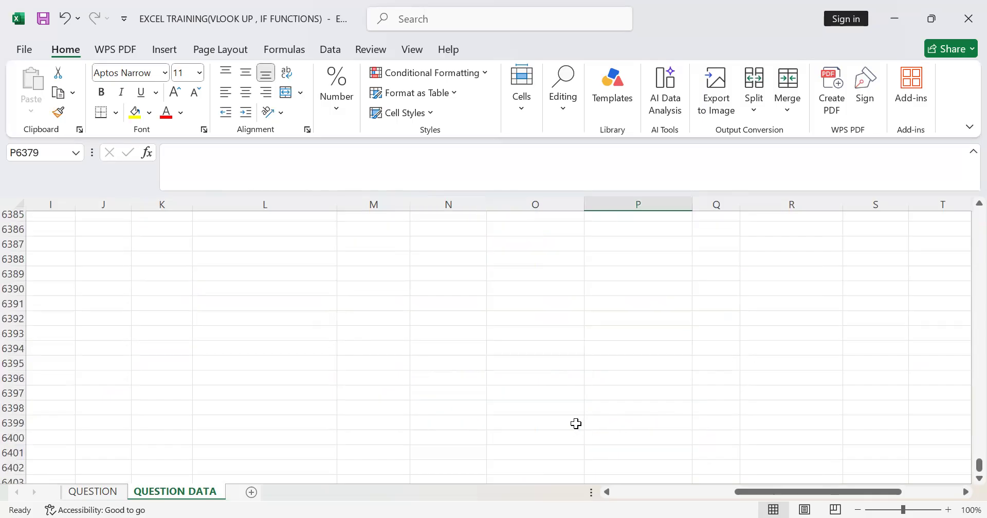
click(606, 425)
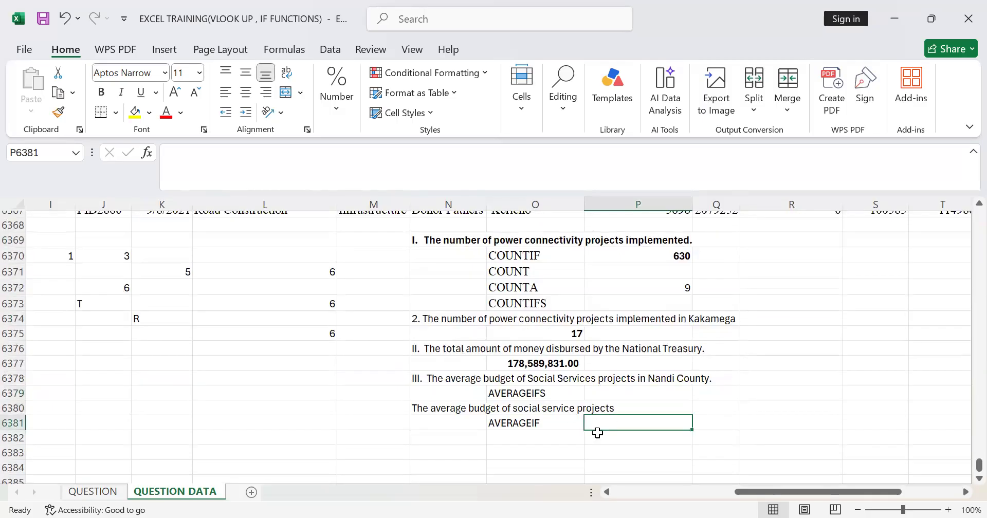
text(=)
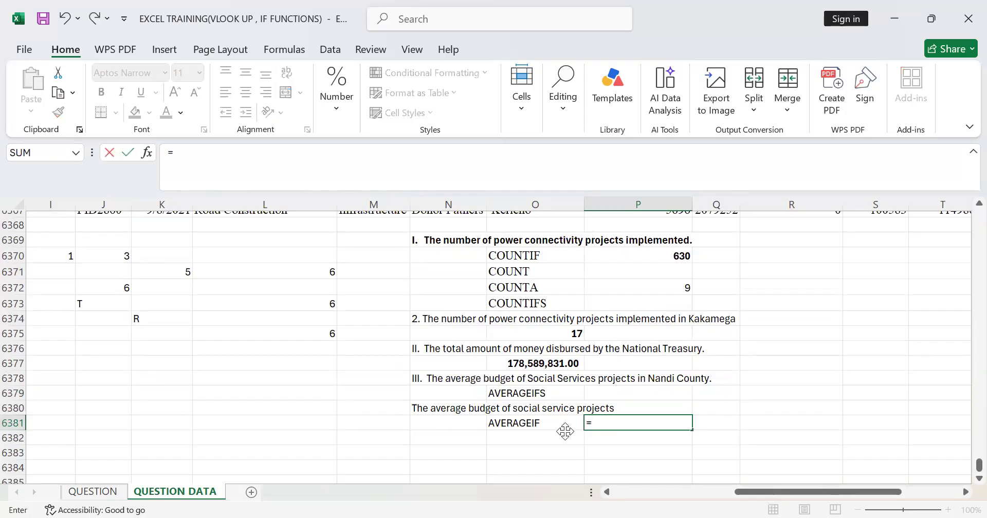
text(AVERAGE)
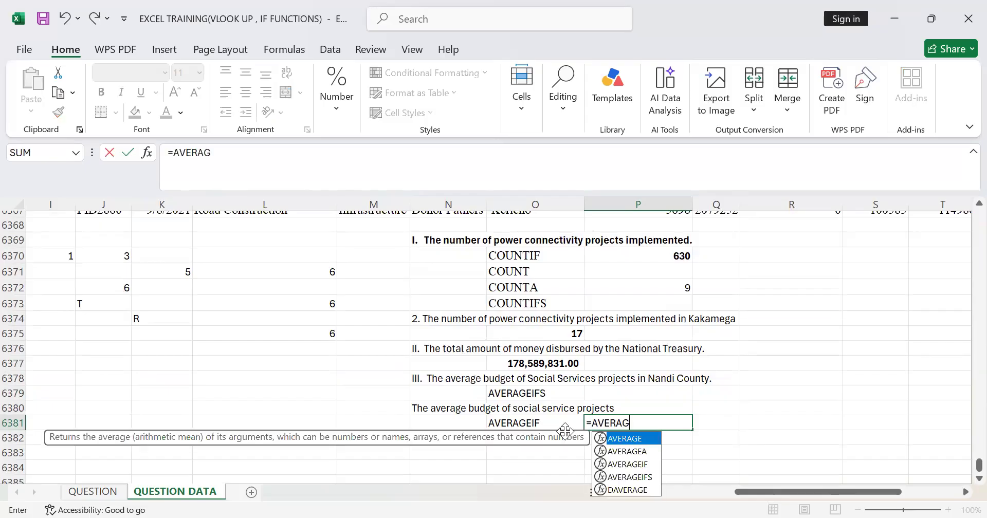
click(635, 464)
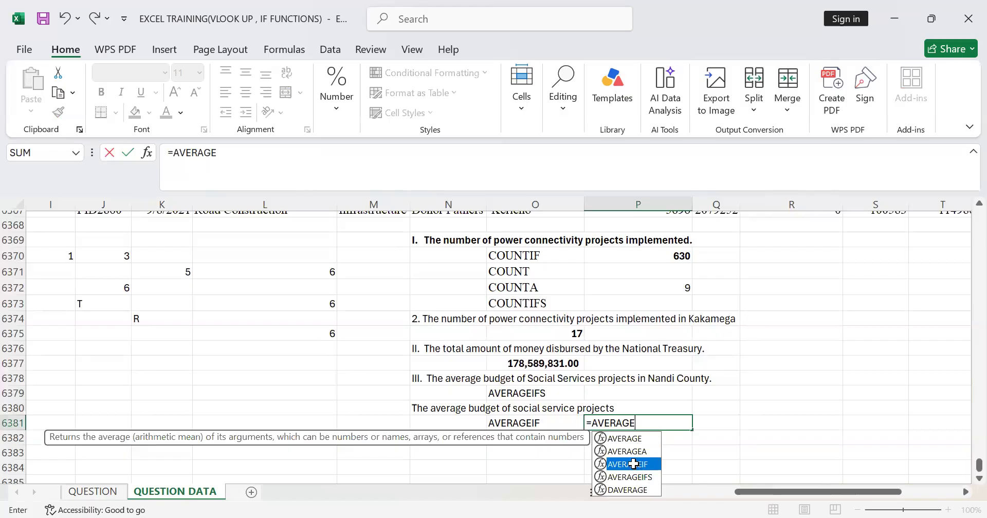
key(Tab)
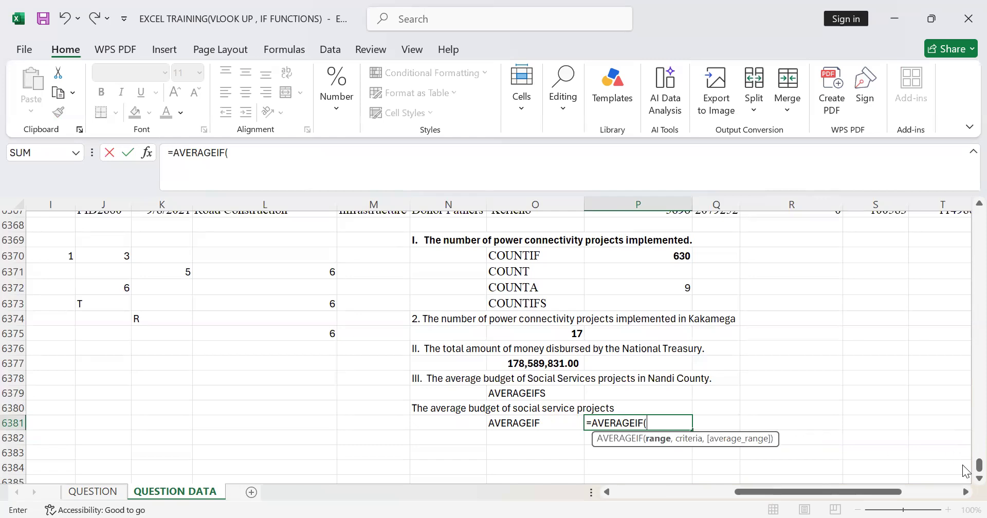
drag(978, 465, 965, 200)
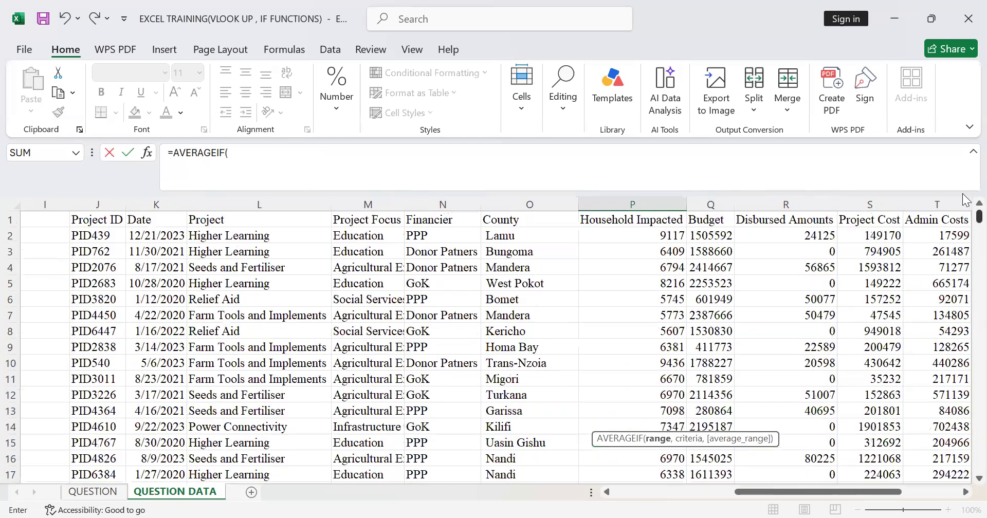
click(233, 234)
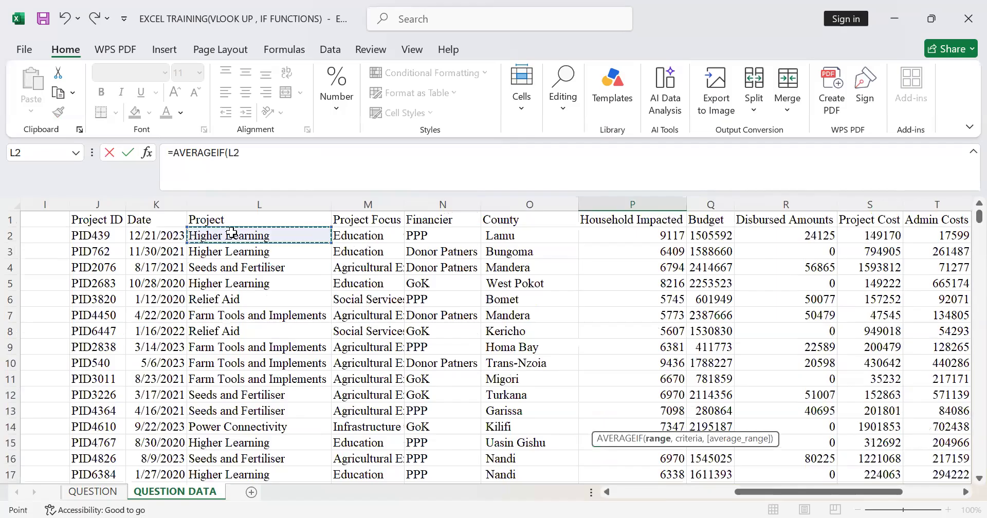
key(ctrl+shift+Down)
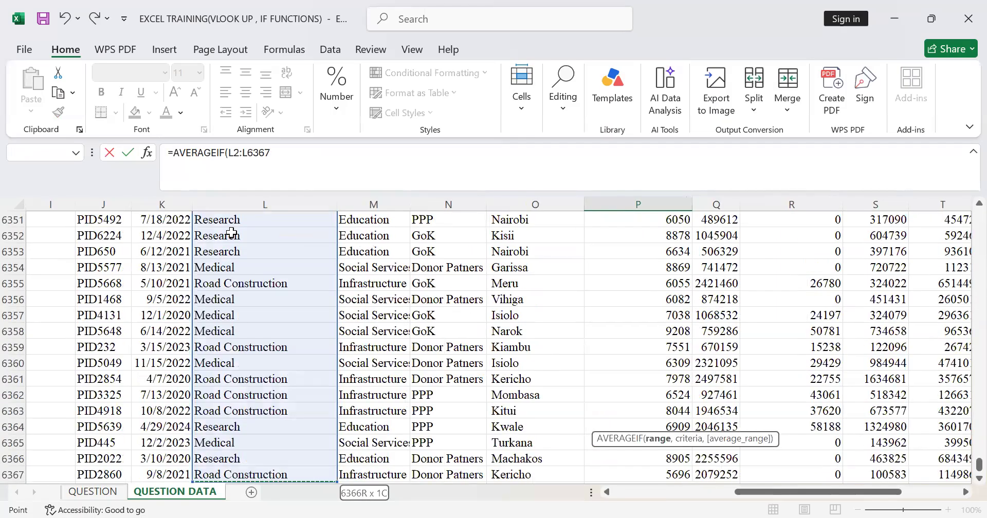
text(,)
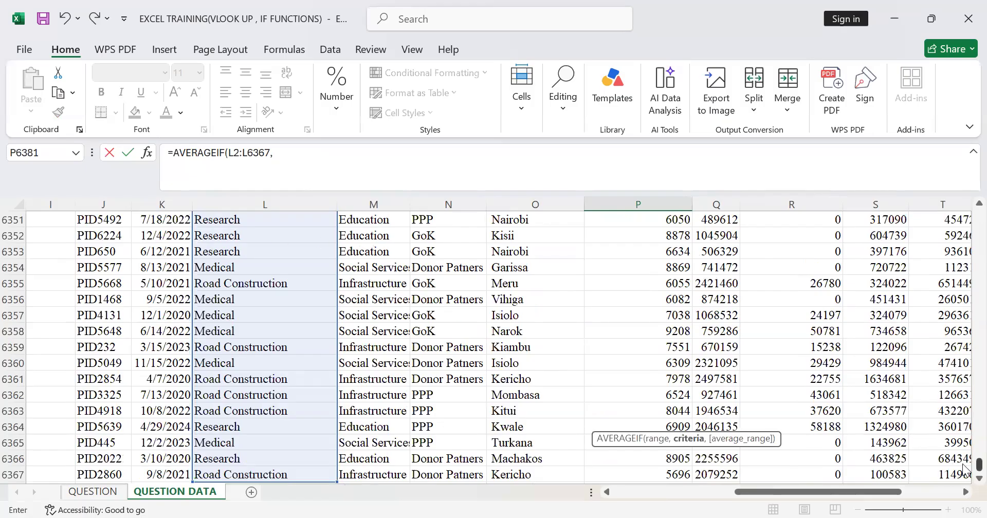
drag(979, 465, 963, 225)
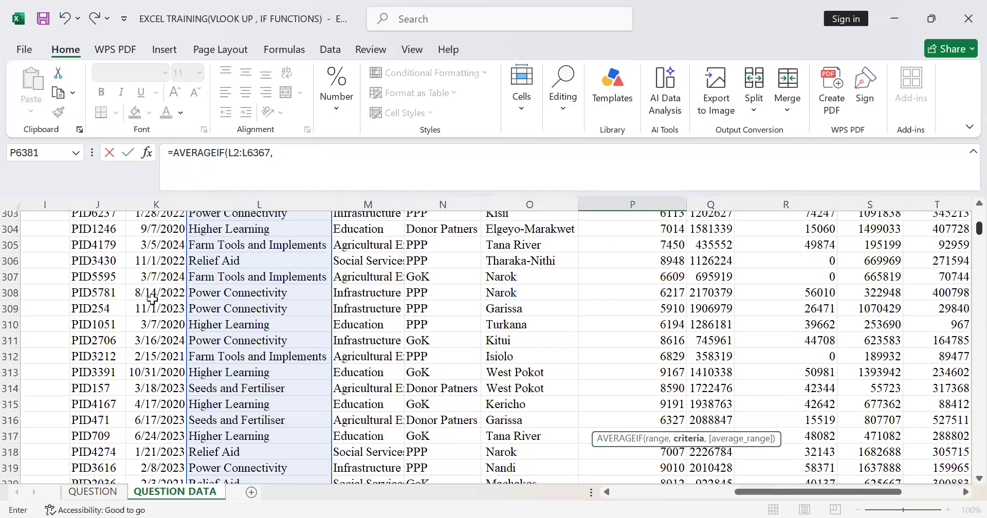
scroll(223, 338, up, 11)
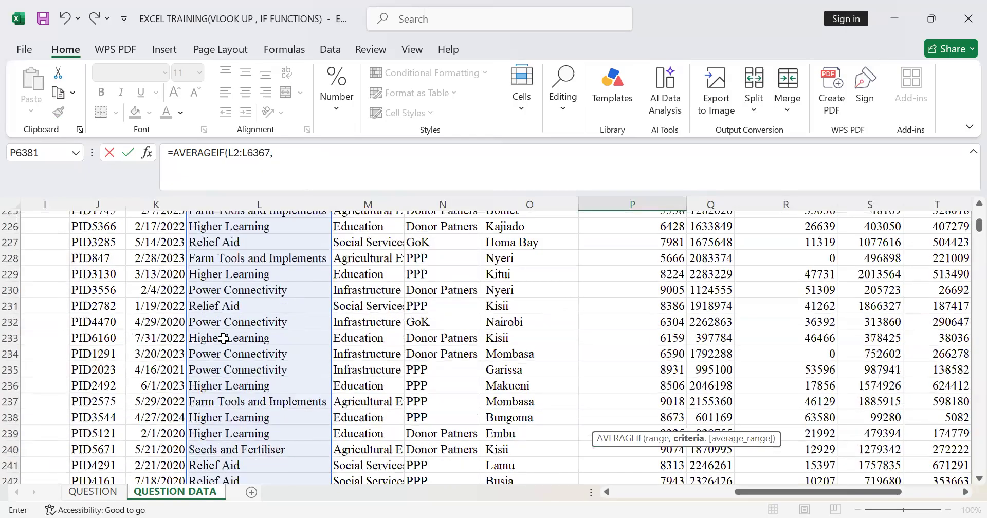
scroll(223, 338, up, 20)
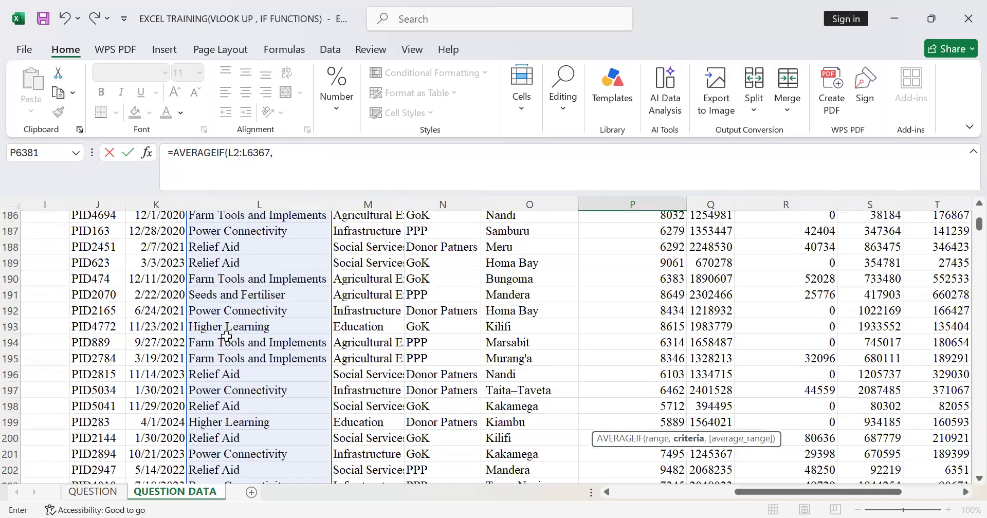
scroll(228, 335, up, 16)
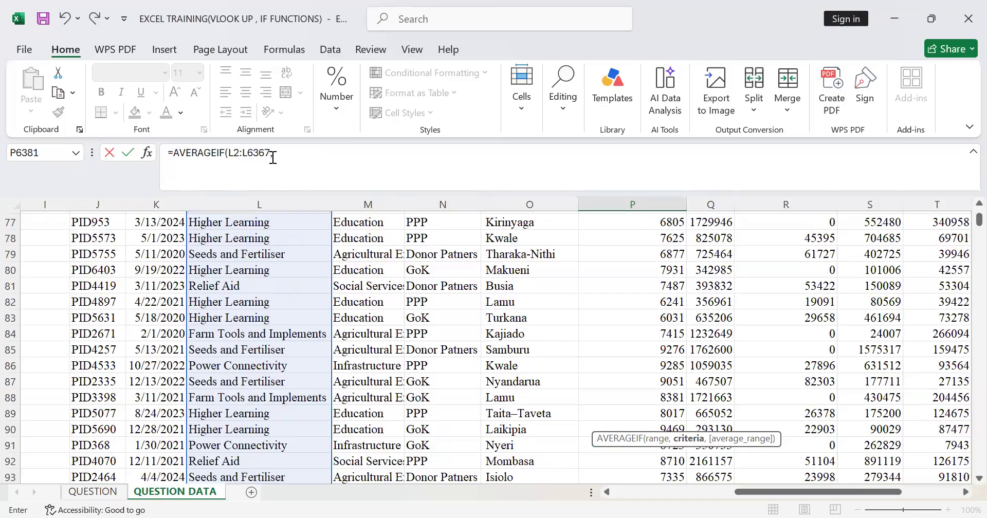
key(BackSpace)
key(BackSpace)
text(,)
key(BackSpace)
key(BackSpace)
text(,)
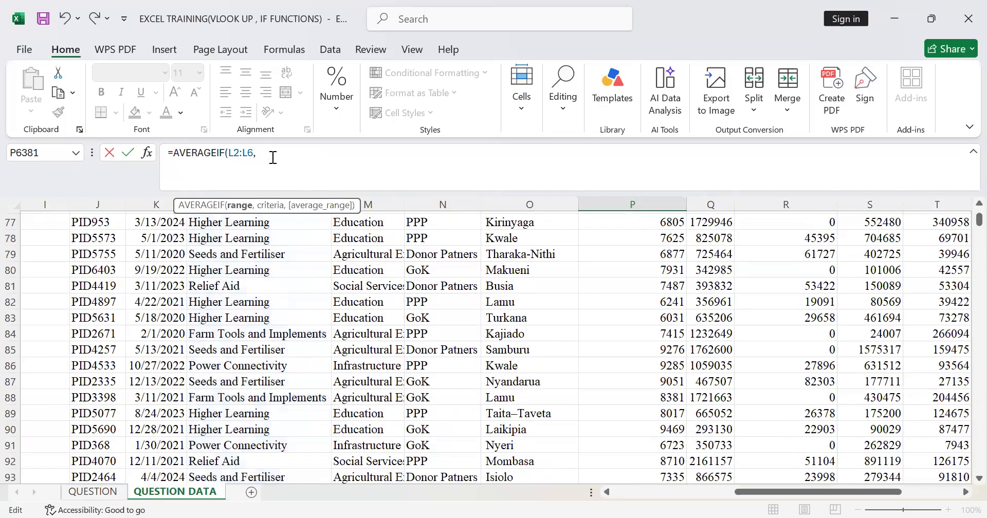
key(BackSpace)
key(BackSpace)
key(BackSpace)
key(BackSpace)
key(BackSpace)
key(BackSpace)
text(,)
key(BackSpace)
Set the AVERAGEIF range to the Project Focus cells M2:M6367 and the criteria to the Social Services cell M6356.
scroll(349, 231, up, 20)
click(377, 235)
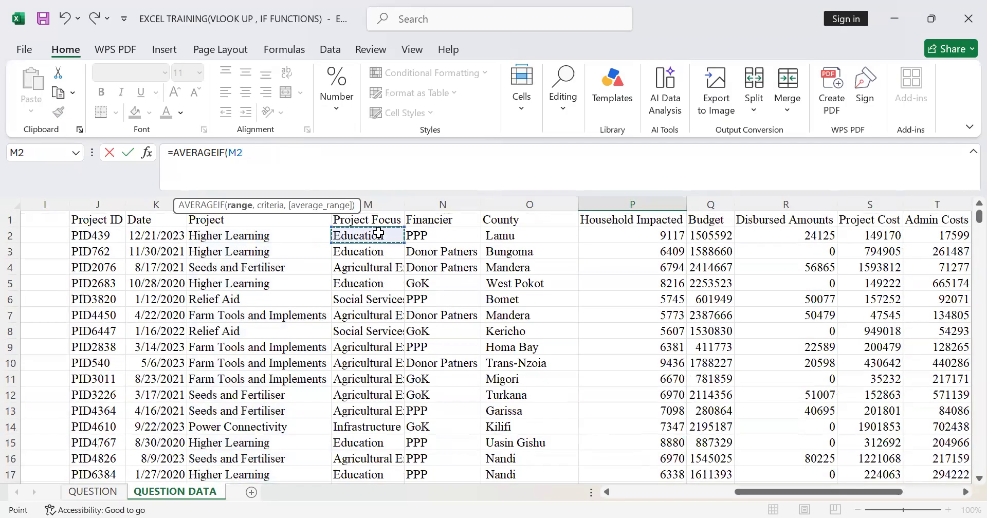
key(ctrl+shift+Down)
text(,)
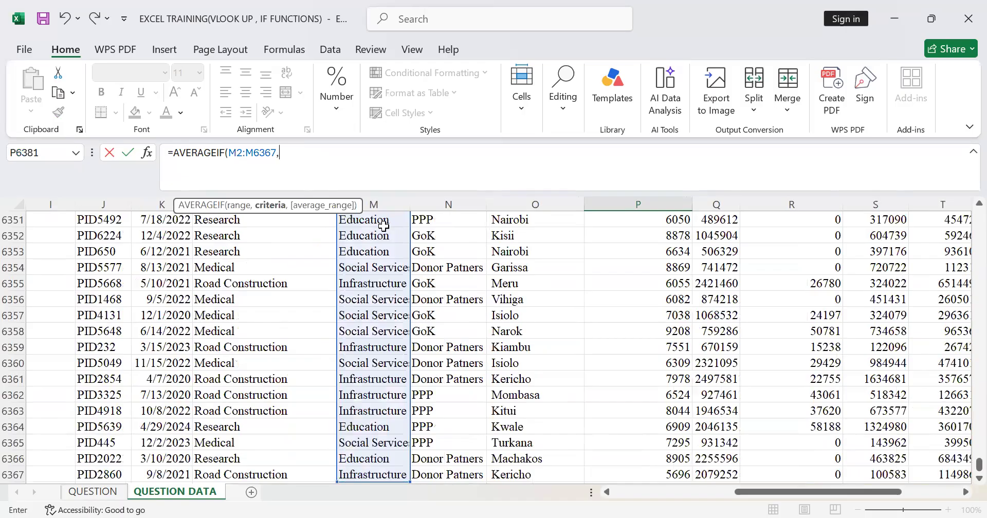
click(374, 303)
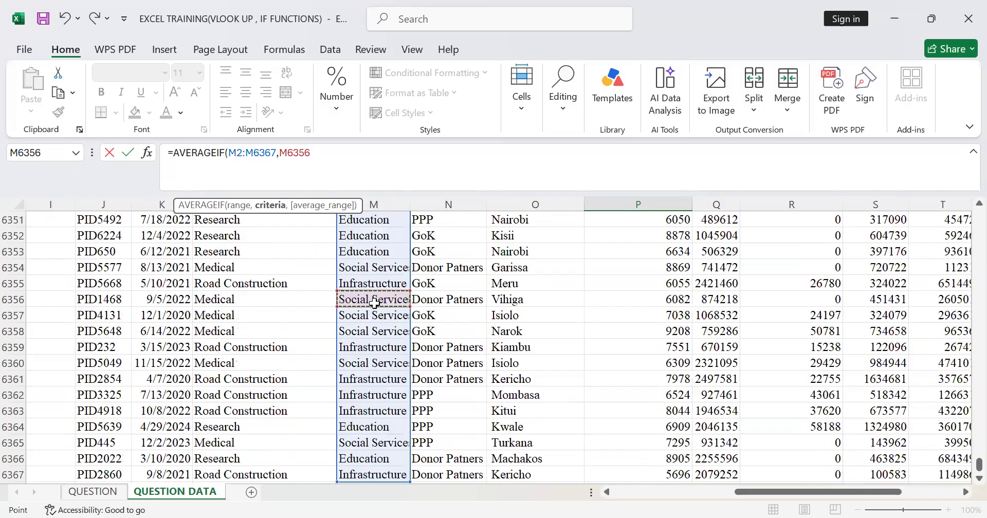
text(,)
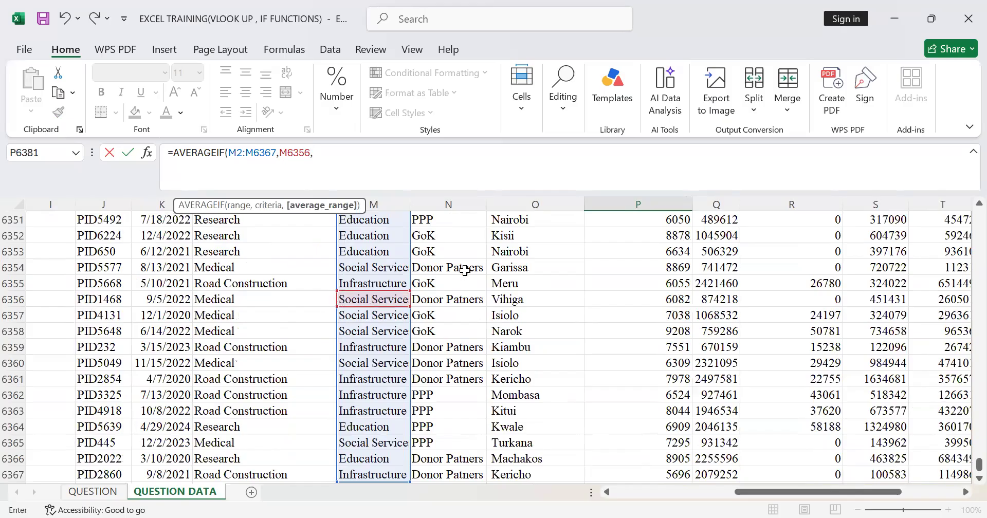
Complete the AVERAGEIF formula in P6381 with the Budget cells Q2:Q6367 as the average range, and make the result bold.
scroll(531, 271, up, 15)
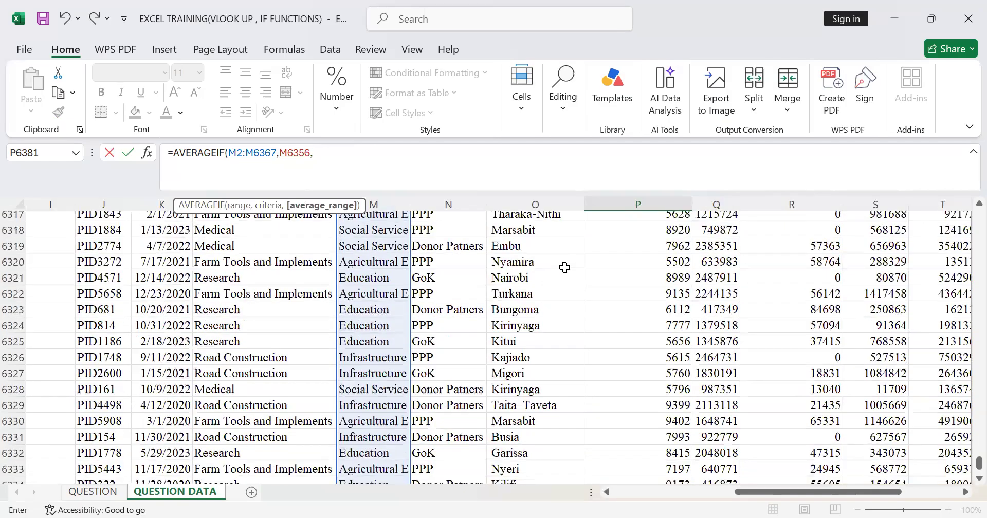
drag(965, 468, 976, 216)
click(701, 232)
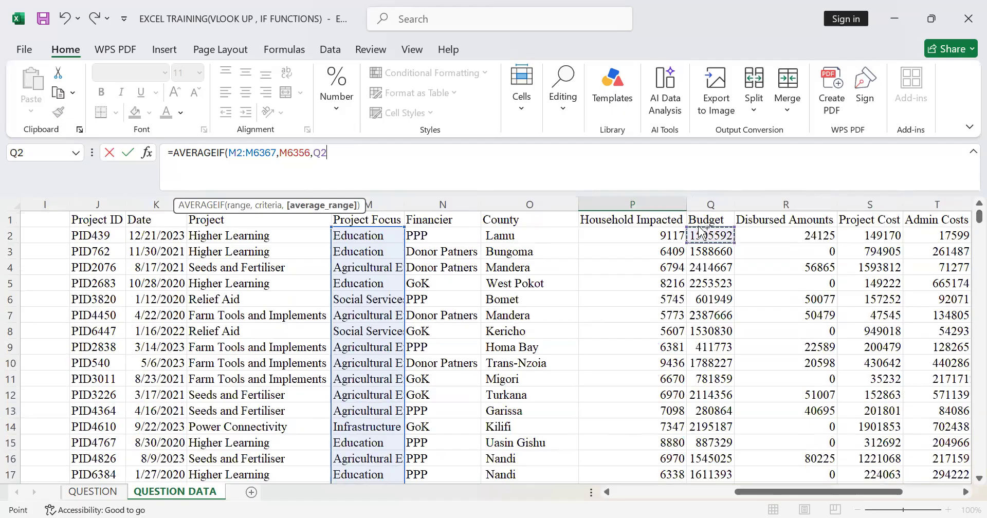
key(ctrl+shift+Down)
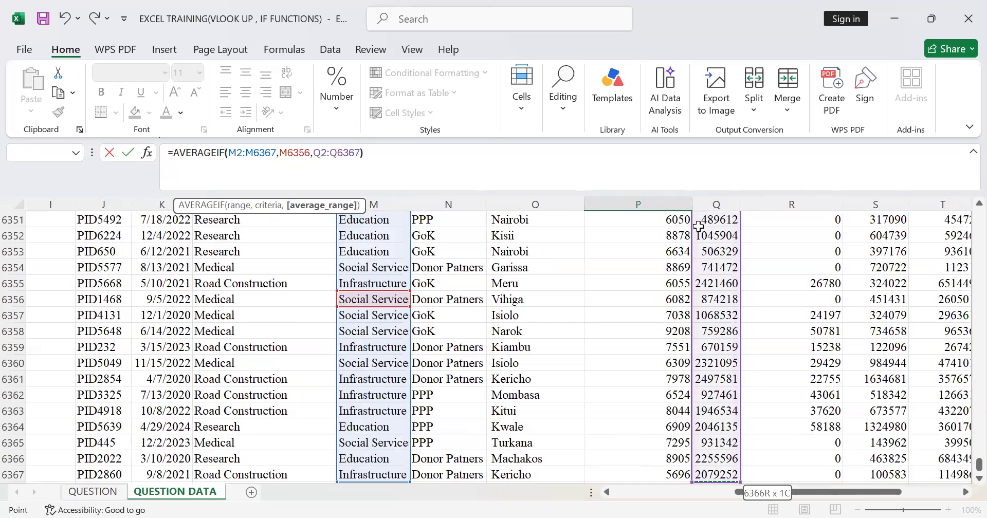
key(Return)
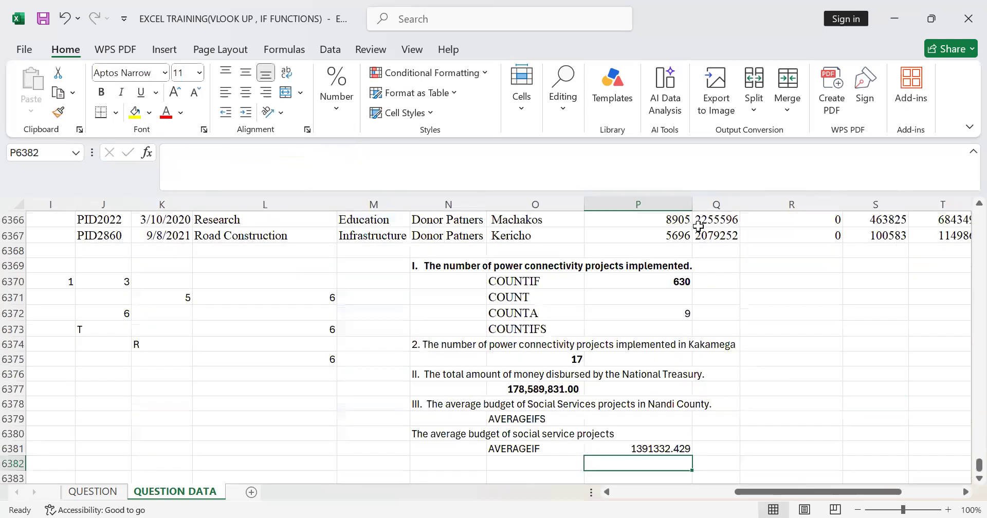
click(659, 446)
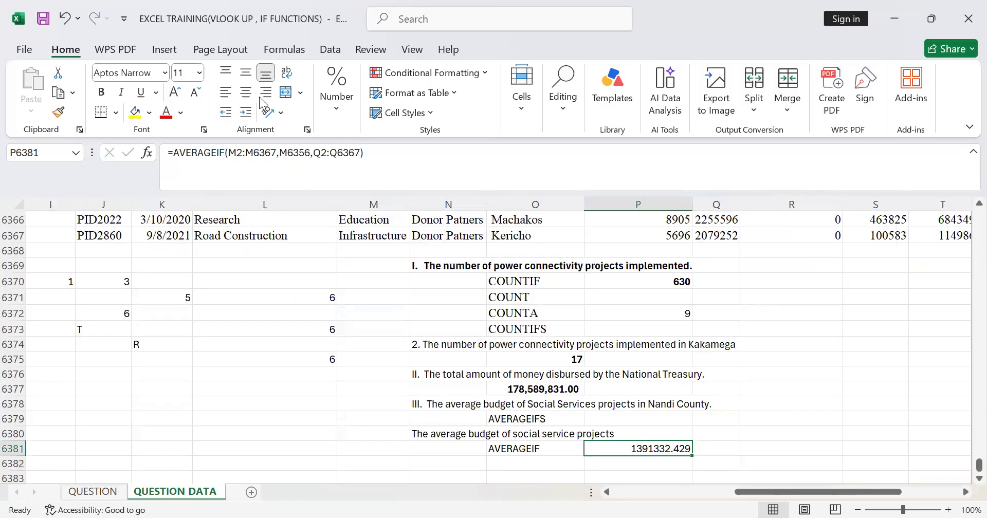
click(102, 92)
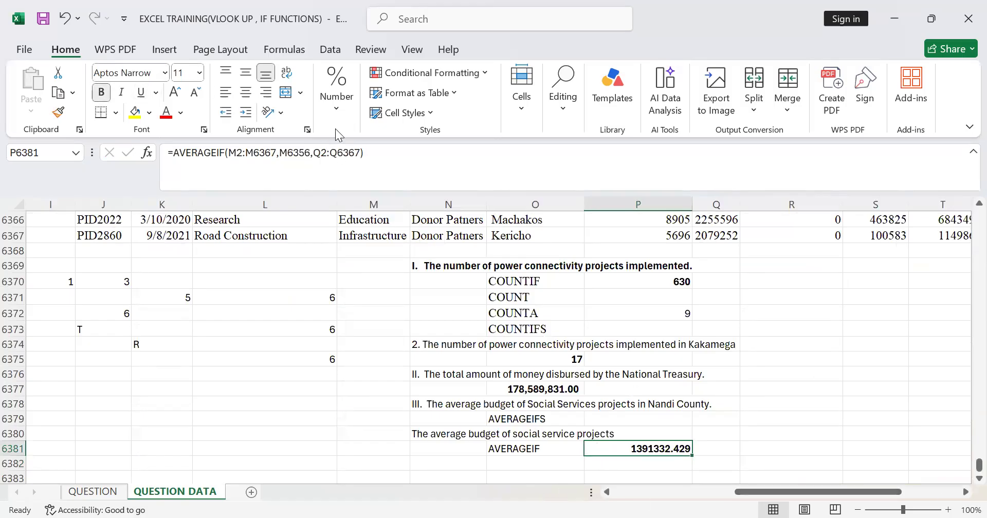
Remove the criteria and average range arguments from the AVERAGEIF formula in P6381, keeping only the range M2:M6367.
double_click(320, 155)
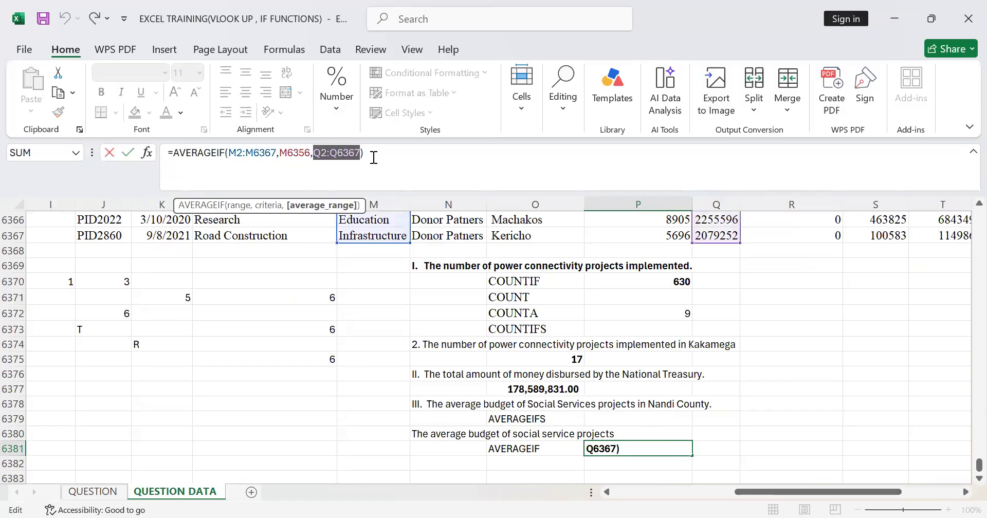
click(373, 158)
key(BackSpace)
key(BackSpace)
key(BackSpace)
key(BackSpace)
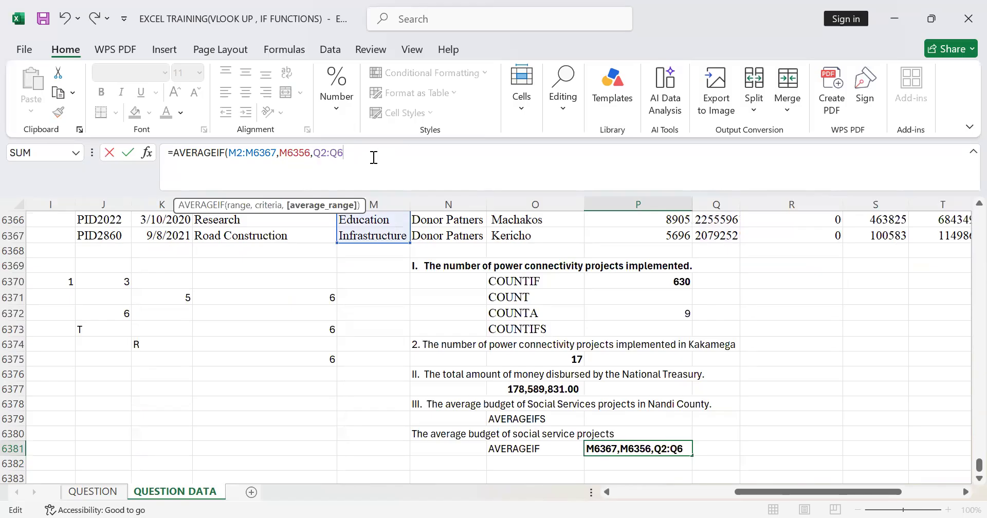
key(BackSpace)
key(BackSpace)
key(BackSpace)
key(BackSpace)
key(BackSpace)
key(BackSpace)
key(BackSpace)
key(BackSpace)
key(BackSpace)
key(BackSpace)
key(BackSpace)
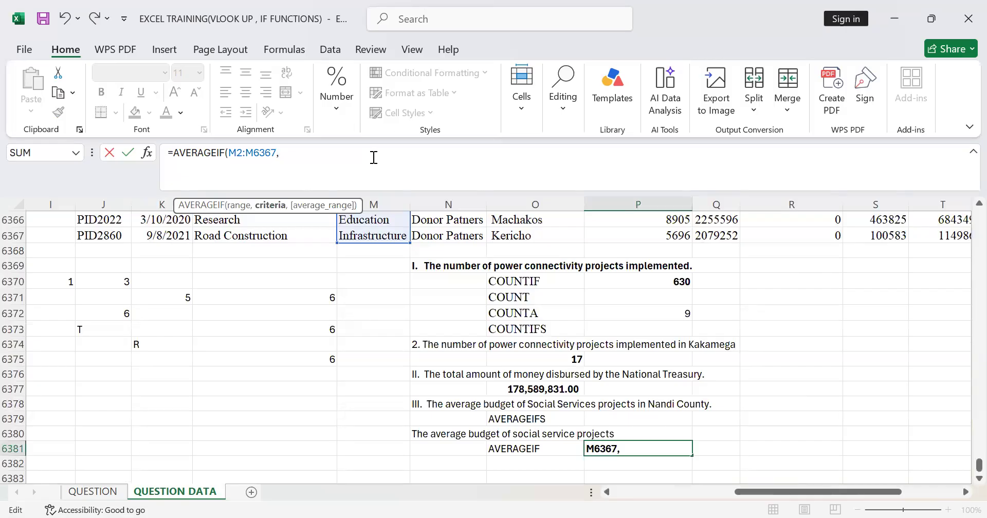
Set the AVERAGEIF criteria to the Social Services cell M1218 in the Project Focus column.
drag(964, 467, 963, 262)
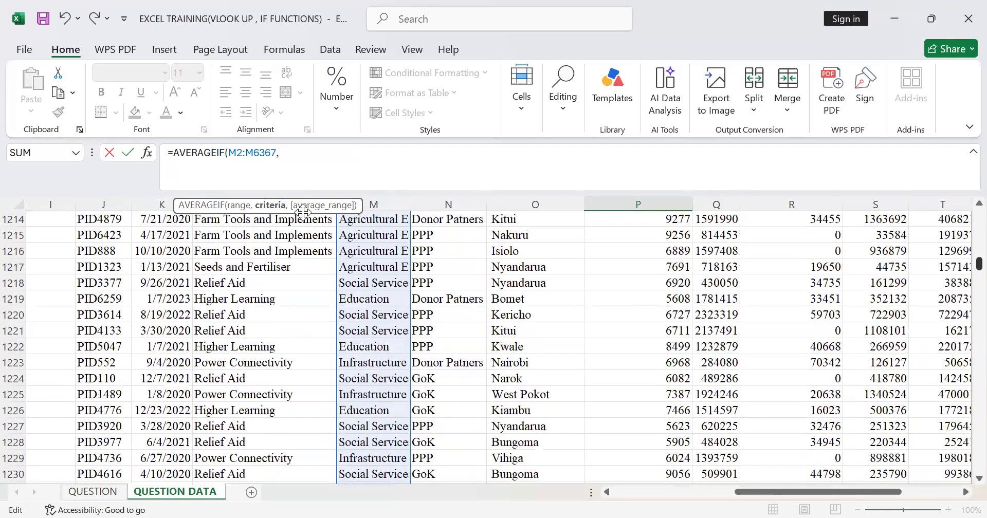
scroll(303, 211, up, 1)
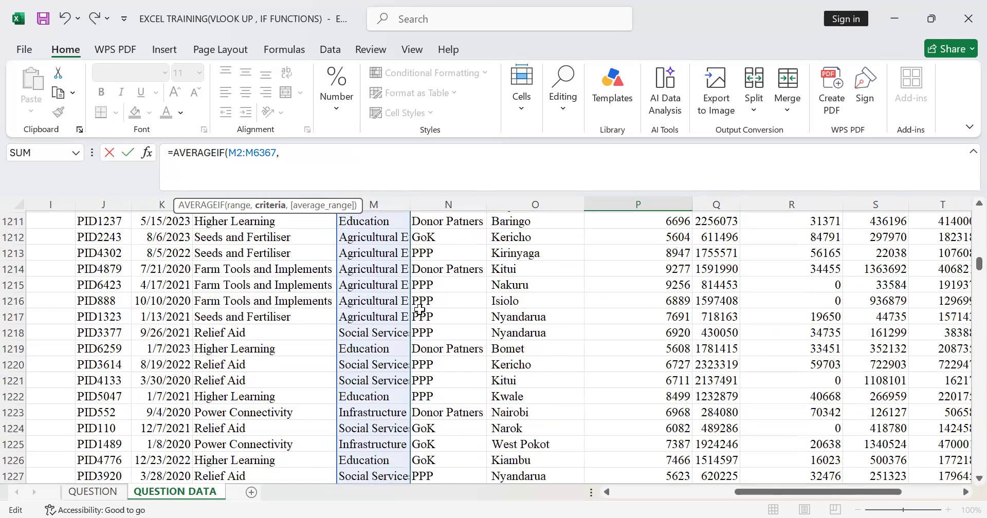
click(383, 332)
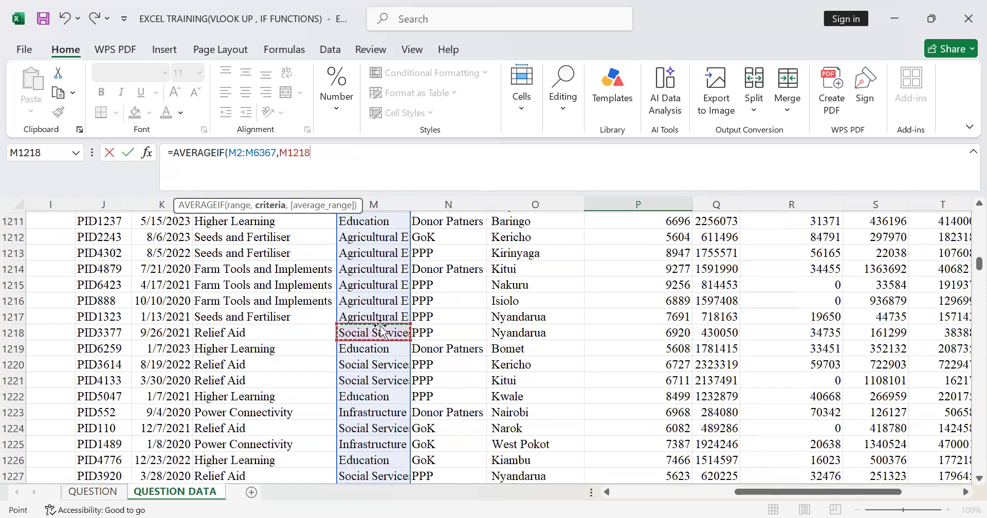
text(,)
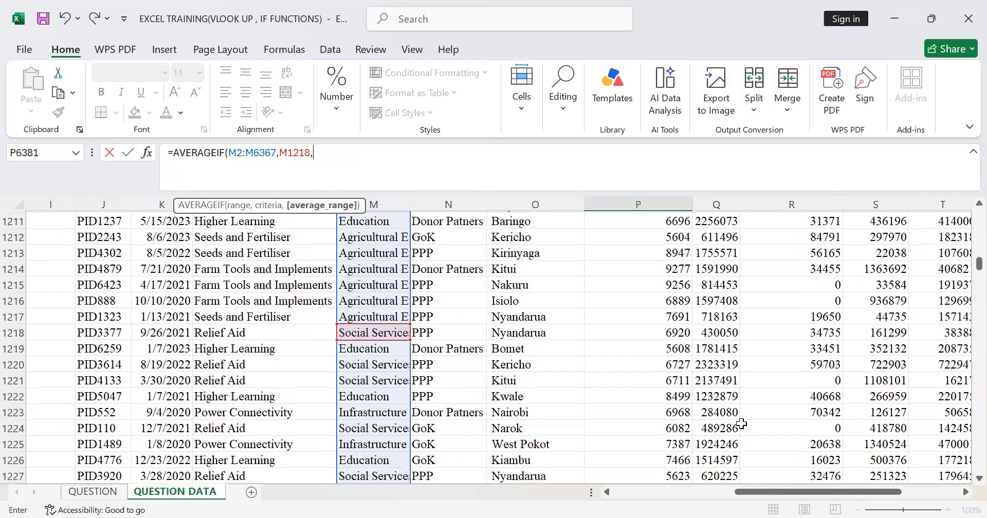
Re-enter the Budget cells Q2:Q6367 as the average range and commit the edited AVERAGEIF formula.
scroll(771, 427, up, 10)
drag(965, 262, 967, 174)
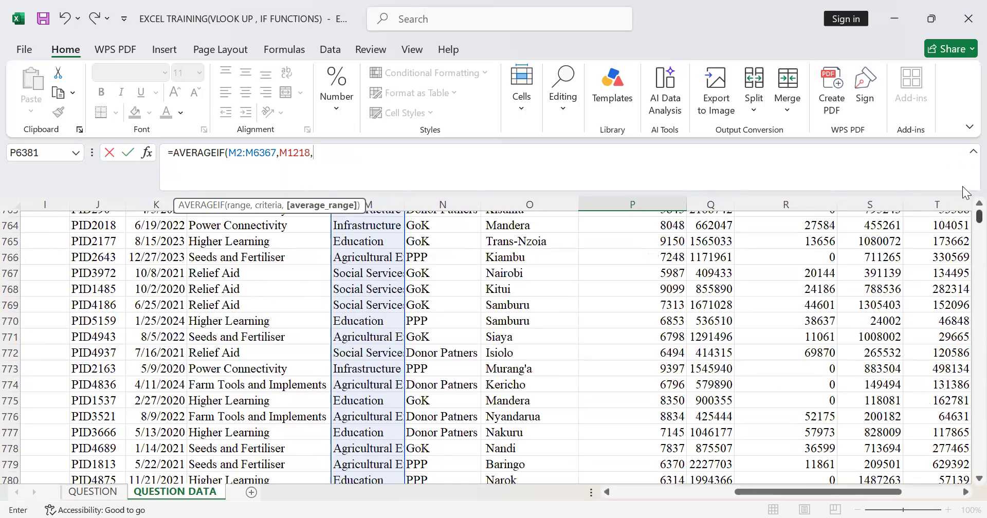
scroll(471, 294, up, 20)
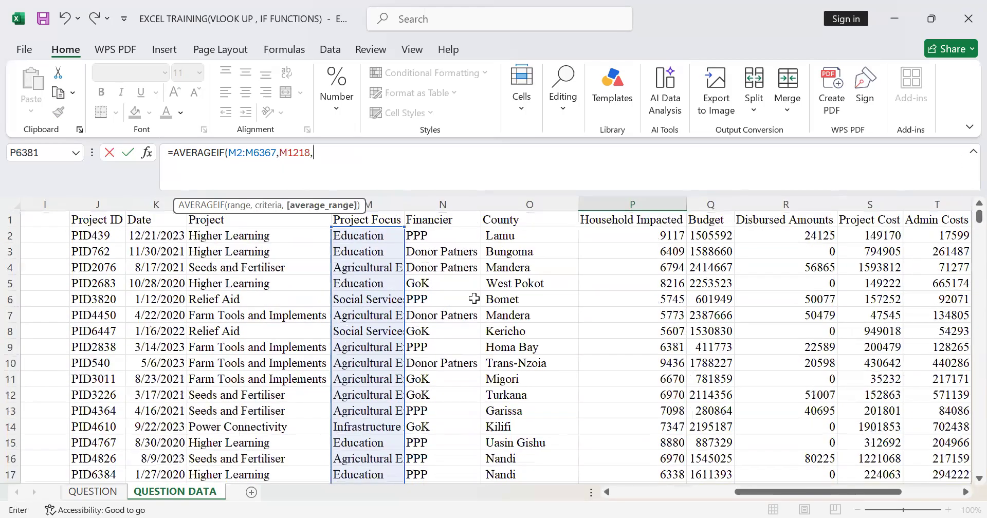
click(715, 235)
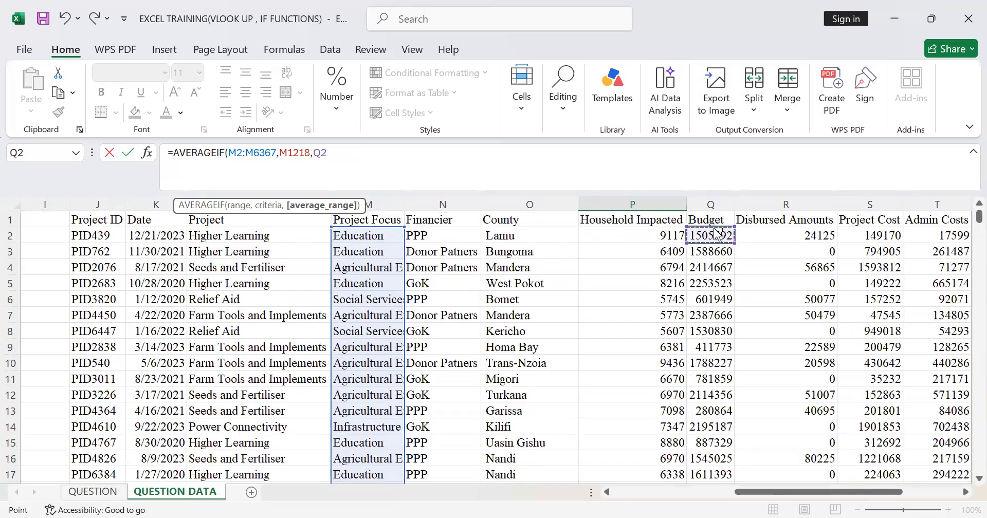
key(ctrl+shift+Down)
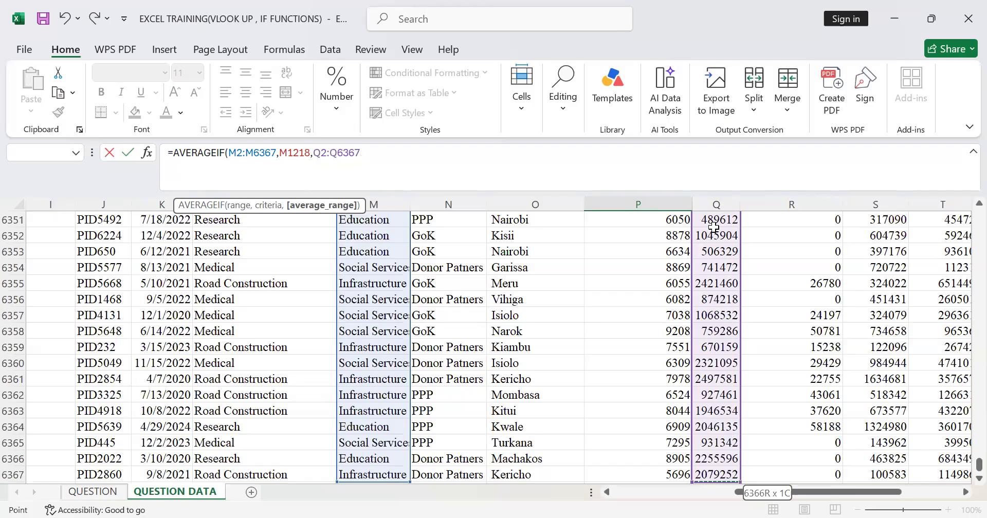
key(Return)
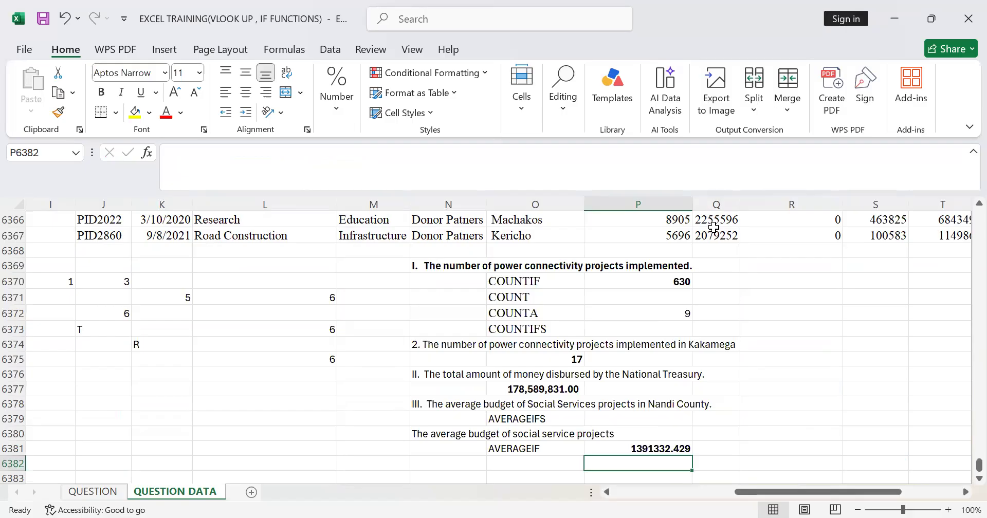
Begin an AVERAGEIFS formula in P6379, beside the AVERAGEIFS label.
click(618, 414)
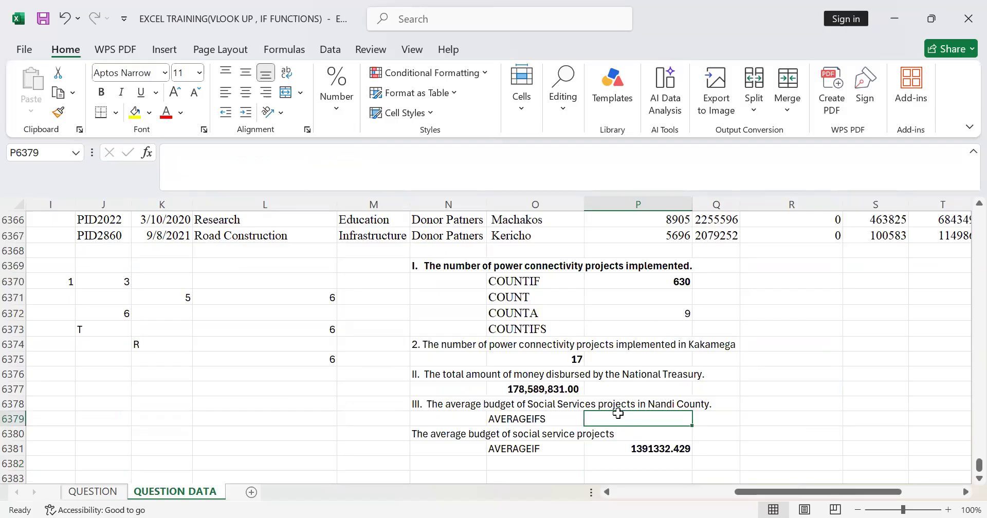
text(=)
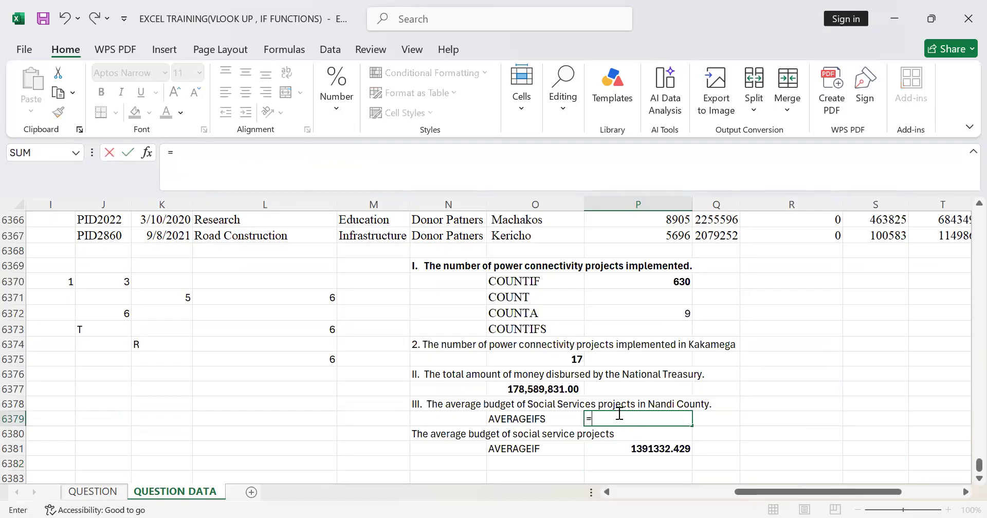
text(AVERA)
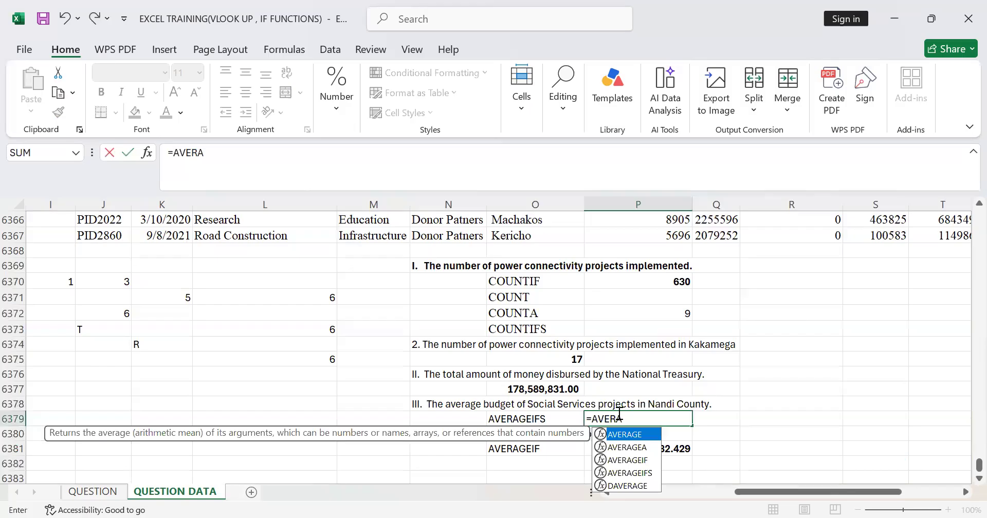
text(GE)
click(641, 473)
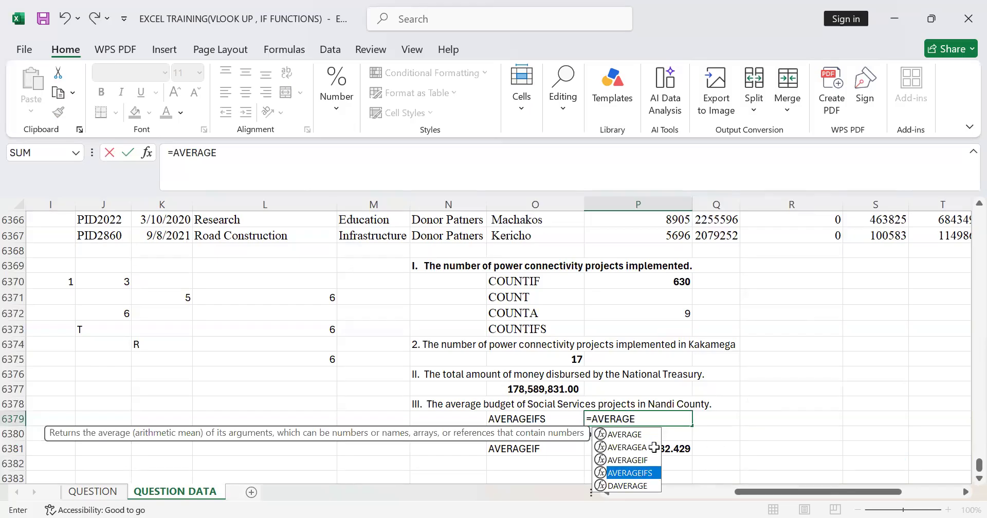
key(Tab)
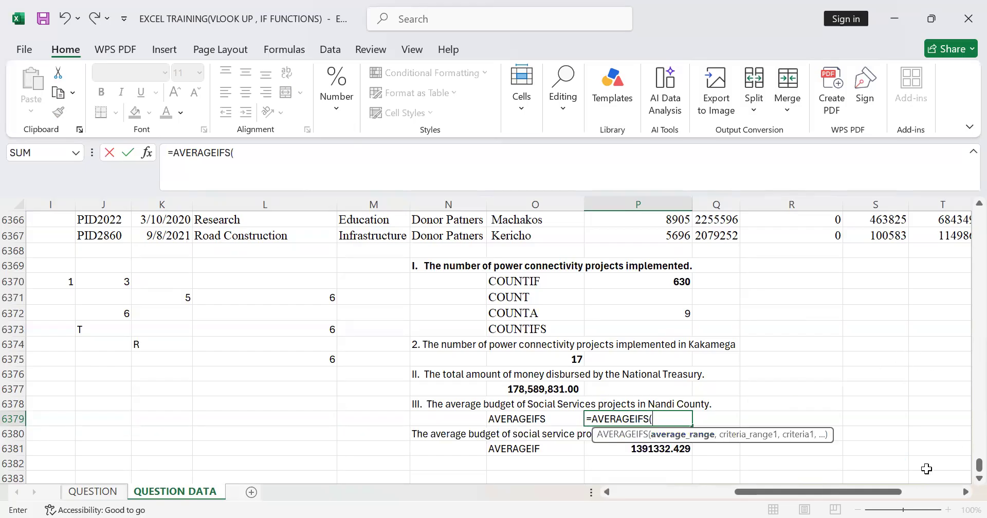
Set the average range of the AVERAGEIFS formula to the Budget cells Q2:Q6367.
drag(979, 465, 979, 166)
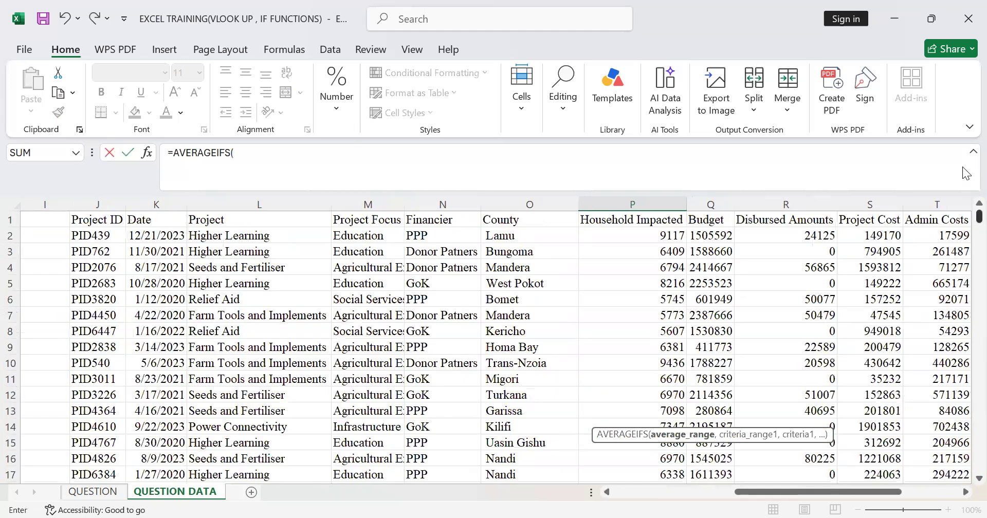
click(711, 233)
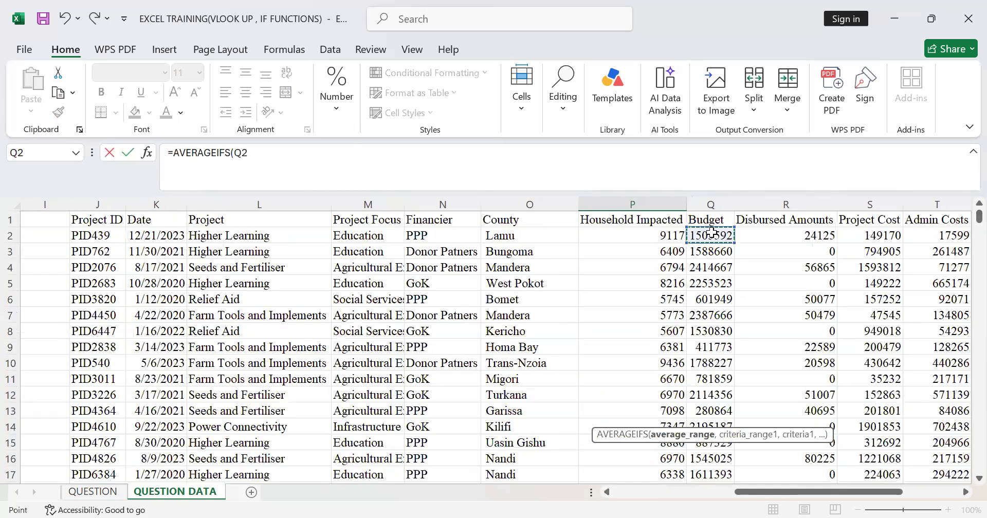
key(ctrl+shift+Down)
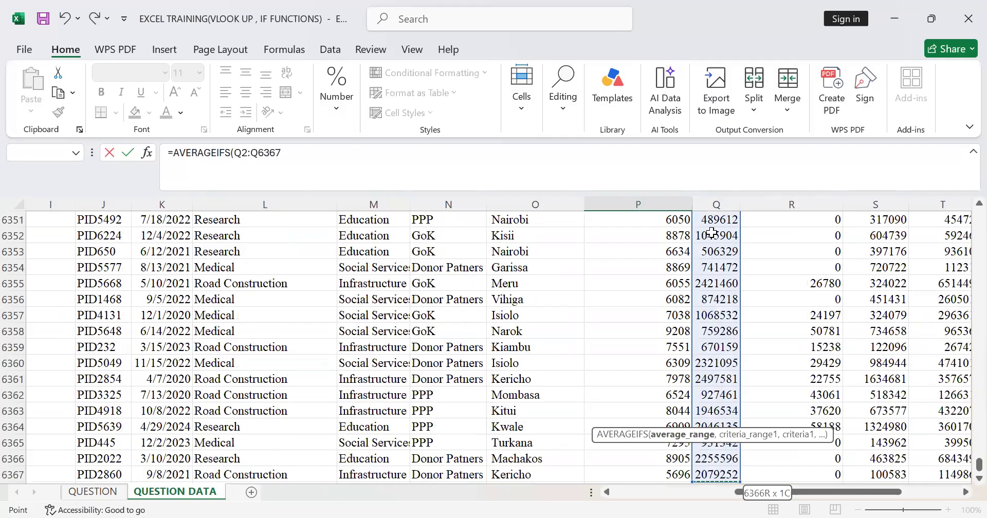
text(,)
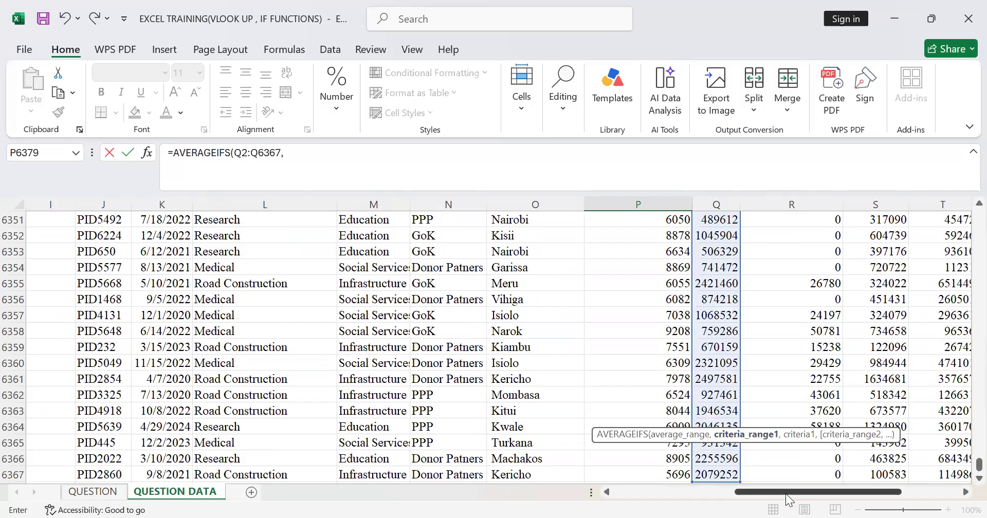
Set the first AVERAGEIFS criteria range to the Project Focus cells M2:M6367 and its criteria to the Social Services cell M6354.
drag(785, 494, 738, 493)
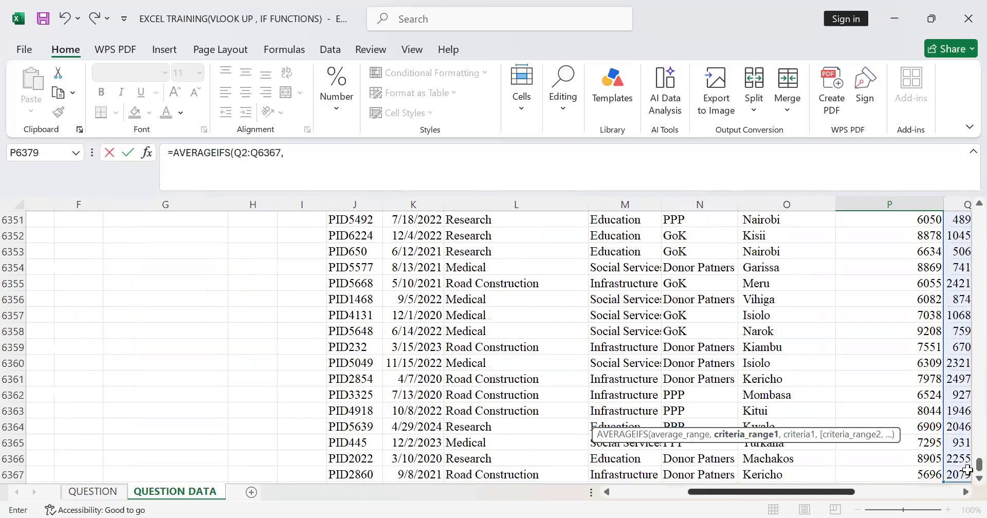
drag(978, 465, 965, 201)
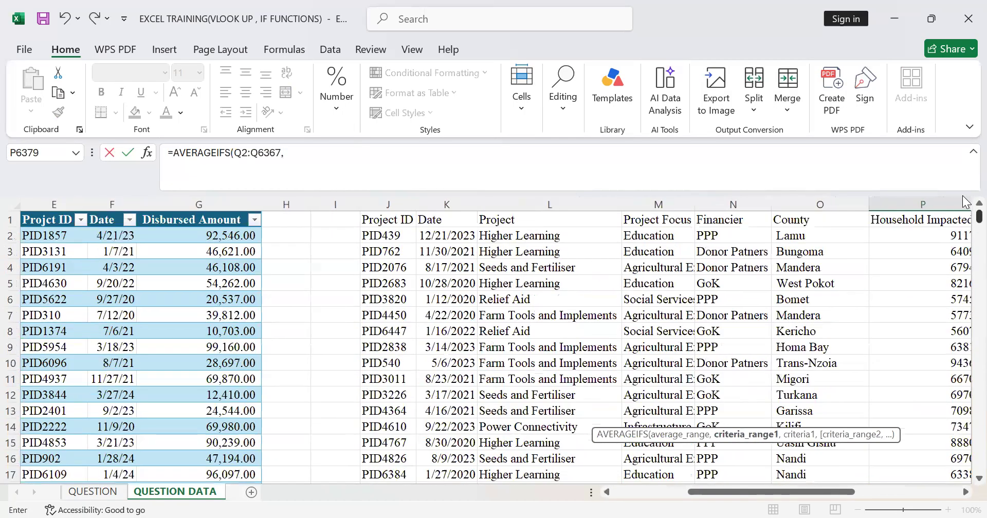
click(675, 239)
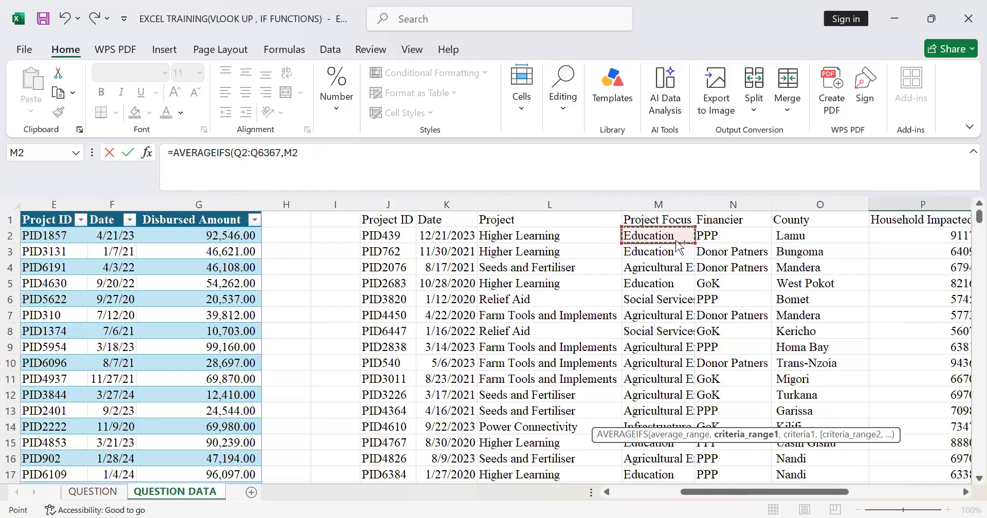
key(ctrl+shift+Down)
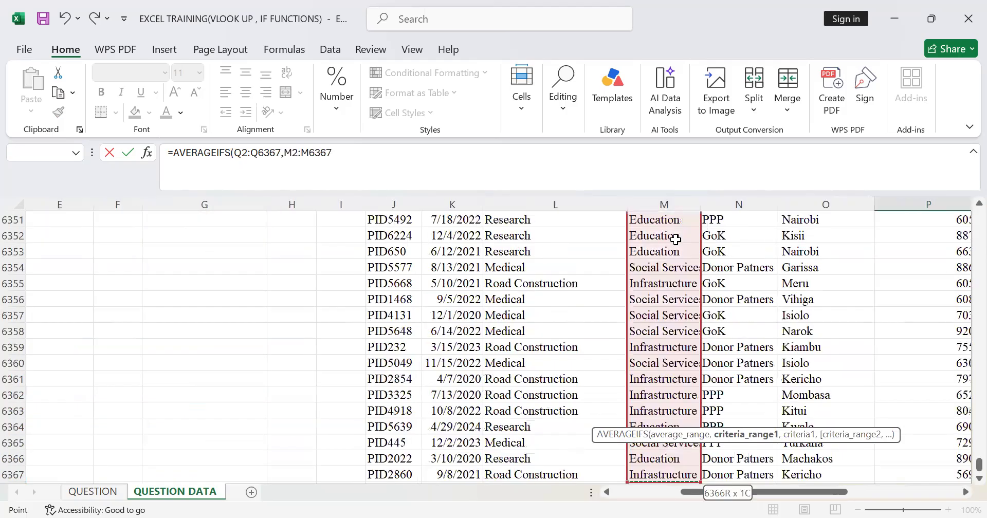
text(,)
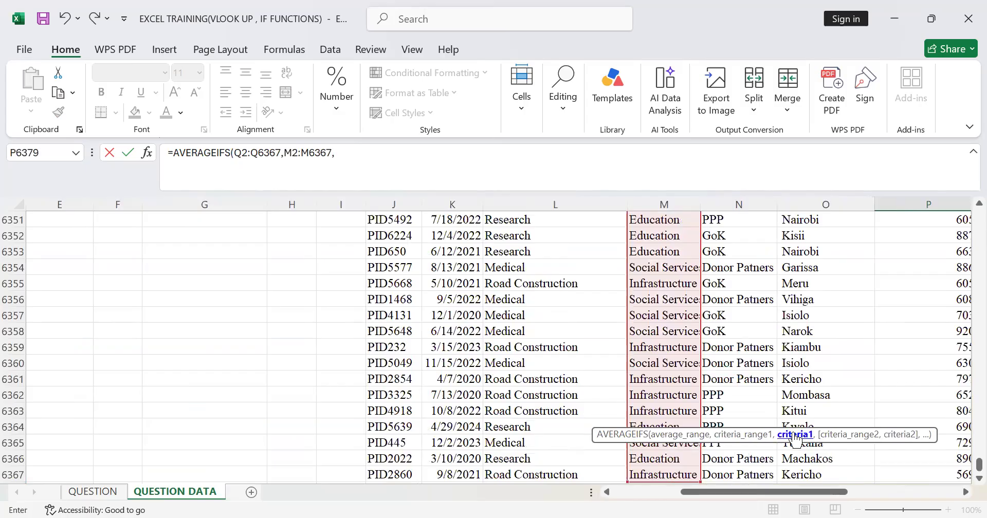
click(669, 270)
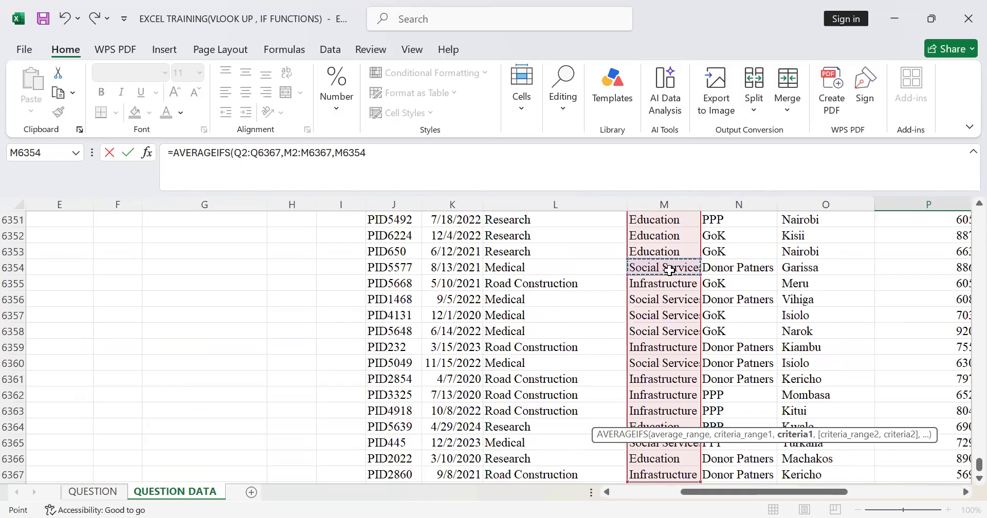
text(,)
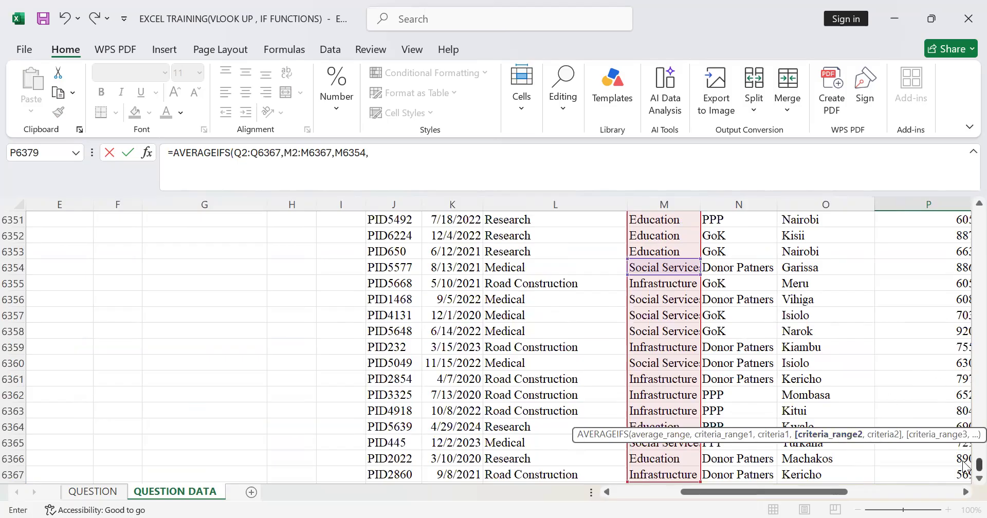
Set the second AVERAGEIFS criteria range to the County cells O2:O6367.
drag(979, 464, 964, 203)
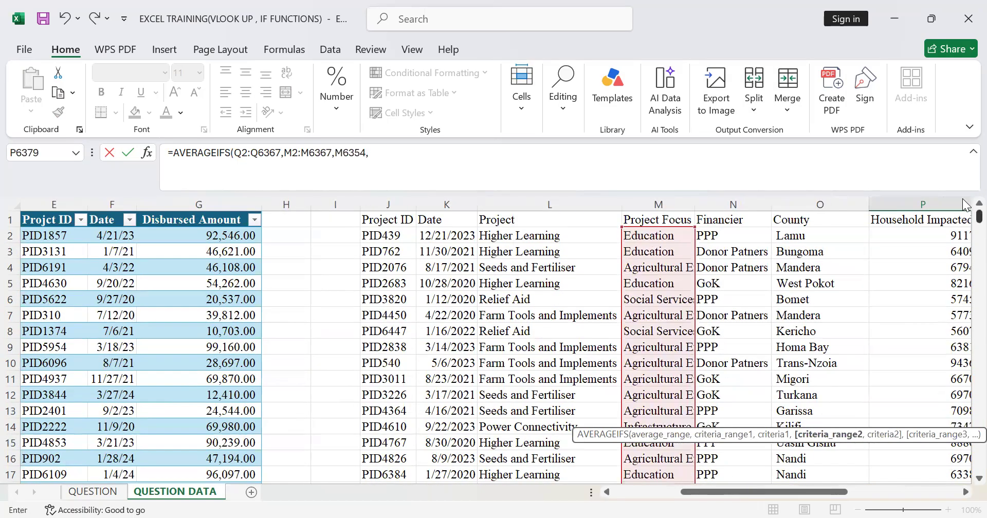
click(821, 239)
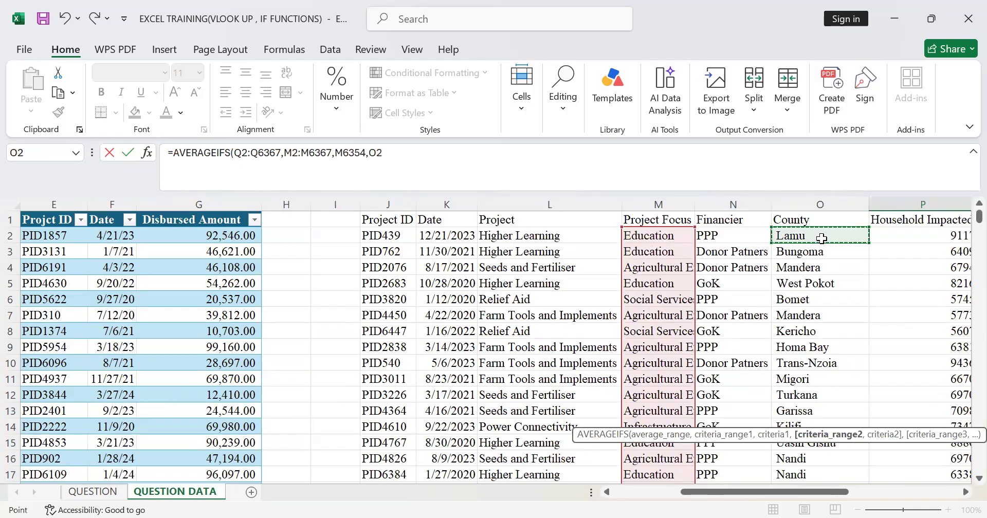
key(ctrl+shift+Down)
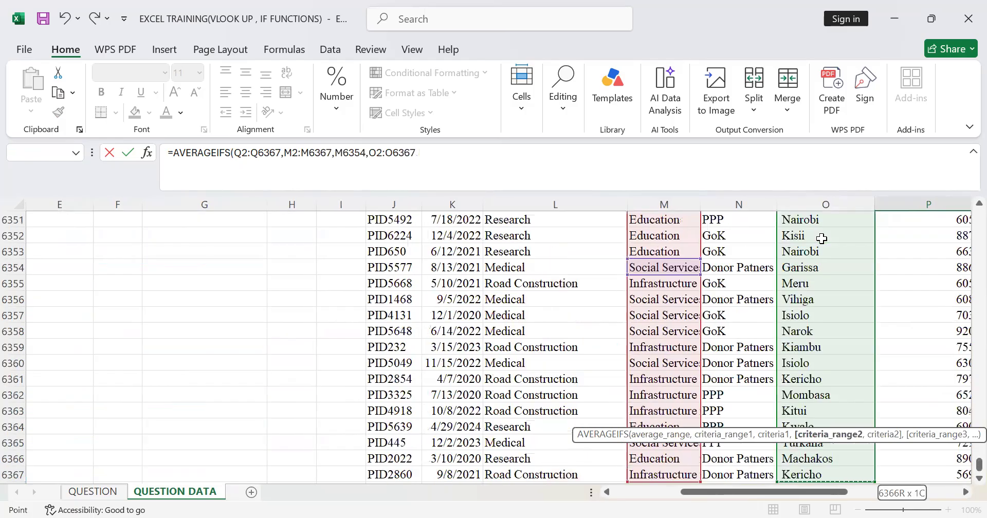
text(,)
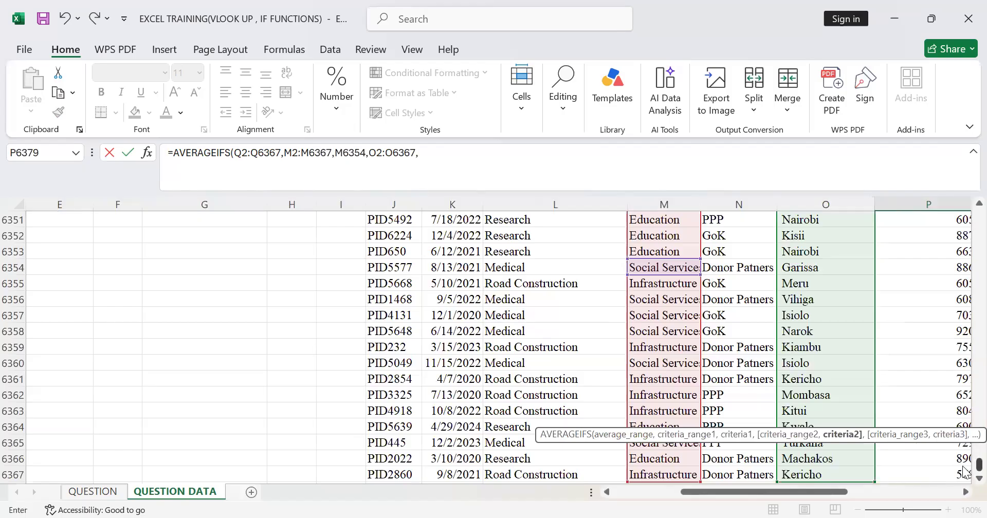
Use the Nandi cell O4564 as the second criteria and commit the AVERAGEIFS formula.
drag(963, 424, 964, 398)
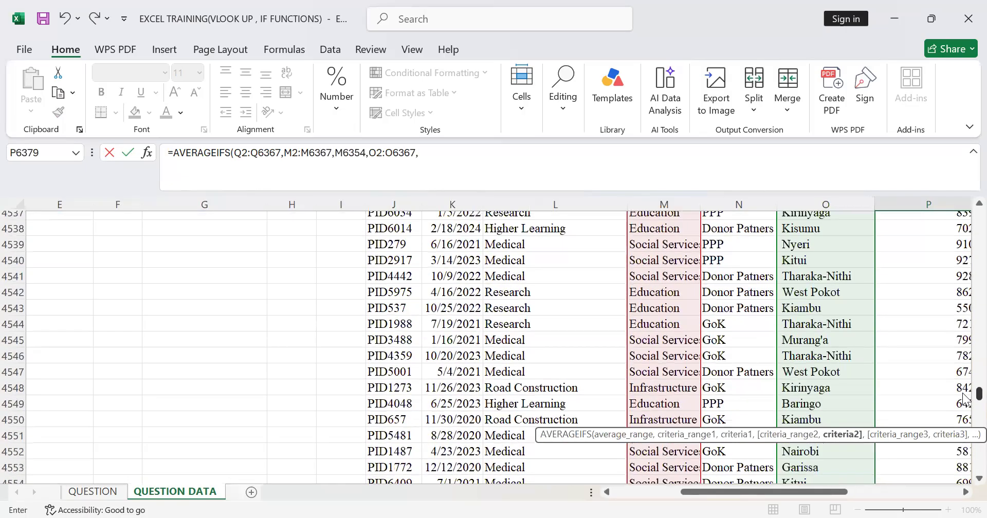
scroll(851, 452, down, 6)
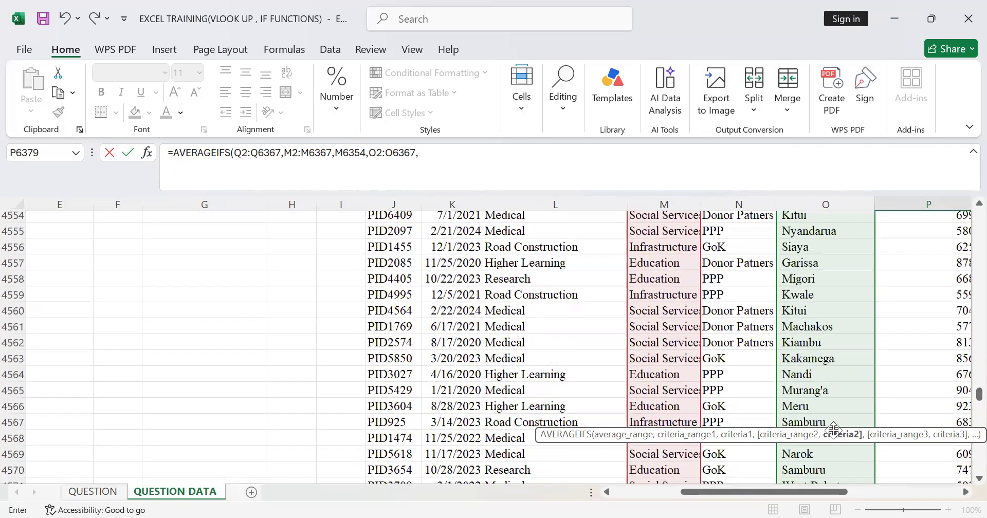
click(812, 375)
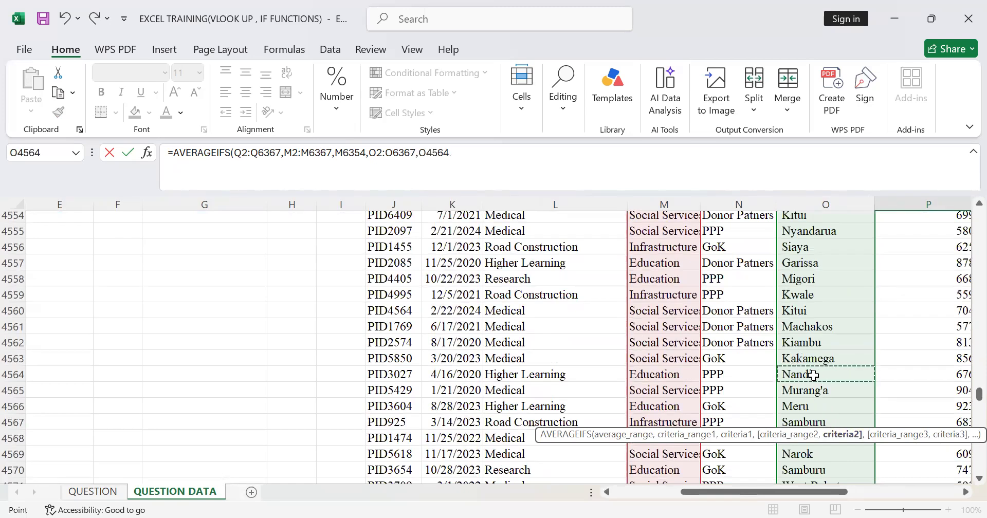
key(Return)
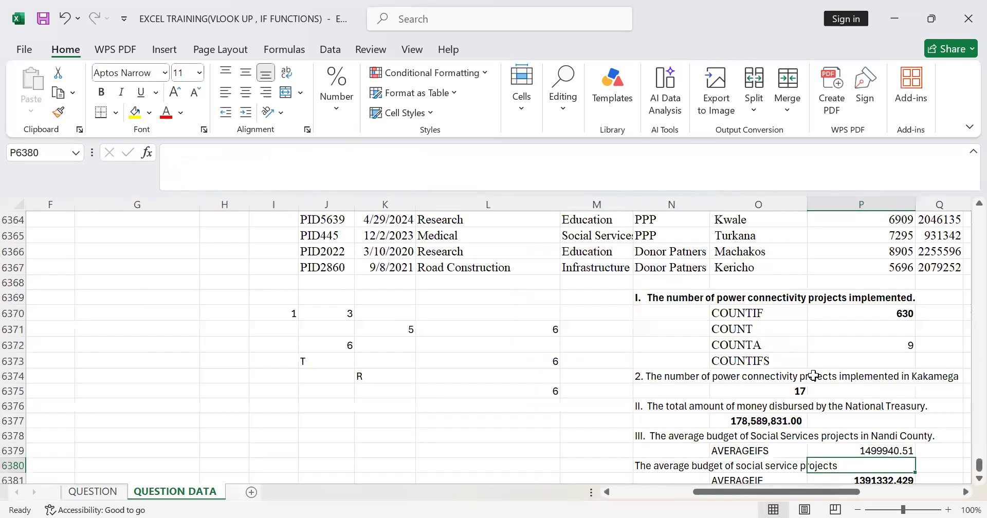
Make the AVERAGEIFS result in P6379 bold.
click(884, 449)
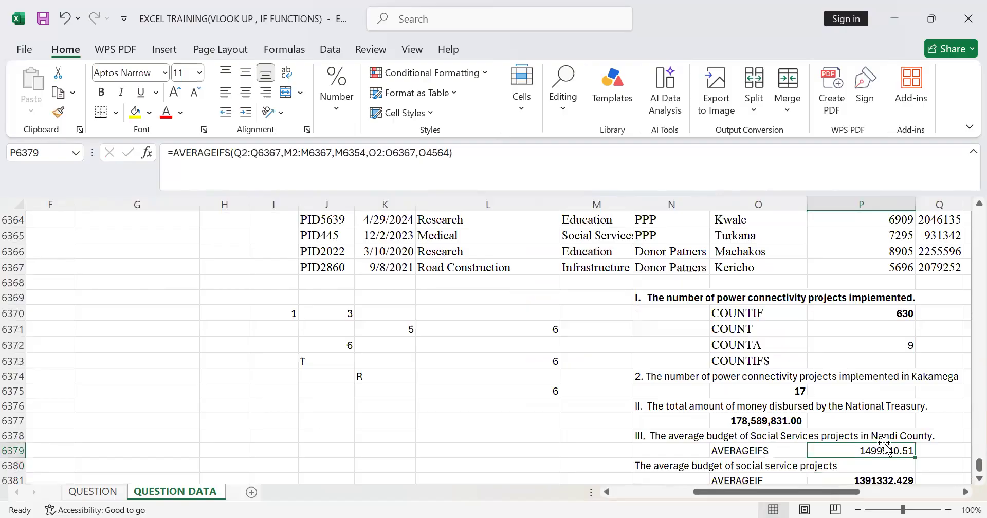
click(101, 92)
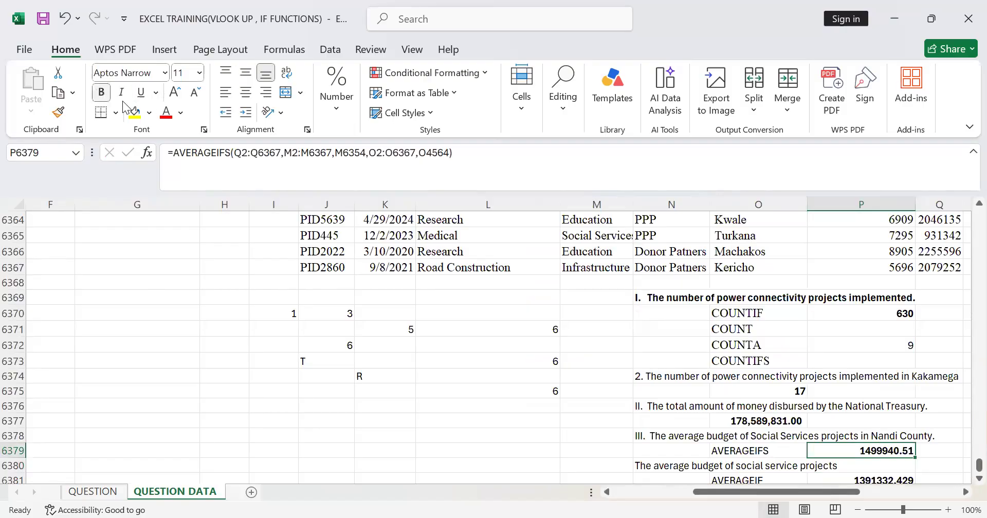
scroll(869, 436, down, 3)
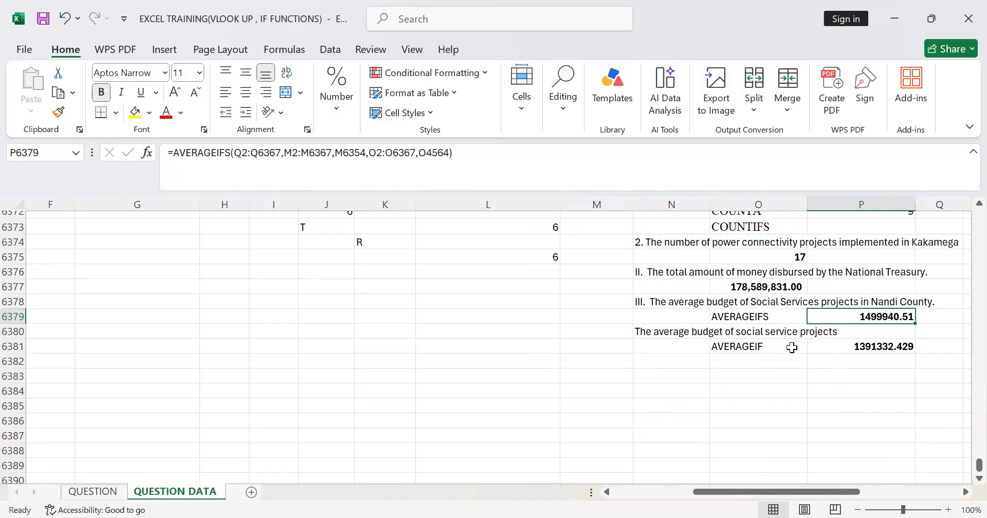
Reopen the formula in P6379 and delete all its arguments, leaving only =AVERAGEIFS(.
double_click(860, 317)
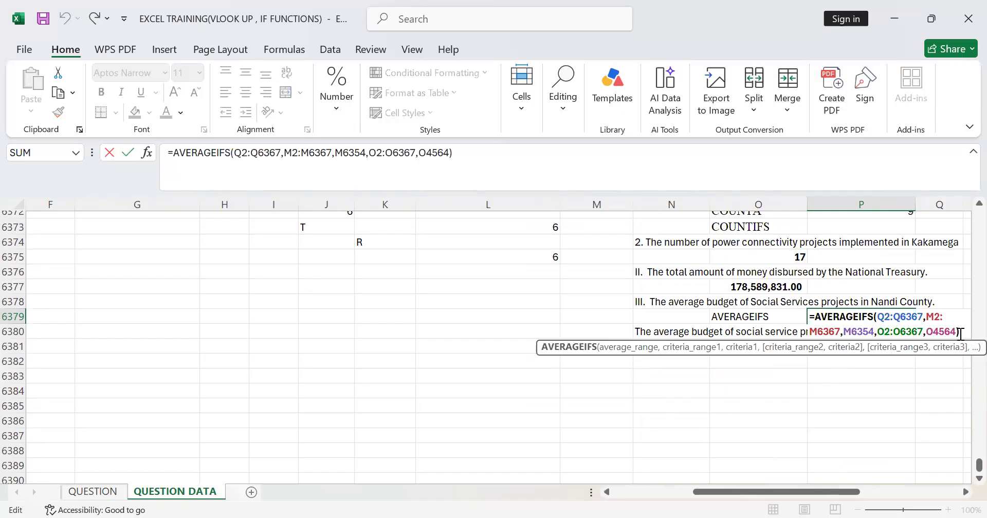
click(960, 331)
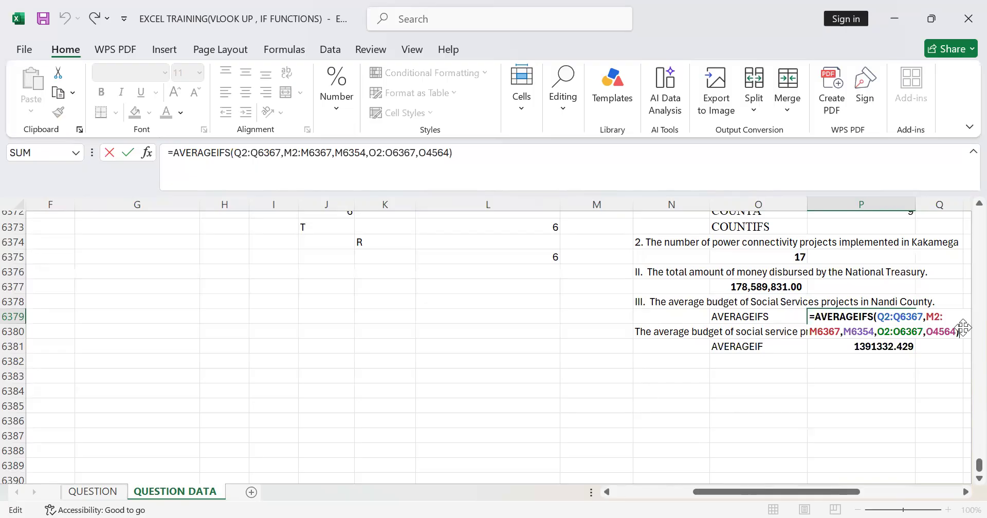
key(BackSpace)
key(BackSpace)
key(BackSpace)
key(BackSpace)
key(BackSpace)
key(BackSpace)
key(BackSpace)
key(BackSpace)
key(BackSpace)
key(BackSpace)
key(BackSpace)
key(BackSpace)
key(BackSpace)
key(BackSpace)
key(BackSpace)
key(BackSpace)
key(BackSpace)
key(BackSpace)
key(BackSpace)
key(BackSpace)
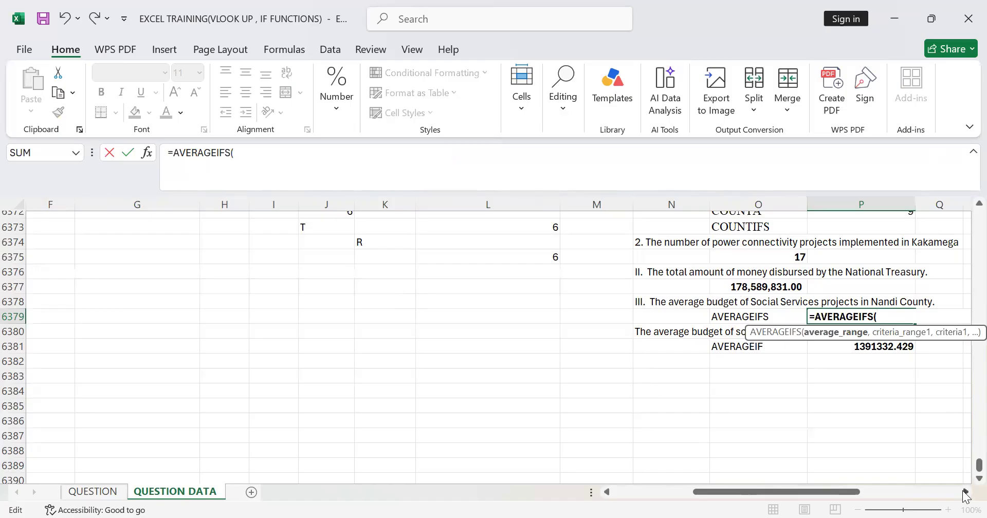
Re-enter the Budget cells Q2:Q6367 as the average range of the AVERAGEIFS formula.
scroll(960, 442, right, 2)
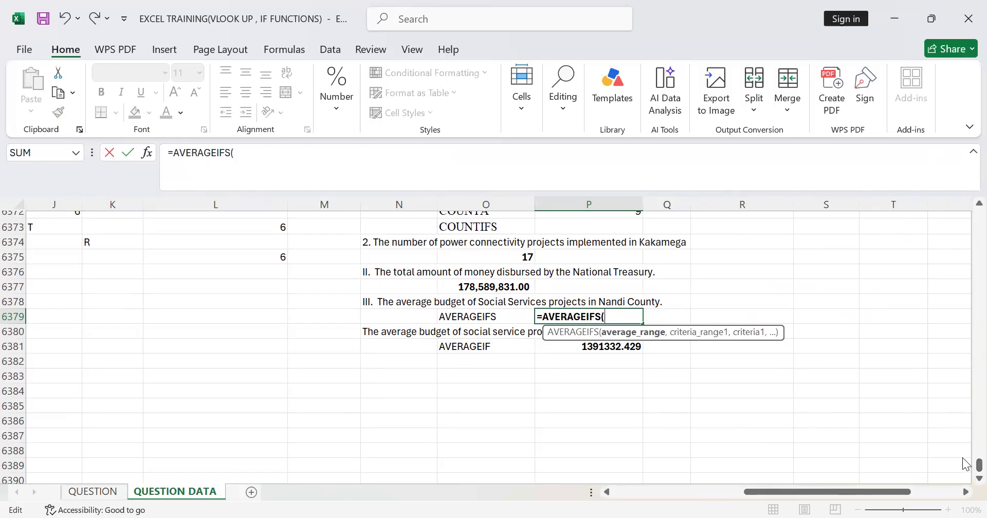
scroll(965, 464, up, 20)
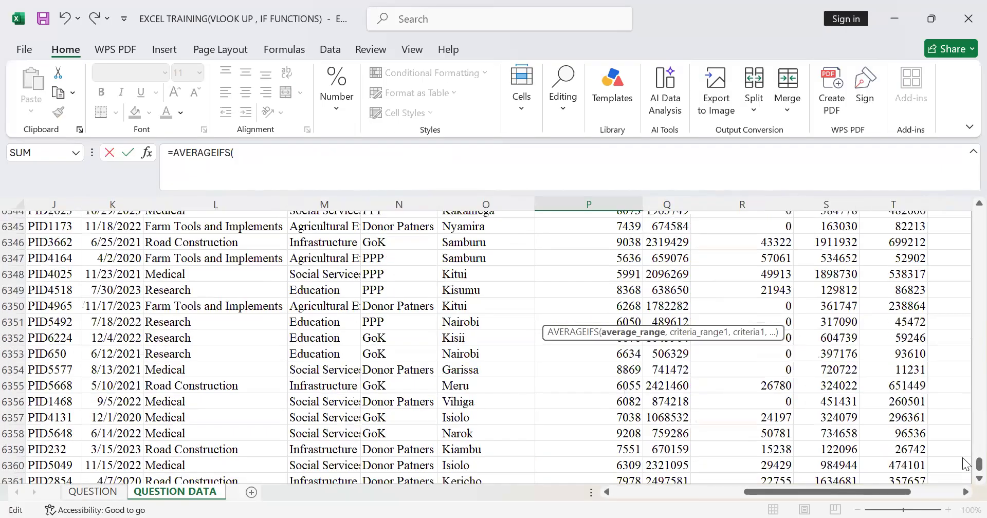
drag(978, 460, 966, 193)
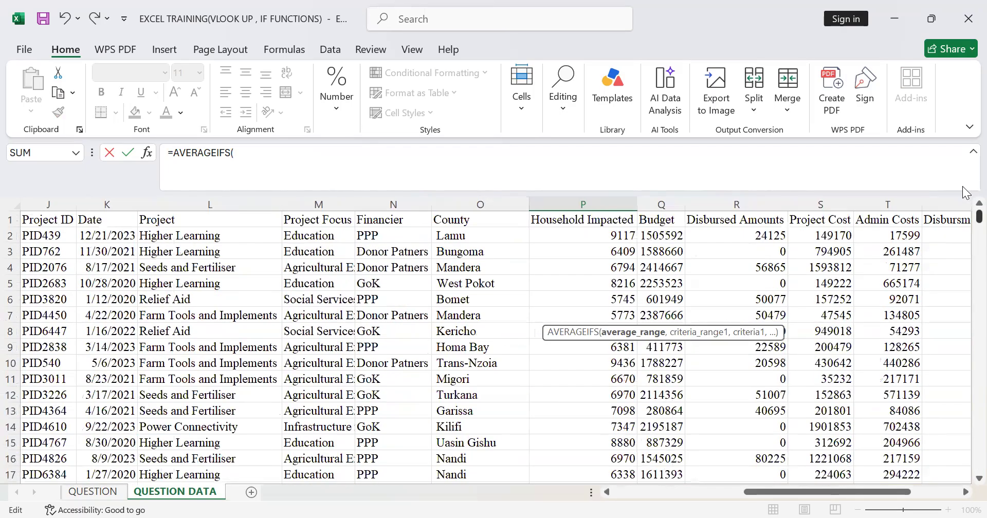
click(671, 235)
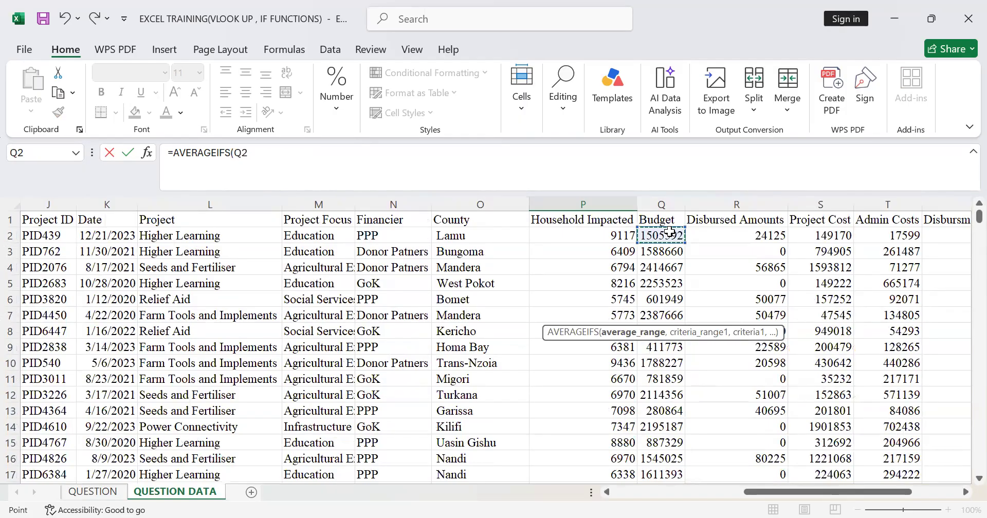
key(ctrl+shift+Down)
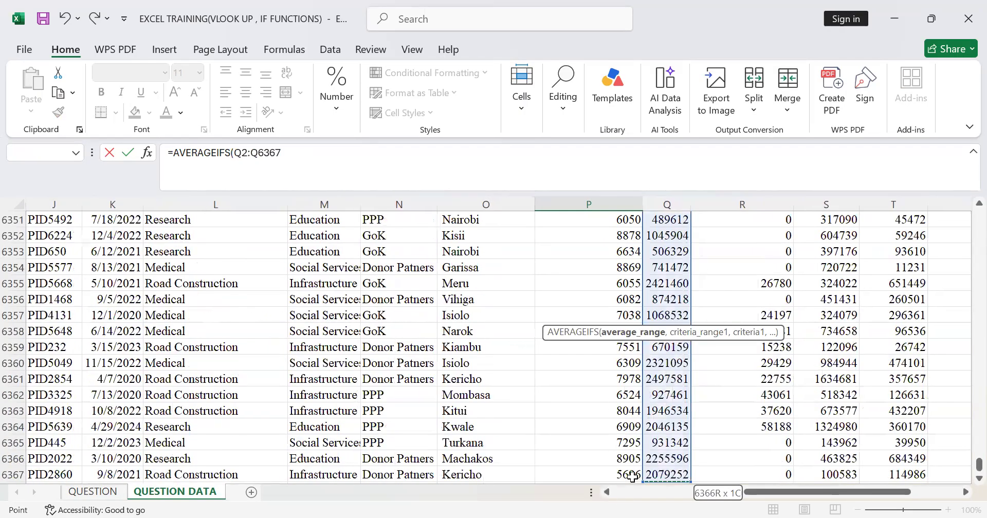
scroll(633, 458, down, 8)
scroll(634, 452, up, 10)
scroll(640, 437, down, 8)
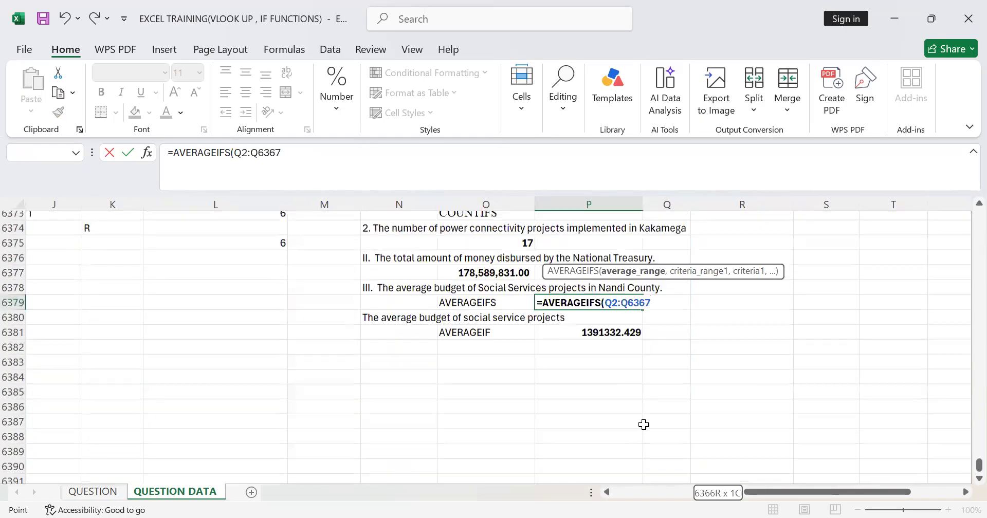
scroll(644, 425, up, 8)
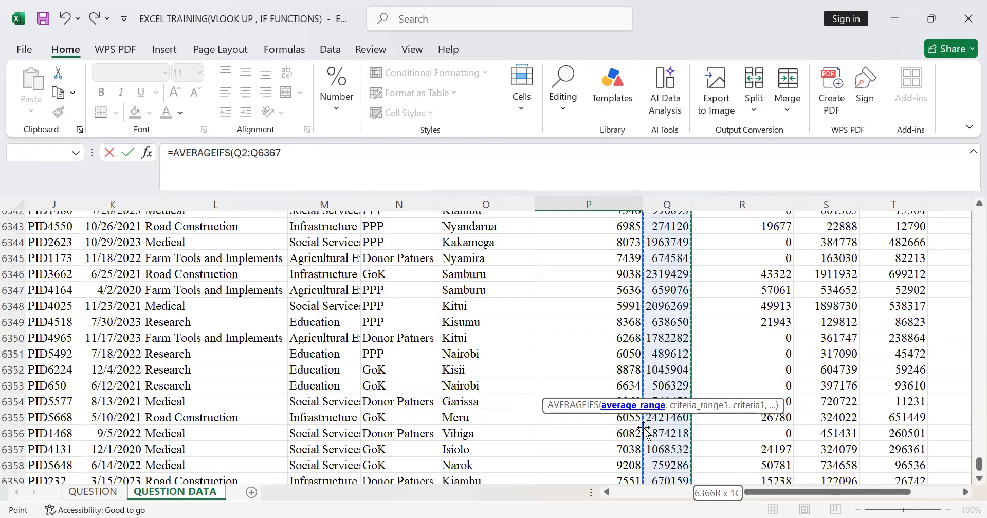
scroll(676, 461, down, 5)
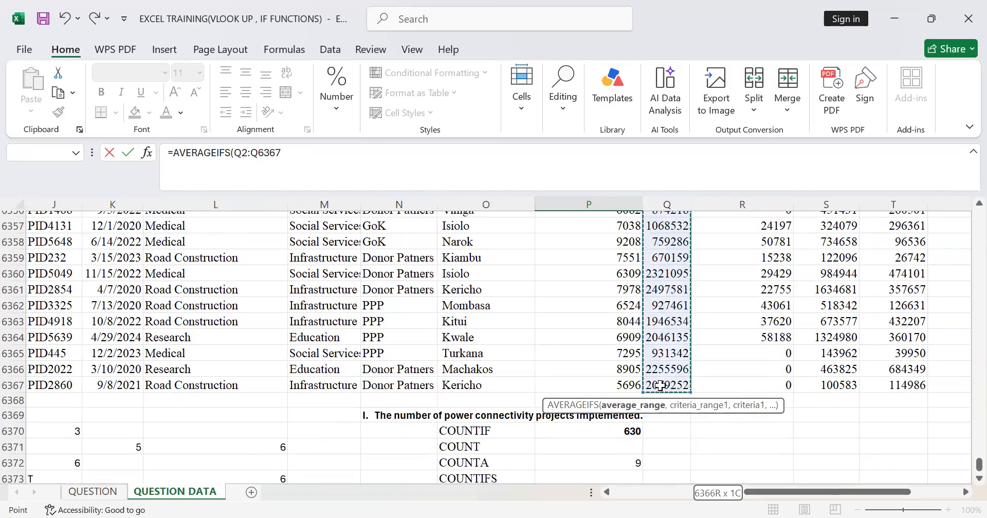
text(,)
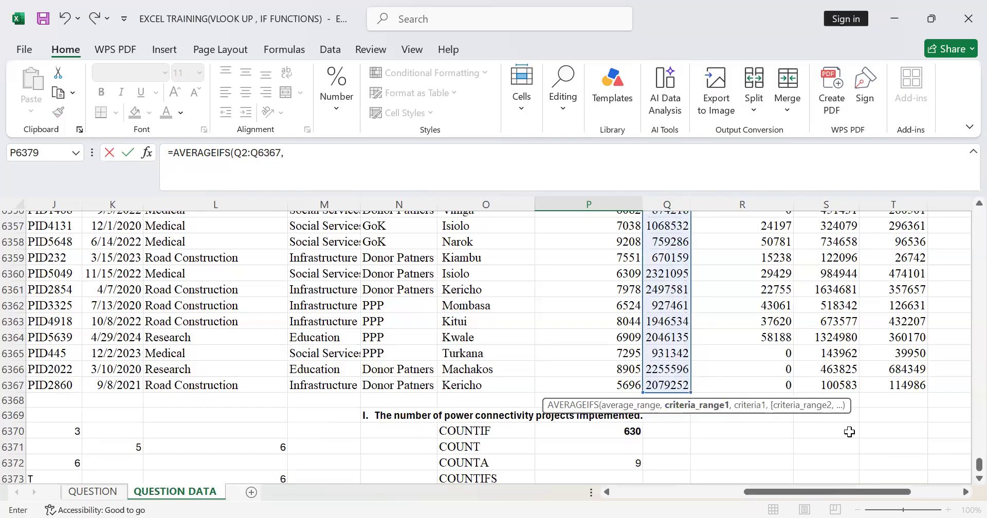
Set the first criteria range to the Project Focus cells M2:M6367 and its criteria to the Social Services cell M6365.
drag(962, 460, 959, 177)
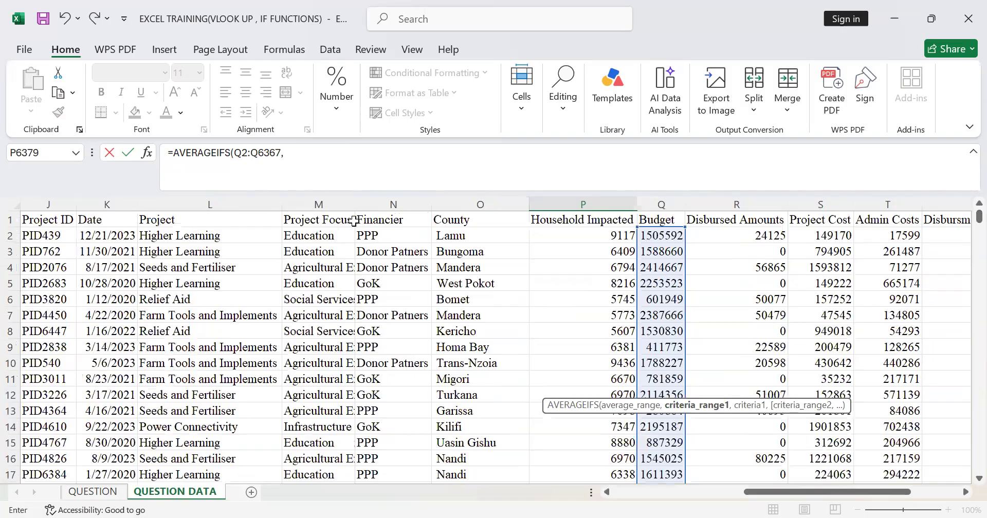
click(313, 233)
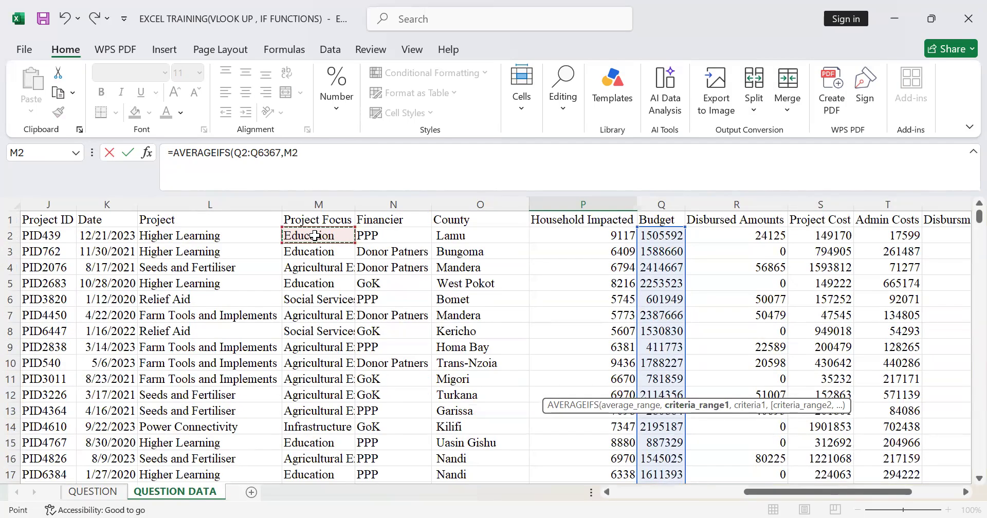
key(ctrl+shift+Down)
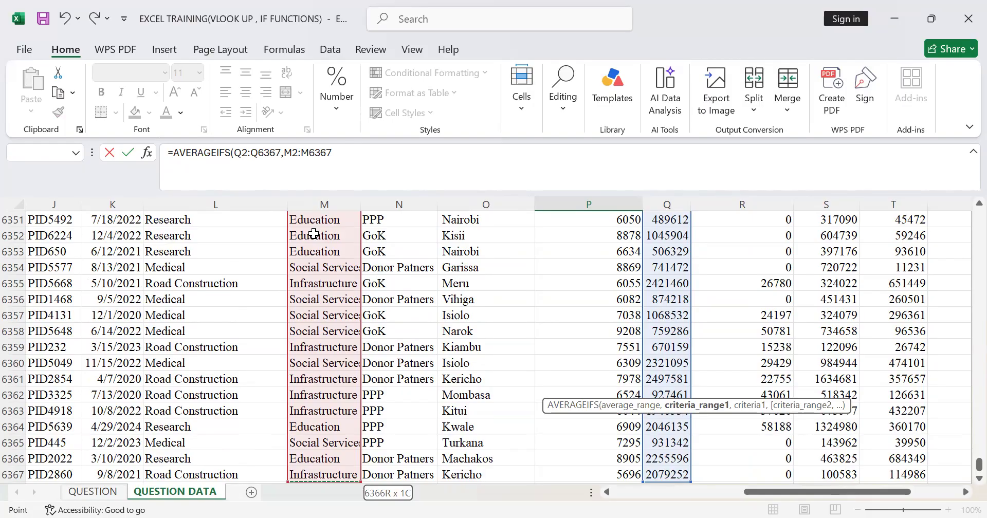
text(,)
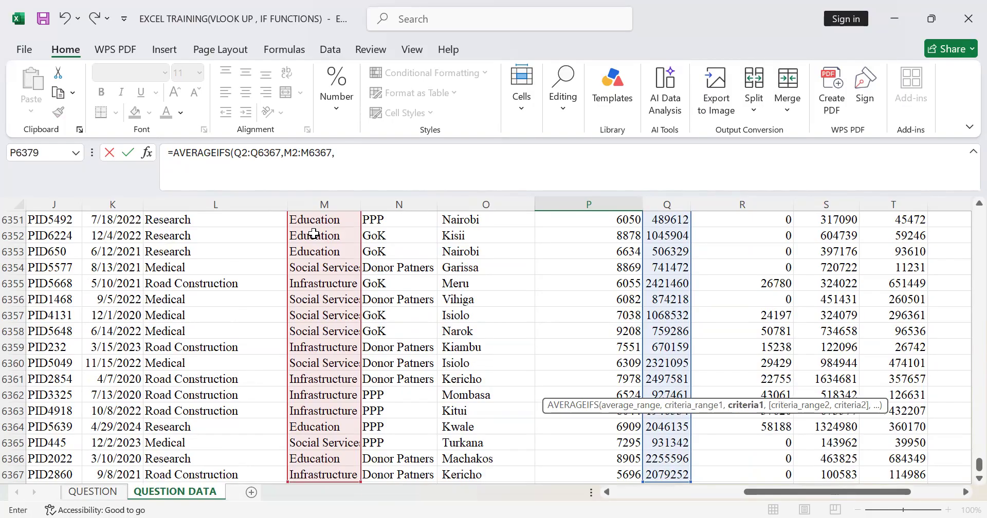
click(346, 446)
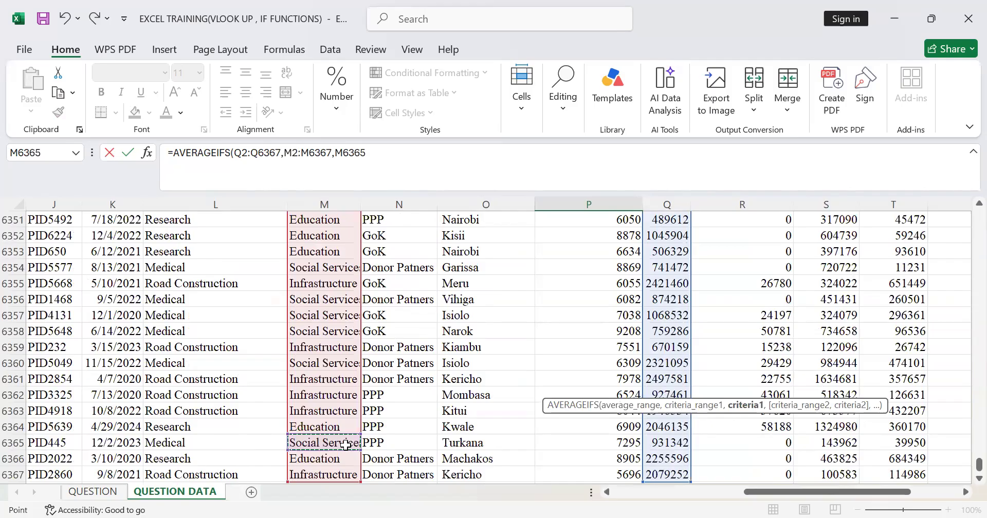
text(,)
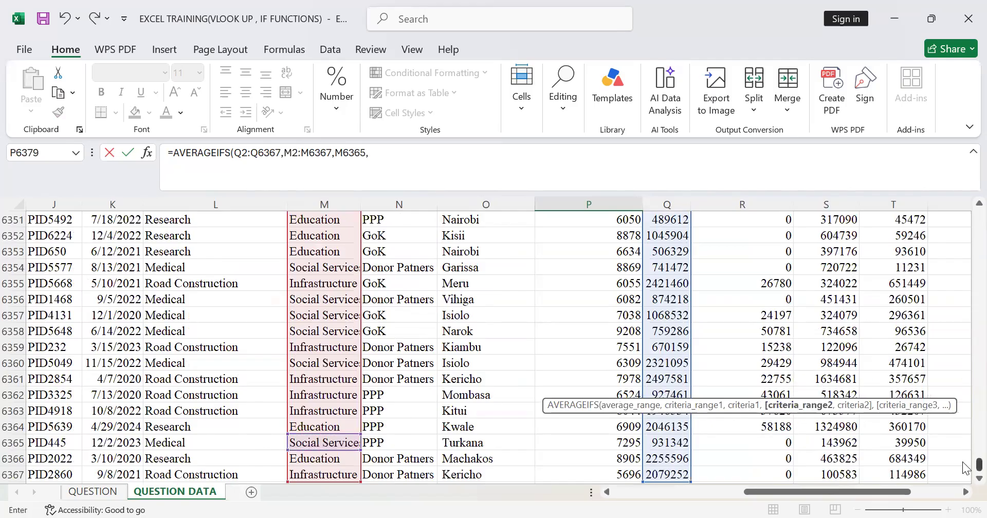
Re-enter the County cells O2:O6367 as the second criteria range of the AVERAGEIFS formula.
drag(979, 465, 965, 101)
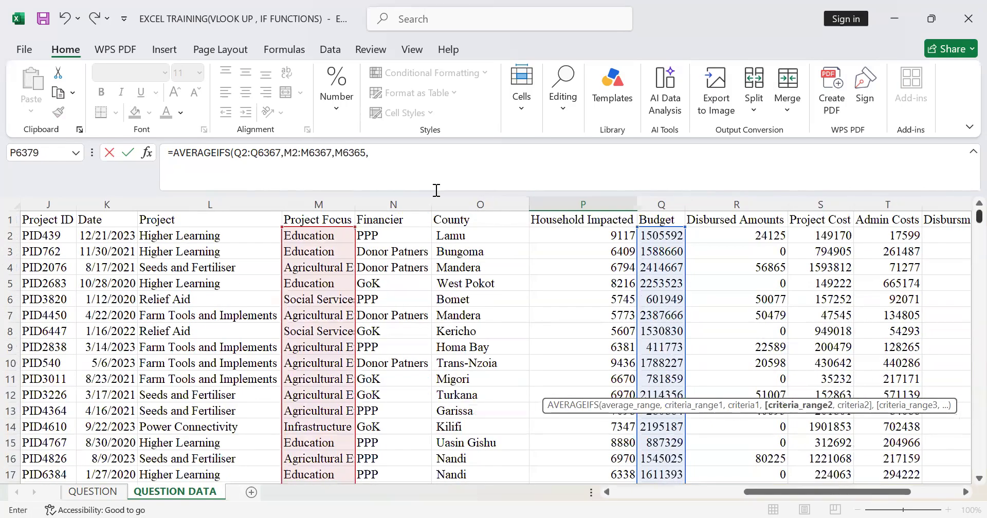
click(469, 234)
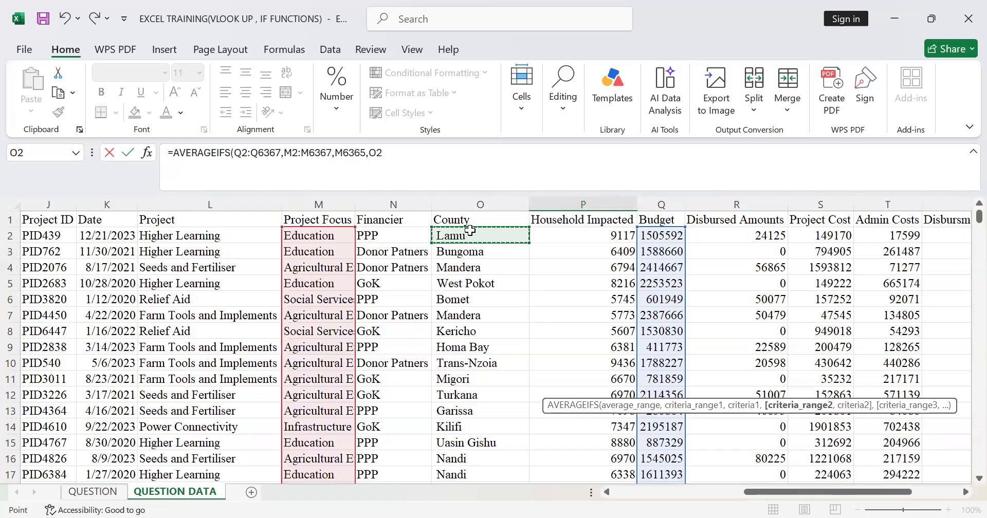
key(ctrl+shift+Down)
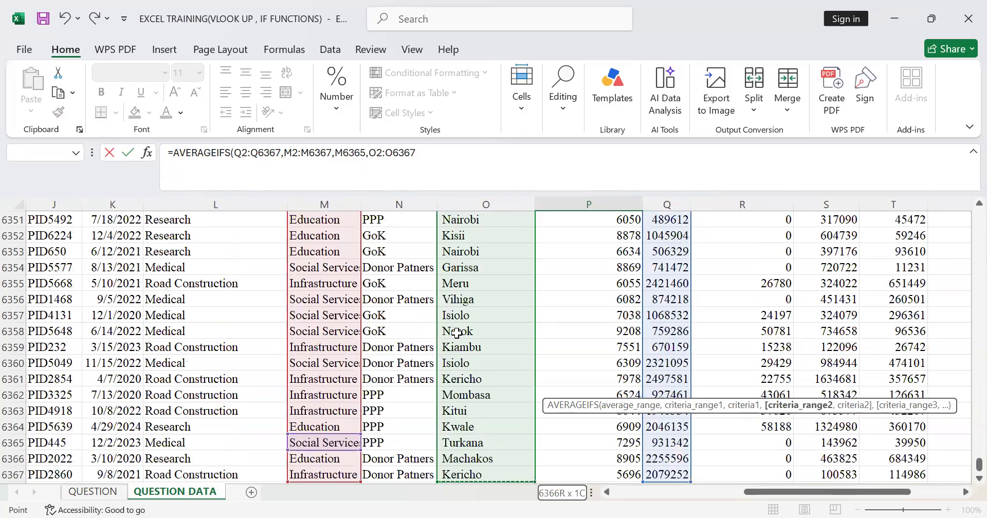
text(,)
Set the second criteria of the AVERAGEIFS formula to the Nandi county cell O5698 and complete the formula.
scroll(474, 350, up, 1)
scroll(474, 350, up, 20)
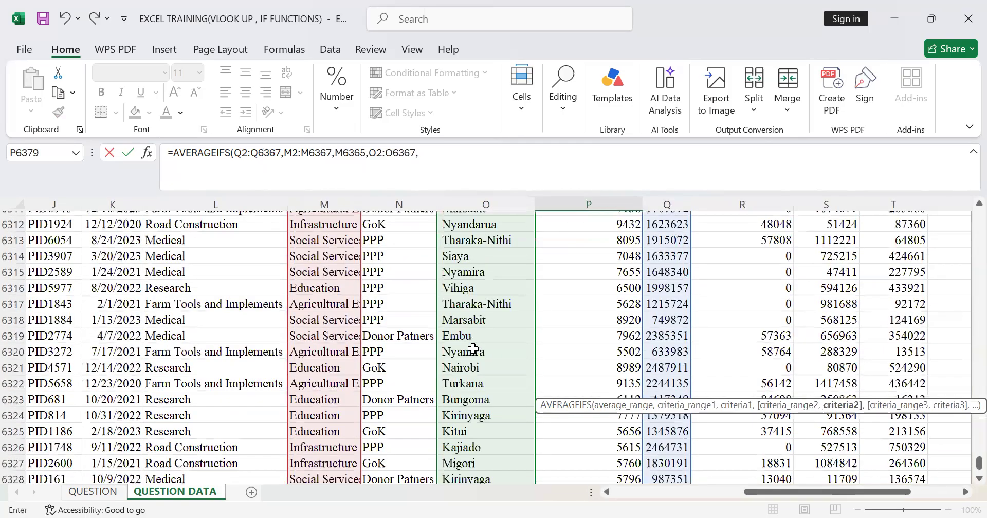
scroll(472, 349, up, 20)
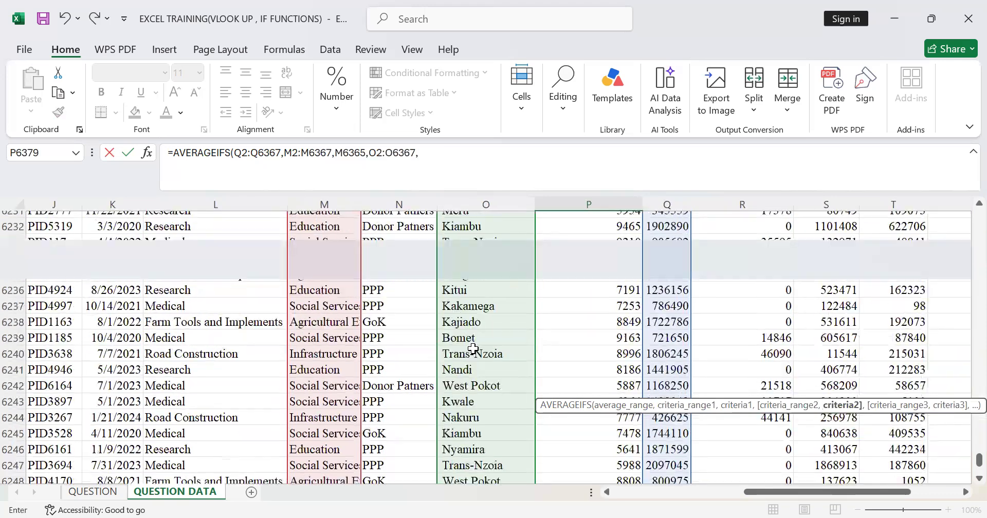
scroll(473, 348, up, 1)
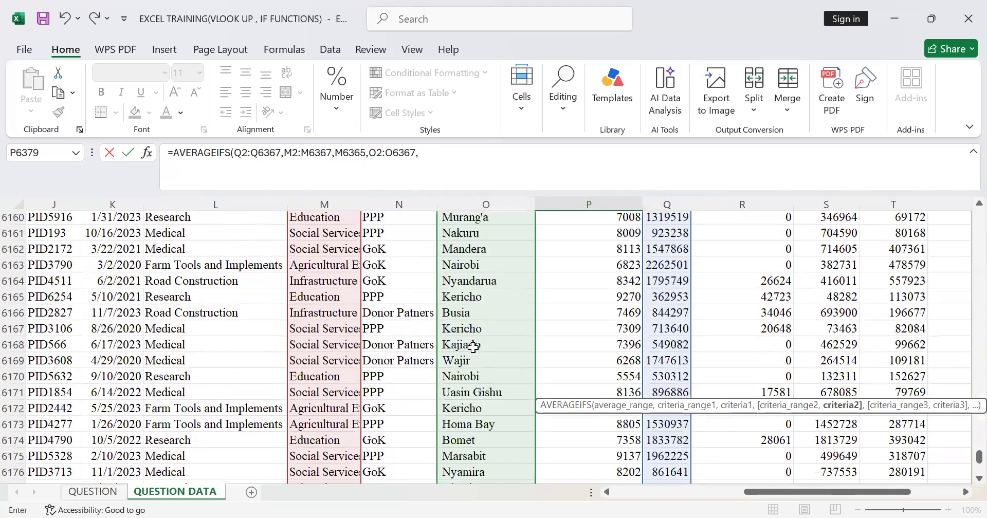
scroll(472, 346, up, 20)
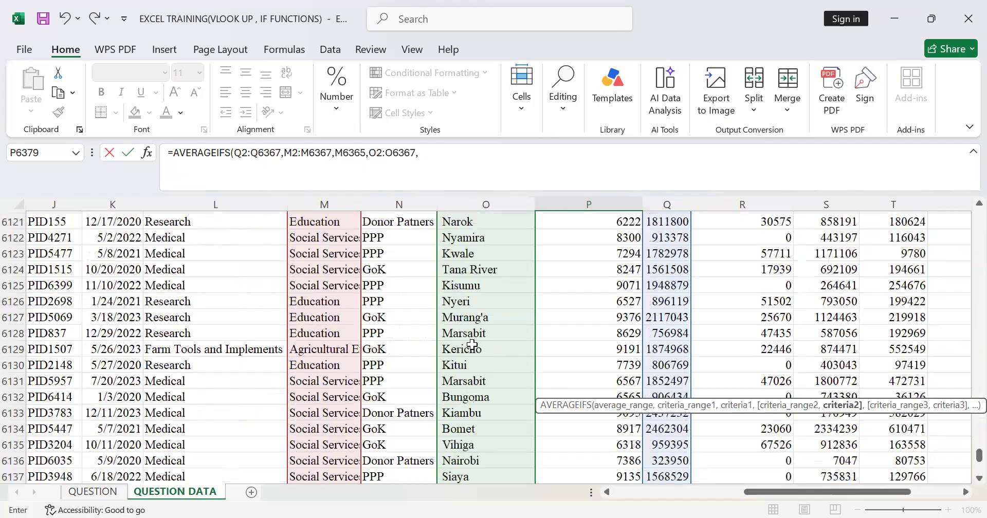
scroll(472, 344, up, 20)
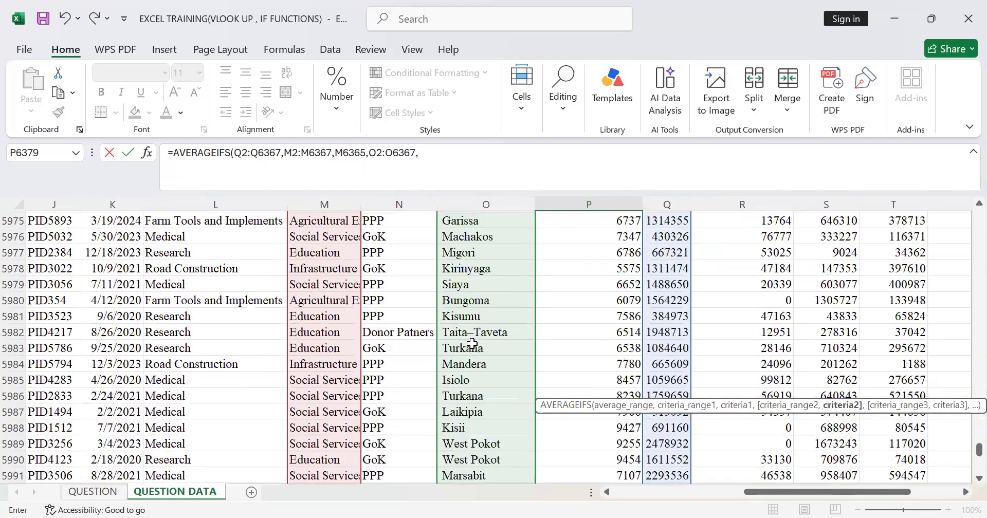
scroll(471, 344, up, 20)
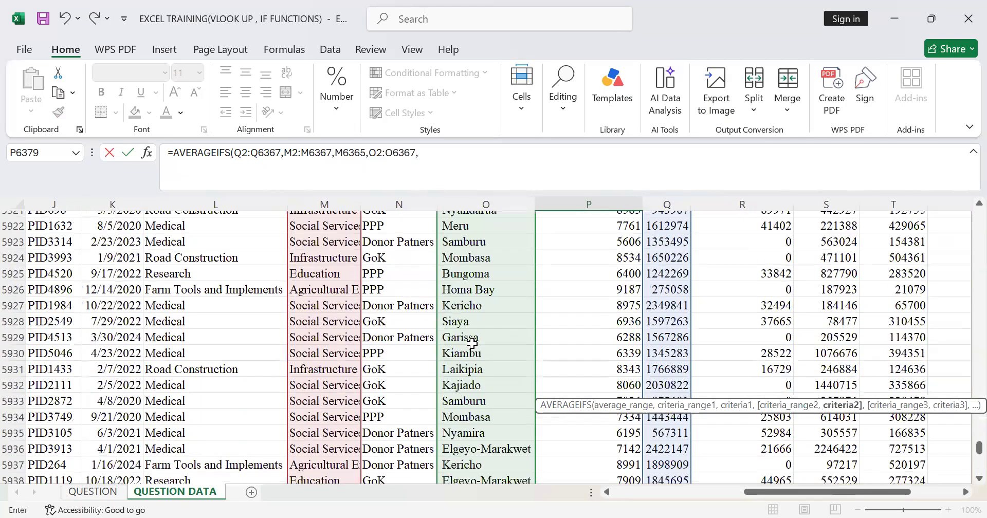
scroll(472, 342, up, 15)
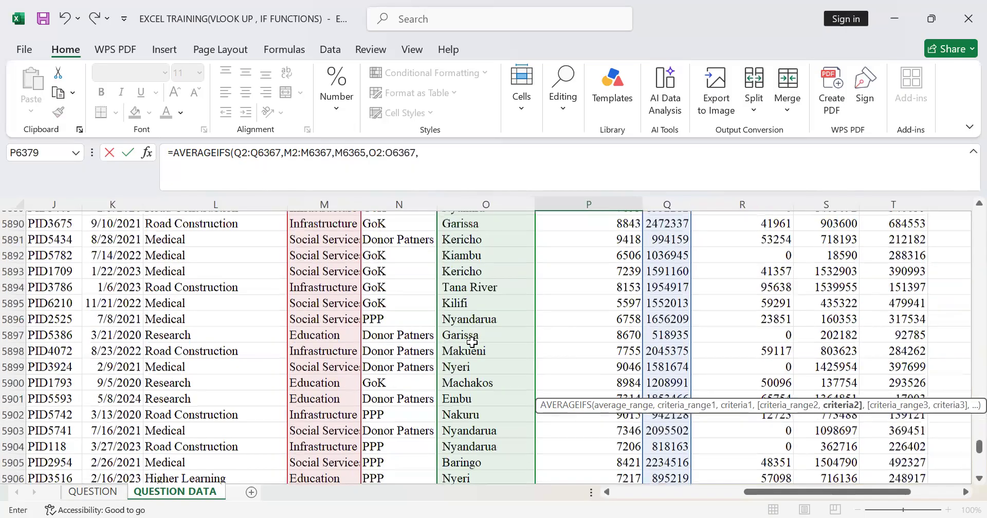
scroll(471, 340, up, 20)
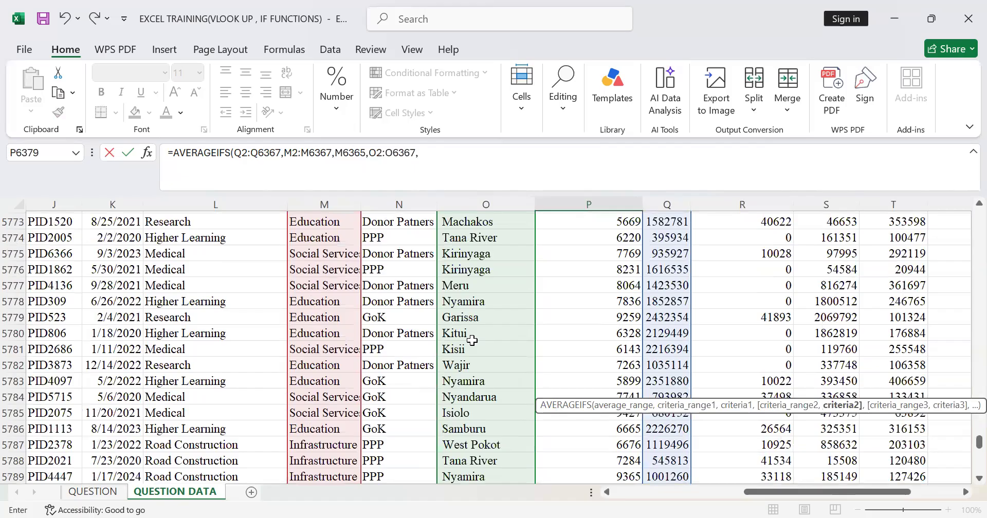
scroll(472, 340, up, 12)
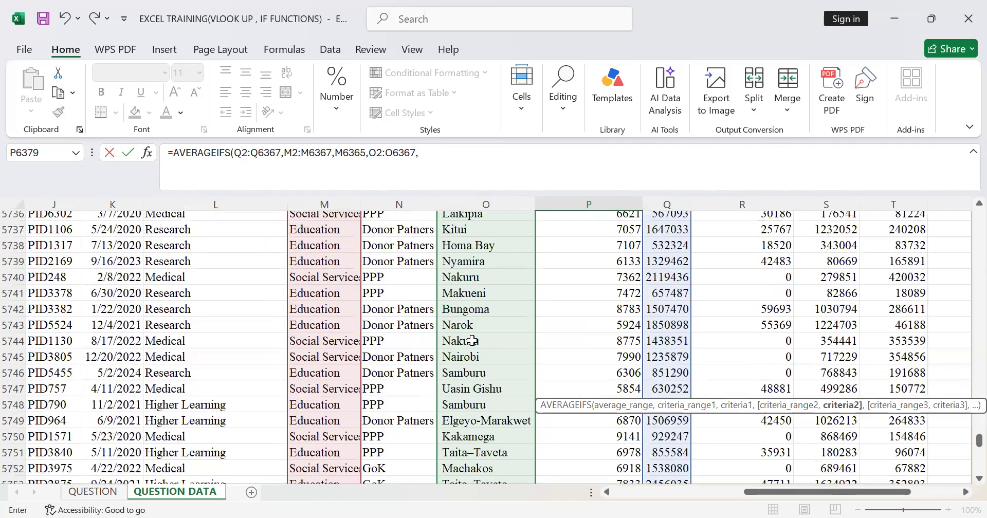
scroll(471, 341, up, 9)
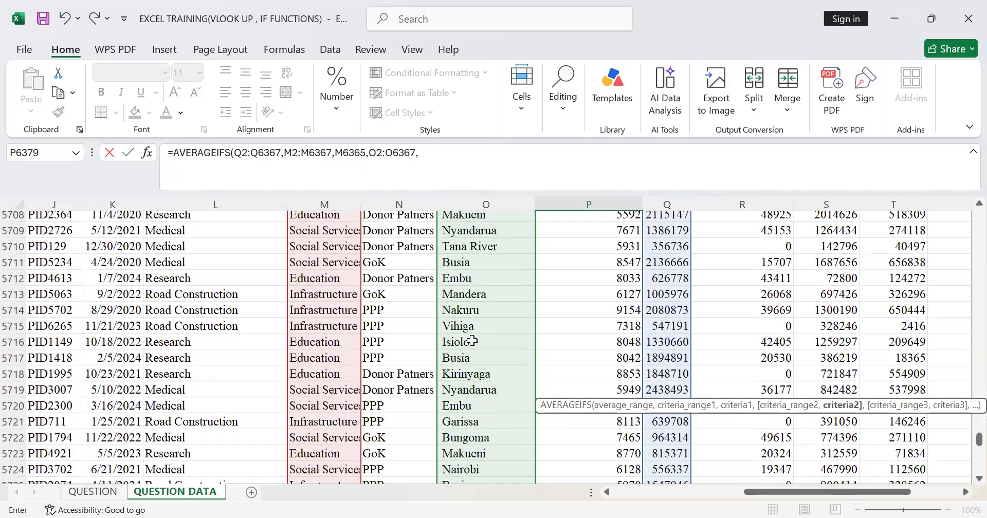
scroll(472, 340, up, 10)
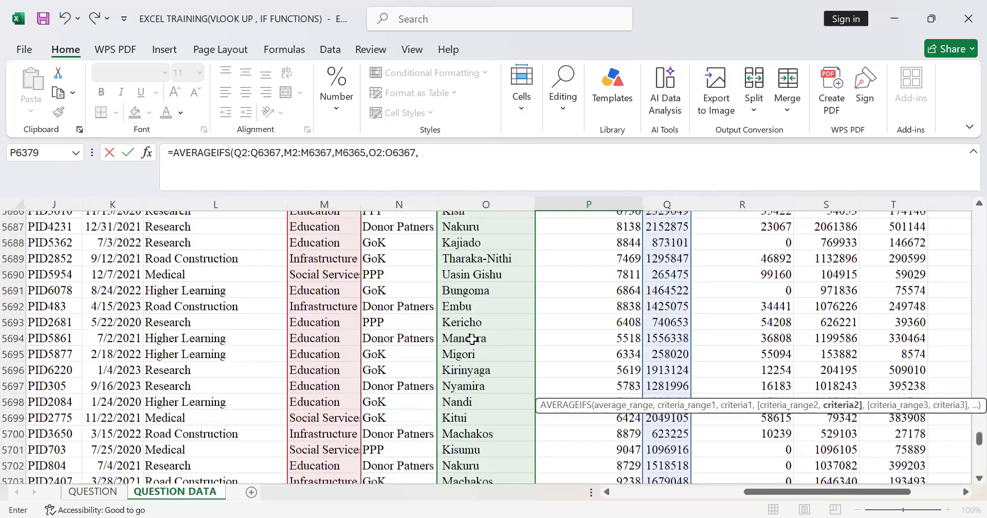
scroll(472, 340, down, 10)
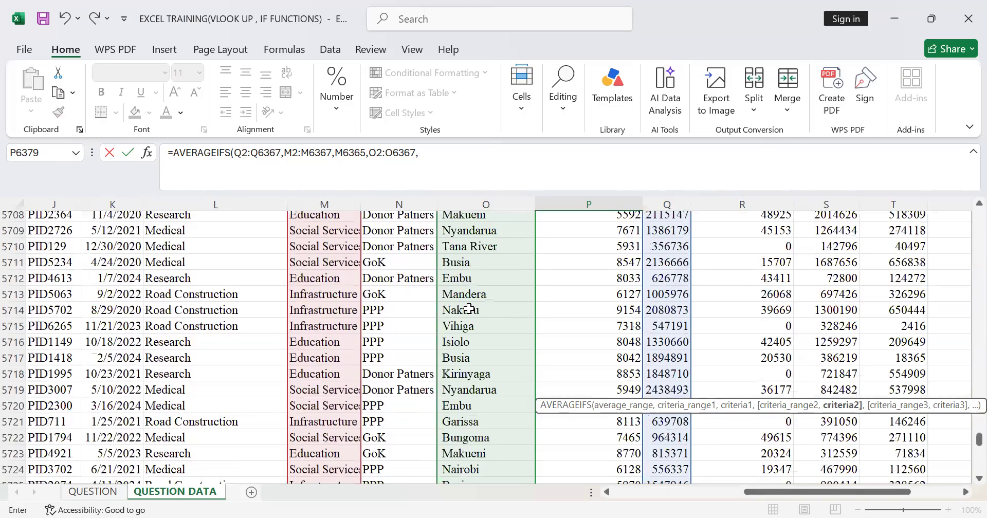
scroll(475, 344, down, 7)
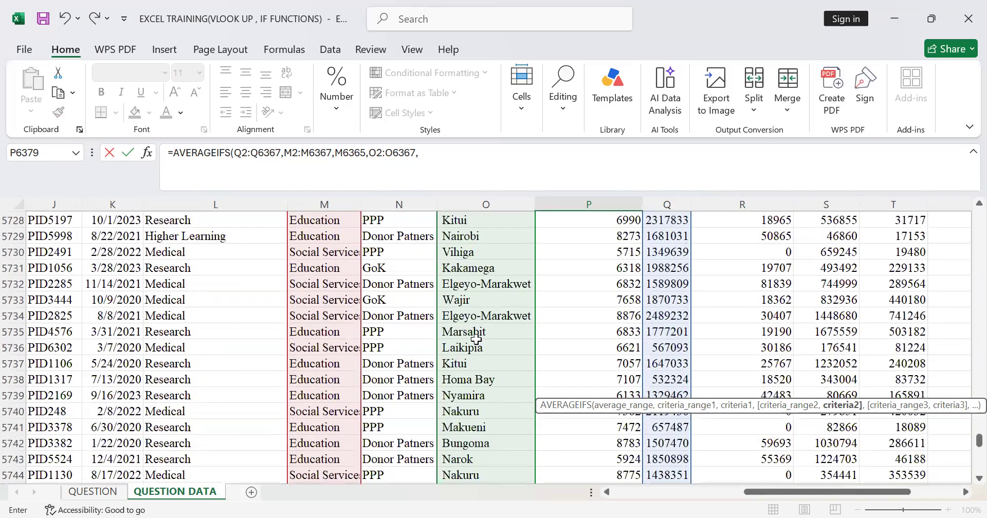
scroll(475, 339, up, 11)
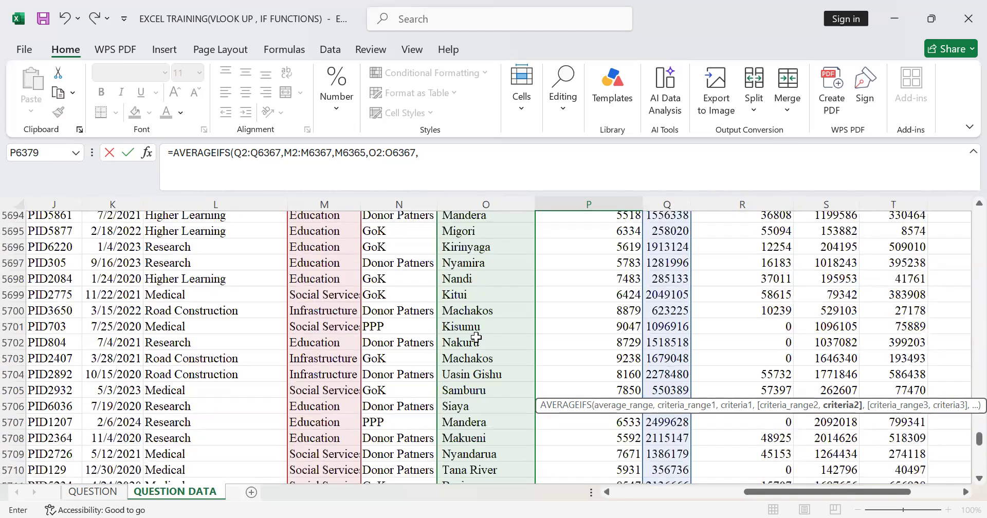
click(466, 281)
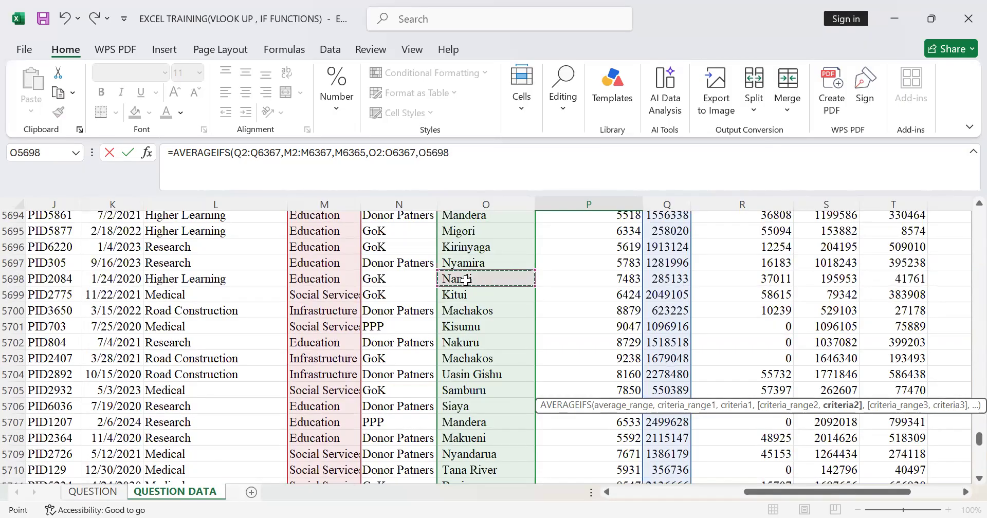
key(Return)
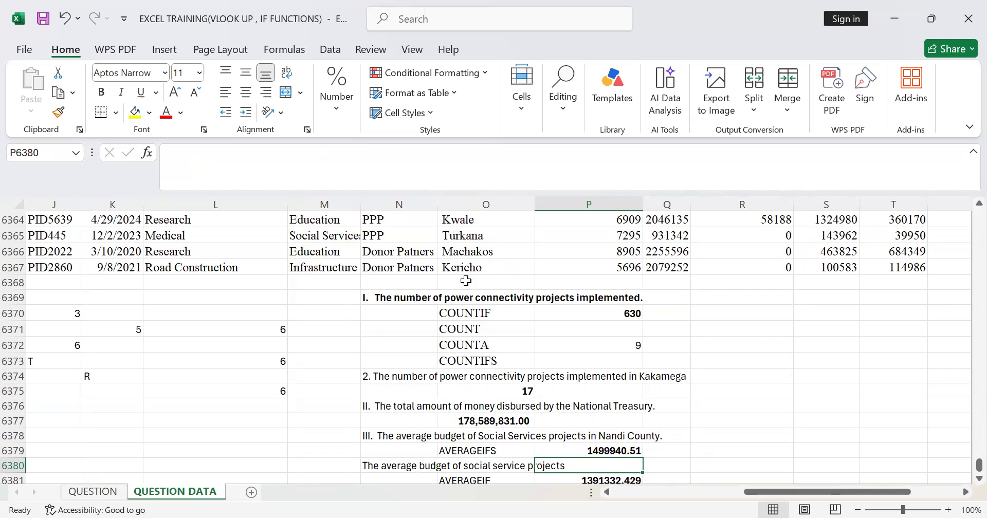
Review the answers below the project data and examine the pivot summary and visualisation tasks on the QUESTION sheet.
scroll(308, 221, down, 9)
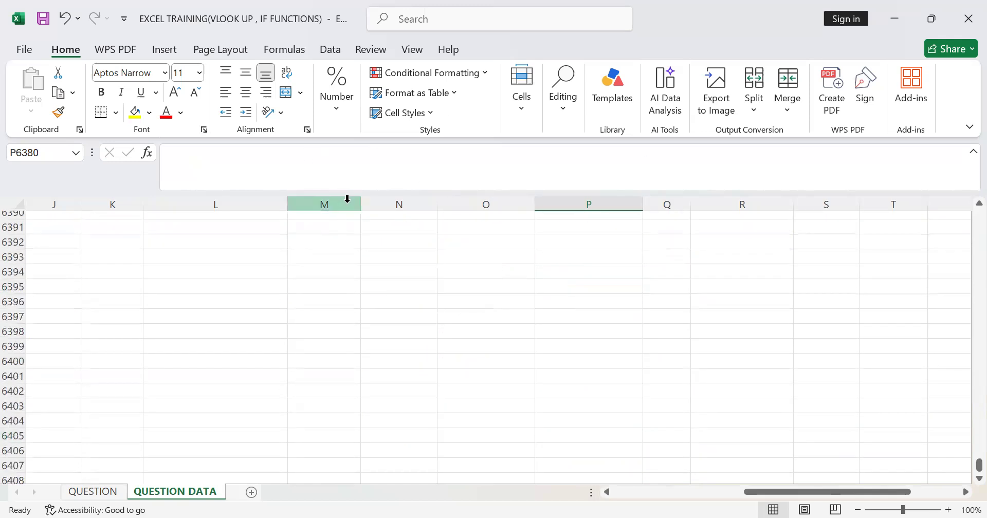
scroll(514, 360, up, 4)
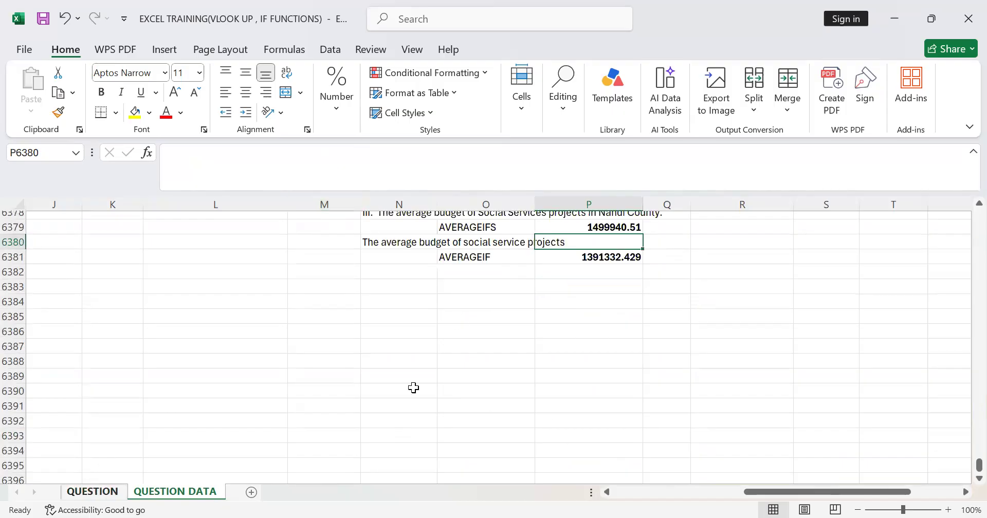
scroll(460, 287, up, 6)
scroll(469, 341, down, 6)
click(101, 495)
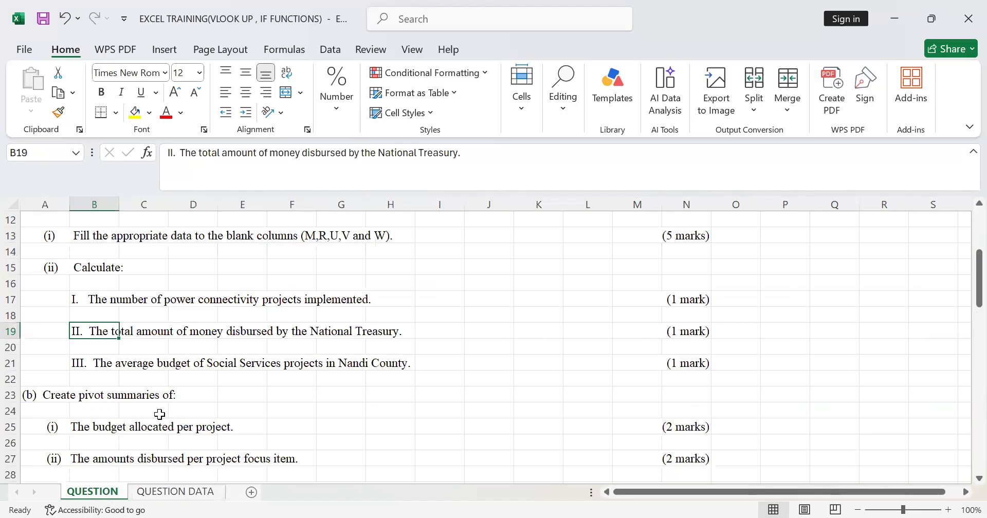
click(177, 492)
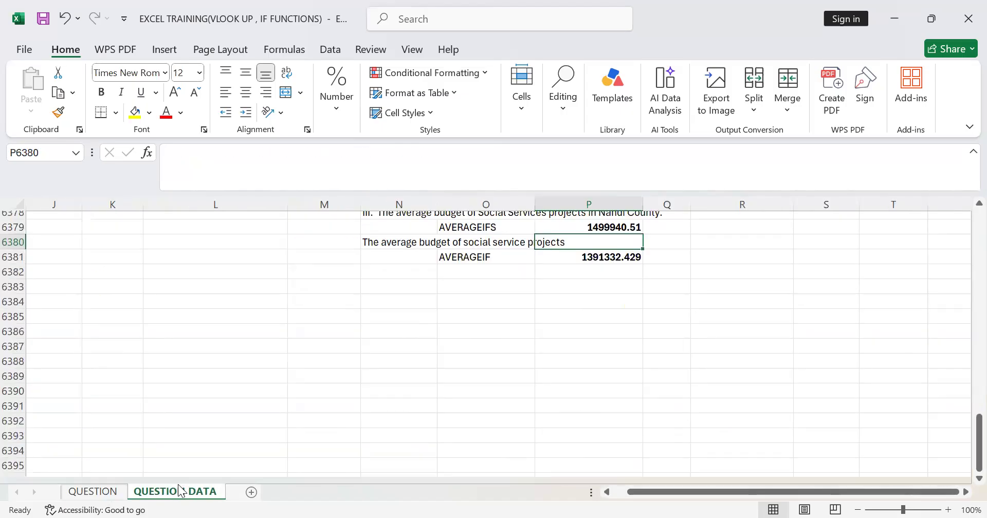
scroll(403, 354, up, 20)
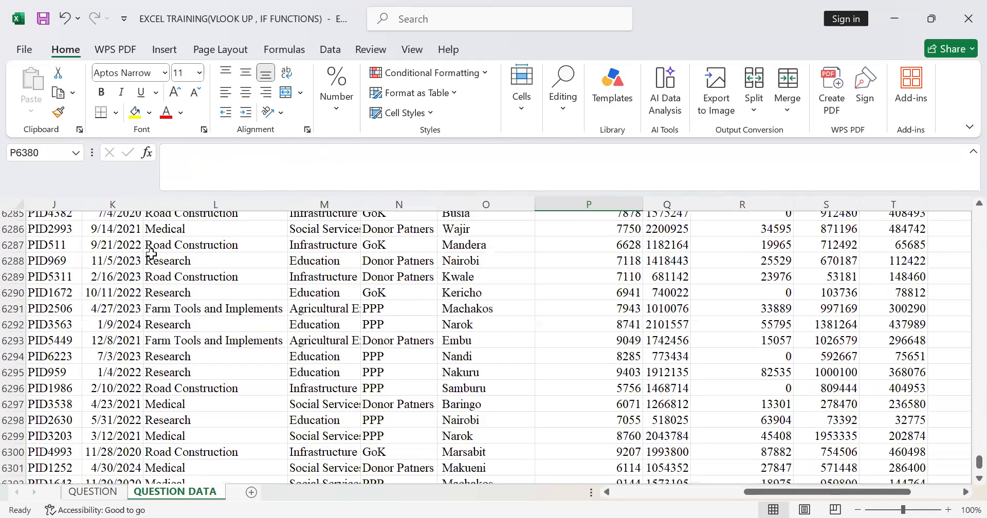
scroll(474, 316, down, 16)
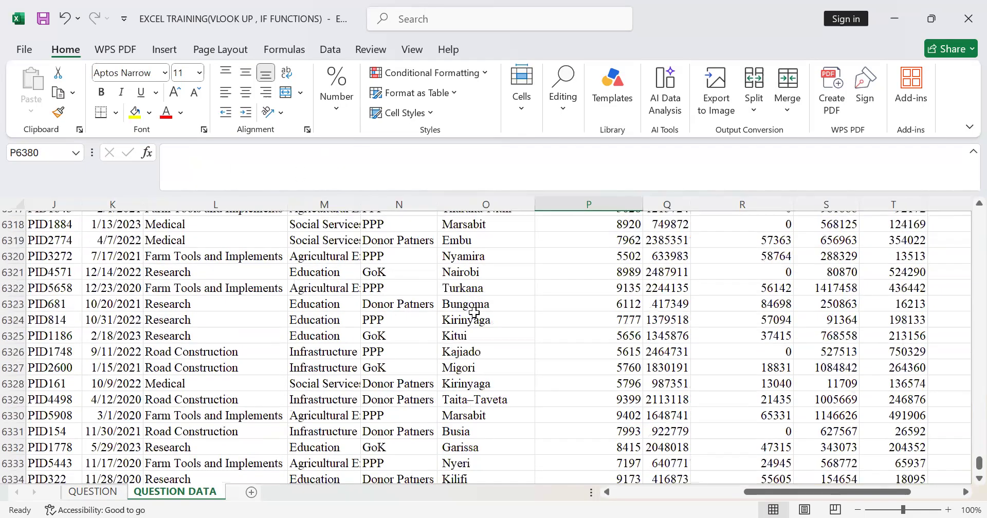
scroll(475, 297, down, 17)
scroll(181, 262, up, 4)
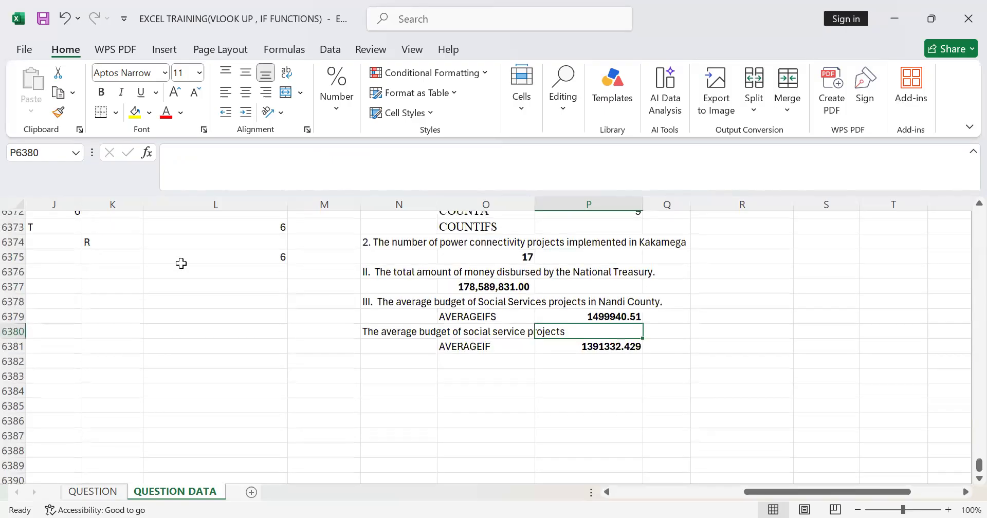
click(117, 495)
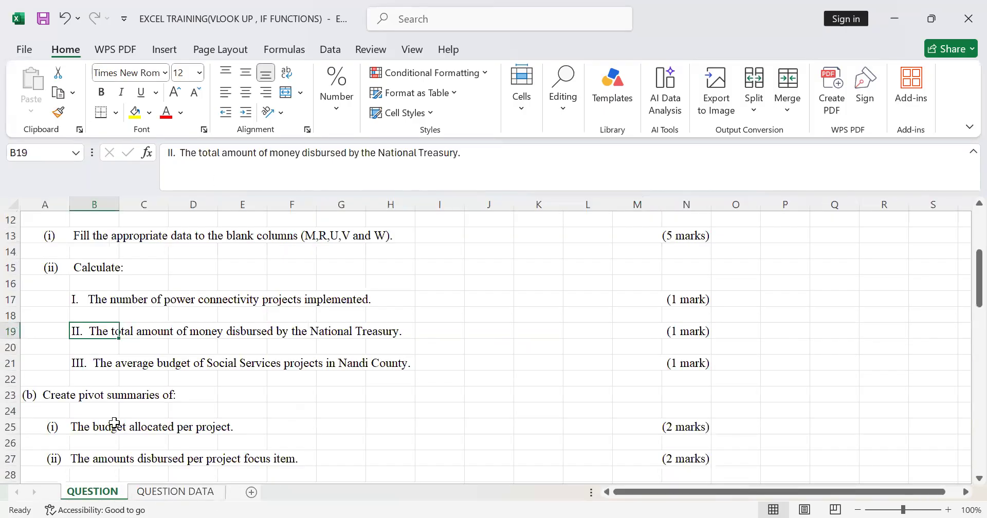
scroll(114, 422, down, 1)
scroll(114, 419, down, 17)
scroll(115, 417, up, 13)
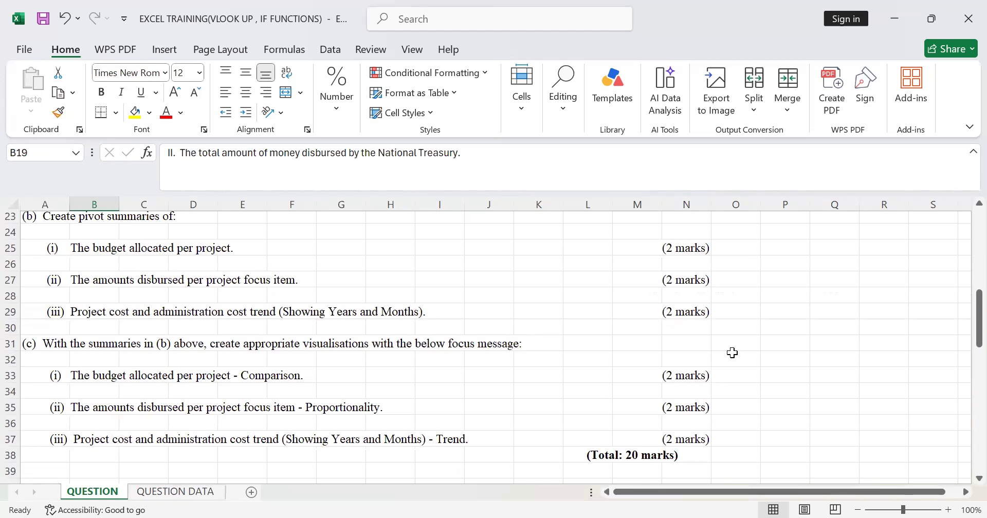
Select the empty cell P6383 on the QUESTION DATA sheet and open the workbook's file options.
click(175, 491)
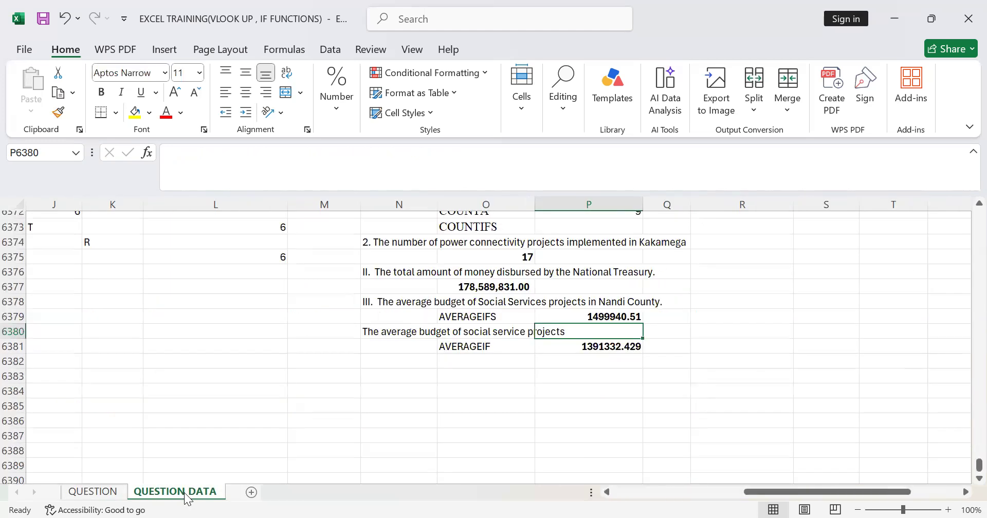
click(590, 375)
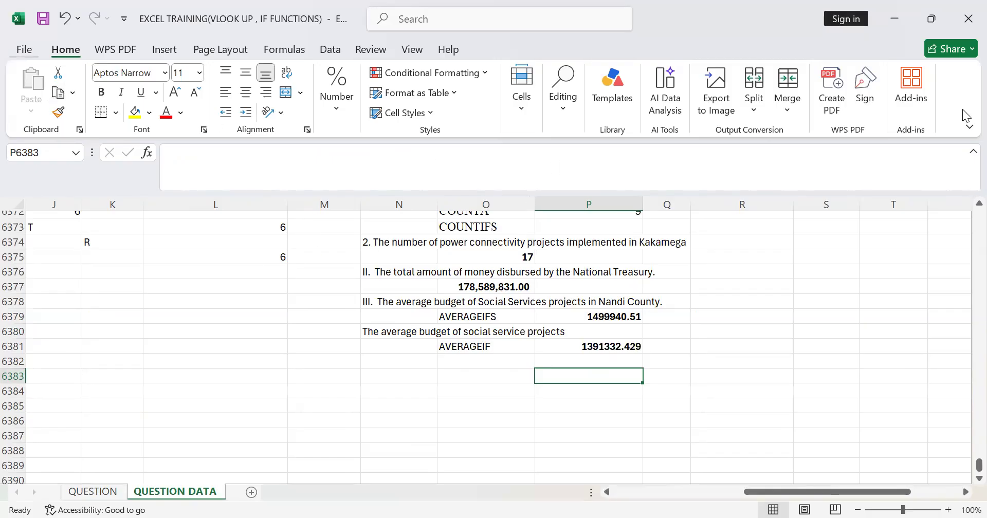
click(25, 50)
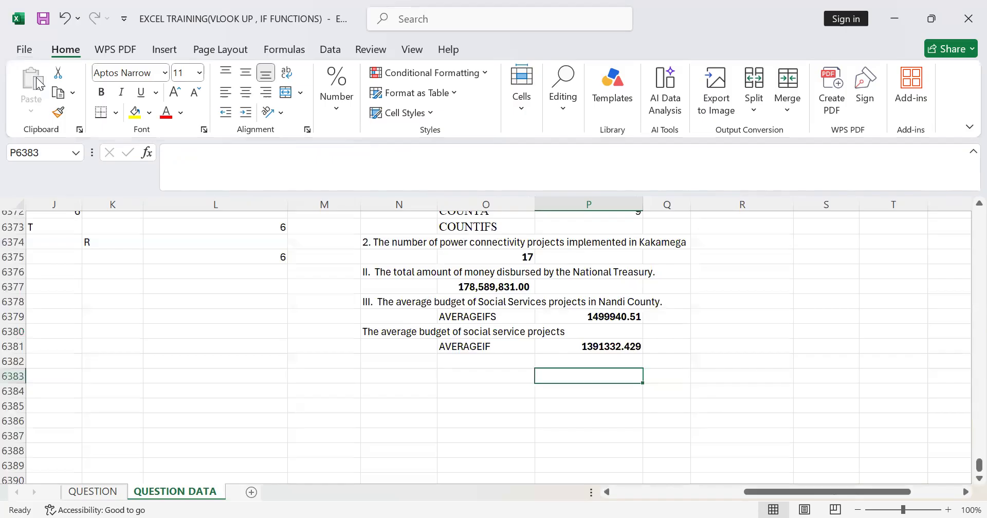